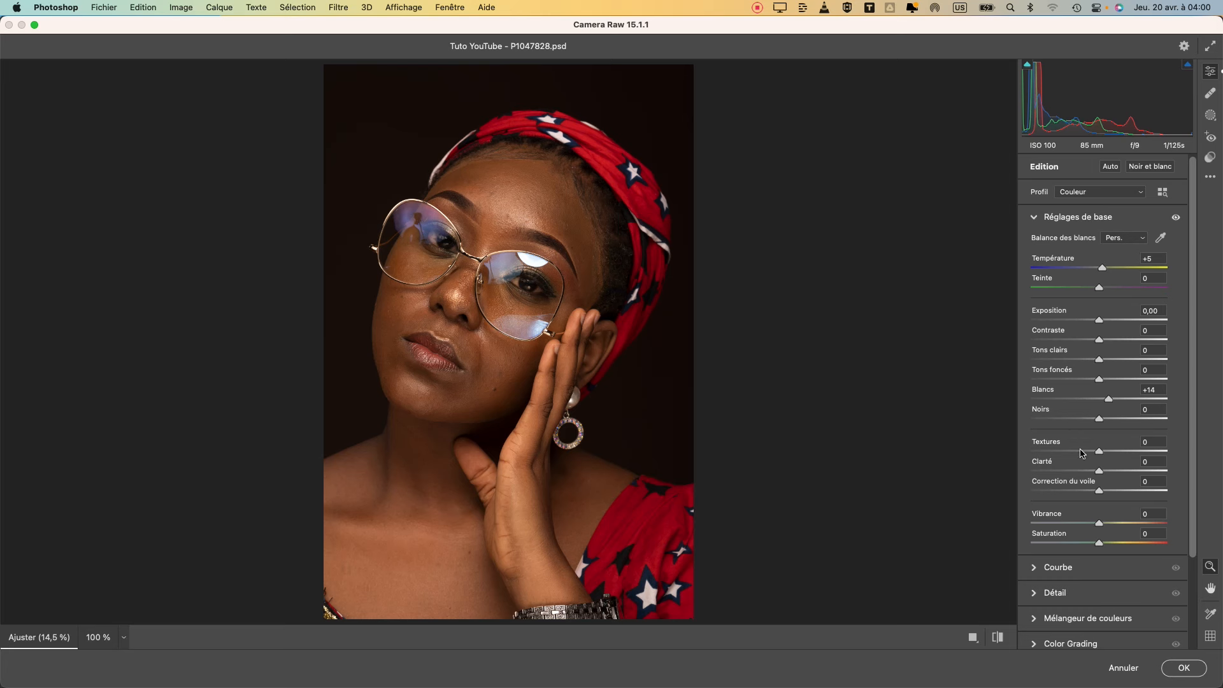
Step: Set Saturation to -4 in the Camera Raw adjustments, compare before and after, and apply the filter
left_click_drag(1101, 543, 1095, 544)
left_click(1001, 639)
left_click(1001, 639)
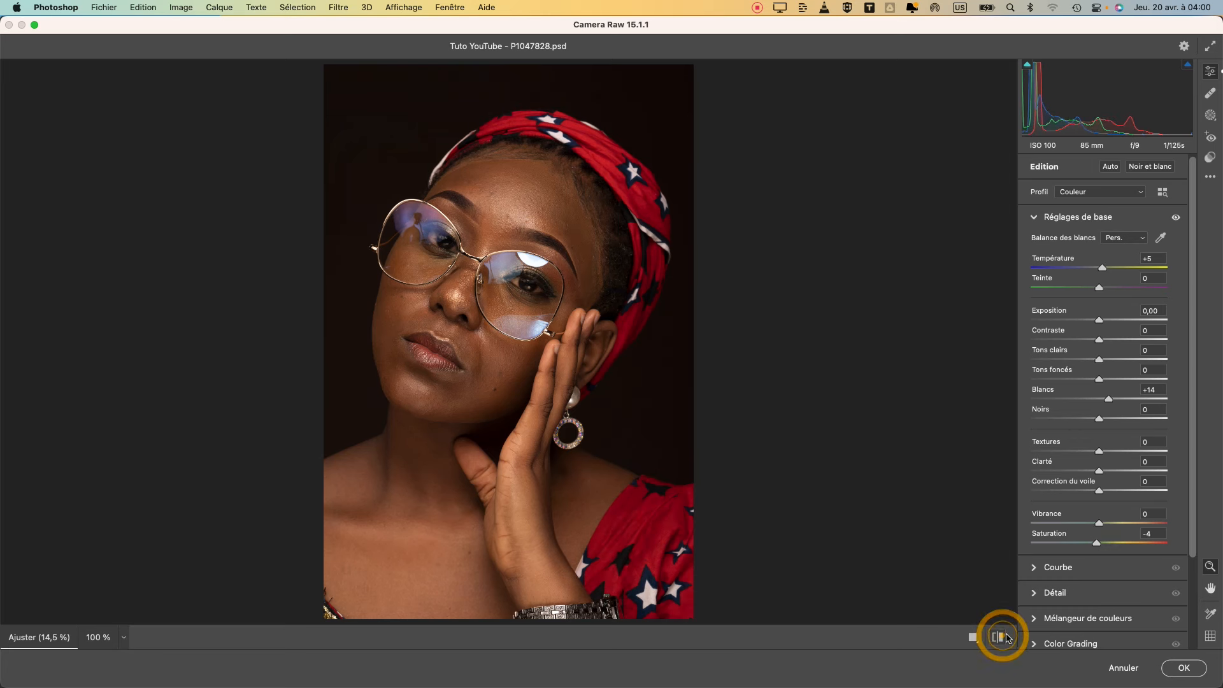
left_click(1183, 671)
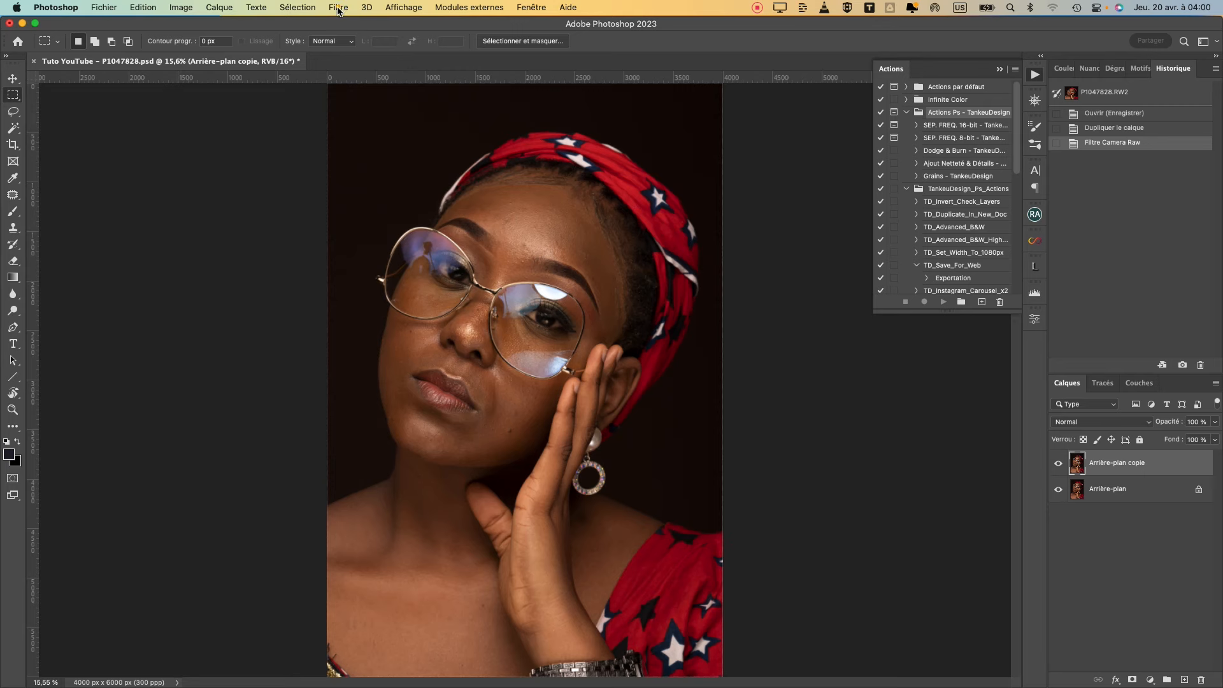
Step: Open the Liquify filter and push the headscarf's upper edge outward using the Forward Warp tool at brush size 1364
left_click(338, 9)
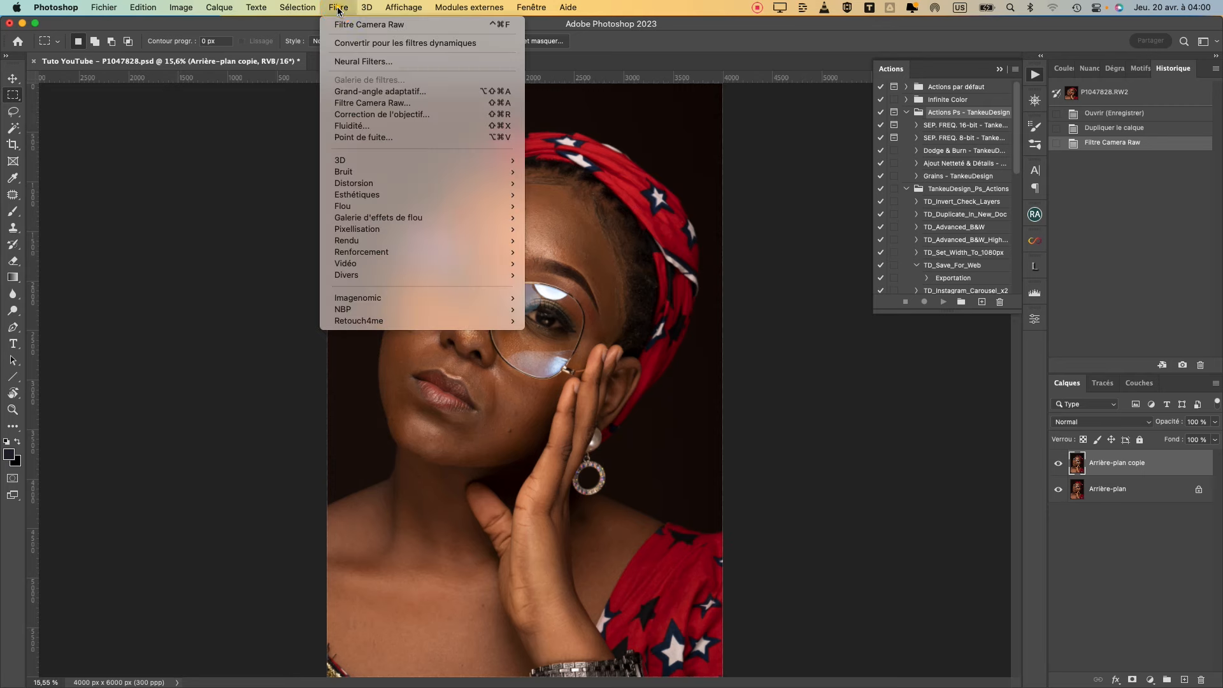
left_click(409, 128)
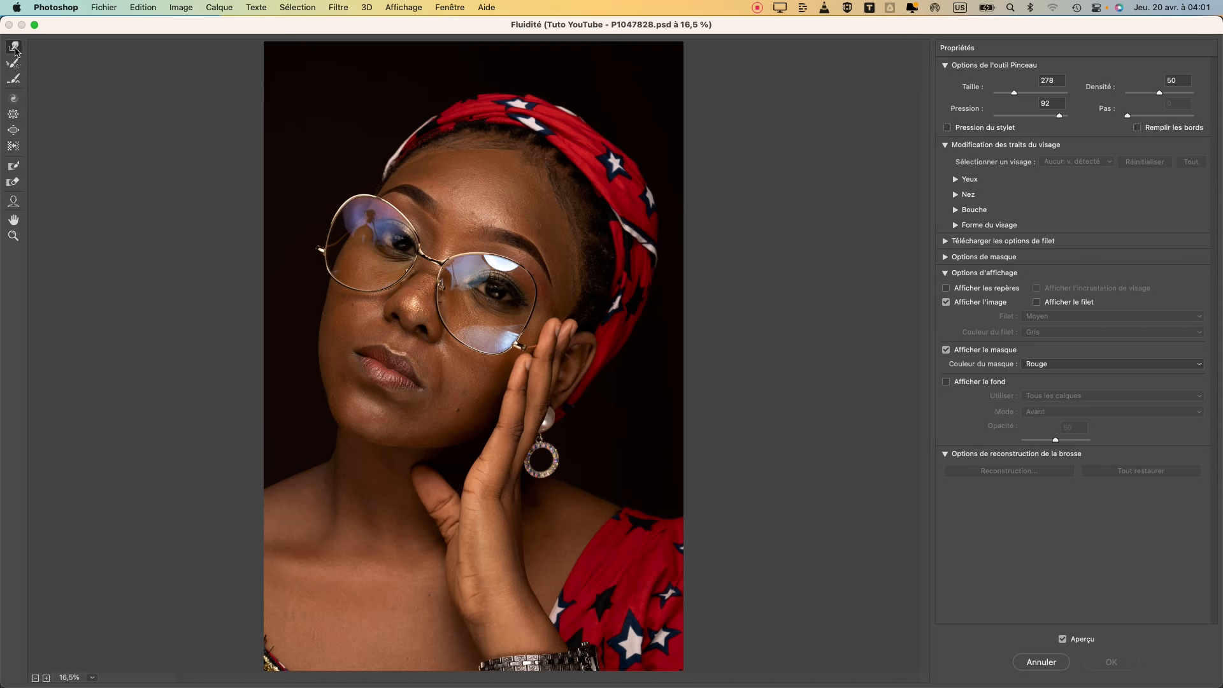
left_click(14, 48)
left_click_drag(579, 149, 644, 164)
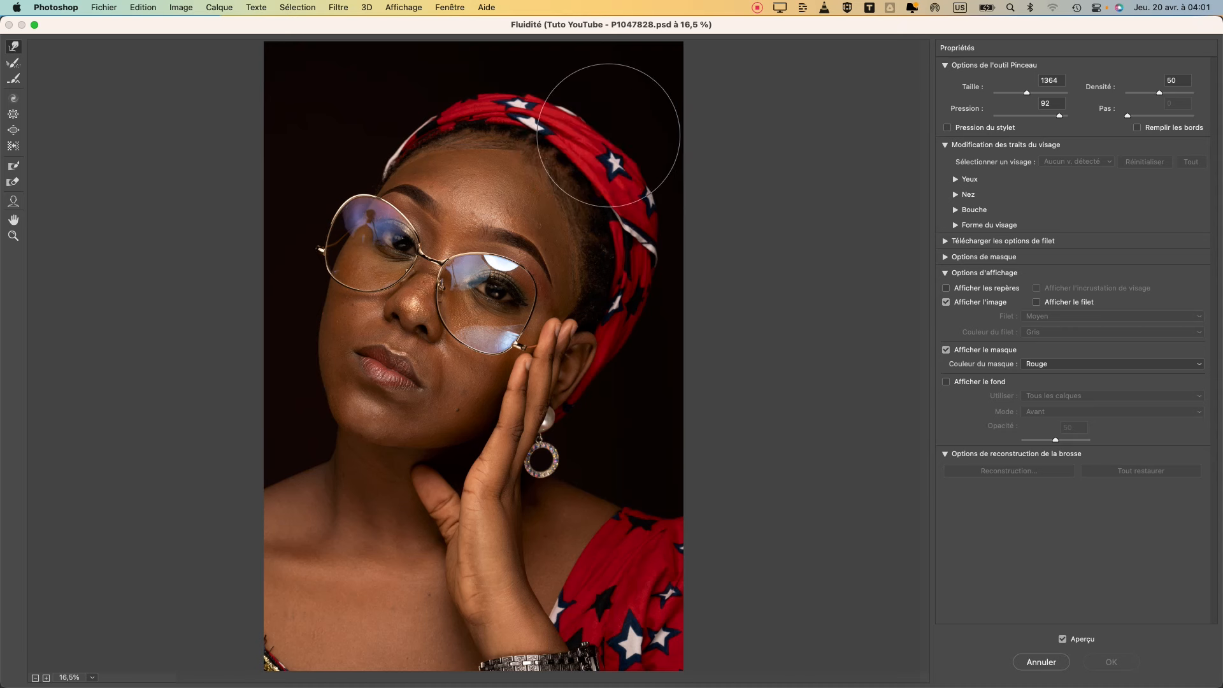
left_click_drag(607, 135, 614, 125)
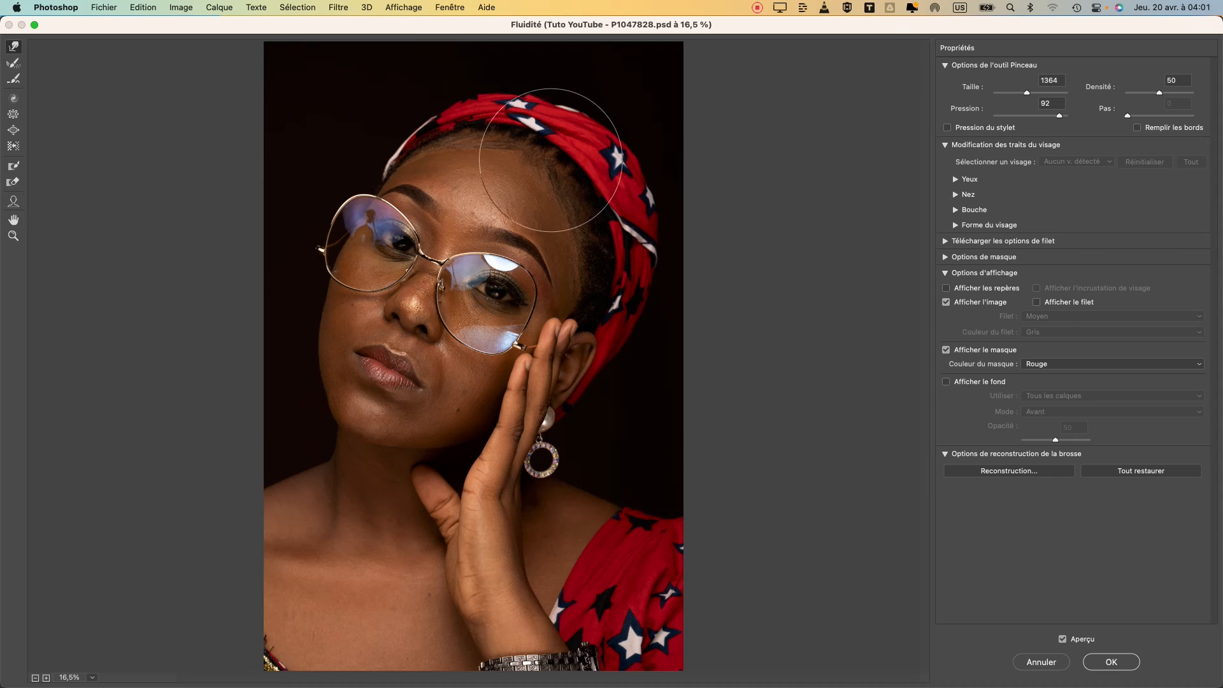
Step: Reduce the warp brush size to 964 and undo the last warp stroke
key("alt")
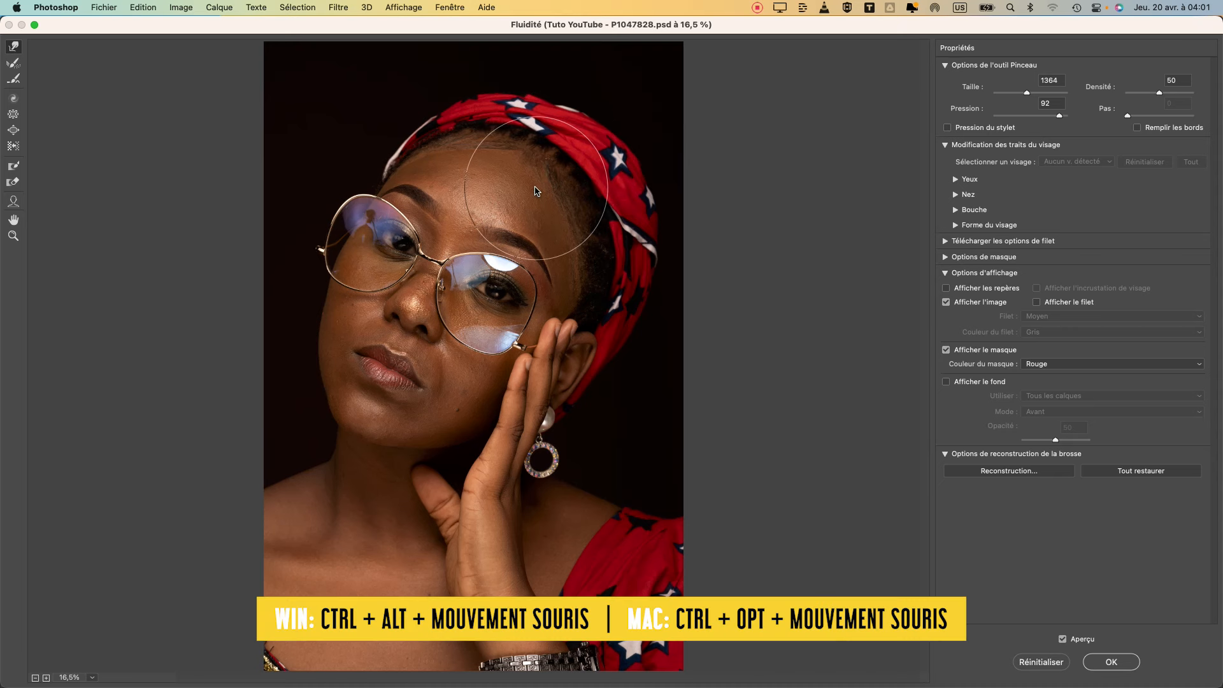
mouse_move(535, 190)
left_mouse_down()
mouse_move(628, 190)
mouse_move(507, 193)
left_mouse_up()
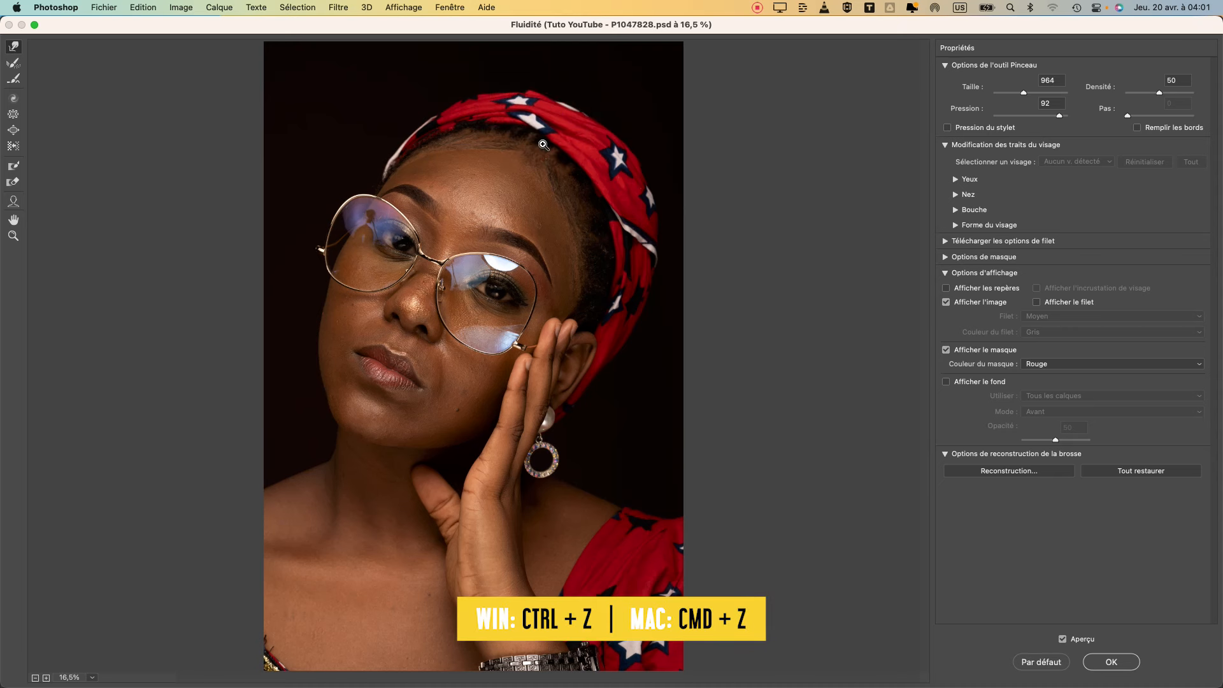
key("cmd+z")
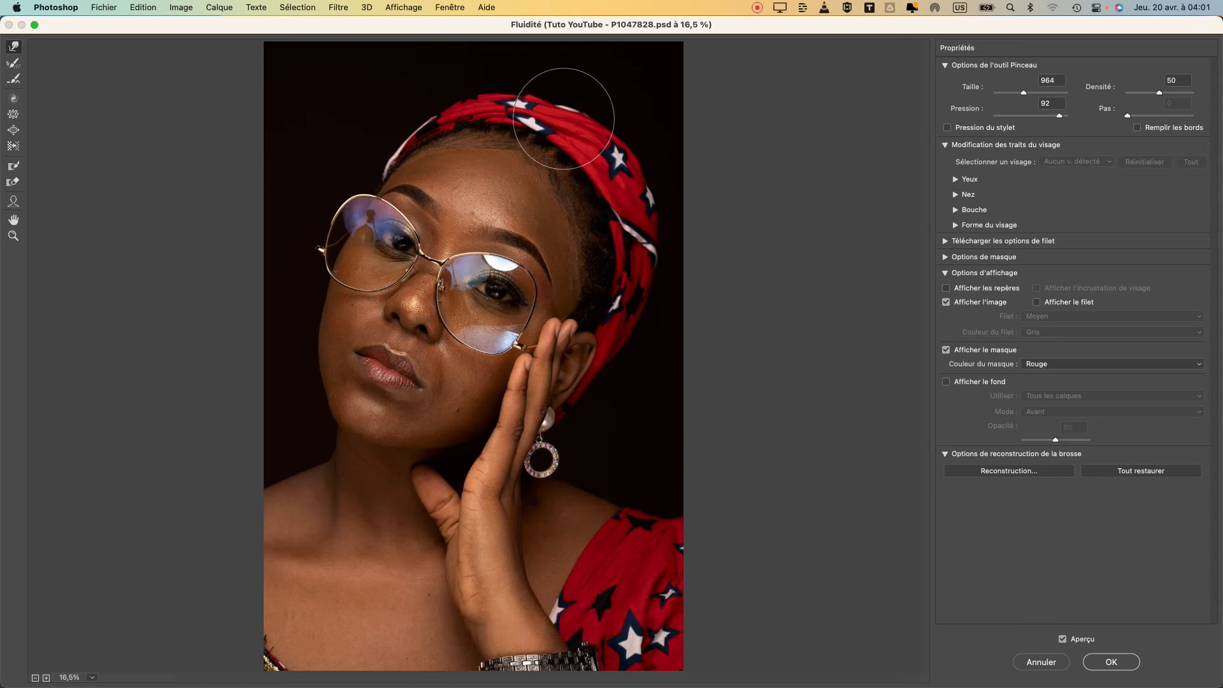
Step: Raise and round the crown of the headscarf with warp strokes, reducing the brush size to 788
mouse_move(553, 116)
left_mouse_down("ctrl+alt")
mouse_move(567, 115)
mouse_move(544, 110)
mouse_move(530, 84)
left_mouse_up("ctrl+alt")
mouse_move(570, 92)
left_mouse_down("ctrl+alt")
mouse_move(665, 162)
mouse_move(673, 199)
mouse_move(719, 200)
left_mouse_up("ctrl+alt")
left_click_drag(622, 127, 617, 129)
left_click_drag(699, 480, 701, 537, "ctrl+alt")
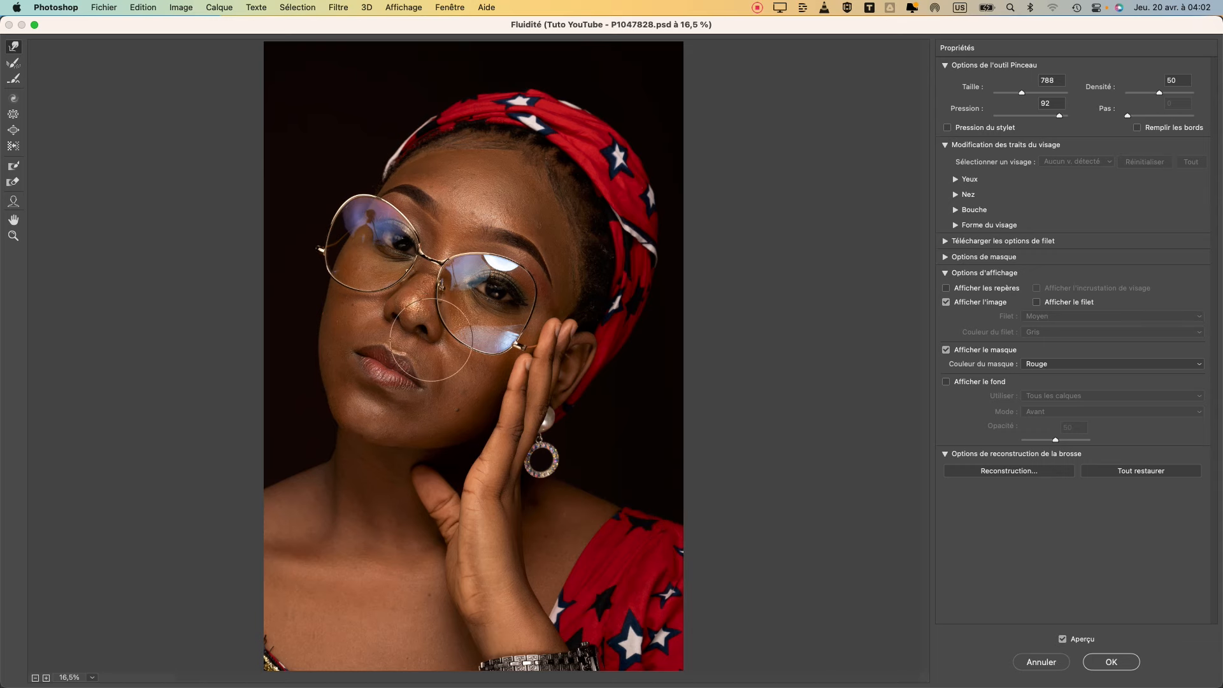
Step: Reduce the warp brush size to 276 over the lower face and compare the warped image with the original
key("super+plus")
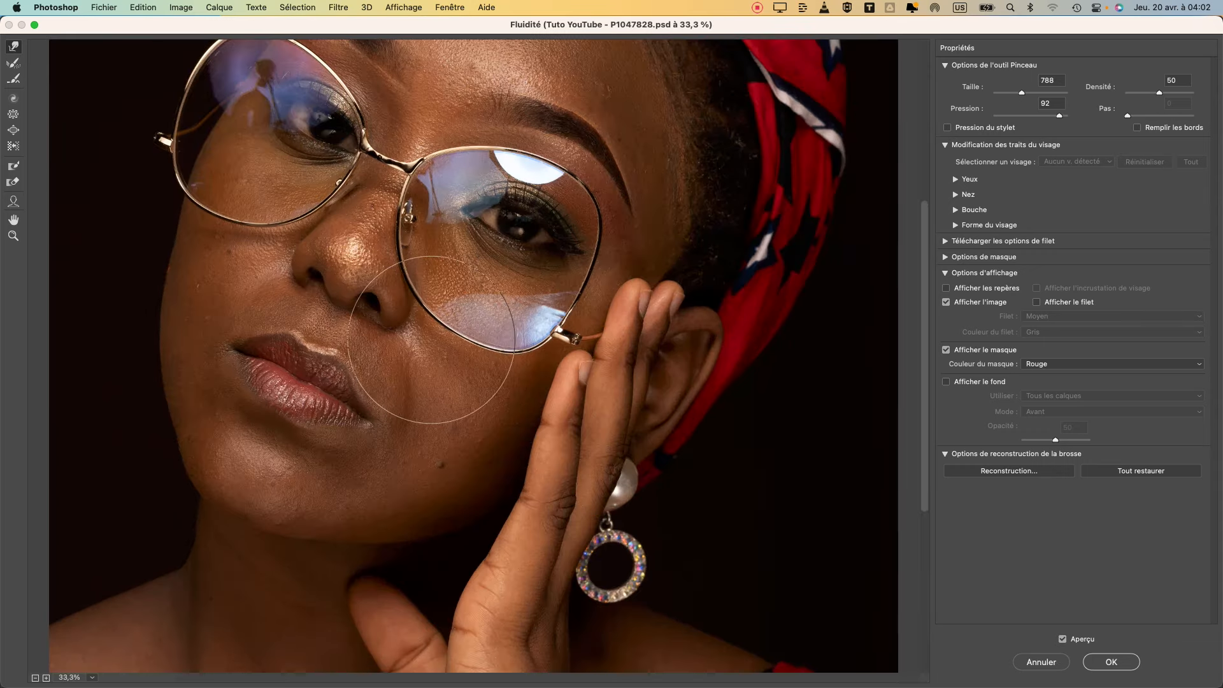
mouse_move(410, 395)
left_mouse_down()
mouse_move(357, 408)
mouse_move(370, 389)
mouse_move(498, 401)
mouse_move(356, 418)
mouse_move(369, 395)
mouse_move(475, 397)
mouse_move(397, 418)
left_mouse_up()
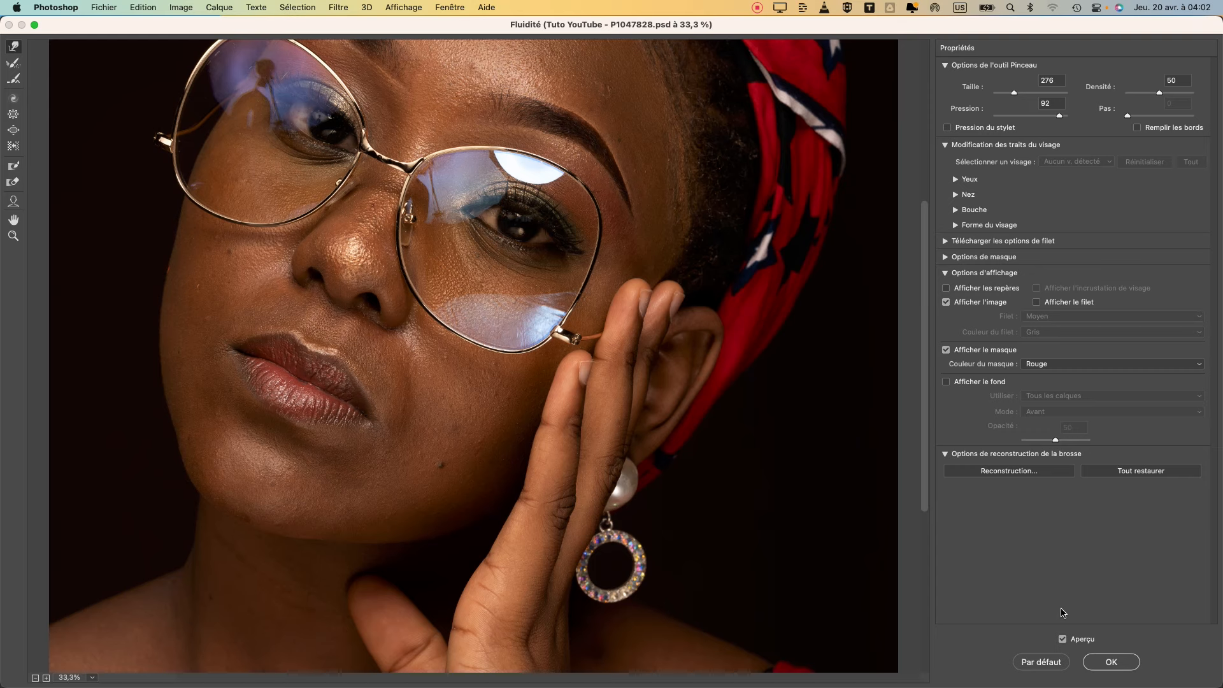
left_click(1063, 639)
left_click(1063, 639)
Step: Set the warp brush size to 587, compare the whole portrait with the original, and apply the Liquify filter
key("super+minus")
key("super+minus")
key("super+minus")
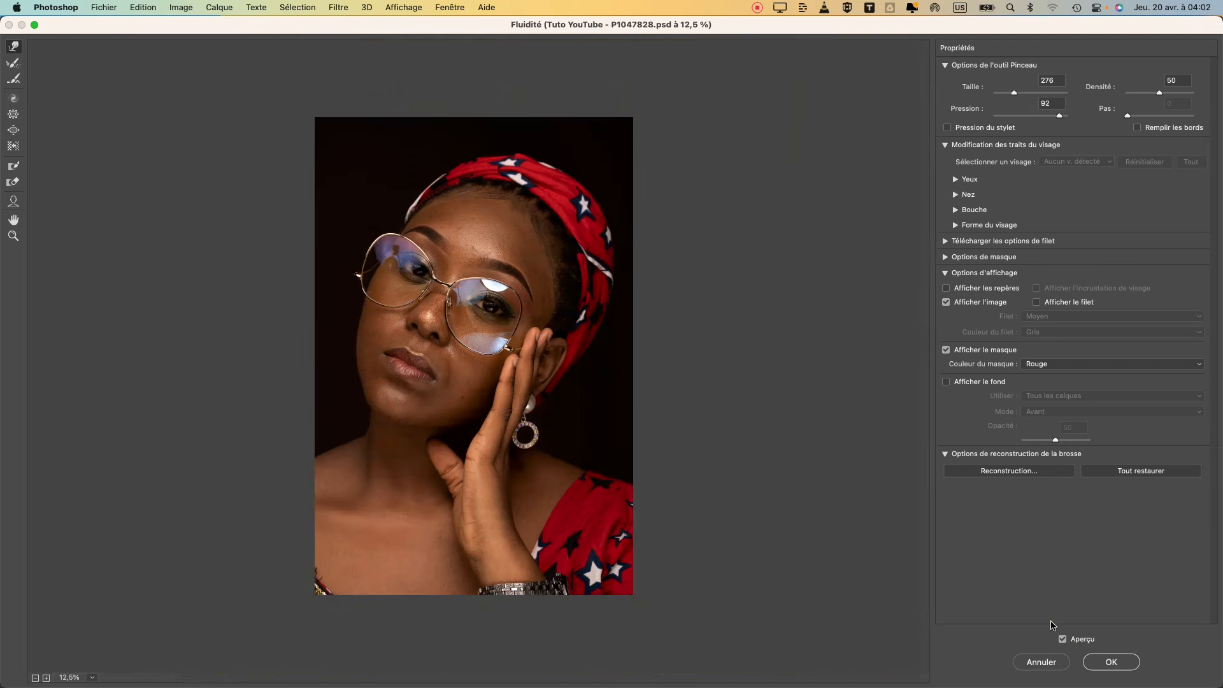
left_click_drag(548, 170, 565, 157)
left_click(1065, 638)
left_click(1066, 639)
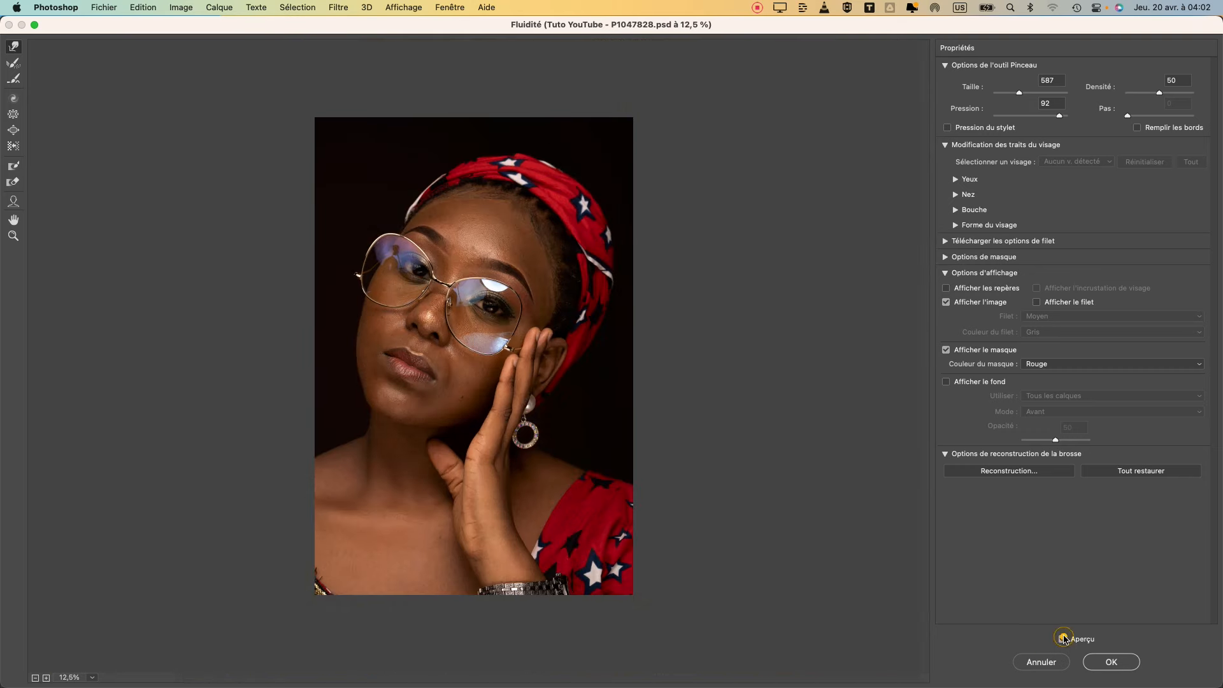
left_click(1122, 664)
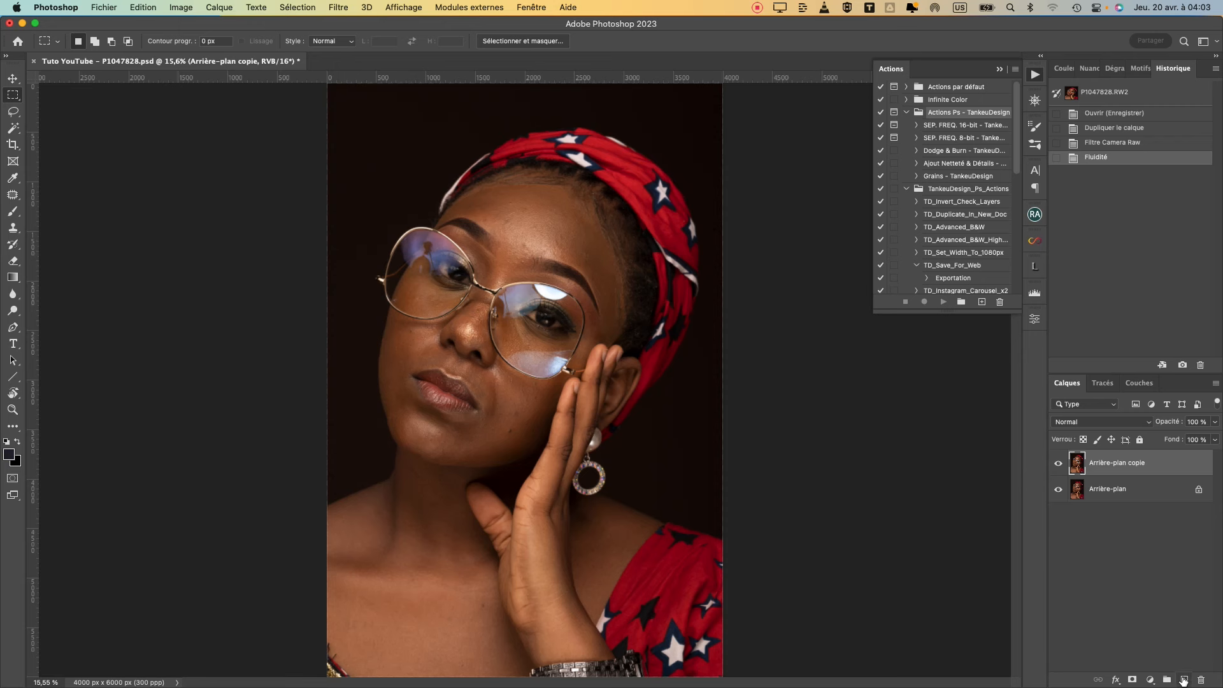
Step: Add an empty layer above the background copy and choose the Spot Healing Brush with sampling of all layers enabled
left_click(1183, 679)
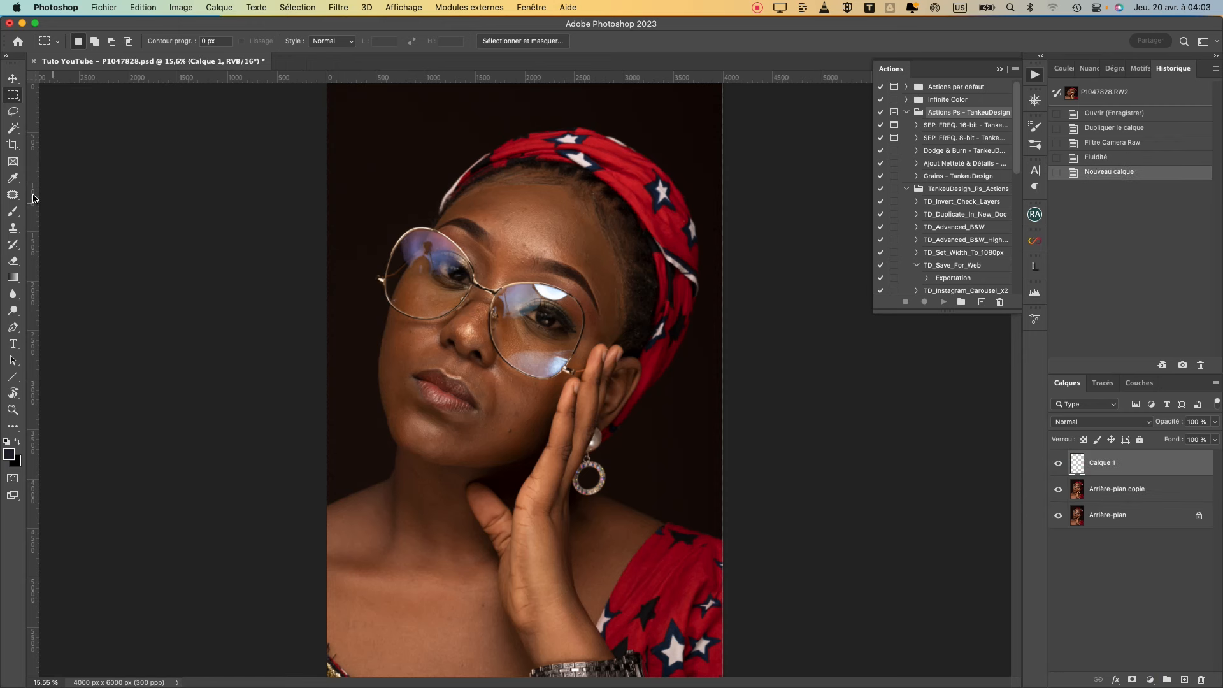
left_click(14, 196)
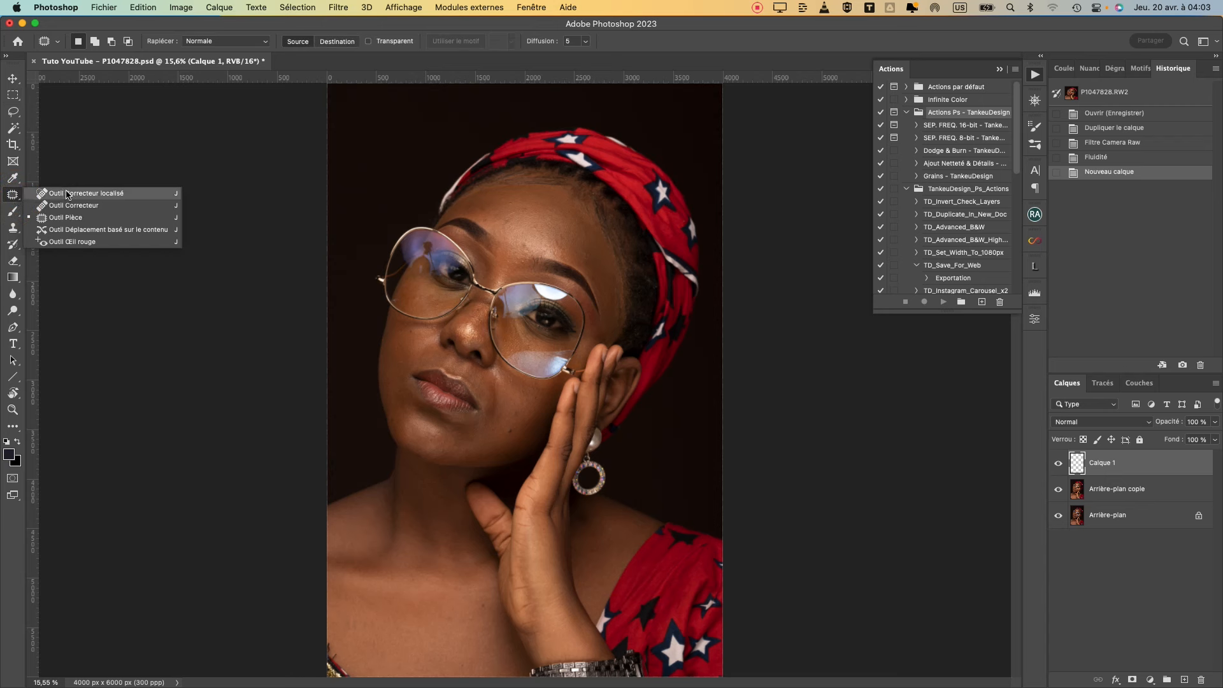
left_click(69, 193)
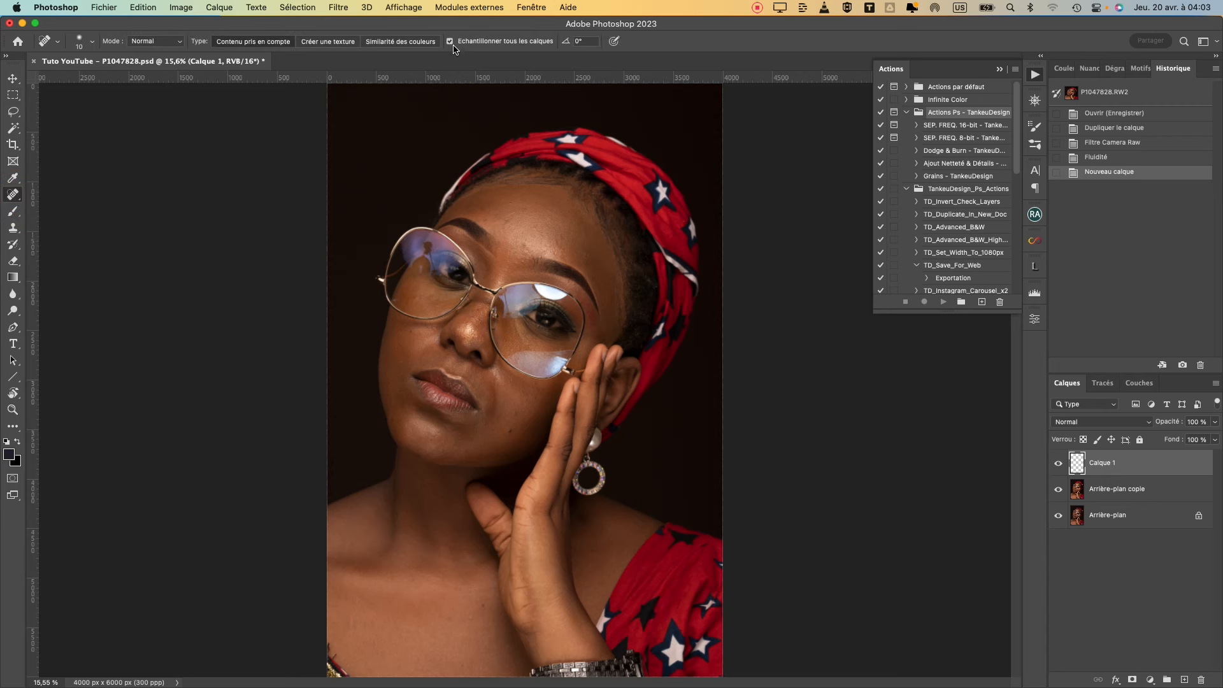
left_click(1111, 468)
left_click(450, 42)
Step: Heal the blemishes between the eyebrows and just above them with a 75 px Spot Healing Brush
key("super+plus")
key("super+plus")
key("super+plus")
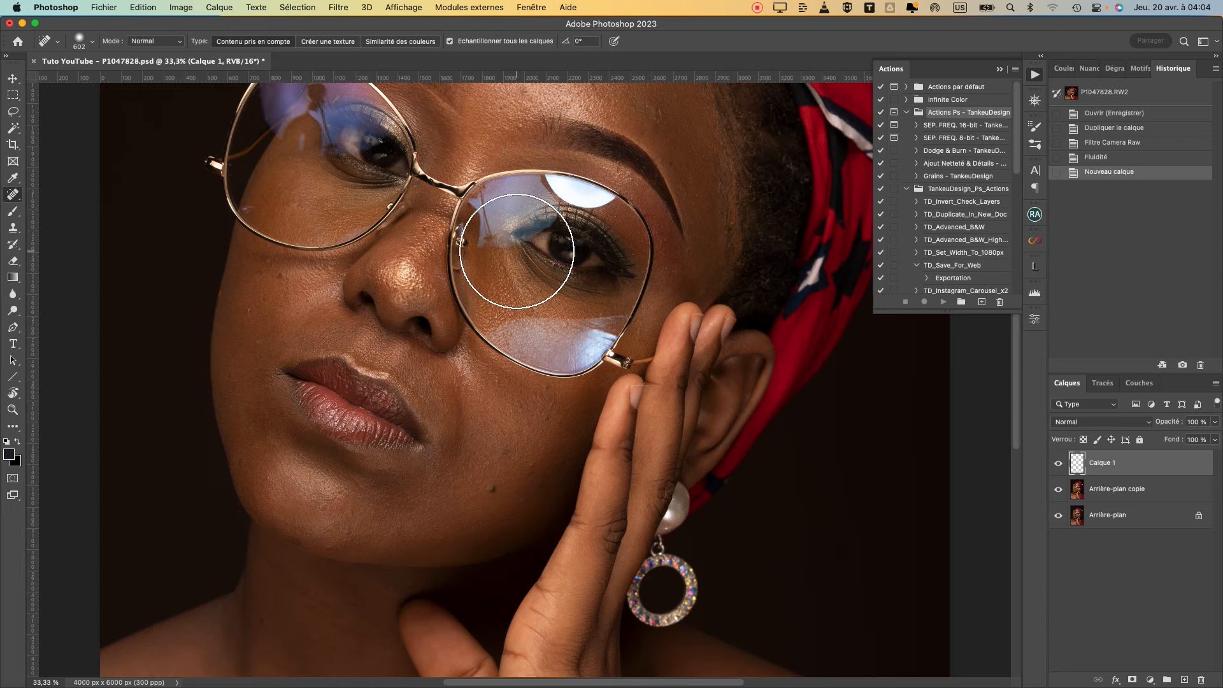
left_click_drag(482, 236, 496, 386)
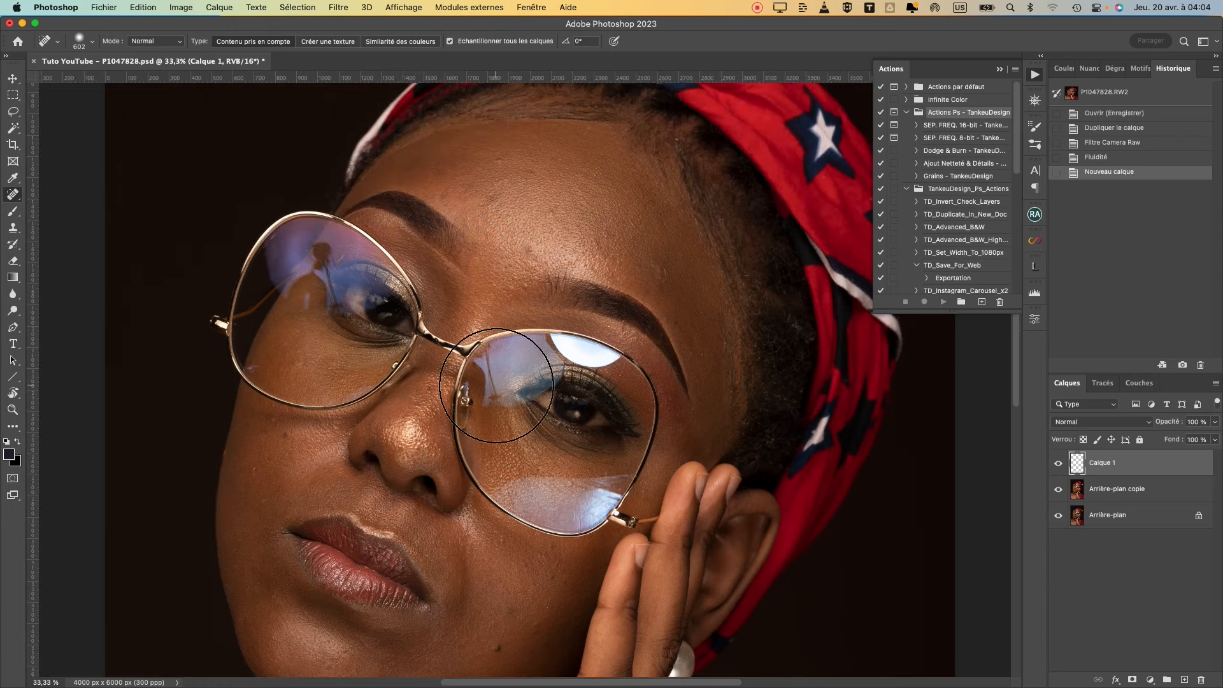
key("super+plus")
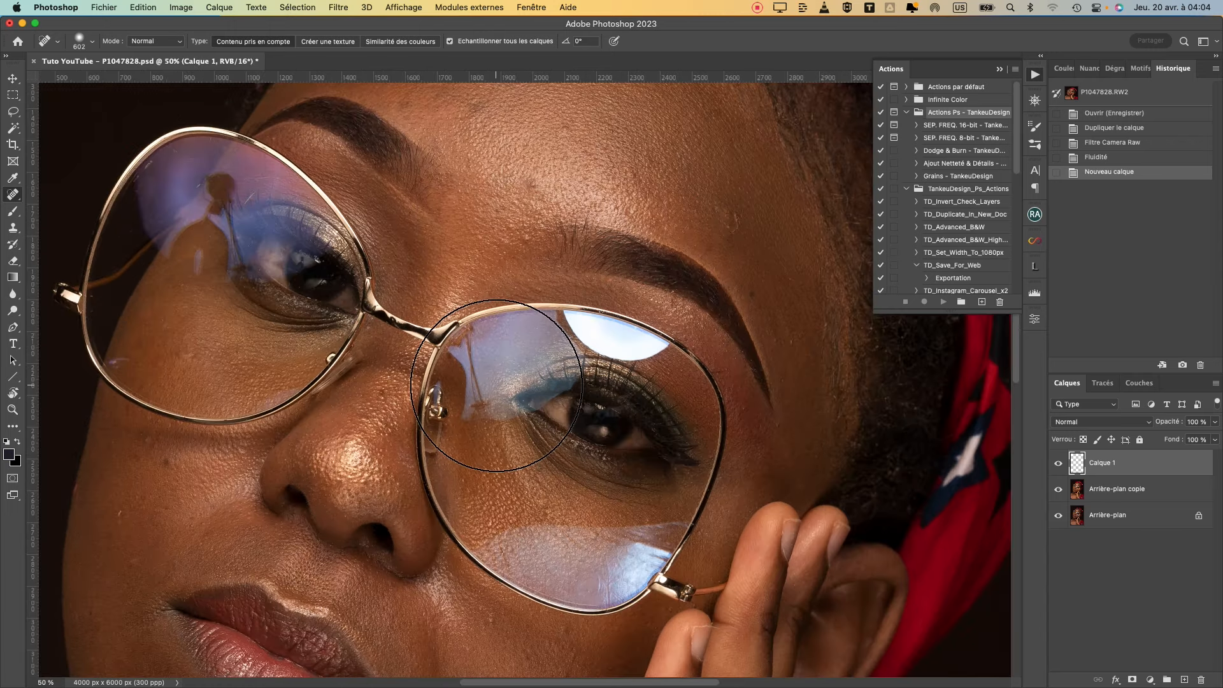
mouse_move(494, 249)
left_mouse_down()
mouse_move(388, 368)
mouse_move(438, 374)
left_mouse_up()
mouse_move(504, 276)
left_mouse_down()
mouse_move(409, 296)
mouse_move(418, 292)
left_mouse_up()
left_click(479, 306)
left_click(472, 361)
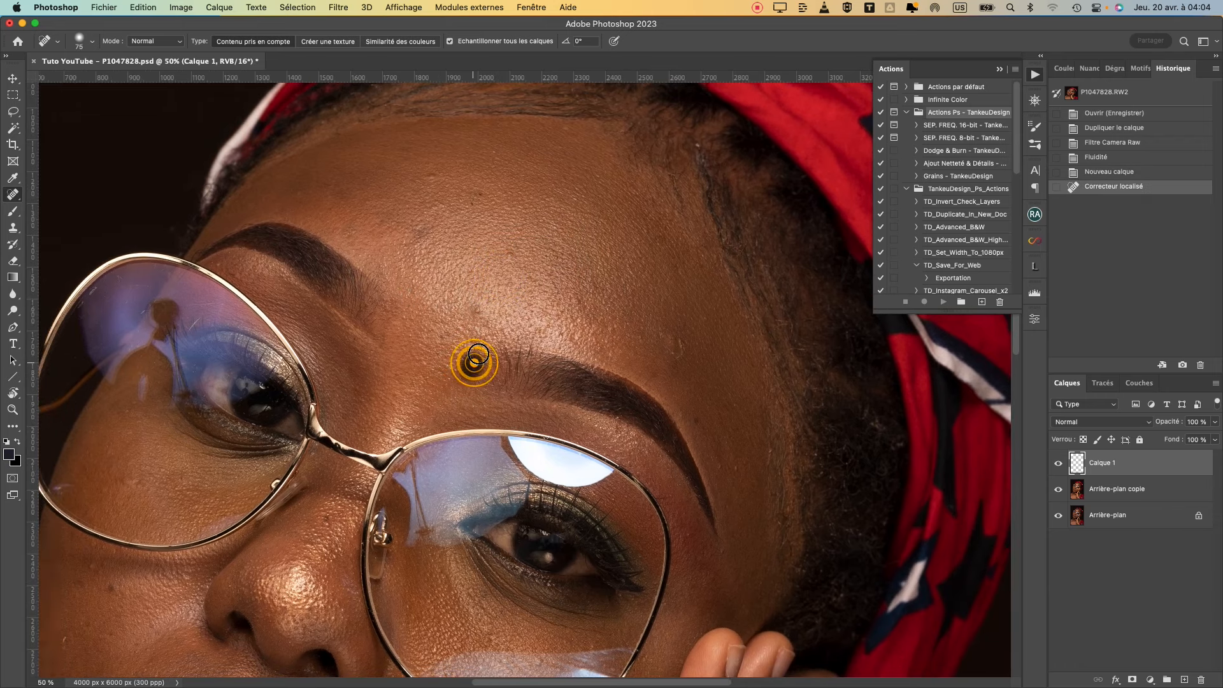
left_click(481, 306)
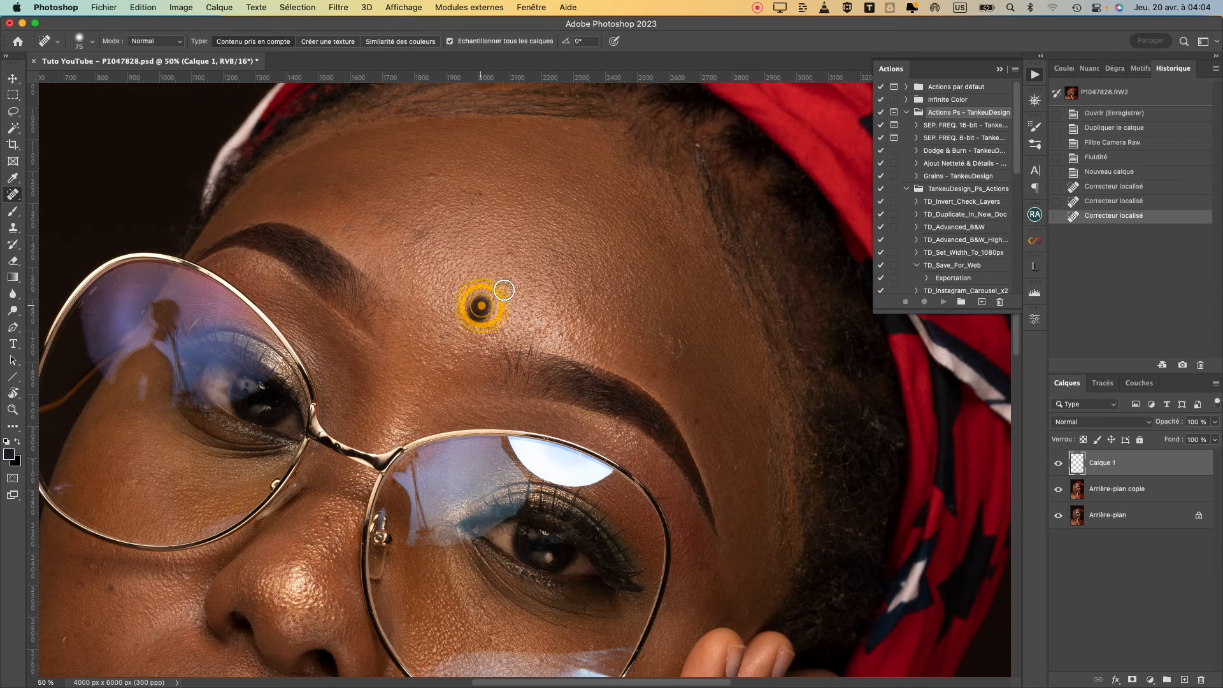
Step: Heal the remaining blemishes across the rest of the forehead
left_click(511, 252)
left_click(477, 197)
left_click(431, 178)
left_click(425, 227)
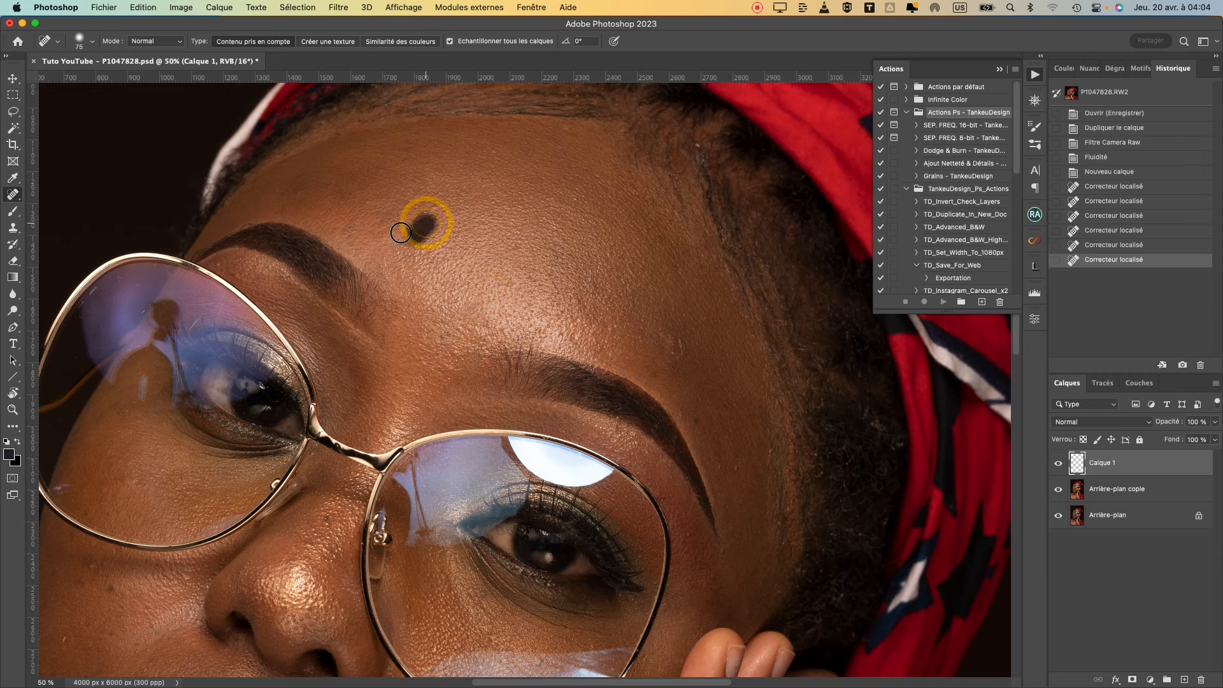
key("super+plus")
mouse_move(348, 254)
left_mouse_down()
mouse_move(395, 293)
mouse_move(457, 314)
left_mouse_up()
left_click_drag(407, 240, 426, 250)
left_click_drag(616, 327, 579, 350)
left_click_drag(794, 407, 803, 429)
left_click_drag(368, 219, 346, 205)
left_click(298, 214)
left_click_drag(363, 259, 378, 270)
Step: Heal the spots on the outer cheek below the first lens with a 42 px Spot Healing Brush
left_click_drag(106, 620, 426, 315)
left_click_drag(352, 195, 434, 273)
mouse_move(414, 590)
left_mouse_down()
mouse_move(423, 312)
mouse_move(403, 303)
left_mouse_up()
left_click(399, 300)
left_click(418, 362)
left_click(338, 270)
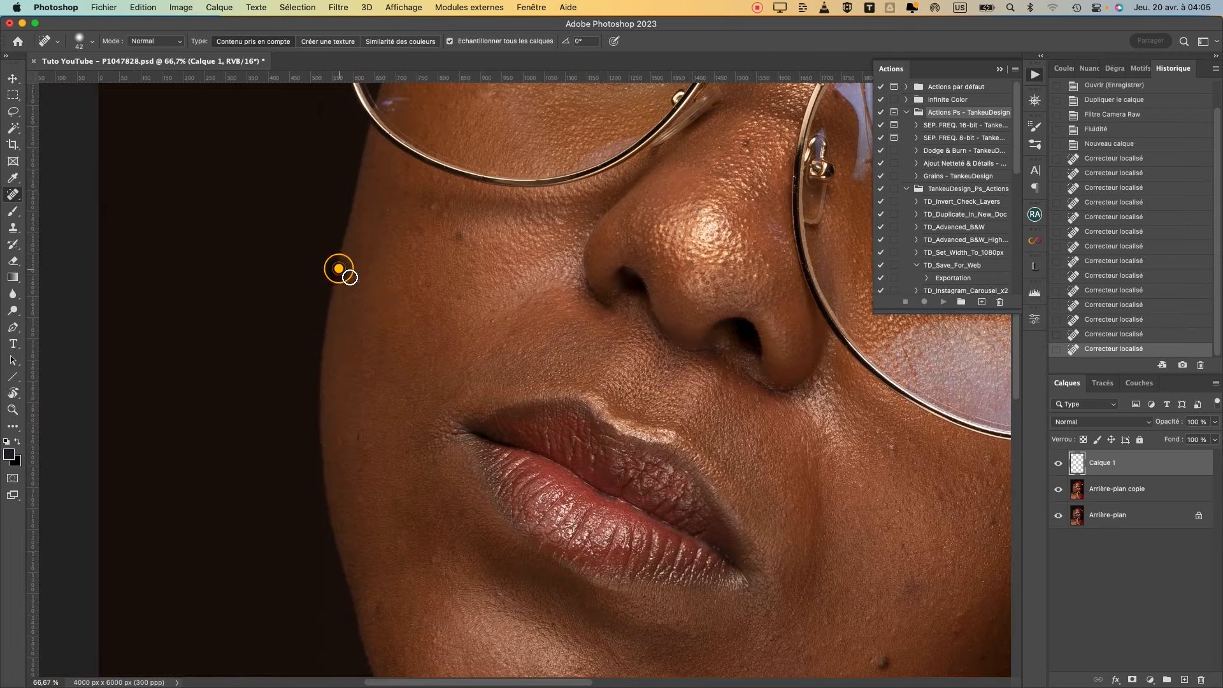
left_click(436, 208)
left_click(463, 230)
Step: Heal the blemishes along the jaw and chin and on the cheek between the mouth and the hand
scroll(433, 278, "down", 5)
left_click(393, 209)
left_click(430, 223)
scroll(484, 319, "down", 3)
left_click(431, 276)
mouse_move(494, 293)
left_mouse_down()
mouse_move(513, 294)
mouse_move(448, 375)
mouse_move(423, 385)
mouse_move(218, 602)
left_mouse_up()
left_click(517, 291)
left_click(510, 254)
scroll(539, 285, "right", 3)
left_click(537, 274)
left_click(540, 334)
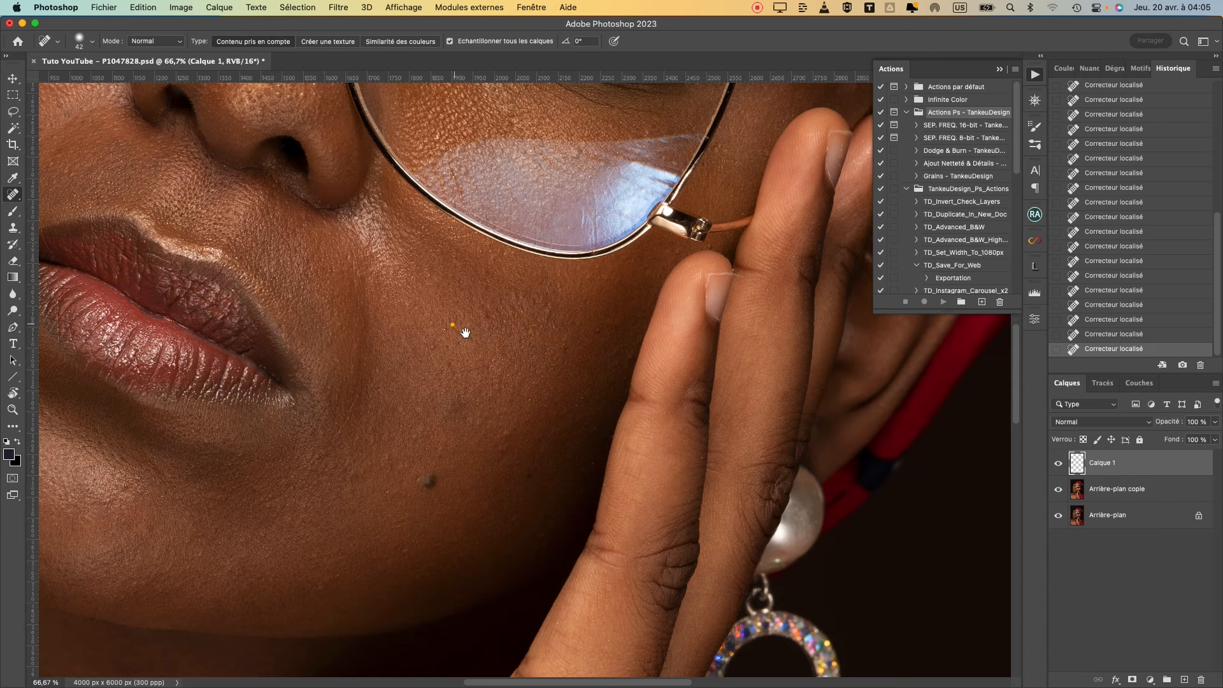
Step: Heal the small spots on the nose and beside the glasses
scroll(465, 333, "left", 5)
scroll(465, 332, "up", 5)
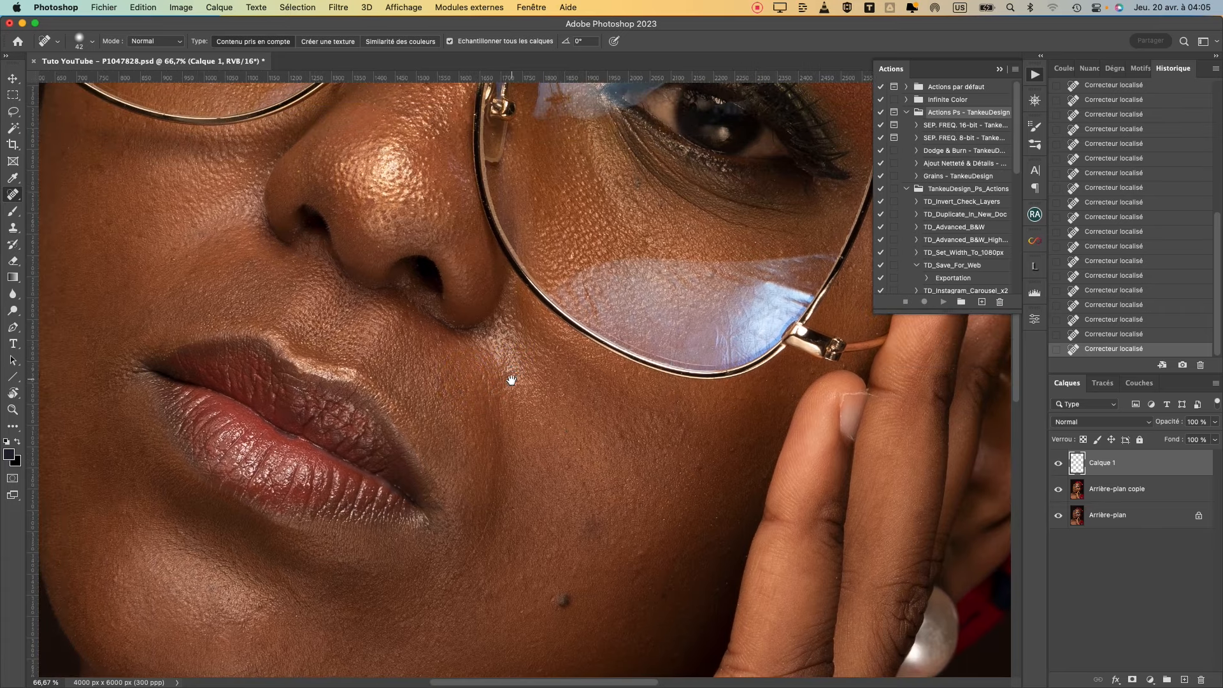
left_click_drag(462, 371, 431, 518)
mouse_move(569, 350)
left_mouse_down()
mouse_move(461, 466)
mouse_move(365, 520)
mouse_move(446, 506)
mouse_move(529, 560)
left_mouse_up()
left_click_drag(387, 432, 491, 254)
left_click(491, 250)
left_click(386, 313)
left_click(370, 333)
left_click_drag(245, 209, 361, 241)
Step: Heal the skin marks on the chest near the wrist and at the base of the neck
left_click_drag(447, 452, 482, 213)
left_click_drag(380, 365, 321, 198)
left_click_drag(437, 224, 382, 368)
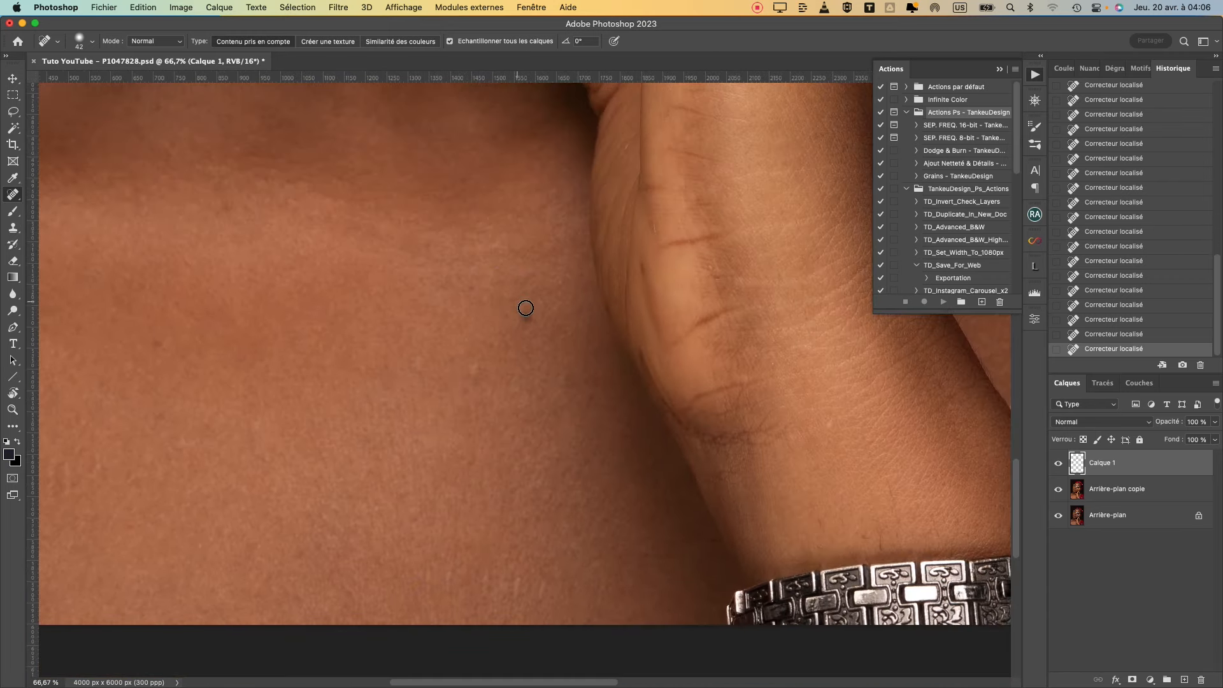
left_click(464, 384)
left_click(512, 307)
mouse_move(210, 365)
left_mouse_down()
mouse_move(374, 292)
mouse_move(414, 314)
left_mouse_up()
left_click(396, 276)
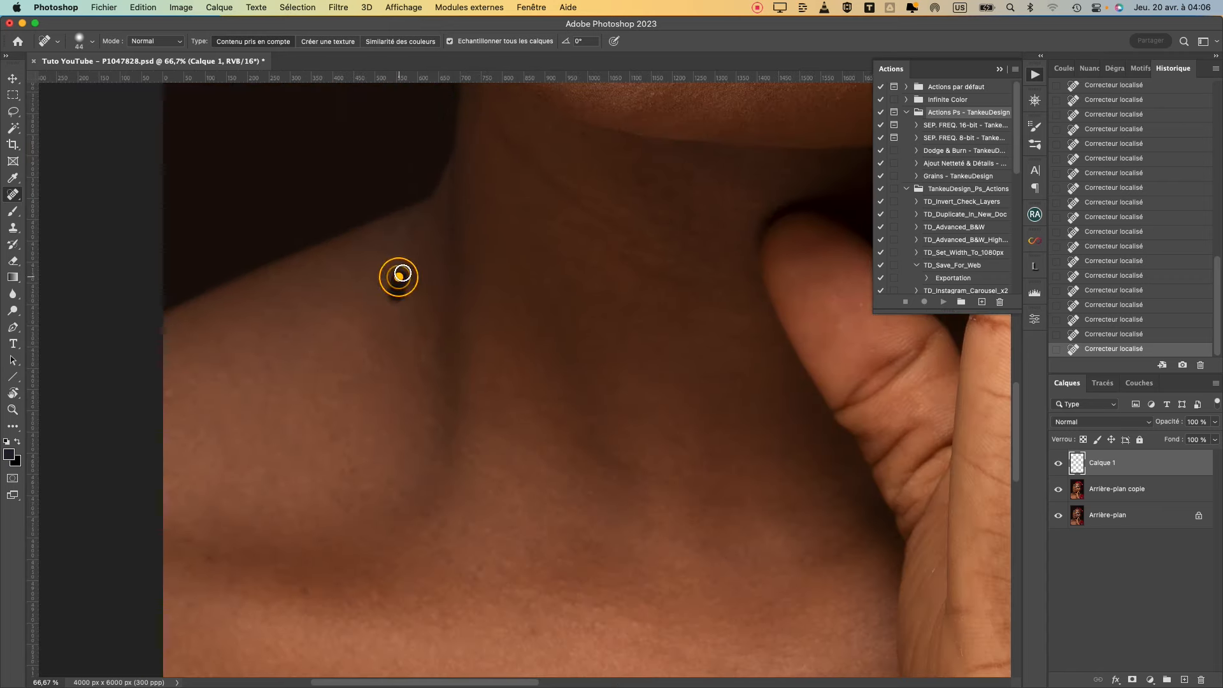
Step: Heal the leftover spots on the lower face, from the cheek beside the hand to the chin
left_click_drag(570, 308, 382, 519)
left_click_drag(559, 220, 390, 427)
left_click_drag(633, 315, 639, 315)
left_click(616, 324)
left_click(591, 271)
left_click(707, 233)
left_click(688, 401)
left_click(693, 463)
left_click(660, 360)
left_click_drag(357, 420, 554, 285)
mouse_move(426, 300)
left_mouse_down()
mouse_move(439, 388)
mouse_move(481, 504)
left_mouse_up()
left_click_drag(389, 407, 388, 450)
left_click_drag(418, 306, 432, 418)
left_click(462, 353)
left_click(413, 281)
Step: Heal the small flaws on the upper face, the temple and along the hairline with a 34 px Spot Healing Brush
mouse_move(730, 192)
left_mouse_down()
mouse_move(511, 392)
mouse_move(268, 495)
left_mouse_up()
left_click_drag(459, 341, 612, 361)
left_click_drag(378, 223, 376, 224)
left_click(350, 220)
left_click(348, 217)
left_click(330, 204)
left_click_drag(758, 306, 367, 350)
key("super+plus")
mouse_move(520, 304)
left_mouse_down()
mouse_move(510, 303)
mouse_move(534, 473)
left_mouse_up()
left_click(558, 394)
left_click_drag(546, 343, 487, 322)
left_click_drag(584, 464, 552, 327)
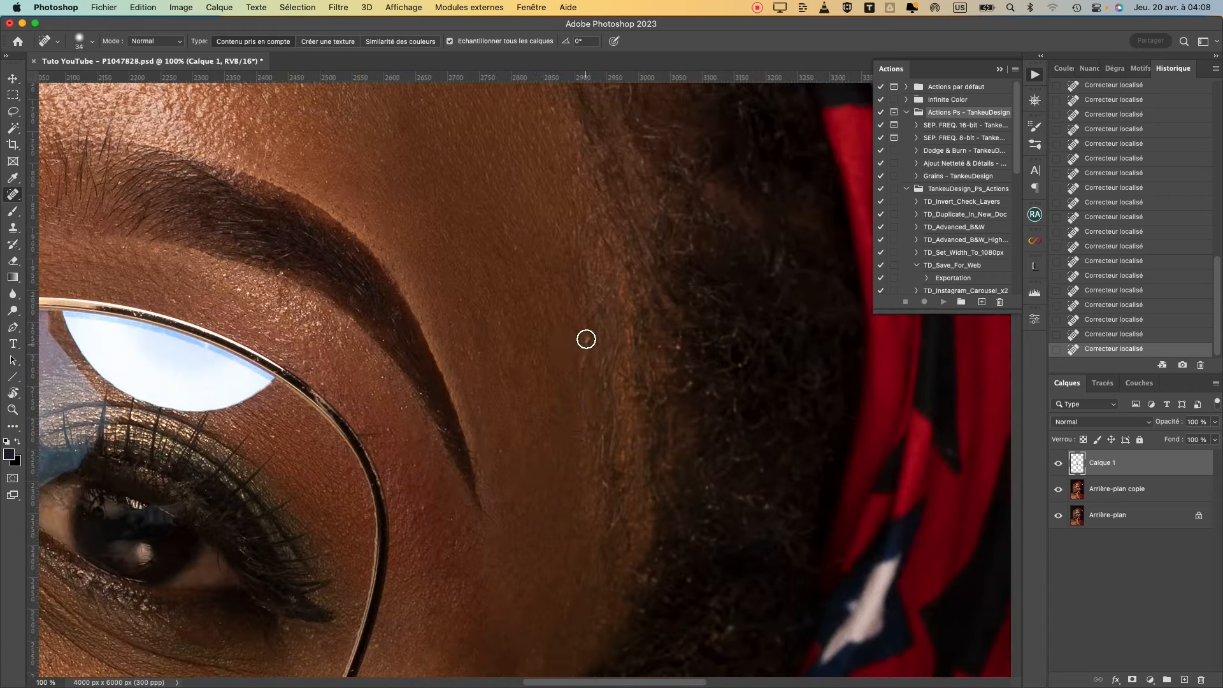
left_click_drag(604, 451, 576, 396)
left_click_drag(638, 431, 627, 503)
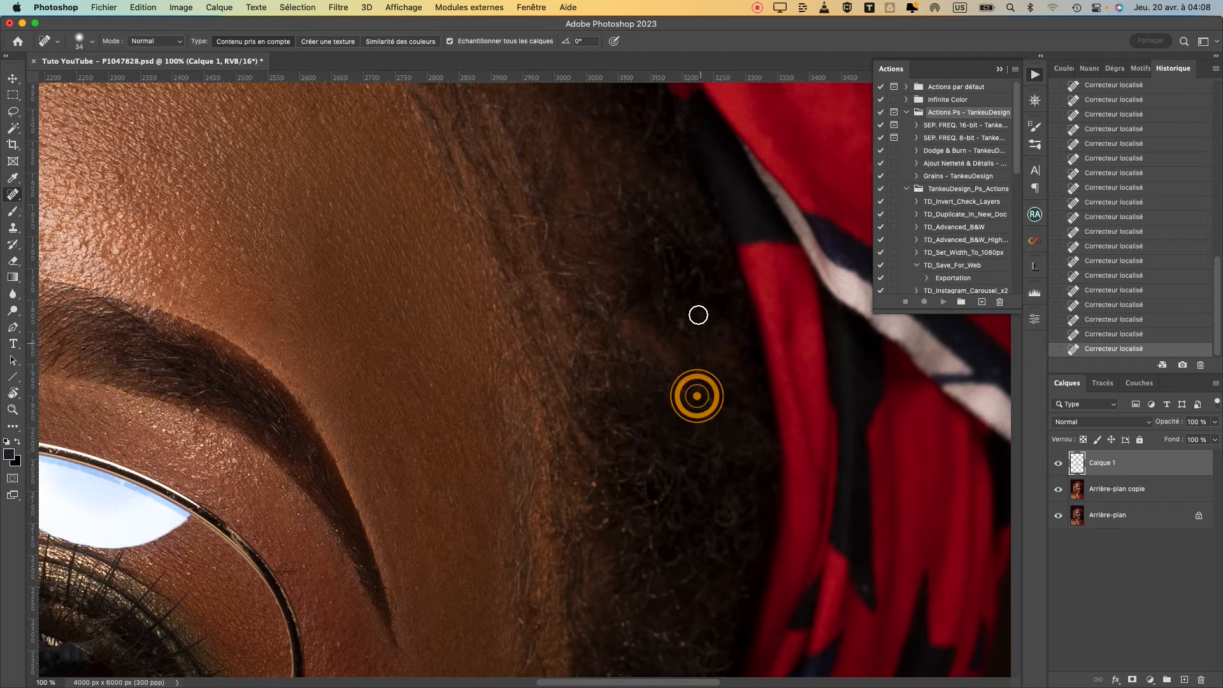
Step: Remove the scratches near the upper rim of the lens with the figure's reflection, using a 19 px Spot Healing Brush
left_click_drag(288, 414, 828, 312)
left_click_drag(423, 328, 470, 415)
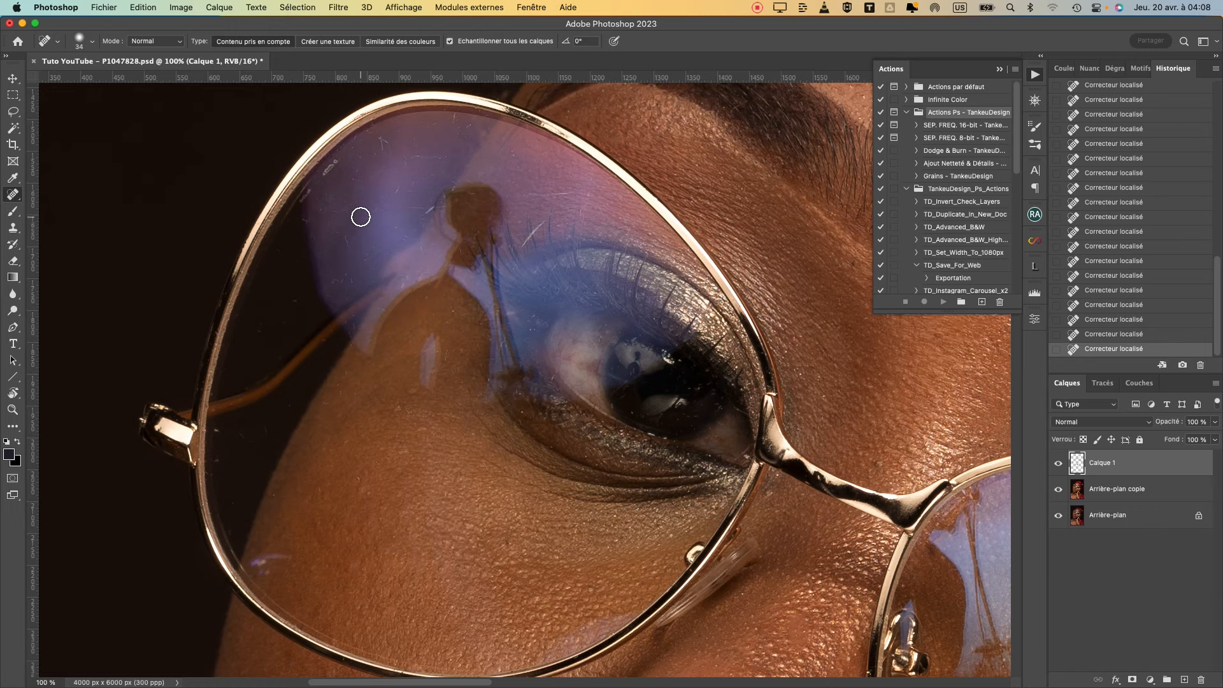
key("super+minus")
key("super+plus")
key("super+plus")
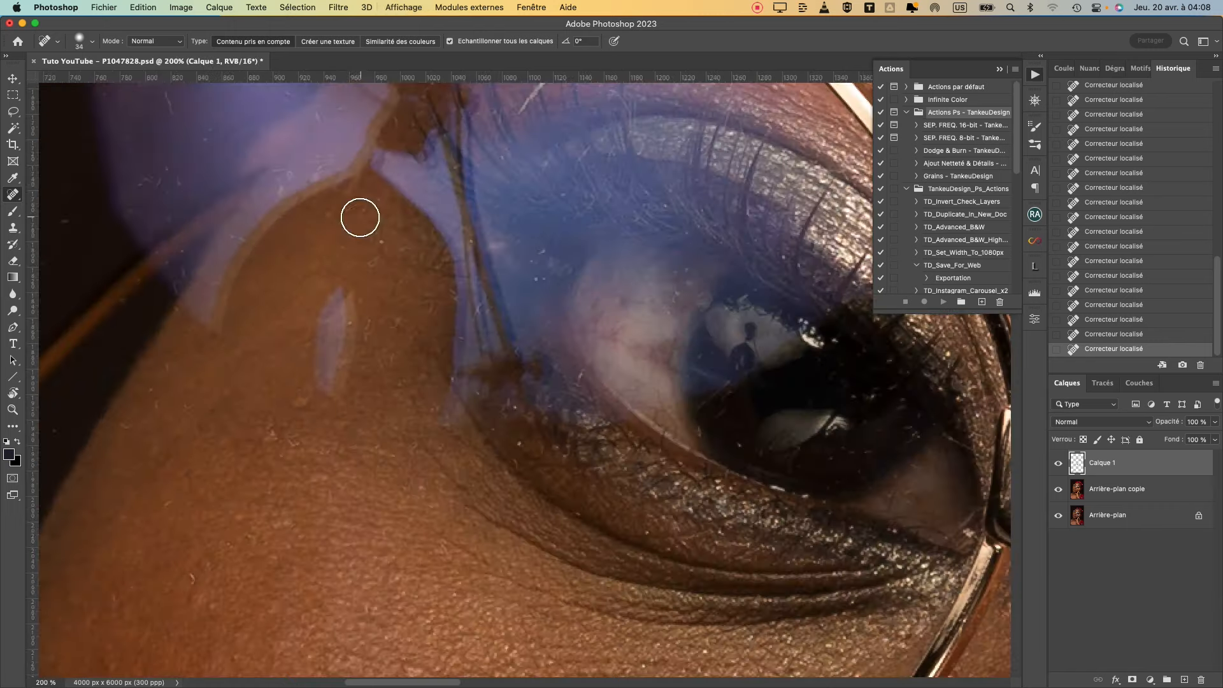
key("super+minus")
left_click_drag(374, 308, 473, 384)
left_click_drag(413, 273, 425, 249)
left_click(408, 267)
left_click_drag(481, 212, 479, 223)
left_click(618, 274)
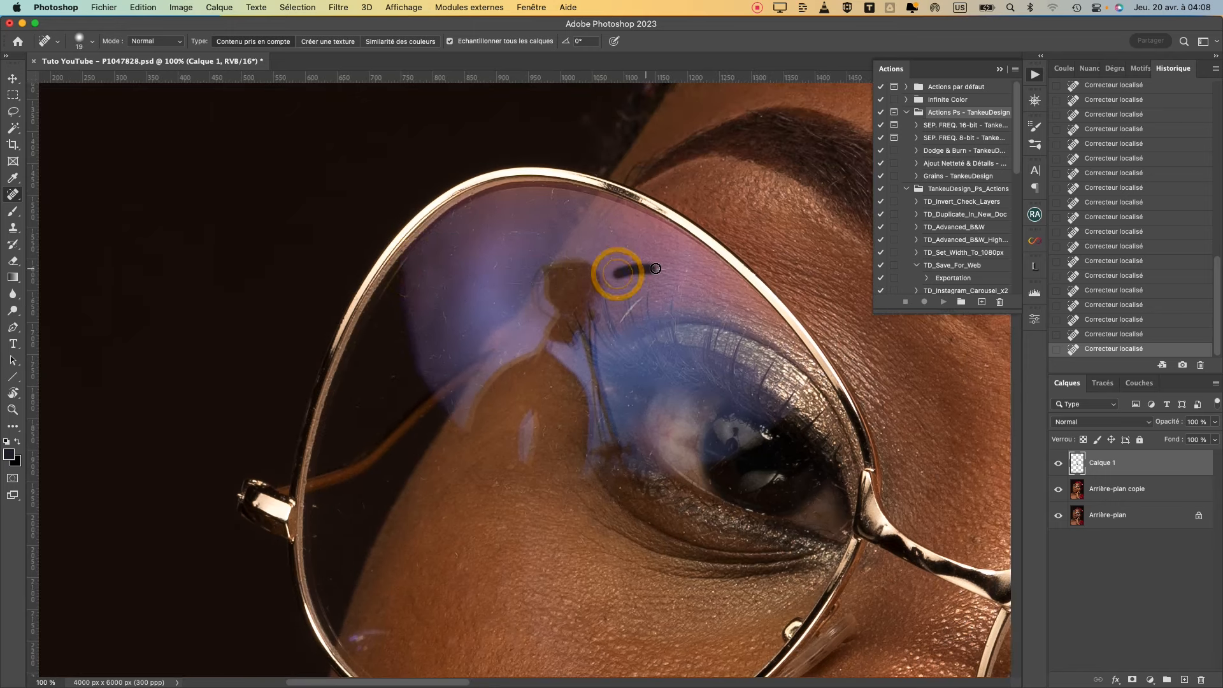
Step: Heal the dust specks around the figure's reflection and along the dark outer part of the same lens
left_click(507, 235)
left_click_drag(508, 281, 532, 281)
left_click(514, 257)
left_click(442, 353)
left_click(369, 395)
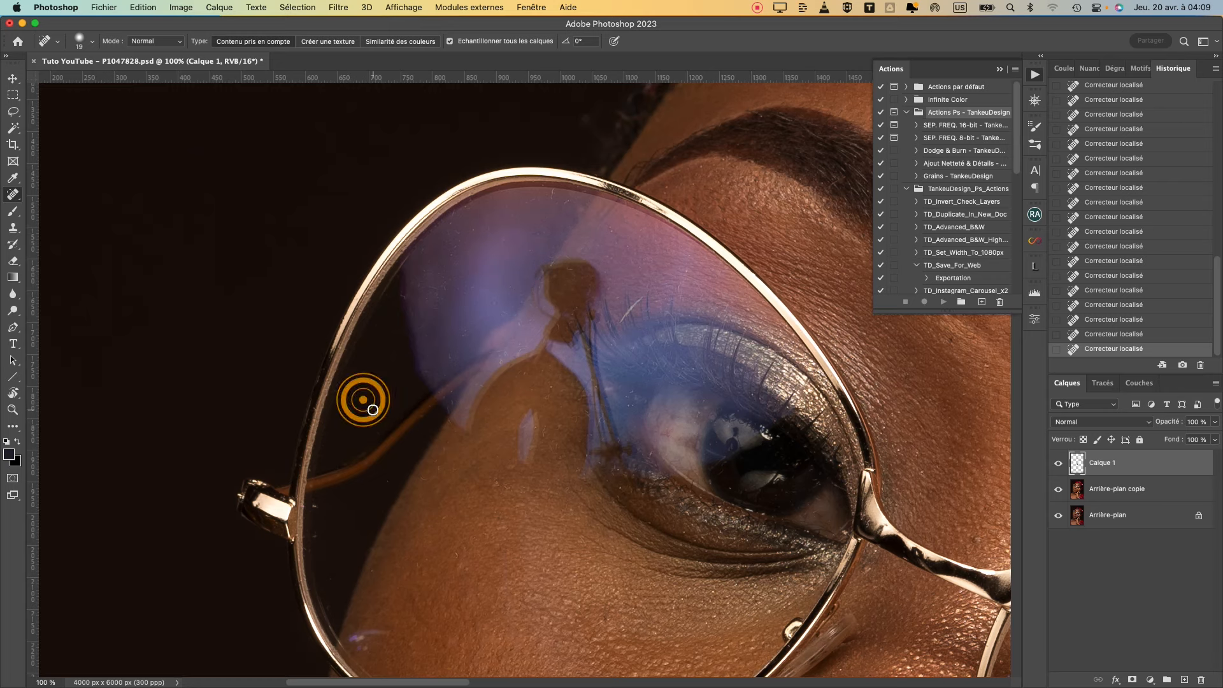
Step: Remove the slanted scratch above the eyelashes, beside the reflected figure, with a 7 px Spot Healing Brush
key("super+plus")
left_click_drag(699, 227, 503, 246)
key("super+plus")
left_click_drag(562, 181, 516, 235)
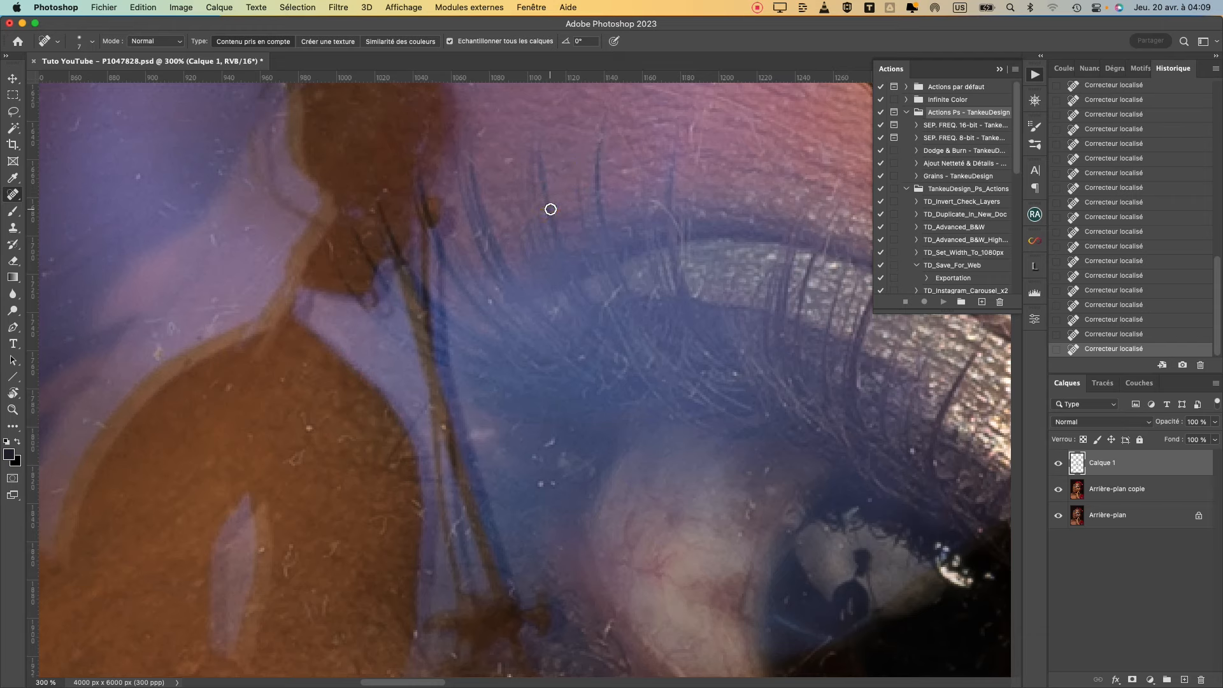
Step: Heal the small dark spots on the skin under the eye behind the other lens
key("super+minus")
key("super+minus")
key("super+minus")
mouse_move(606, 438)
left_mouse_down()
mouse_move(503, 247)
mouse_move(344, 156)
left_mouse_up()
key("super+plus")
key("super+plus")
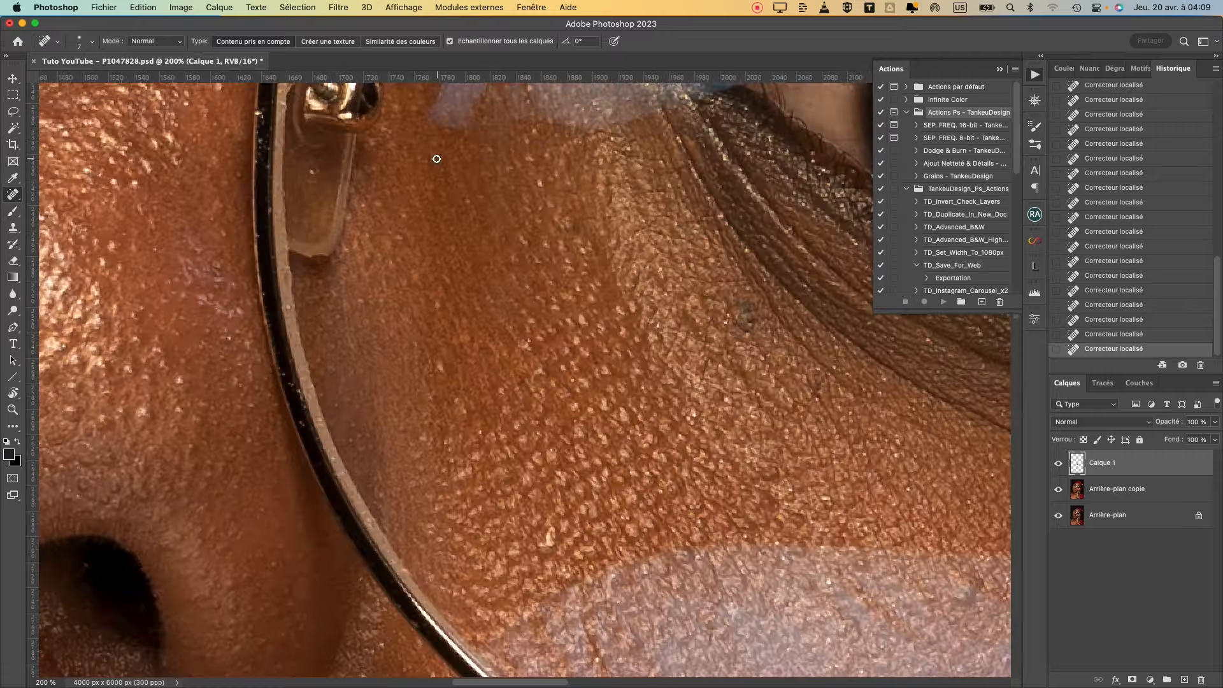
left_click_drag(740, 306, 750, 306)
key("super+minus")
left_click_drag(621, 396, 769, 353)
left_click_drag(445, 246, 450, 247)
left_click_drag(414, 223, 543, 301)
Step: Heal the marks on the chest along the photo's bottom edge with a 49 px Spot Healing Brush
key("super+minus")
key("super+minus")
key("super+minus")
left_click_drag(649, 463, 690, 273)
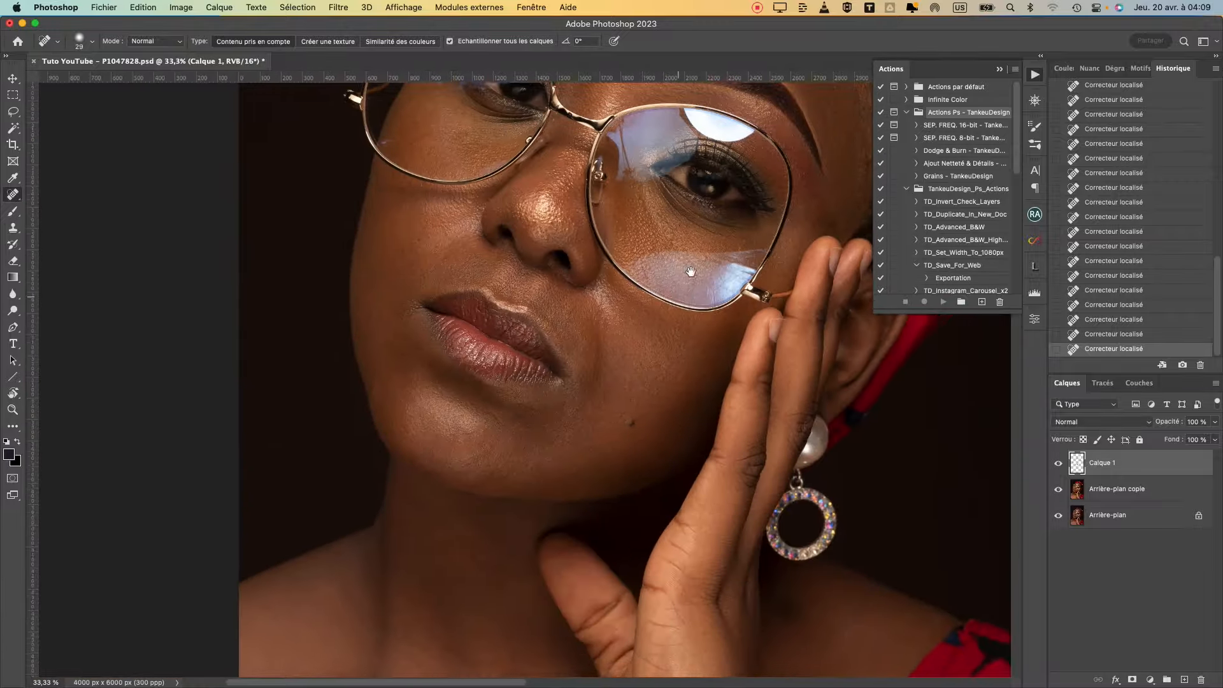
left_click_drag(593, 372, 636, 298)
key("super+plus")
key("super+plus")
left_click_drag(539, 548, 499, 314)
left_click_drag(489, 378, 501, 379)
left_click(507, 404)
left_click(457, 401)
left_click(423, 395)
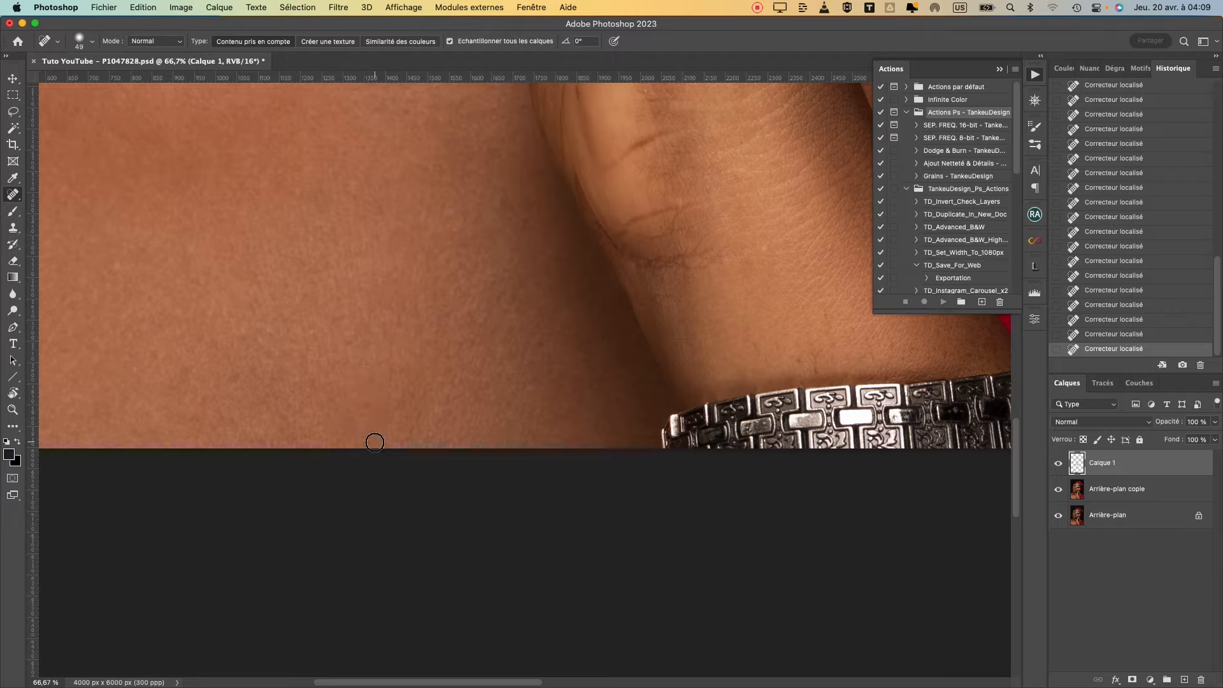
Step: Collapse the TankeuDesign_Ps_Actions set and the other expanded action sets below it
key("super+minus")
key("super+minus")
key("super+minus")
scroll(431, 251, "up", 10)
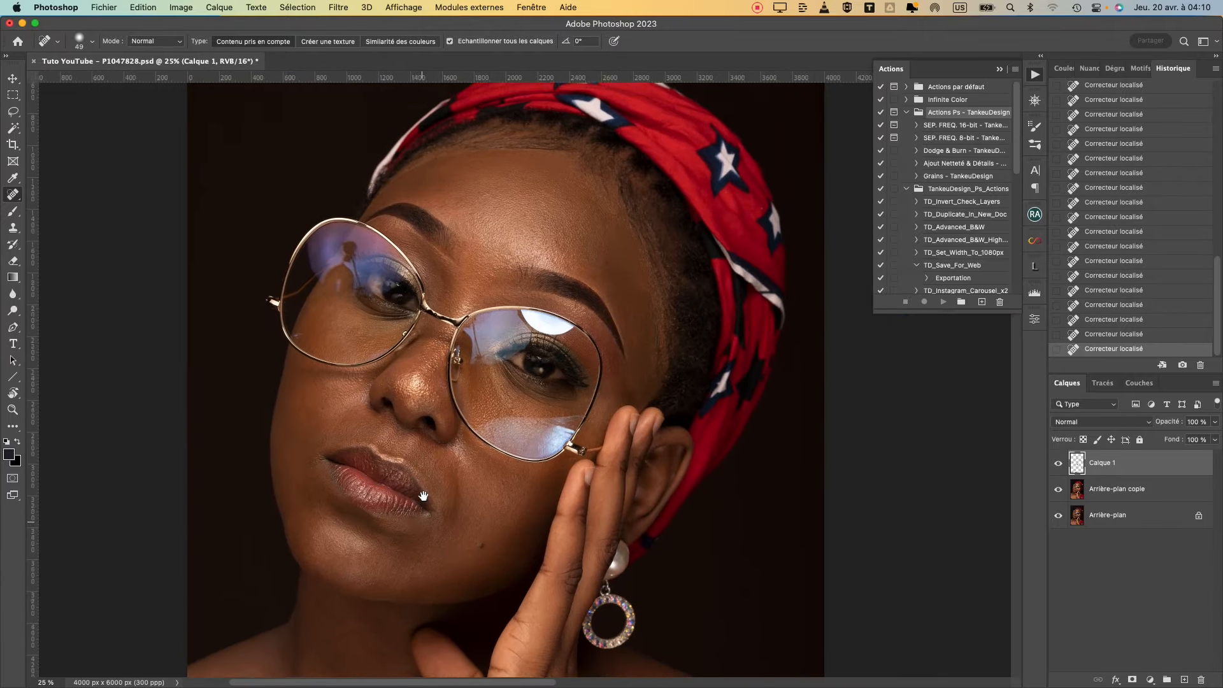
key("super+0")
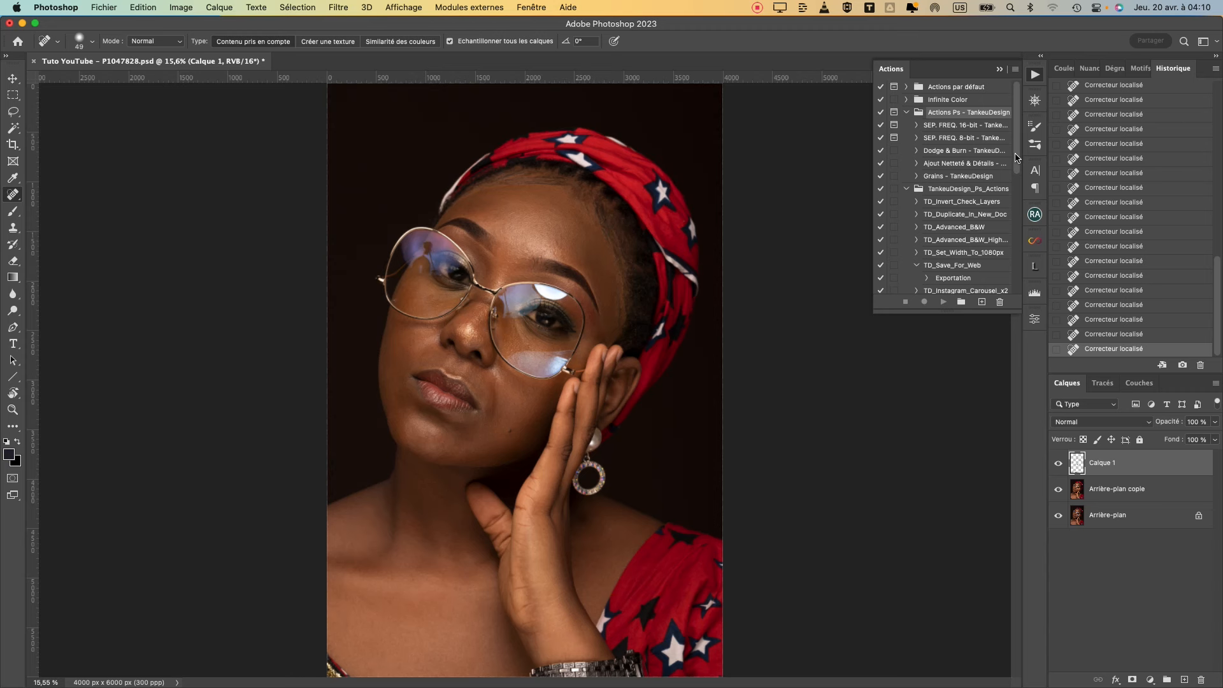
left_click(907, 190)
left_click(907, 201)
left_click(907, 214)
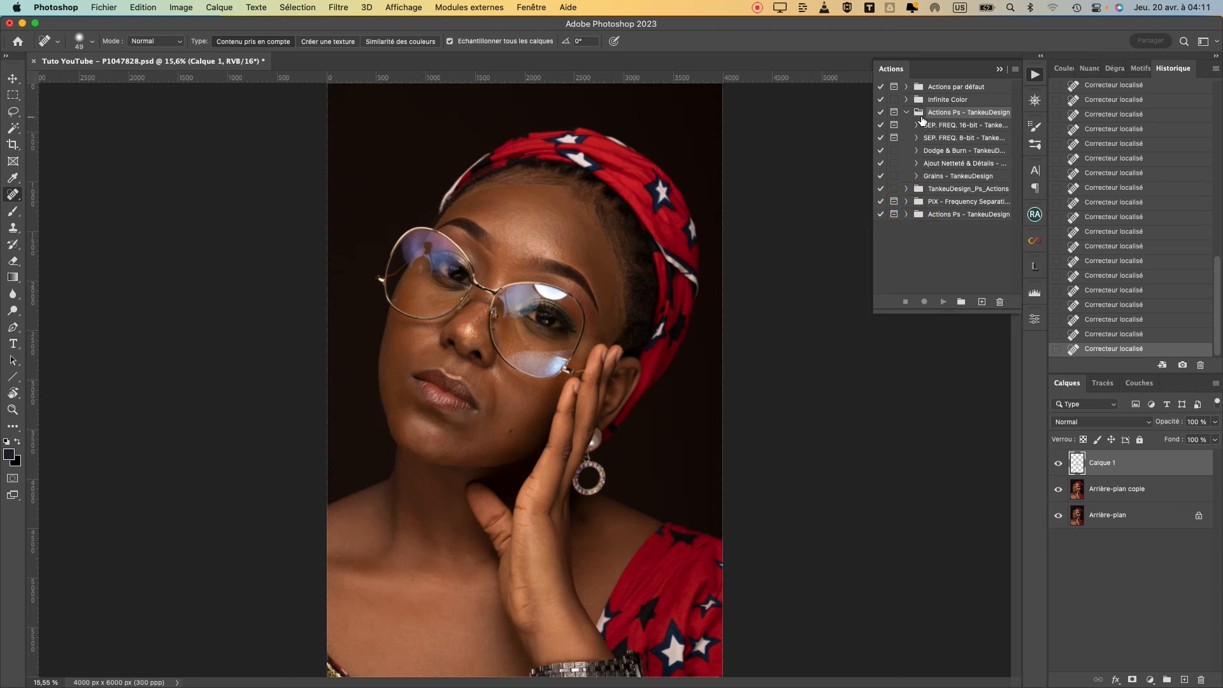
Step: Load the action file _Actions Ps - TankeuDesign.atn from the Téléchargements folder and collapse the loaded set
left_click(1035, 74)
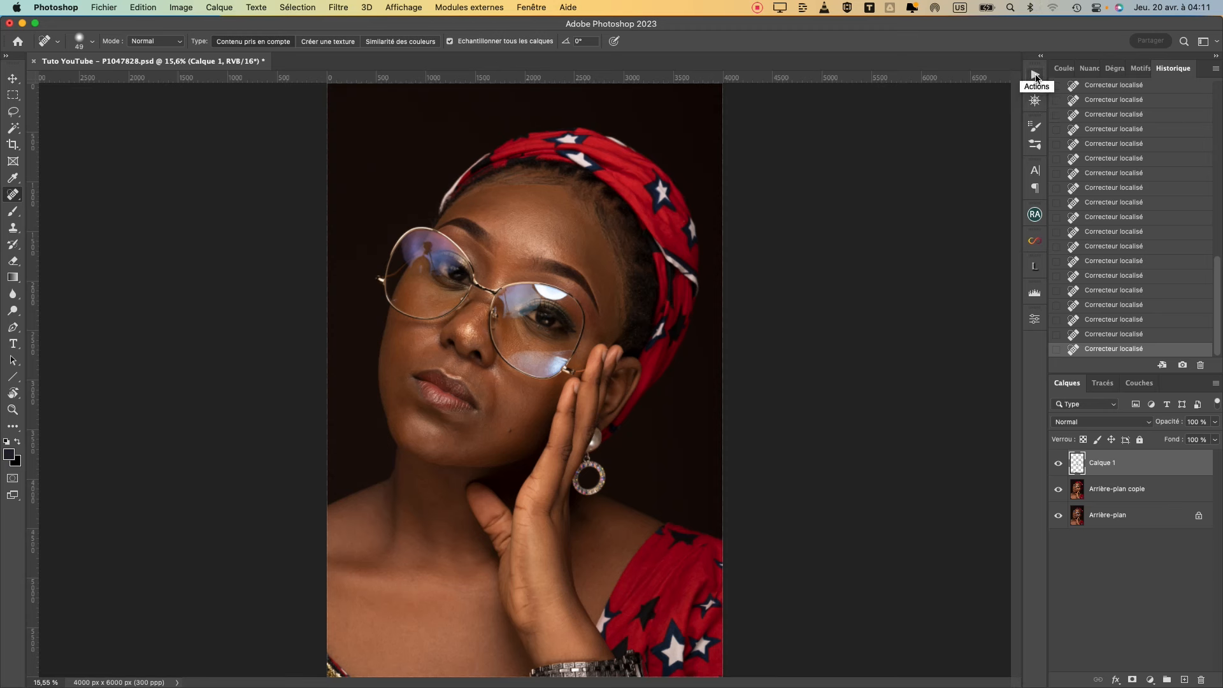
left_click(411, 9)
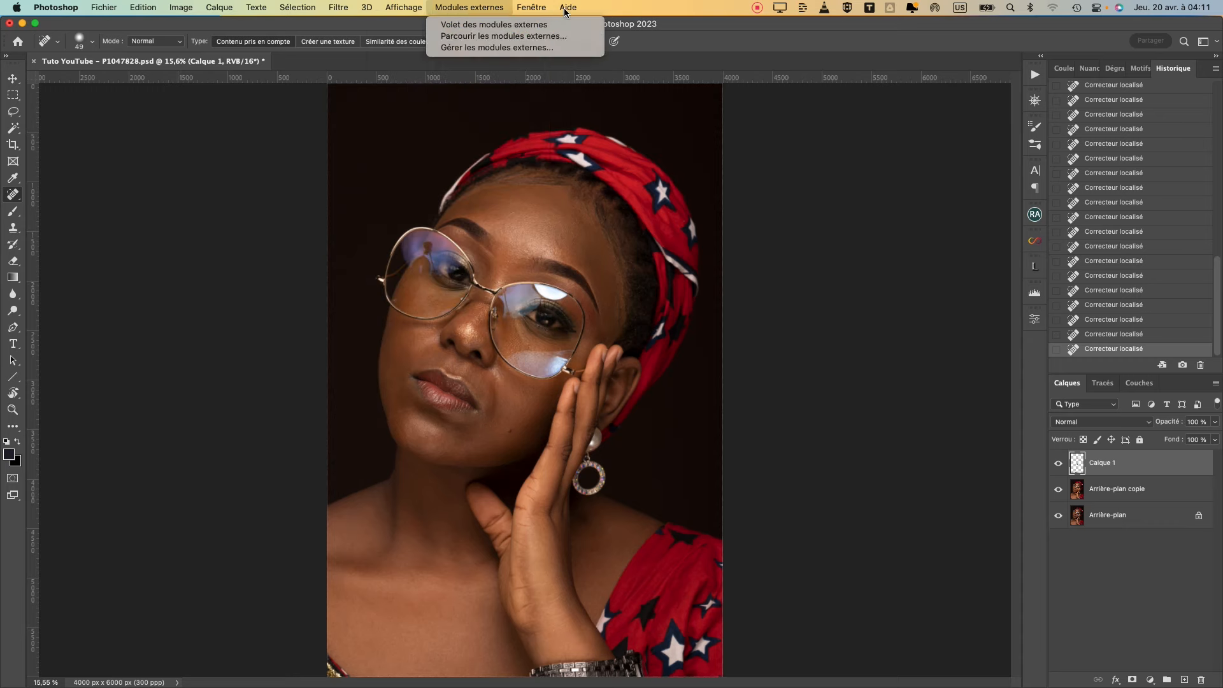
mouse_move(546, 12)
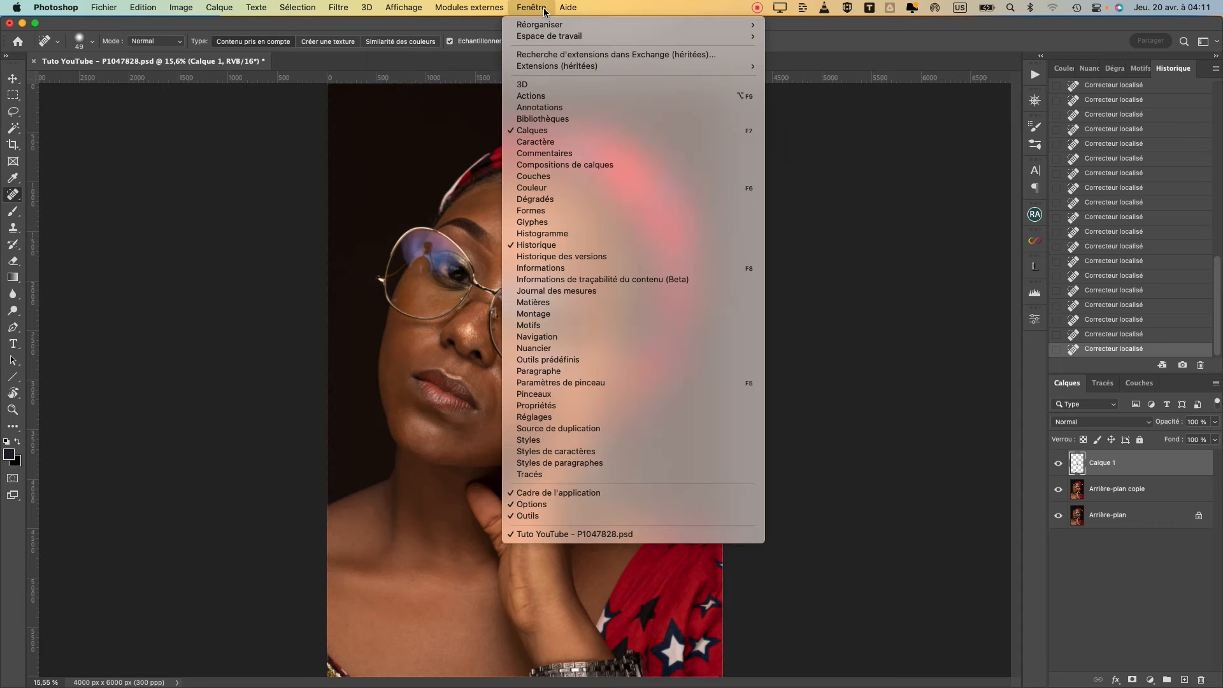
left_click(539, 97)
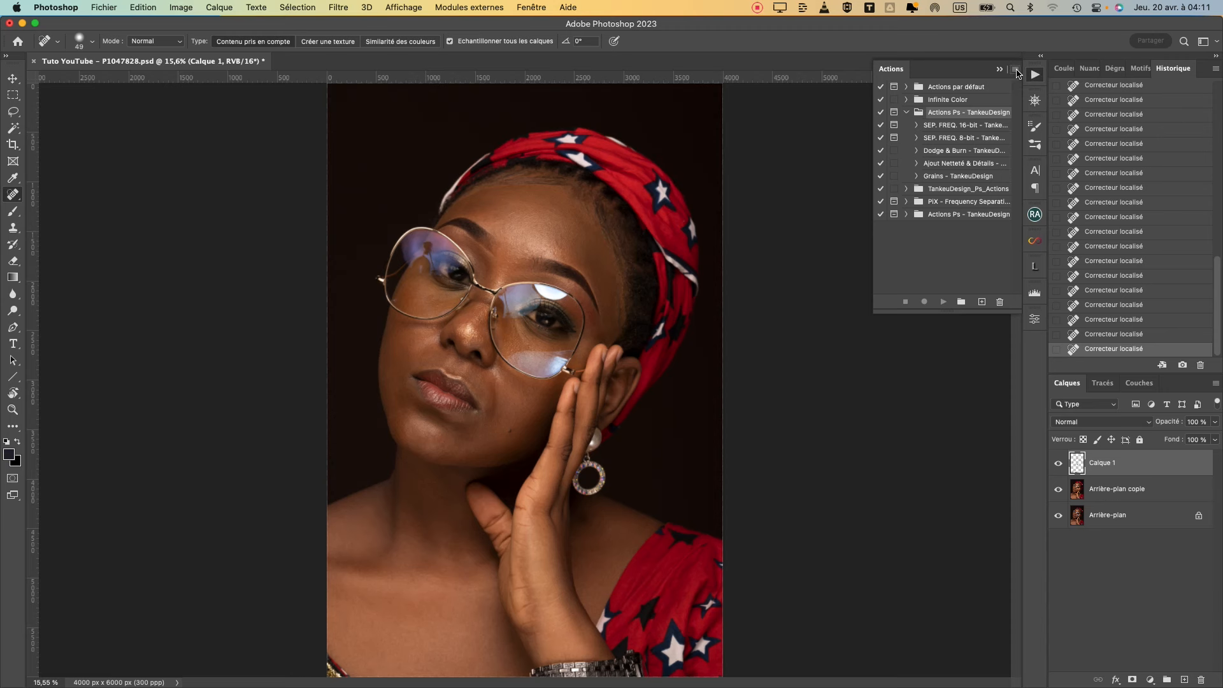
left_click(1016, 70)
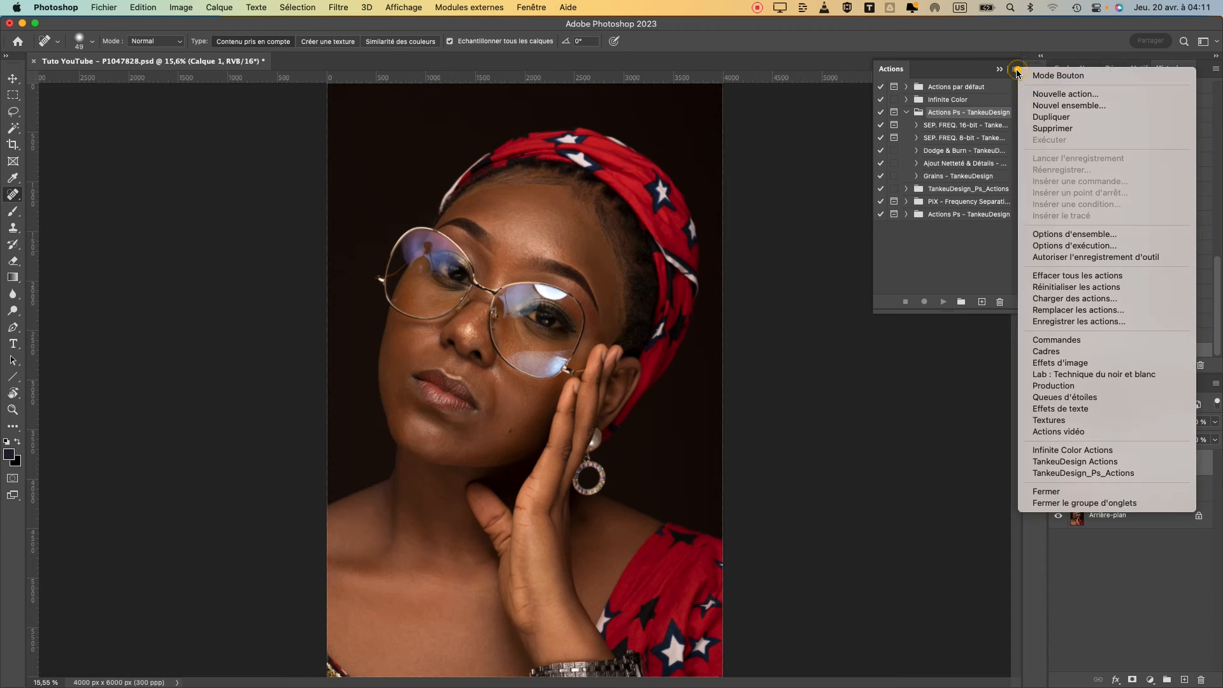
left_click(1062, 298)
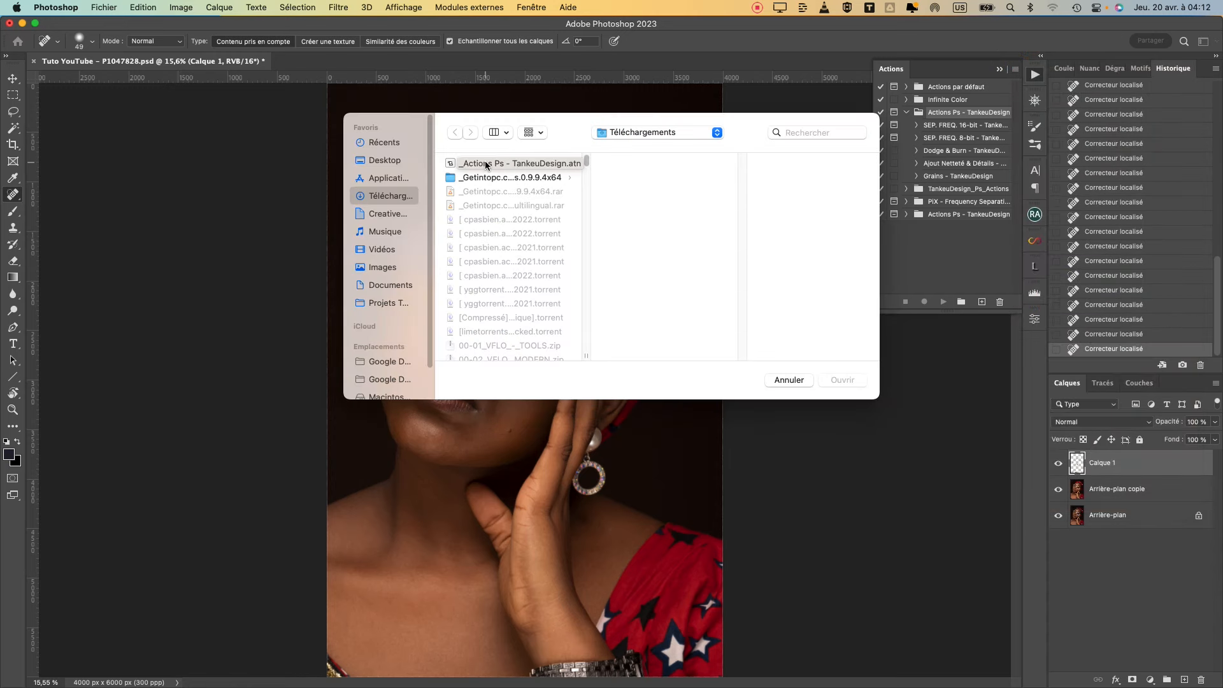
double_click(485, 165)
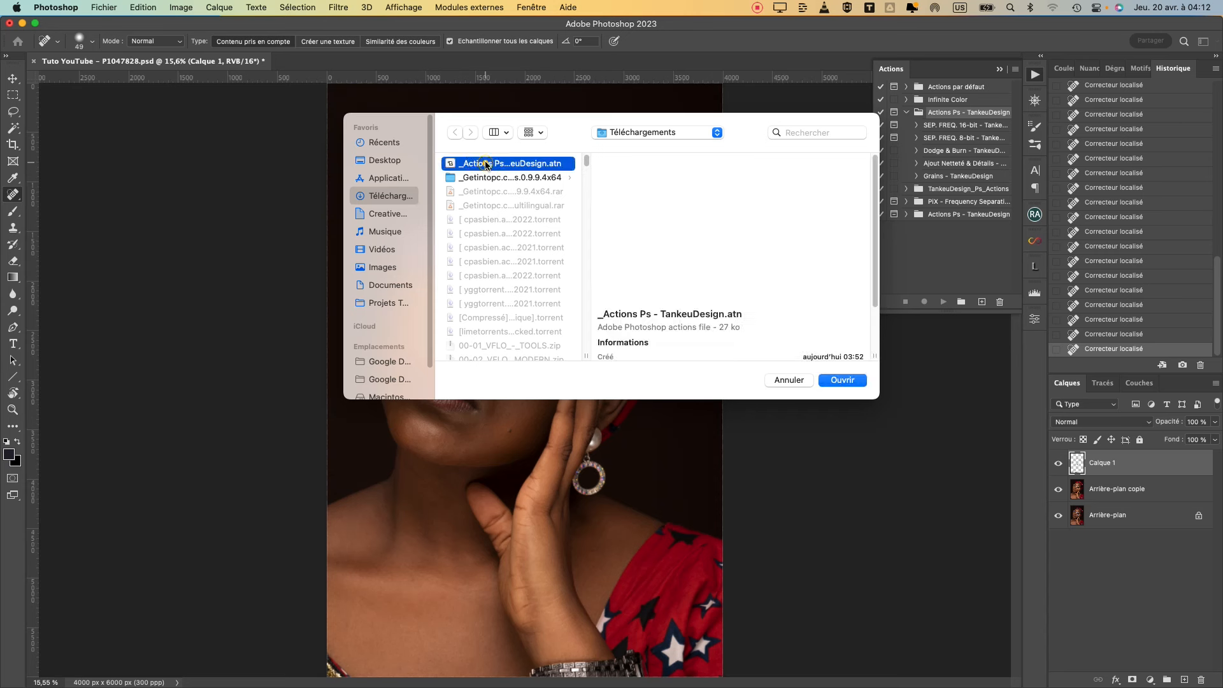
left_click(906, 224)
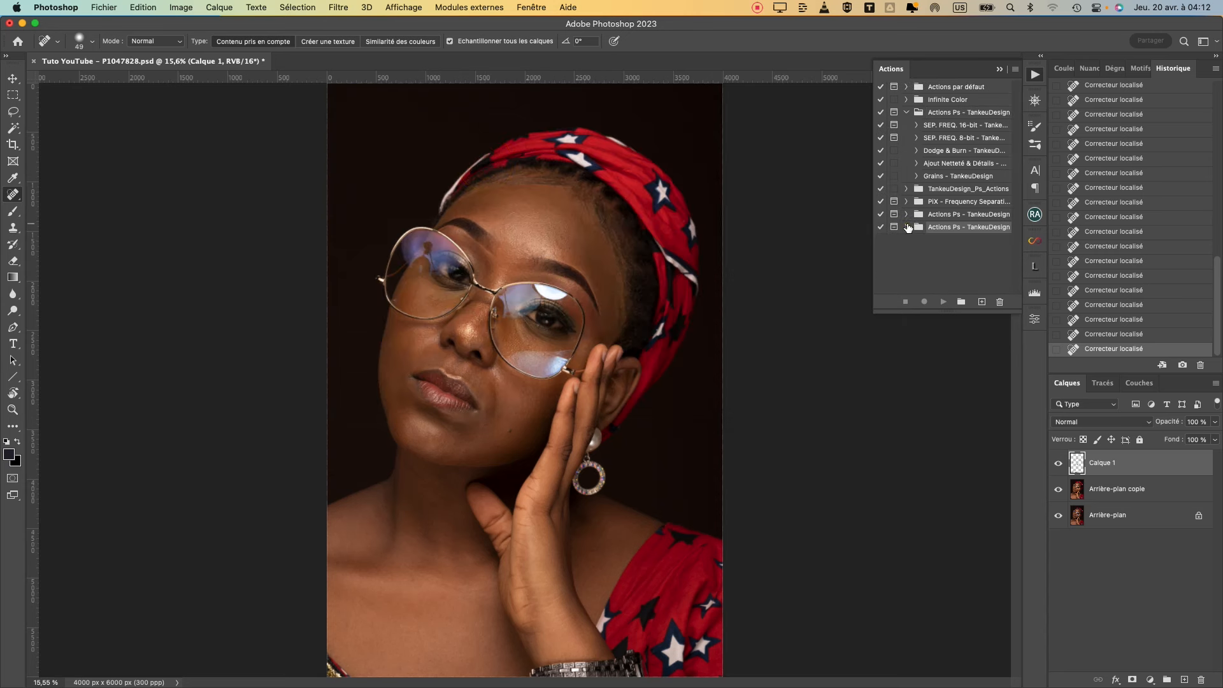
Step: Run the Dodge & Burn action from the first Actions Ps - TankeuDesign set and collapse the two resulting layer groups
left_click(905, 111)
left_click(906, 111)
left_click(958, 116)
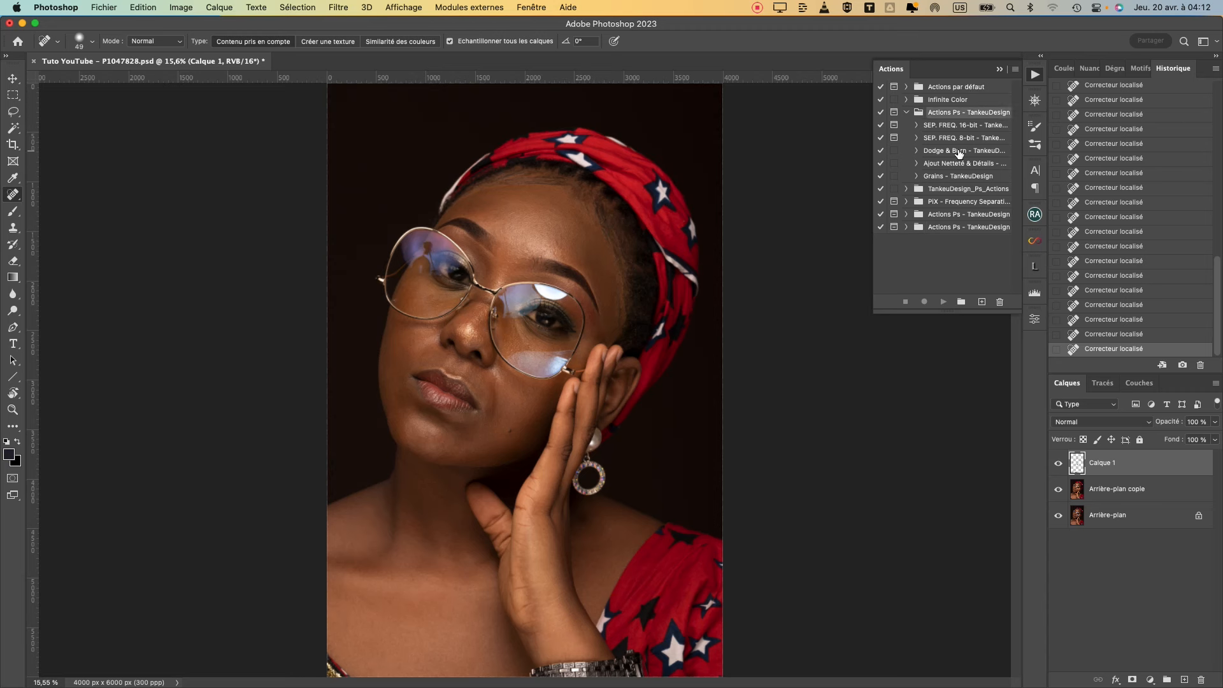
left_click(958, 152)
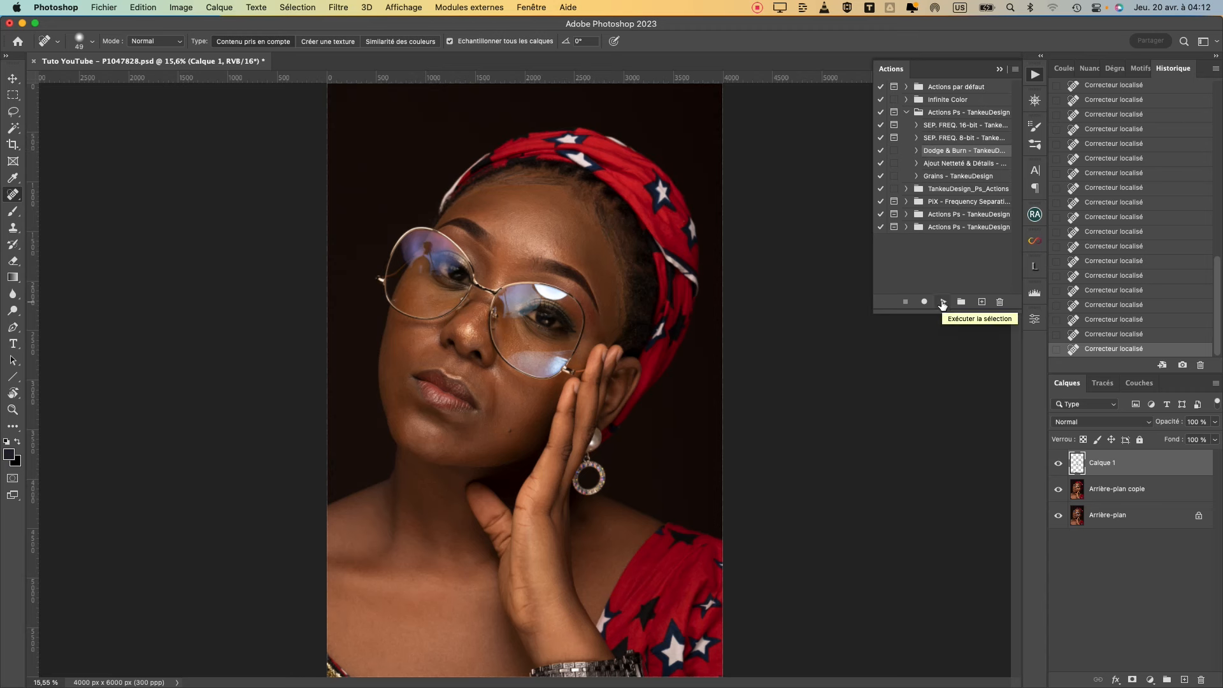
left_click(942, 303)
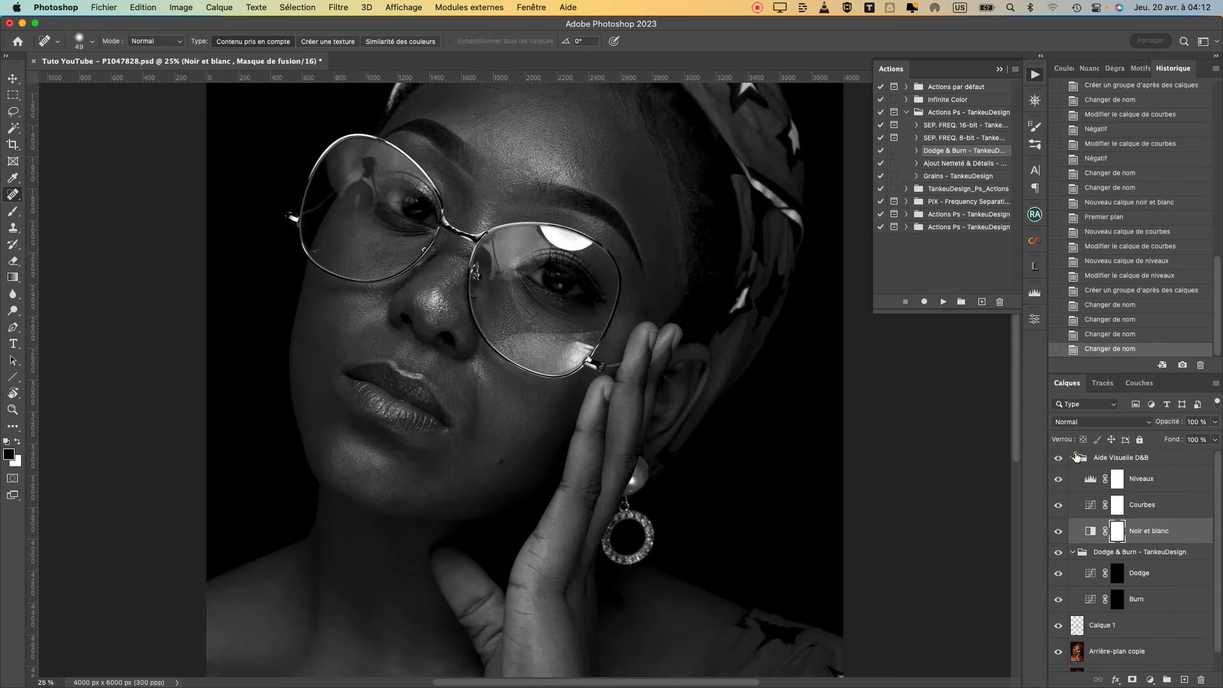
left_click(1073, 458)
left_click(1072, 473)
Step: Compare the light and dark areas of the face with the Aide Visuelle D&B group shown and hidden
left_click(1059, 458)
left_click(1059, 458)
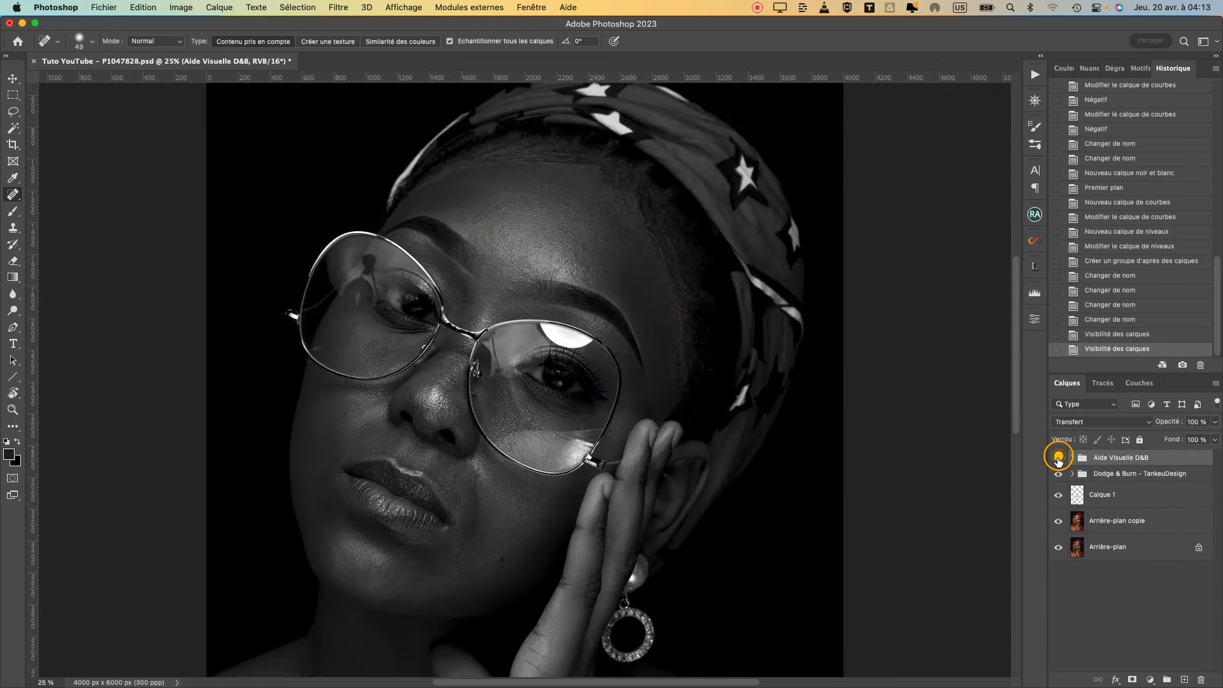
left_click(1059, 458)
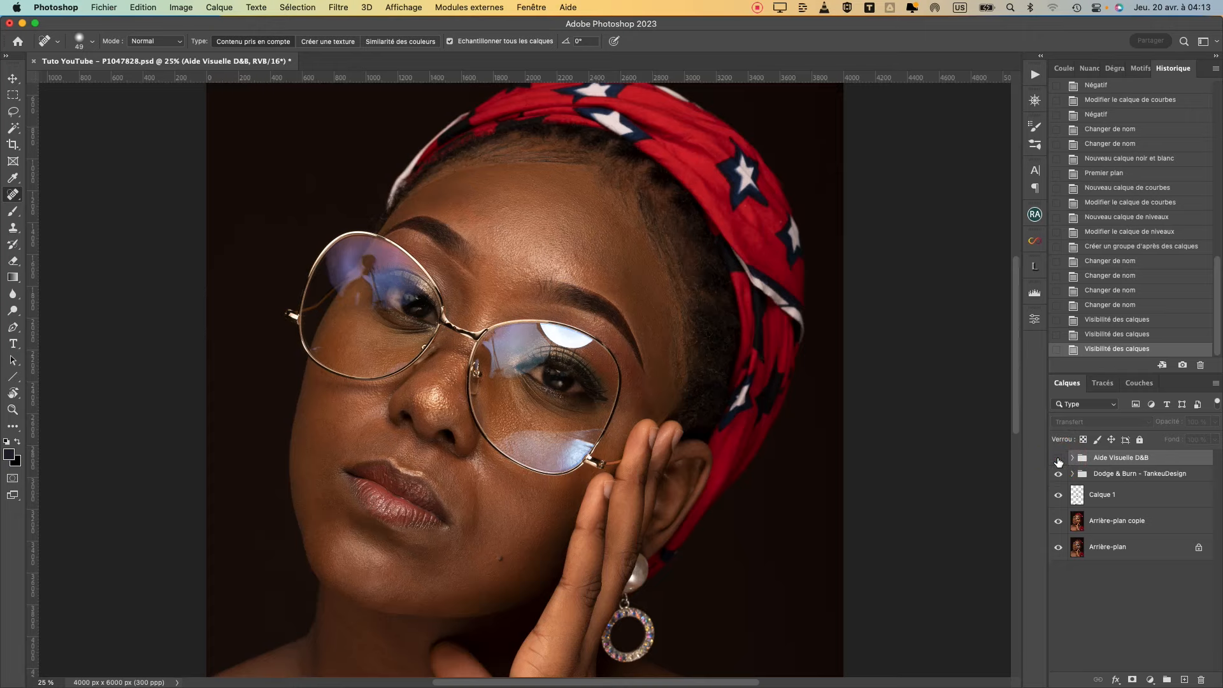
left_click(1058, 459)
key("super+plus")
key("super+plus")
key("super+plus")
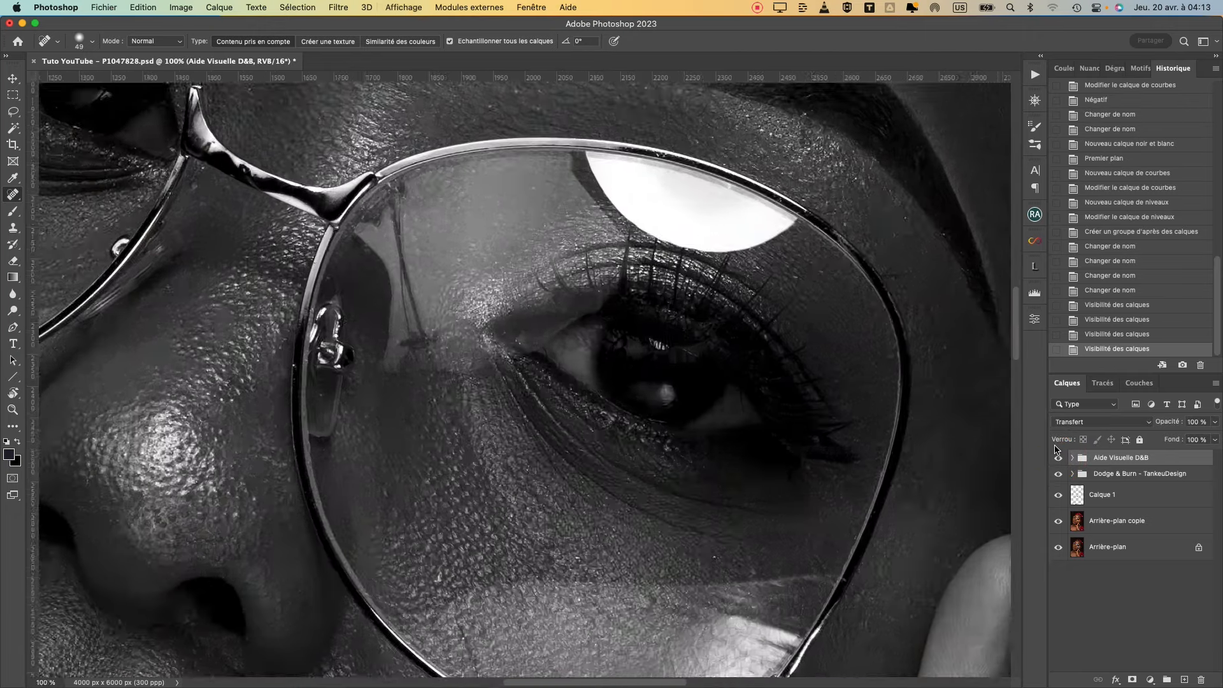
key("super+minus")
left_click_drag(639, 245, 626, 411)
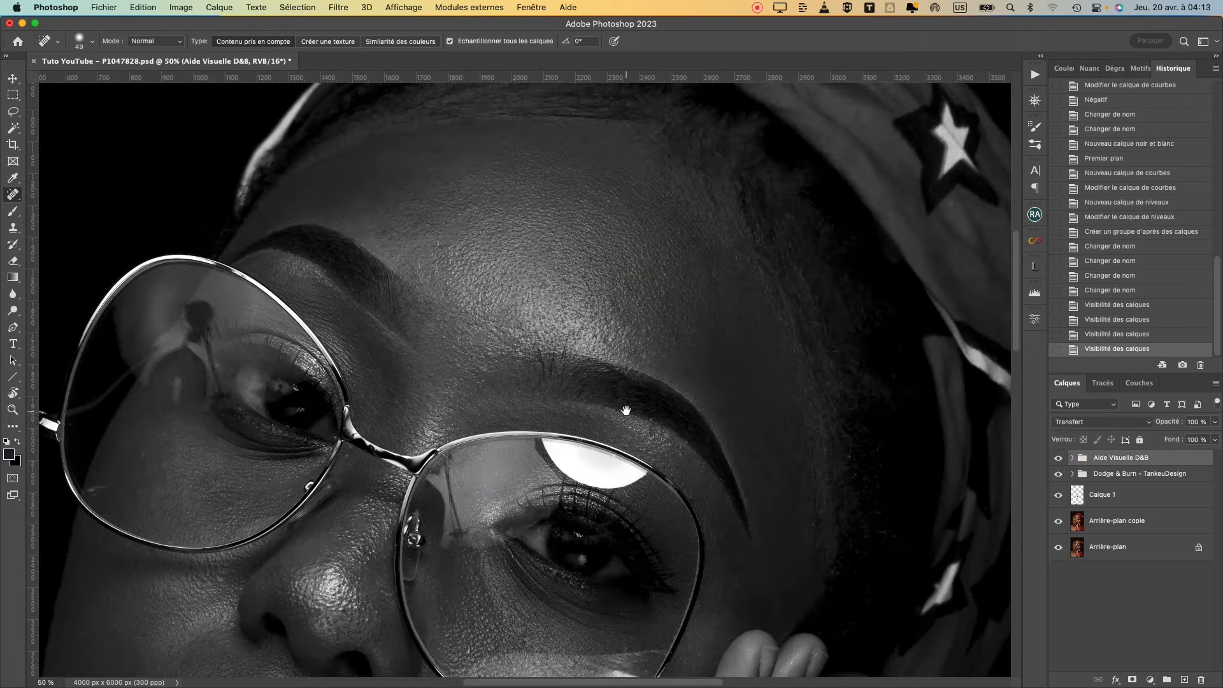
left_click(1058, 459)
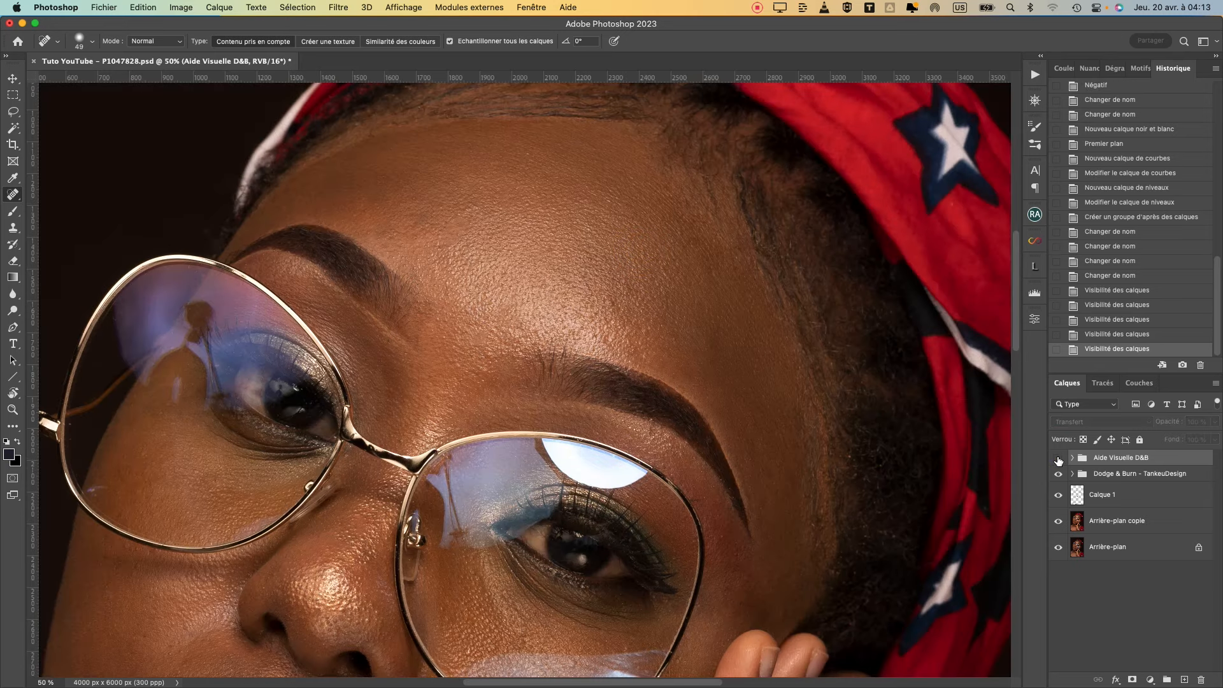
left_click(1058, 459)
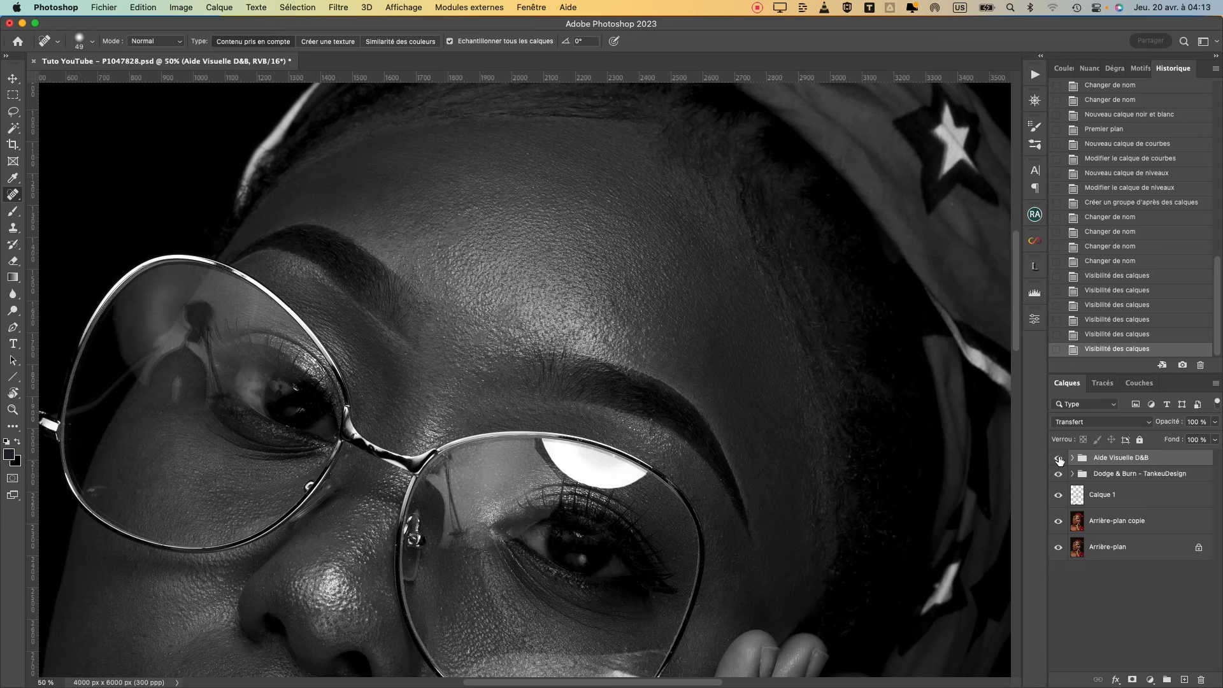
double_click(1059, 460)
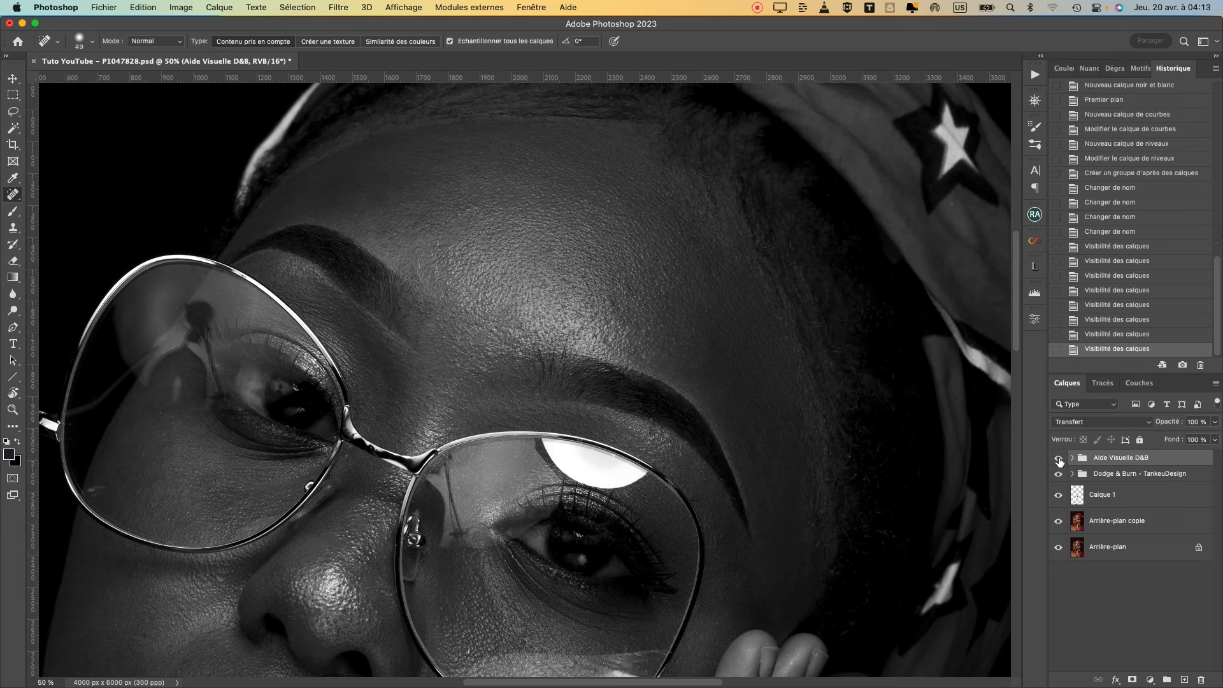
left_click(1059, 460)
left_click(1059, 460)
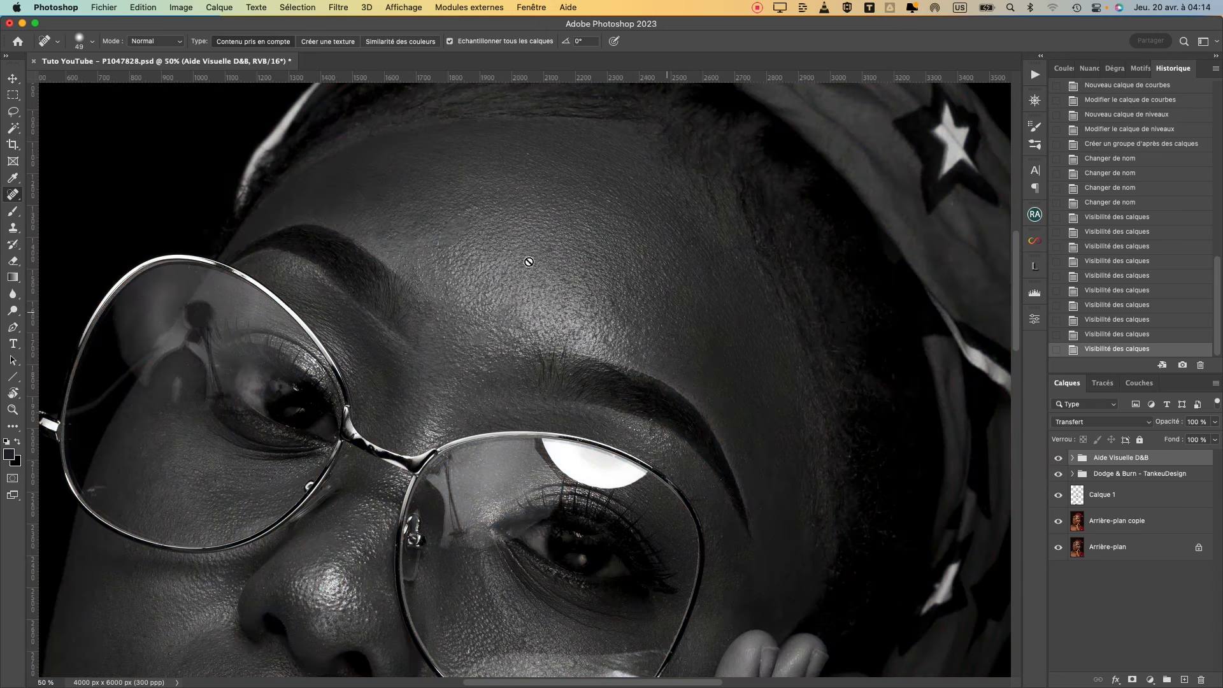
Step: Switch to the Brush tool with the 209 px preset at 50% opacity and 10% flow
left_click(14, 214)
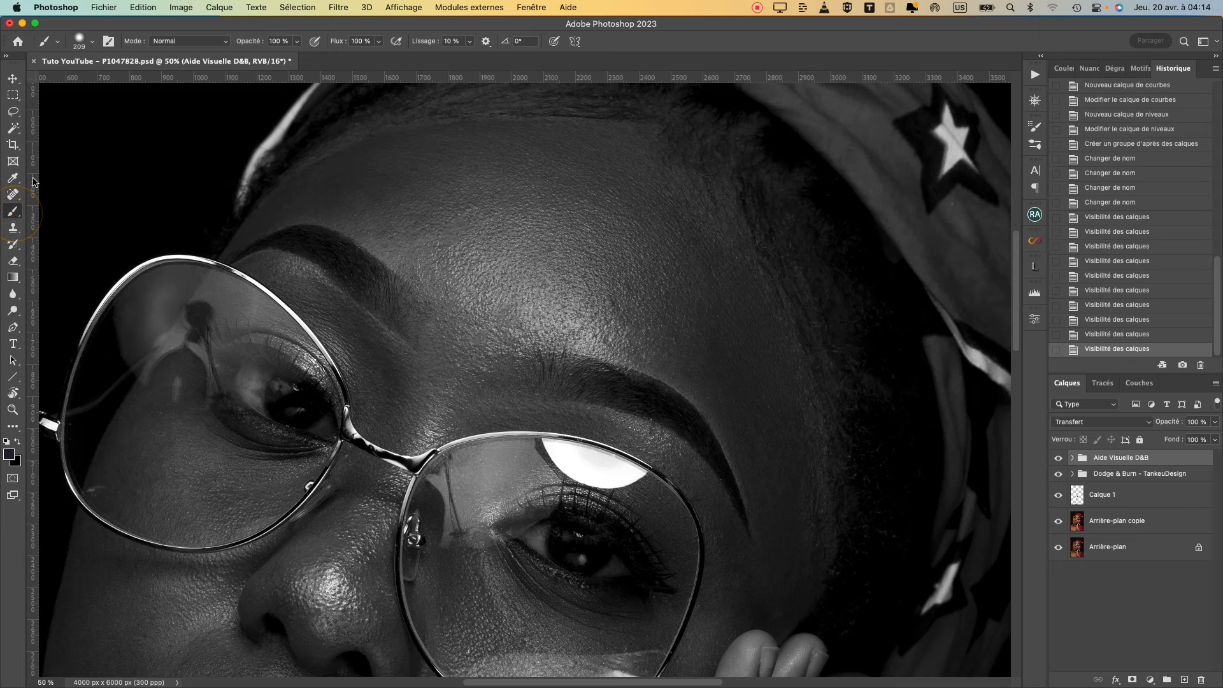
left_click(92, 41)
double_click(100, 216)
Step: Expand the Dodge & Burn - TankeuDesign group and select the mask of its Dodge layer
left_click(1076, 475)
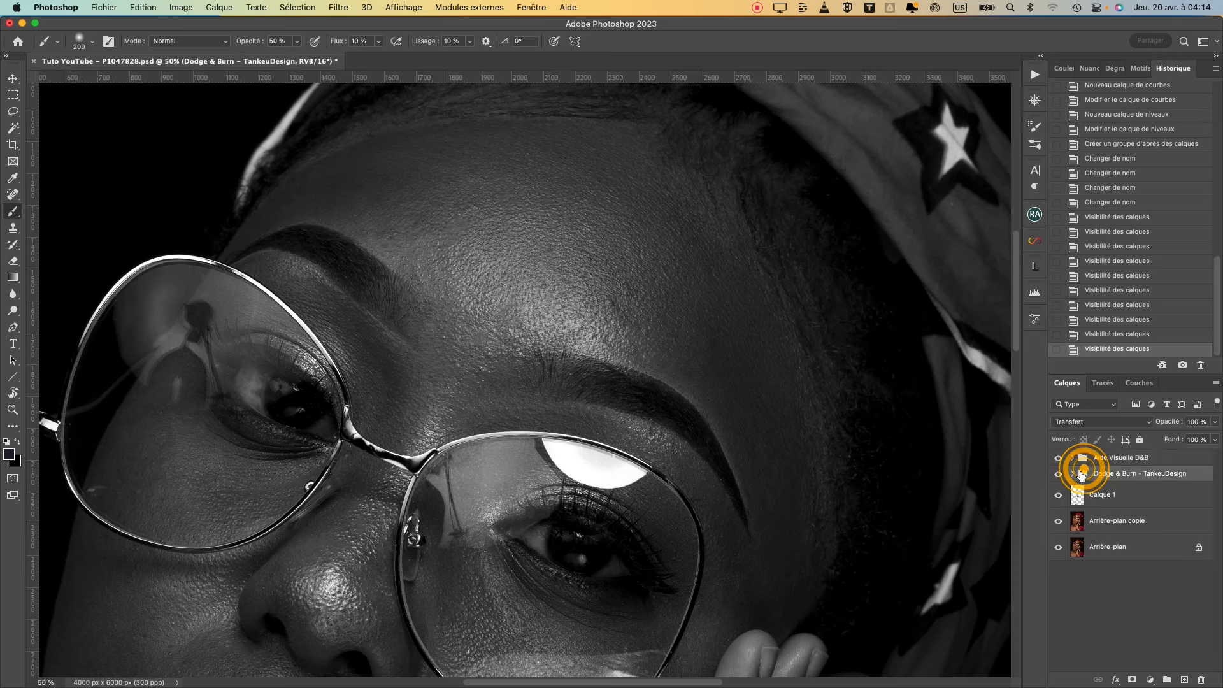
left_click(1073, 475)
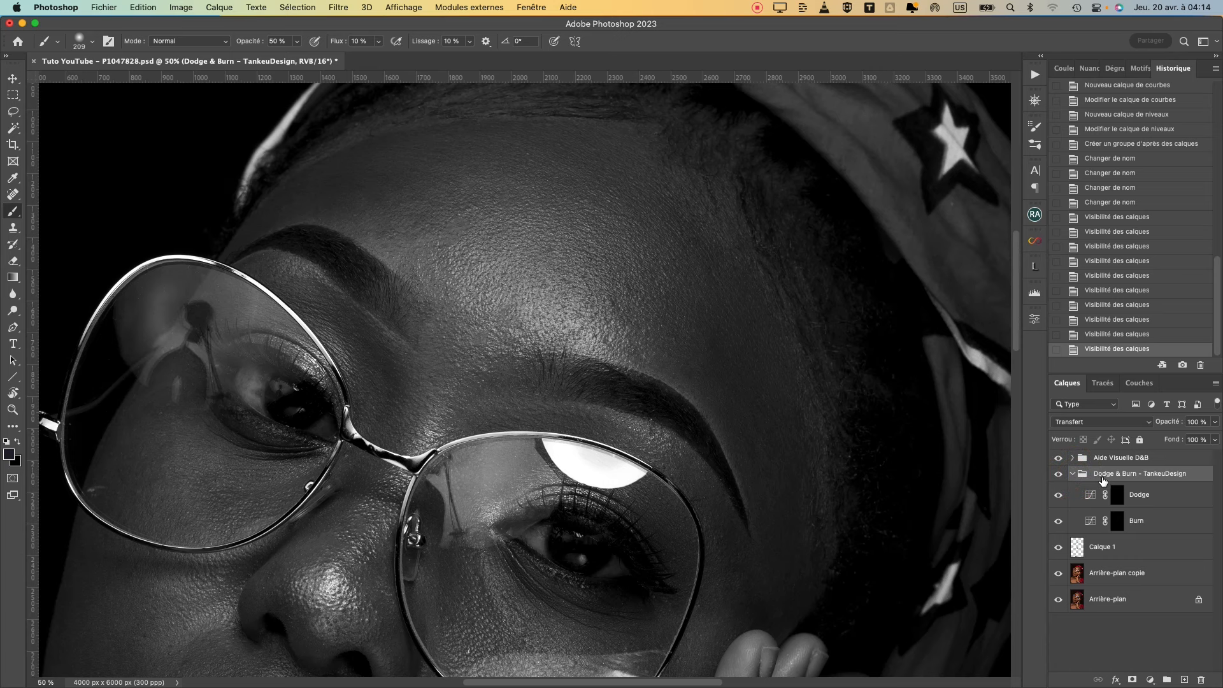
left_click(1118, 497)
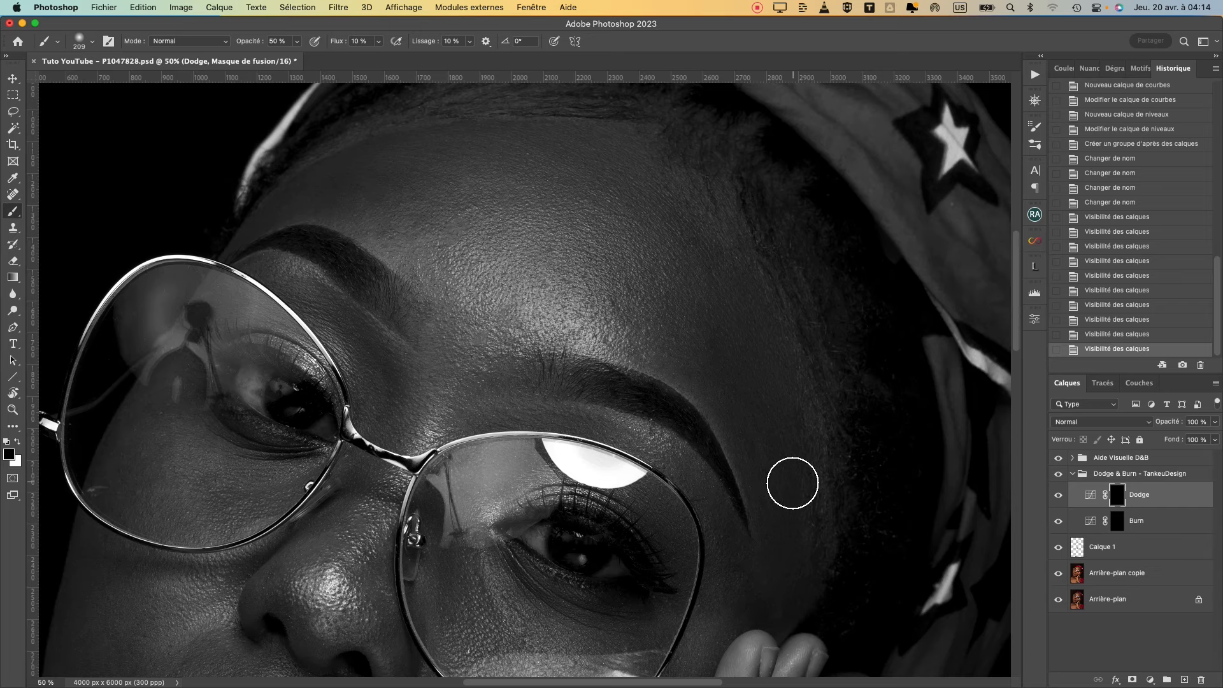
Step: Examine the light and dark transitions around the eyebrow tail and temple, both up close and from a distance
left_click_drag(720, 483, 514, 433)
key("super+plus")
key("super+minus")
key("super+minus")
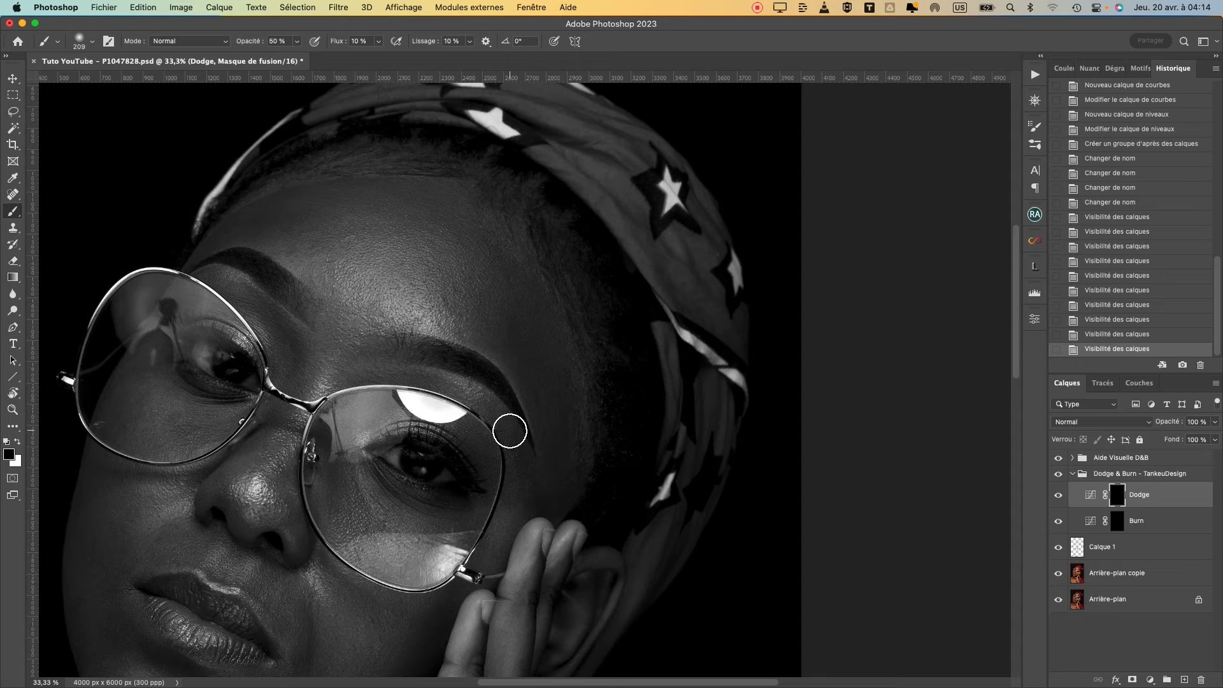
key("super+plus")
key("super+plus")
key("super+plus")
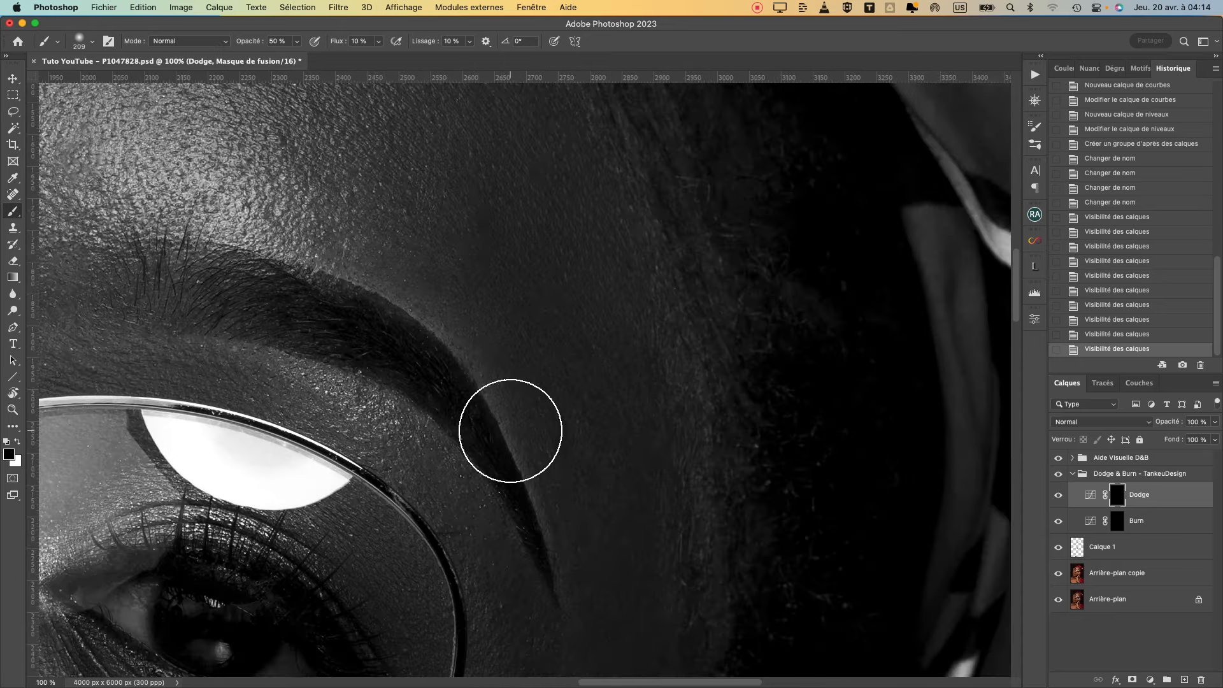
key("super+plus")
key("super+minus")
key("super+minus")
key("super+minus")
key("super+minus")
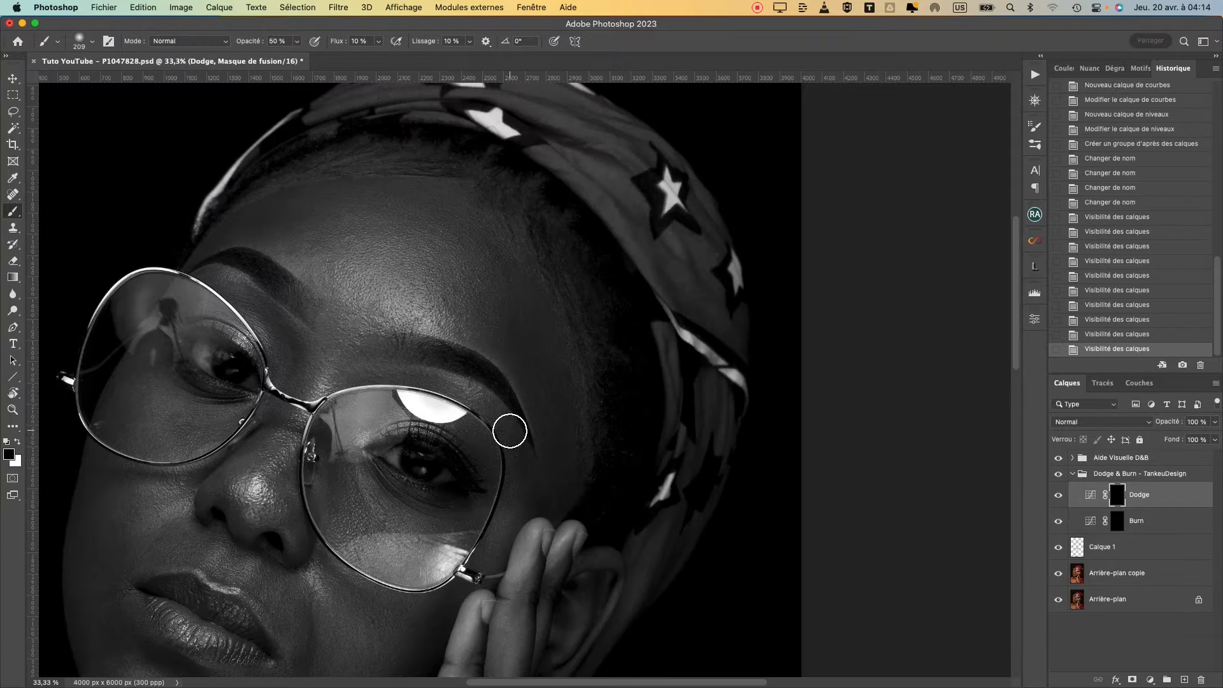
key("super+minus")
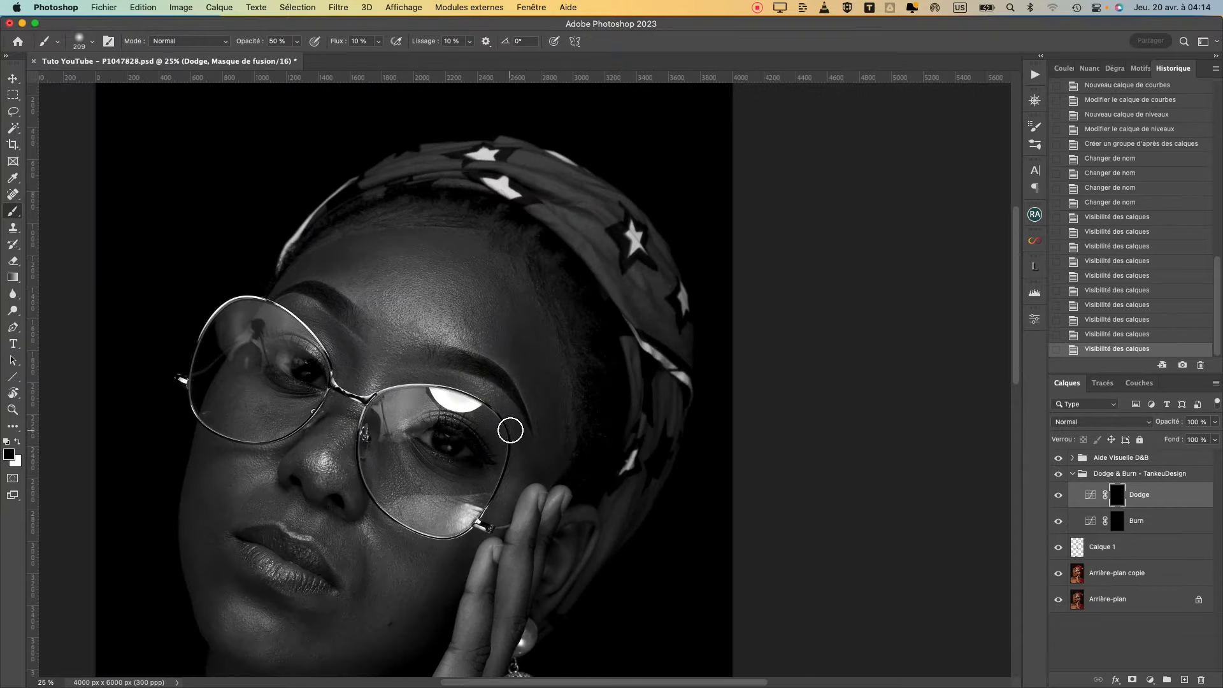
key("super+plus")
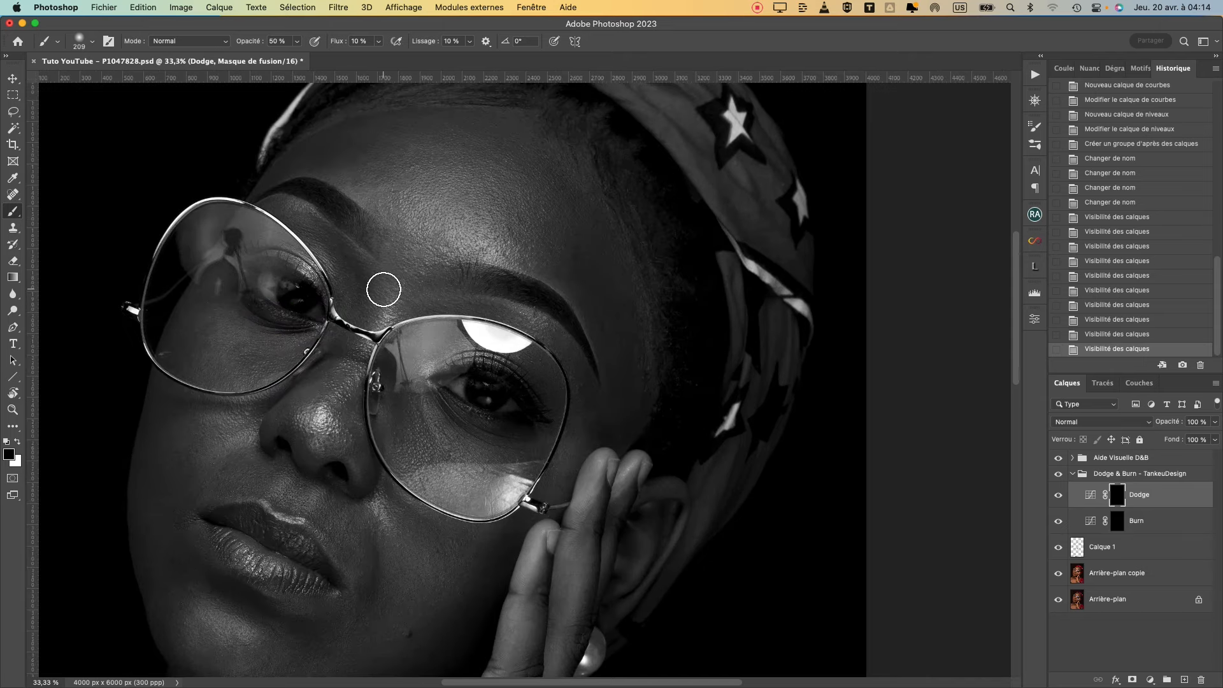
left_click_drag(432, 289, 453, 315)
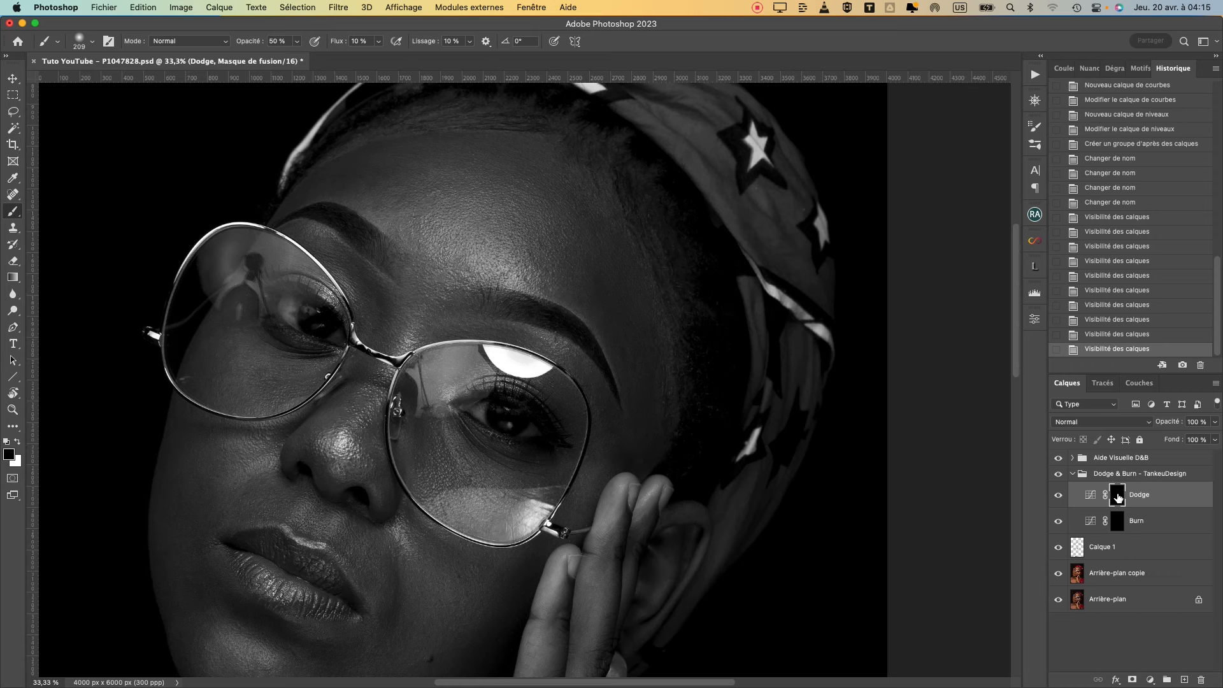
left_click(1119, 497)
double_click(1119, 497)
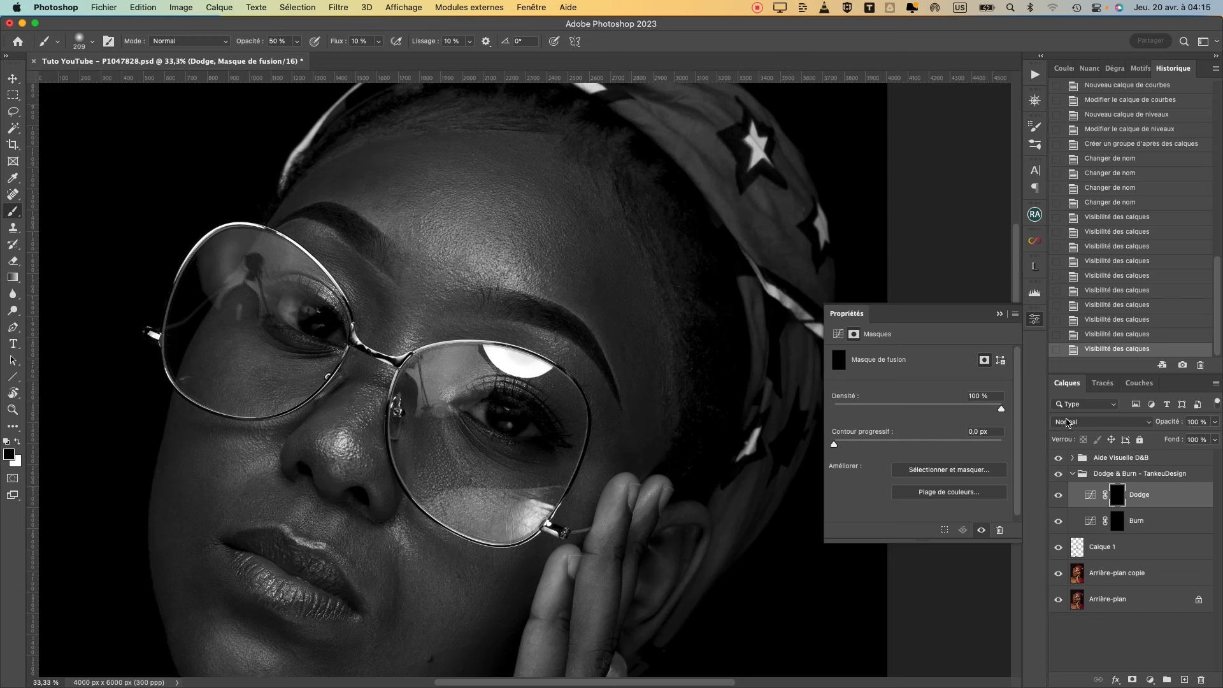
left_click(1001, 313)
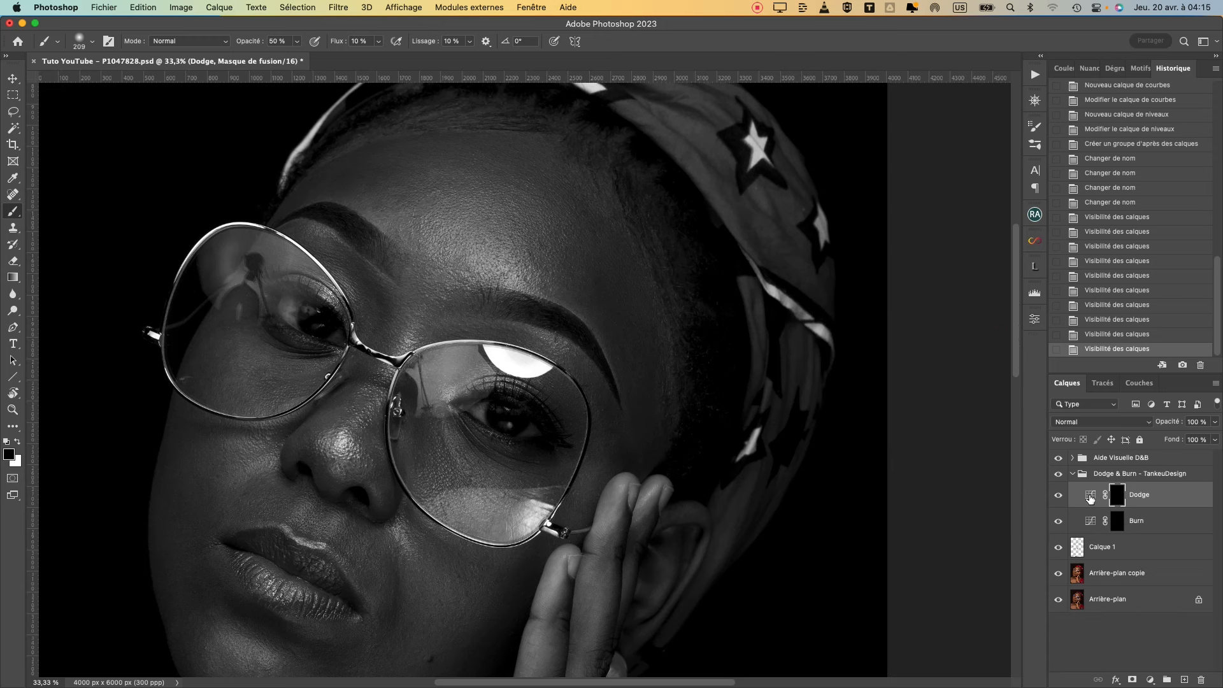
left_click(1091, 496)
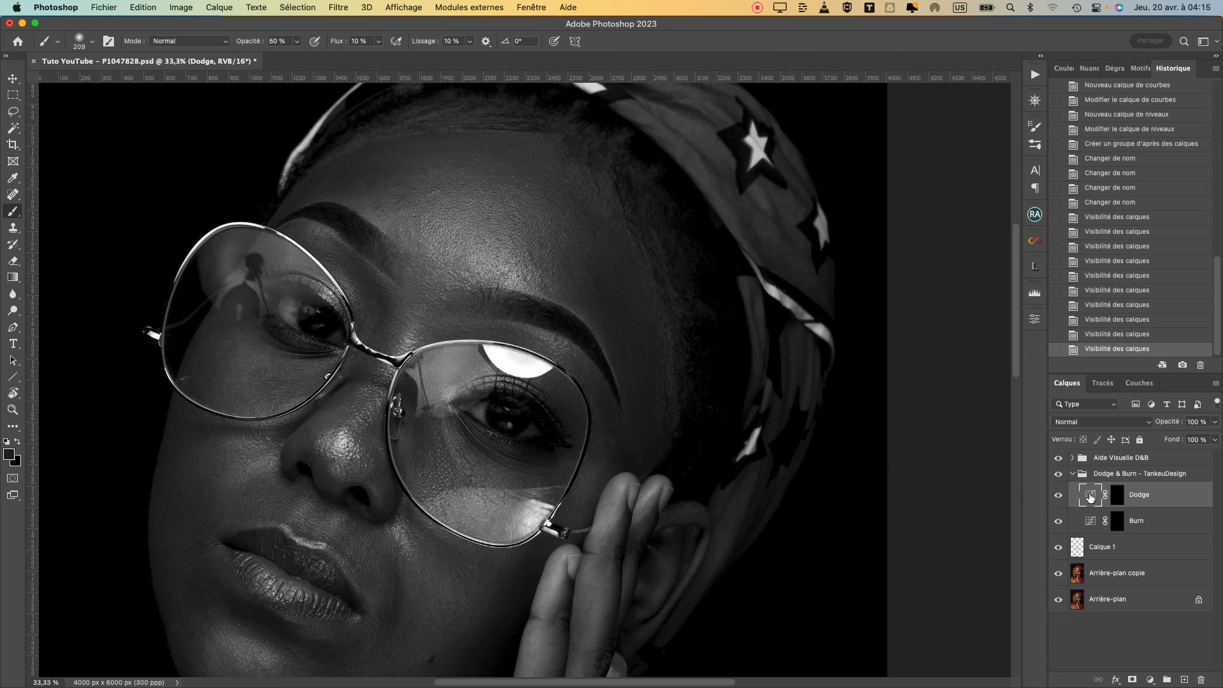
left_click(1117, 496)
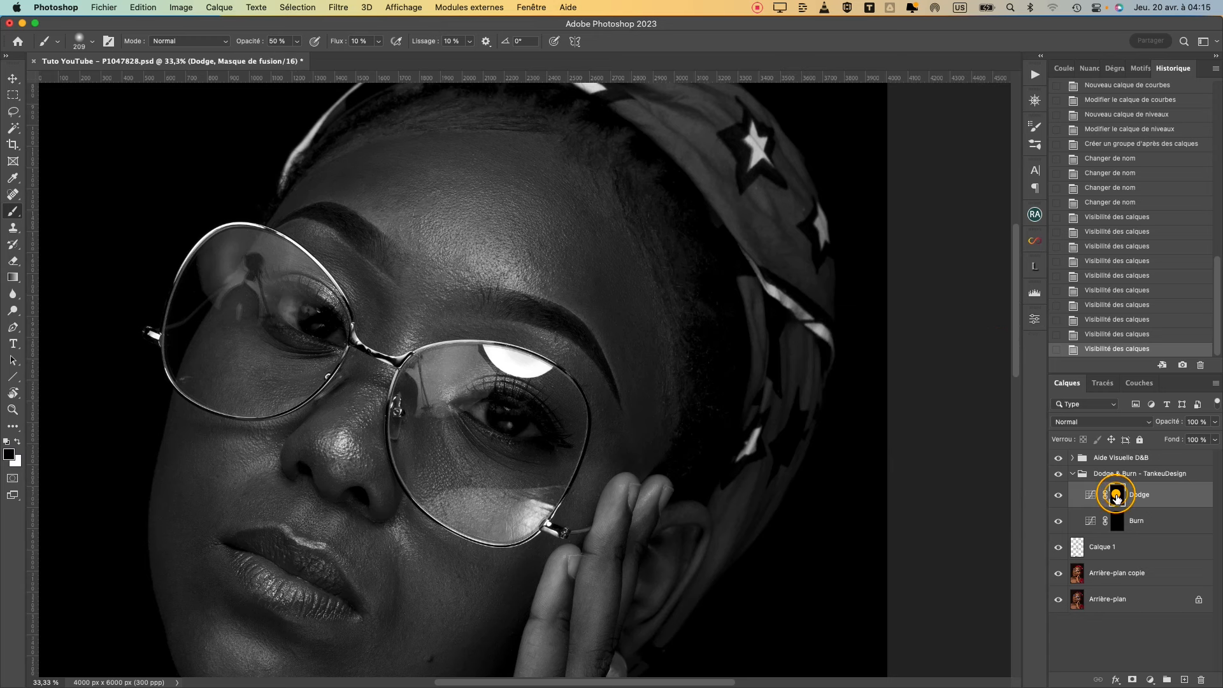
left_click(10, 456)
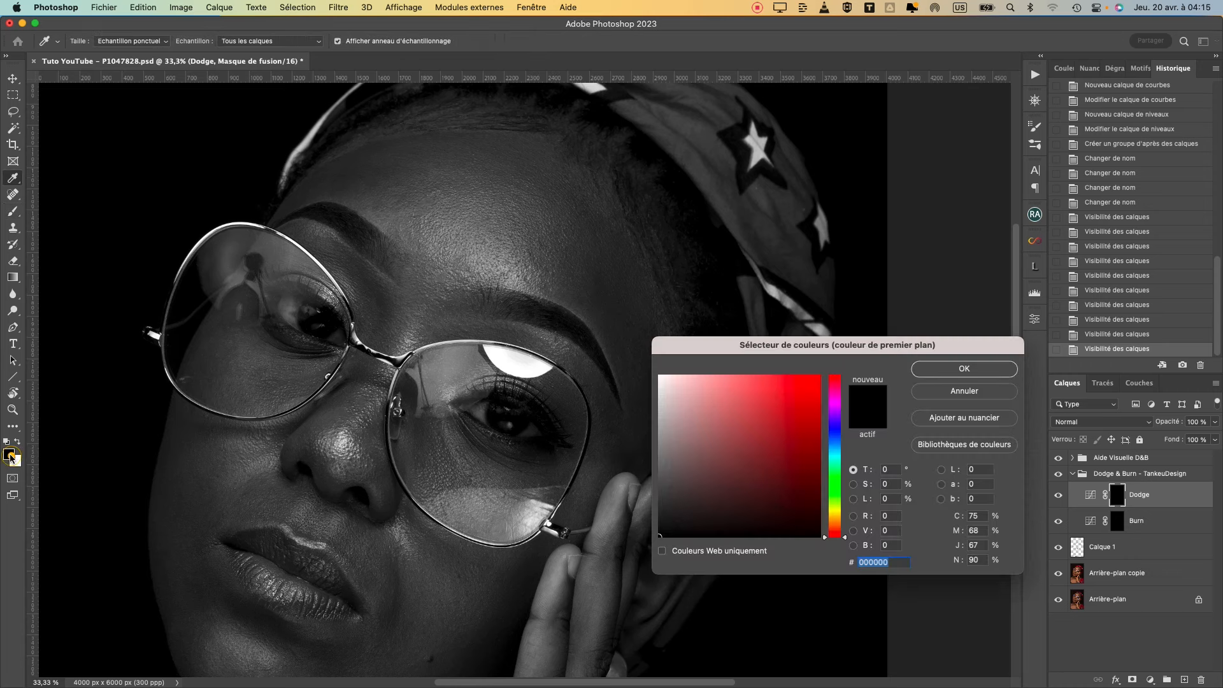
left_click(939, 392)
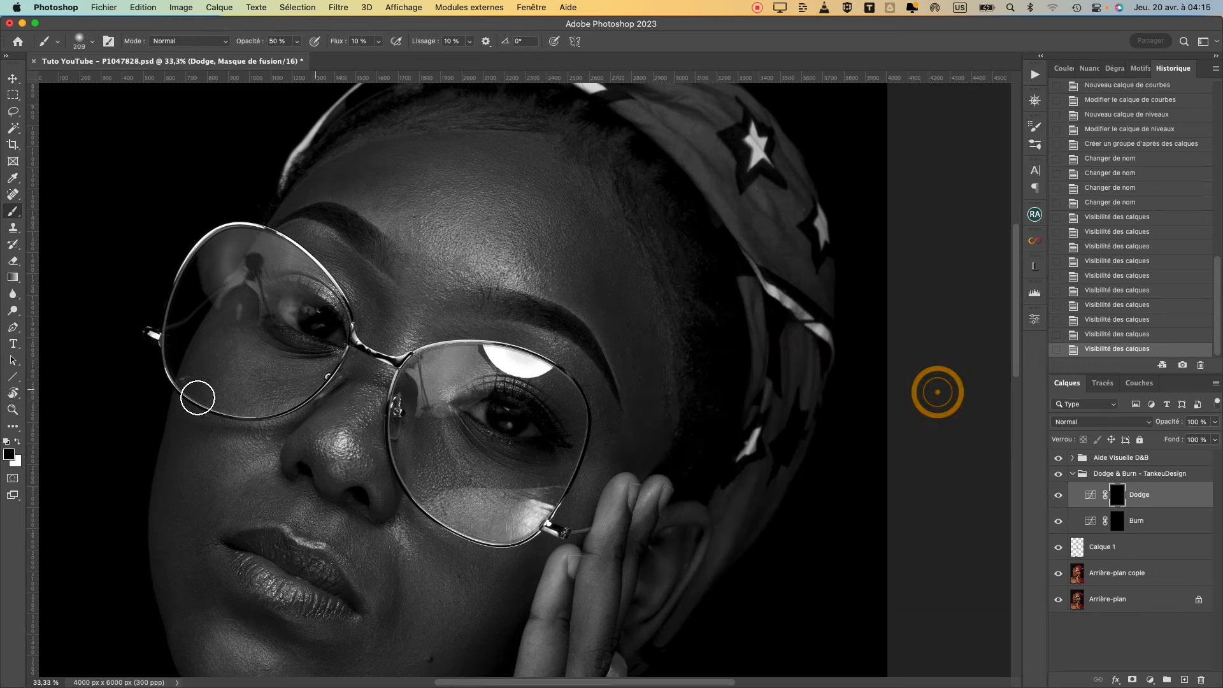
Step: Make white the foreground colour and reduce the D&B brush to about 44 px for painting on the Dodge mask
left_click(17, 442)
scroll(506, 286, "up", 1)
left_click_drag(309, 223, 365, 323)
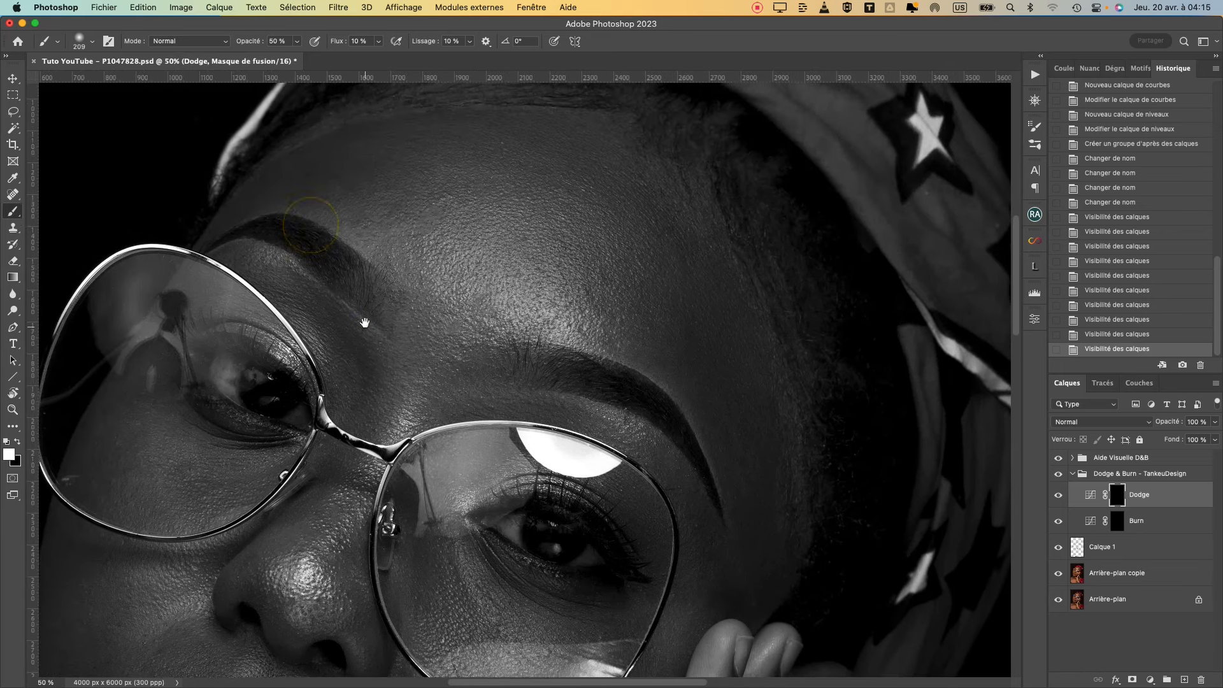
right_click(537, 236)
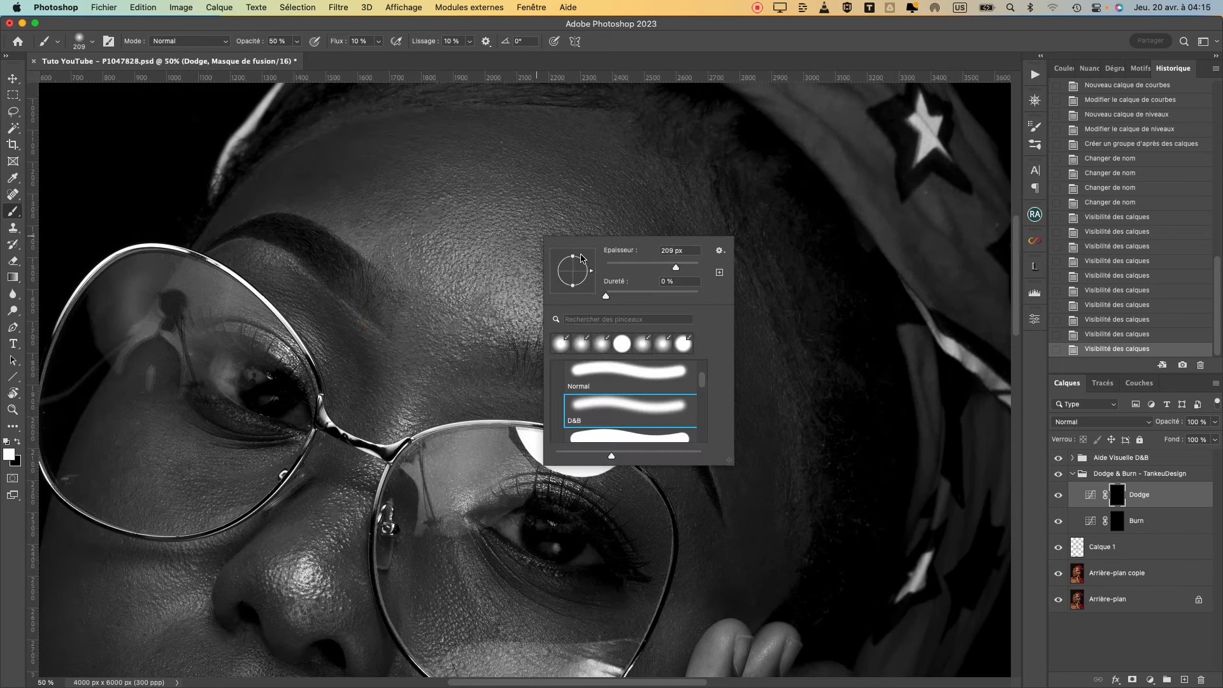
left_click_drag(605, 299, 609, 301)
left_click_drag(495, 218, 463, 223)
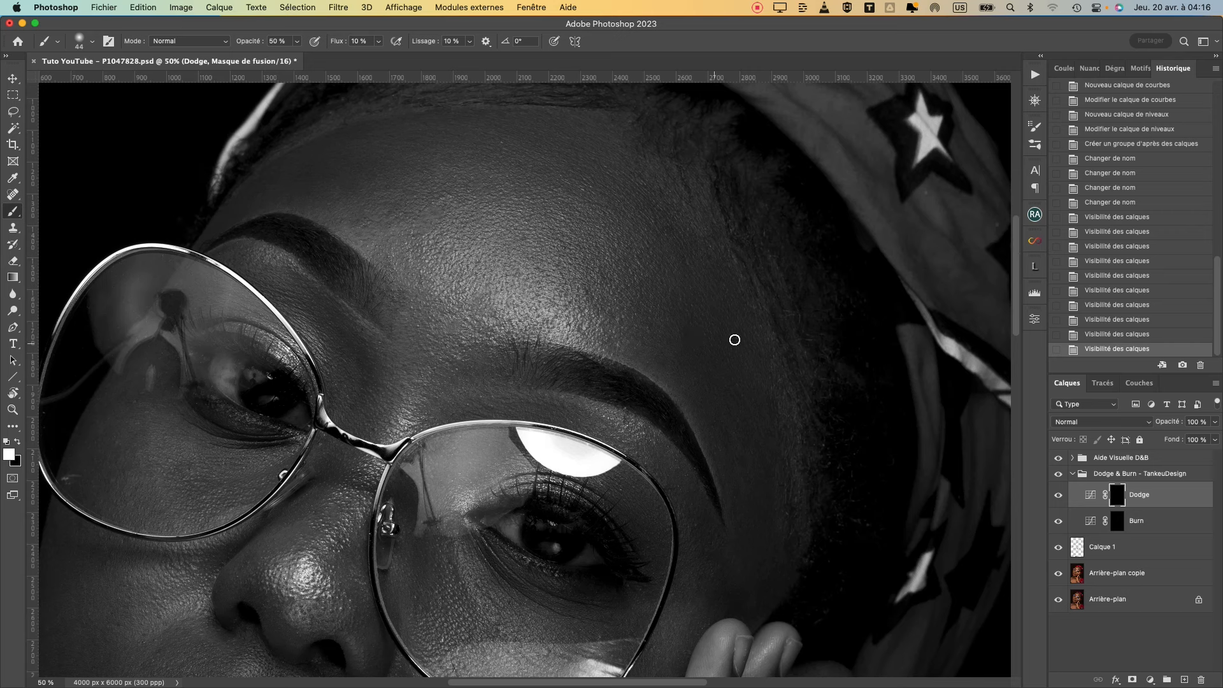
Step: Lighten the dark transition on the temple beside the eyebrow tail with short white strokes on the Dodge mask
mouse_move(690, 329)
left_mouse_down()
mouse_move(737, 268)
mouse_move(666, 214)
left_mouse_up()
left_click(689, 328)
left_click_drag(666, 226, 659, 201)
Step: Lighten the dark patches across the forehead up to the hairline with a brush of about 75 px
scroll(433, 218, "left", 3)
scroll(433, 218, "up", 2)
mouse_move(434, 218)
left_mouse_down()
mouse_move(368, 222)
mouse_move(400, 228)
mouse_move(358, 248)
left_mouse_up()
left_click_drag(327, 227, 300, 245)
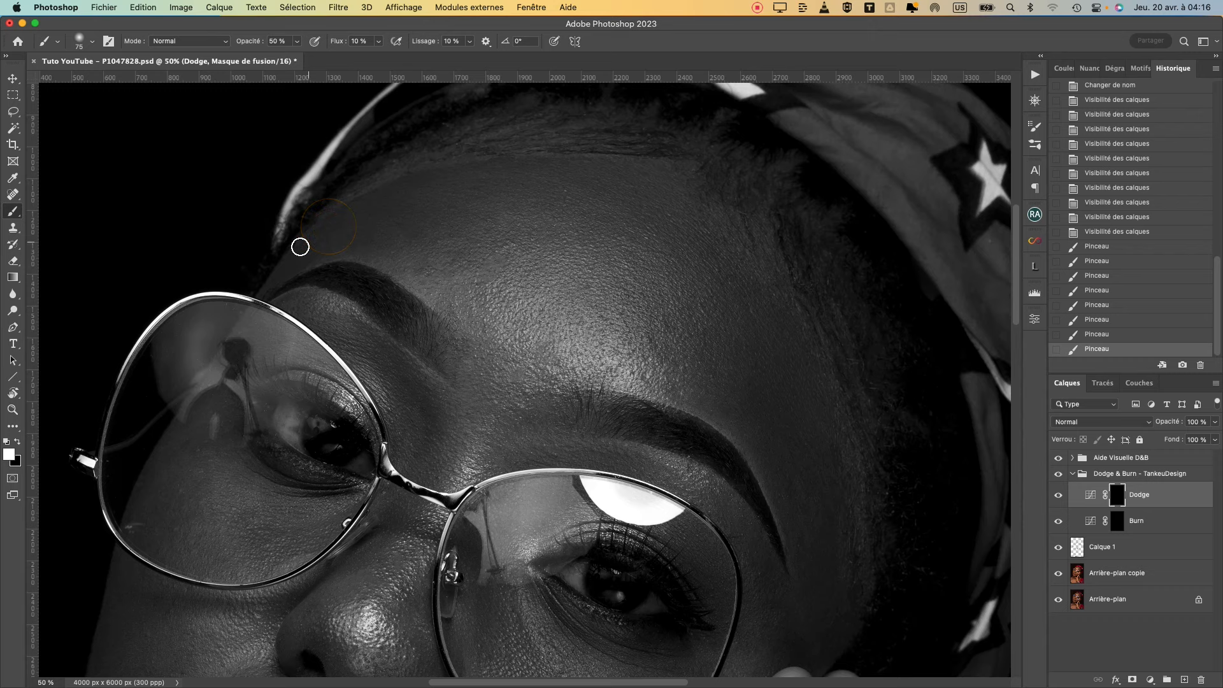
left_click_drag(445, 267, 462, 225)
left_click_drag(424, 187, 409, 198)
left_click_drag(517, 375, 522, 346)
Step: Lighten the cheek seen through the image-left lens and the area beside the nose, enlarging the brush to about 122 px
scroll(522, 346, "down", 5)
scroll(522, 346, "left", 3)
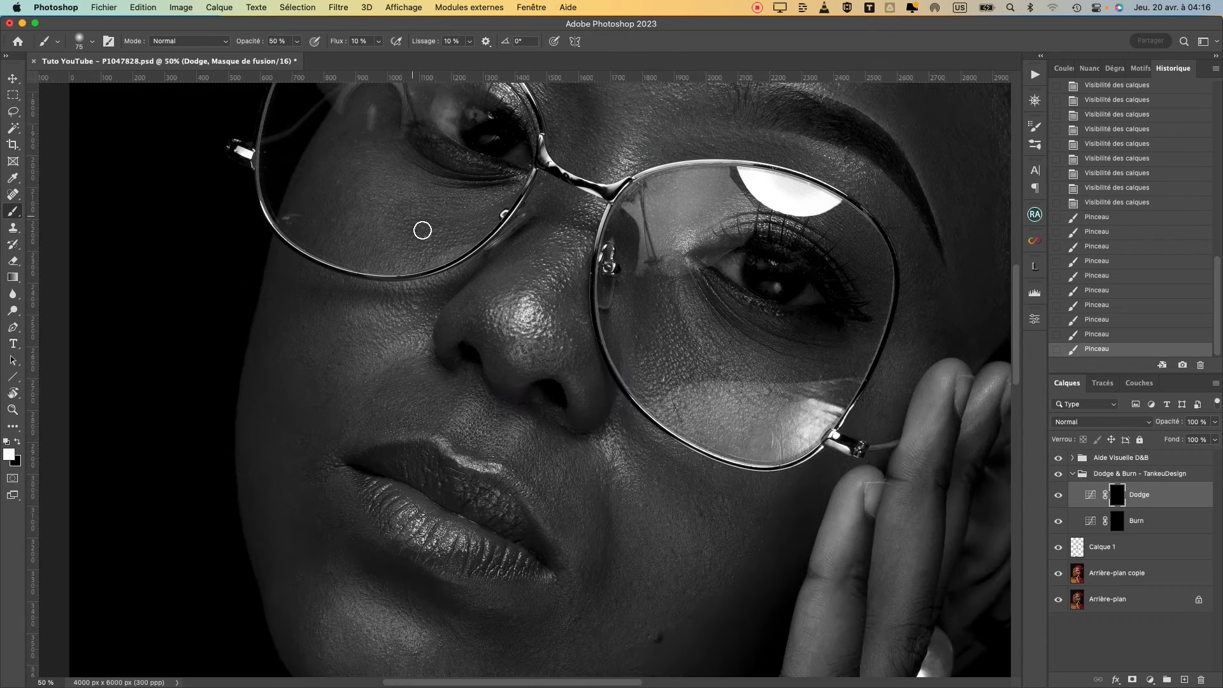
left_click_drag(414, 224, 415, 217)
mouse_move(407, 208)
left_mouse_down()
mouse_move(396, 224)
mouse_move(433, 247)
mouse_move(410, 217)
mouse_move(445, 228)
left_mouse_up()
left_click_drag(549, 251, 459, 358)
Step: Compare the face with the Dodge layer hidden and shown, leaving the layer visible
scroll(459, 359, "up", 1)
scroll(458, 359, "down", 2)
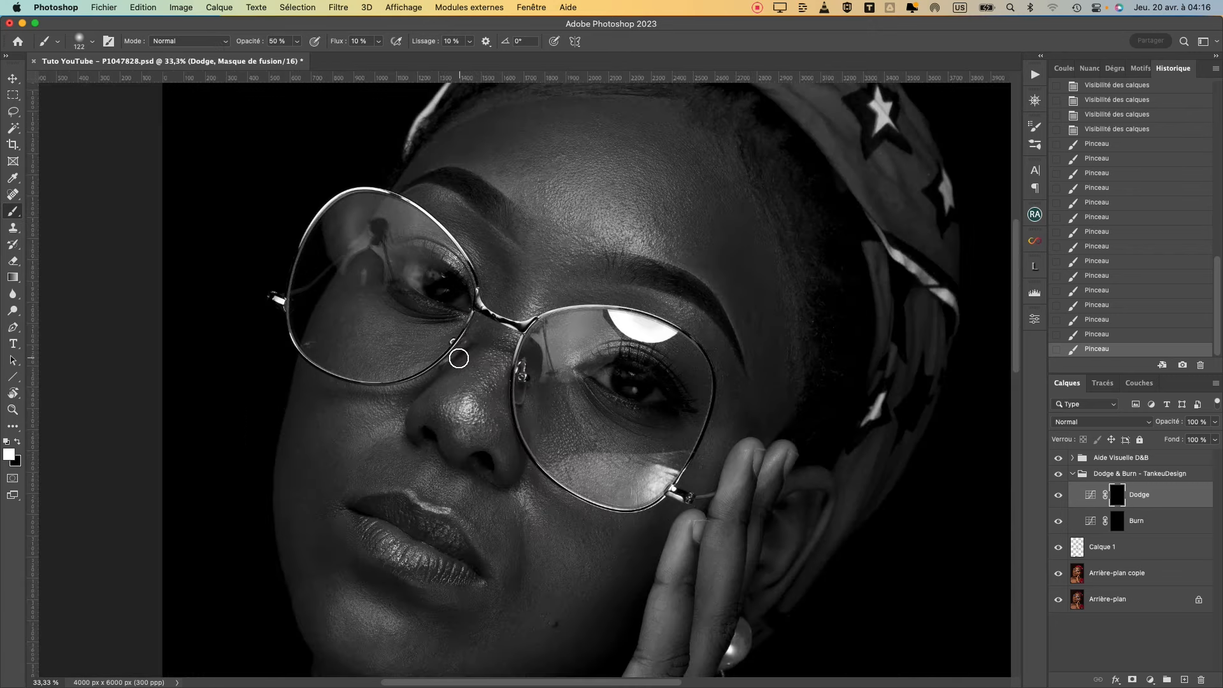
left_click(1058, 496)
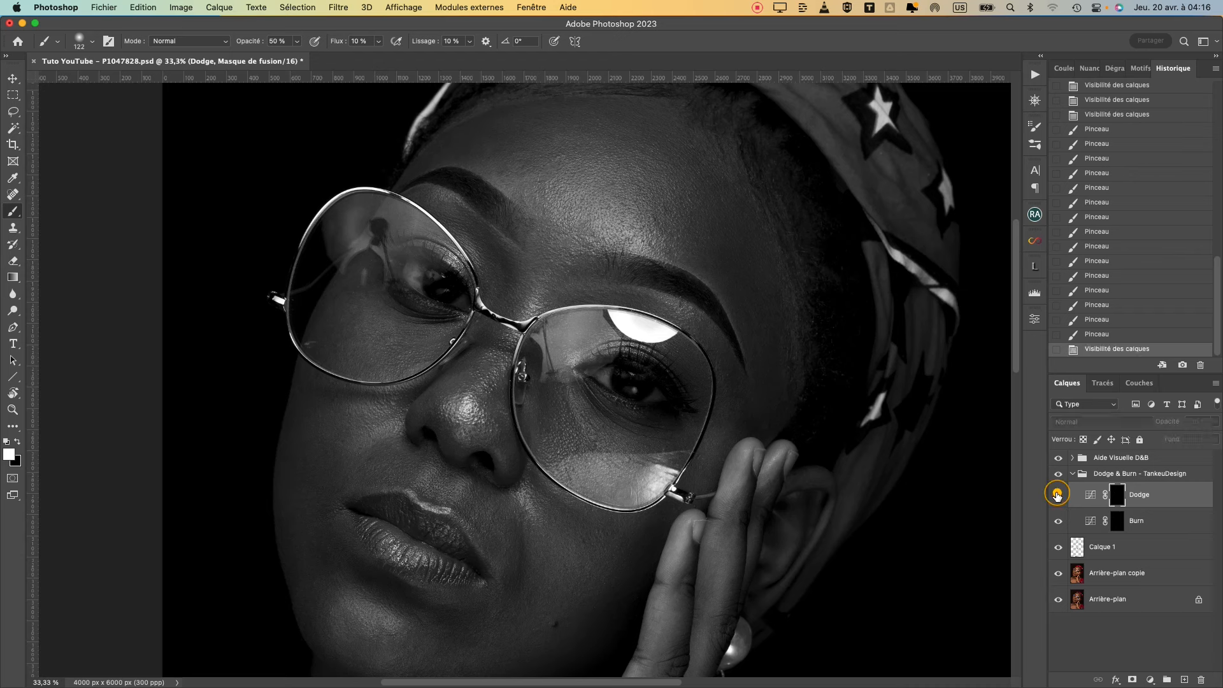
left_click(1058, 496)
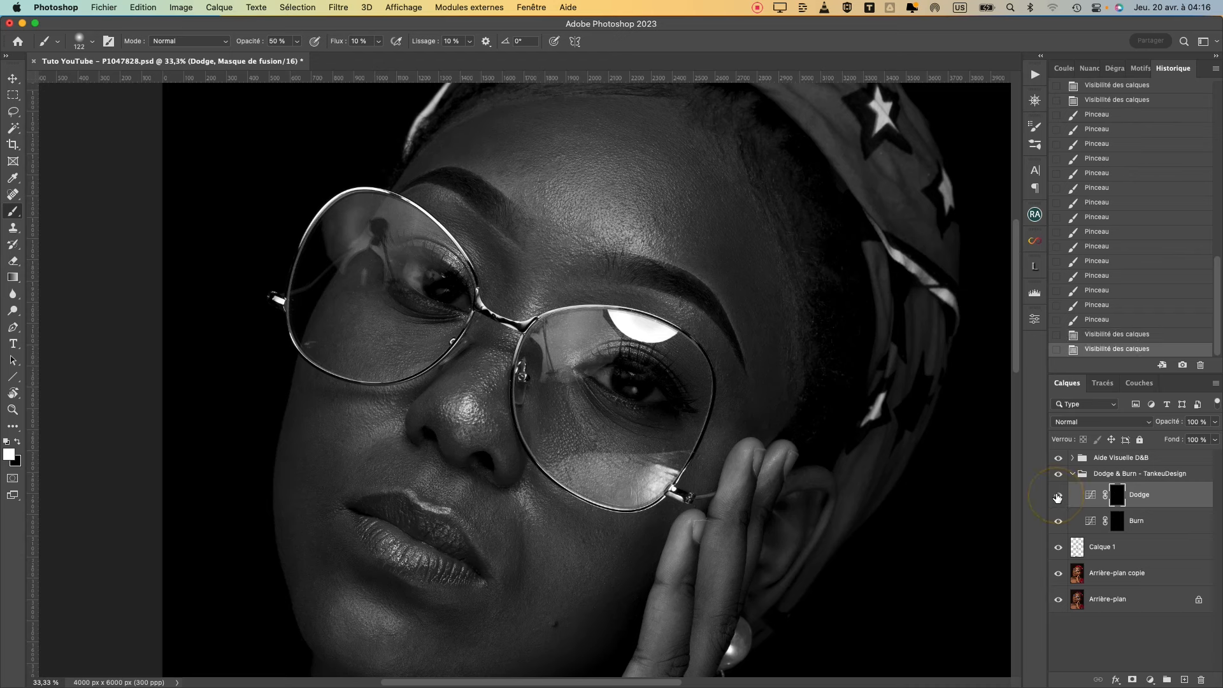
left_click(1059, 497)
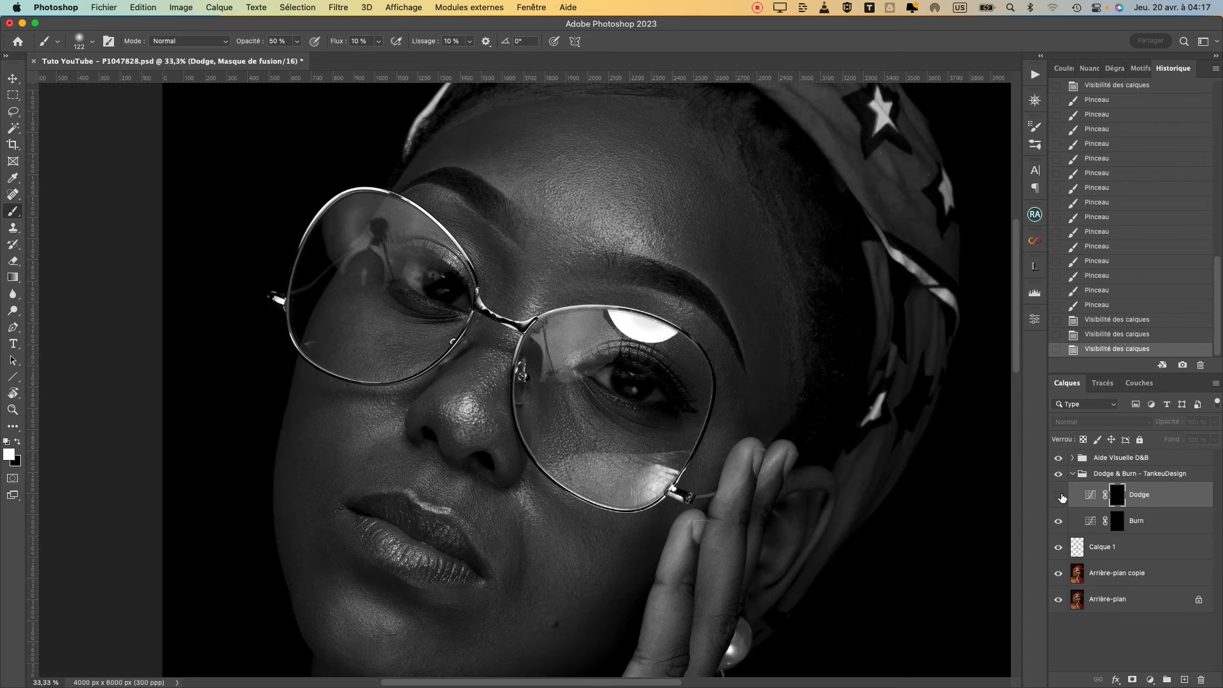
left_click(1059, 496)
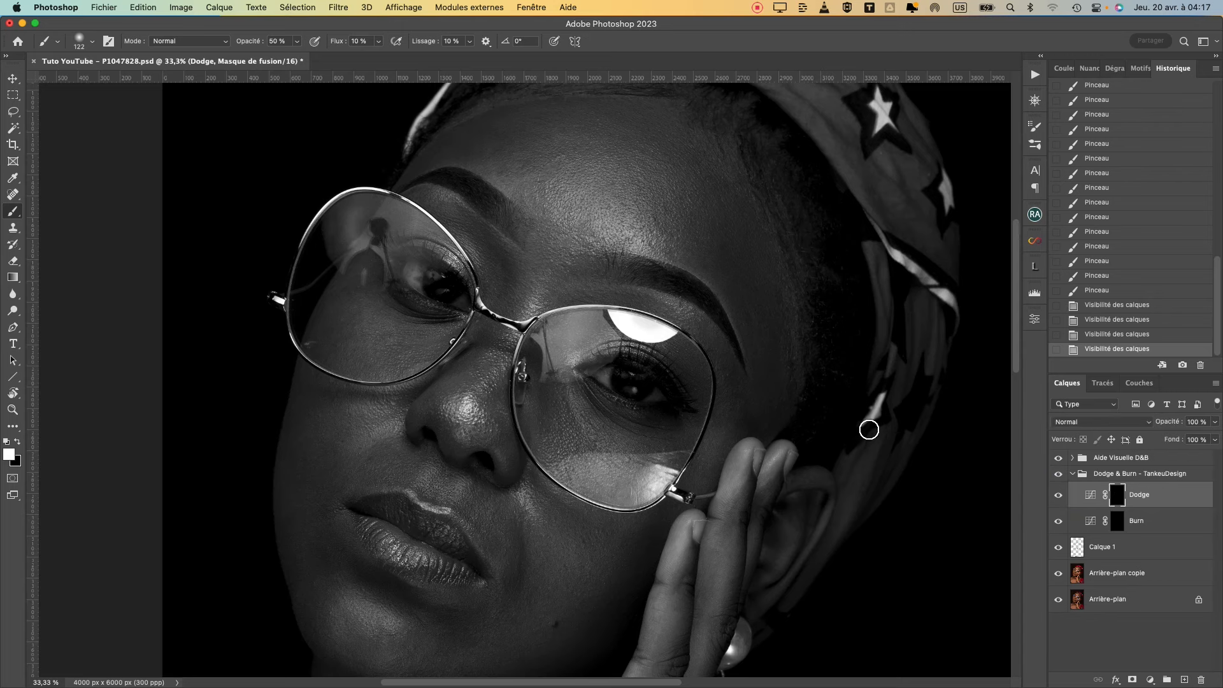
Step: Lighten the dark patches beside the mouth corner and nostril with a 60 px brush, then check the Dodge layer hidden and shown
left_click_drag(652, 274, 607, 339)
mouse_move(474, 362)
left_mouse_down()
mouse_move(483, 245)
mouse_move(519, 200)
left_mouse_up()
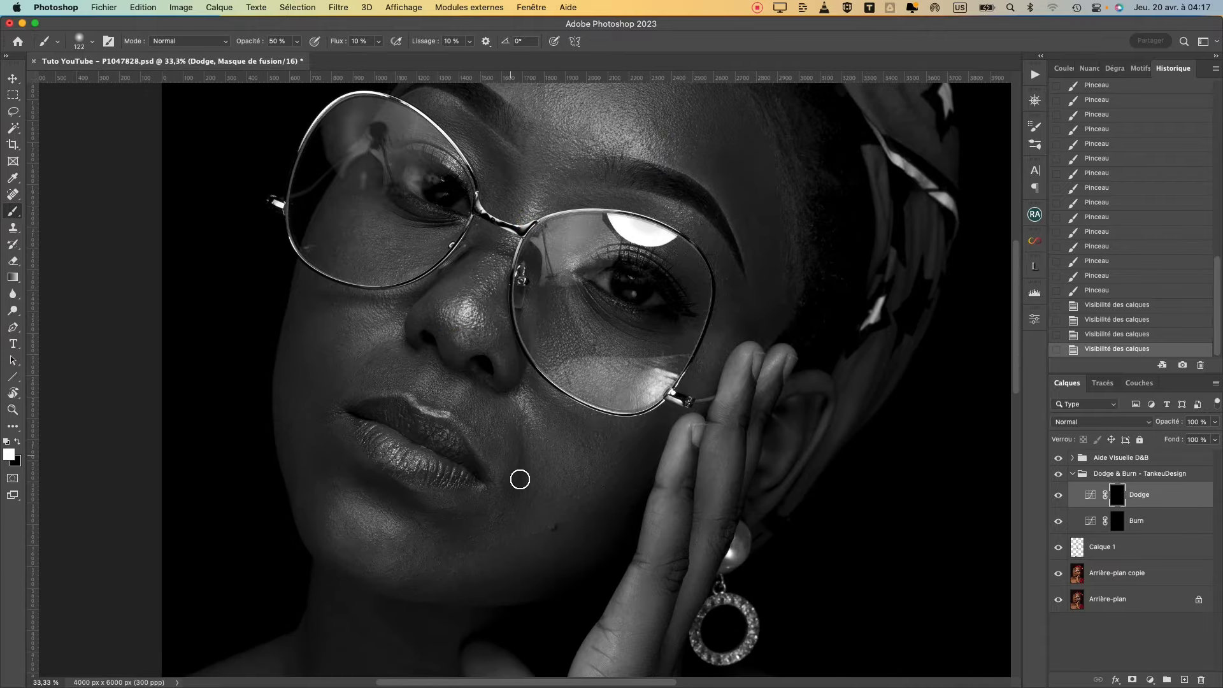
key("super+minus")
key("super+plus")
key("super+plus")
mouse_move(495, 488)
left_mouse_down()
mouse_move(479, 290)
mouse_move(502, 312)
mouse_move(490, 340)
left_mouse_up()
left_click(503, 299)
left_click(483, 323)
left_click(495, 238)
left_click(503, 283)
left_click(484, 357)
left_click(477, 325)
left_click(505, 295)
left_click_drag(513, 262, 506, 261)
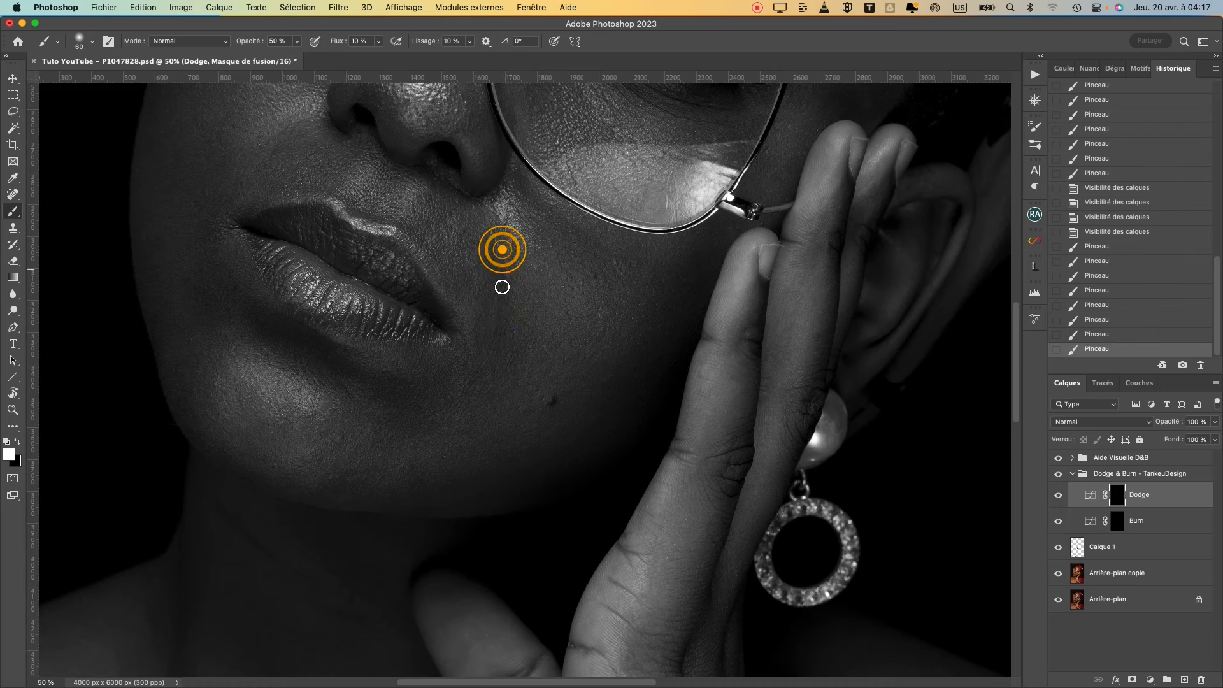
left_click(495, 337)
left_click(520, 327)
left_click_drag(502, 333, 507, 332)
left_click(486, 325)
left_click_drag(497, 261, 506, 262)
left_click(492, 248)
left_click_drag(492, 355, 492, 357)
left_click(467, 363)
left_click(474, 364)
left_click(503, 319)
left_click(506, 347)
left_click(1060, 495)
left_click(1061, 495)
Step: Lighten further uneven dark patches from the lower cheek up to the brow and forehead with a larger brush
mouse_move(338, 404)
left_mouse_down()
mouse_move(464, 387)
mouse_move(590, 418)
left_mouse_up()
mouse_move(467, 354)
left_mouse_down()
mouse_move(465, 313)
mouse_move(538, 327)
left_mouse_up()
key("bracketright")
left_click(468, 330)
scroll(459, 306, "up", 10)
mouse_move(592, 303)
left_mouse_down()
mouse_move(576, 303)
mouse_move(571, 342)
left_mouse_up()
left_click(540, 308)
left_click(601, 313)
mouse_move(474, 276)
left_mouse_down()
mouse_move(436, 251)
mouse_move(472, 285)
left_mouse_up()
left_click(453, 239)
left_click(458, 280)
scroll(510, 318, "right", 5)
left_click(524, 326)
mouse_move(508, 323)
left_mouse_down()
mouse_move(481, 301)
mouse_move(503, 331)
left_mouse_up()
left_click(448, 297)
left_click(508, 330)
left_click(478, 363)
left_click(443, 344)
Step: Enlarge the brush to about 152 px and lighten the under-eye area behind the image-right lens
scroll(418, 321, "down", 5)
scroll(419, 320, "right", 5)
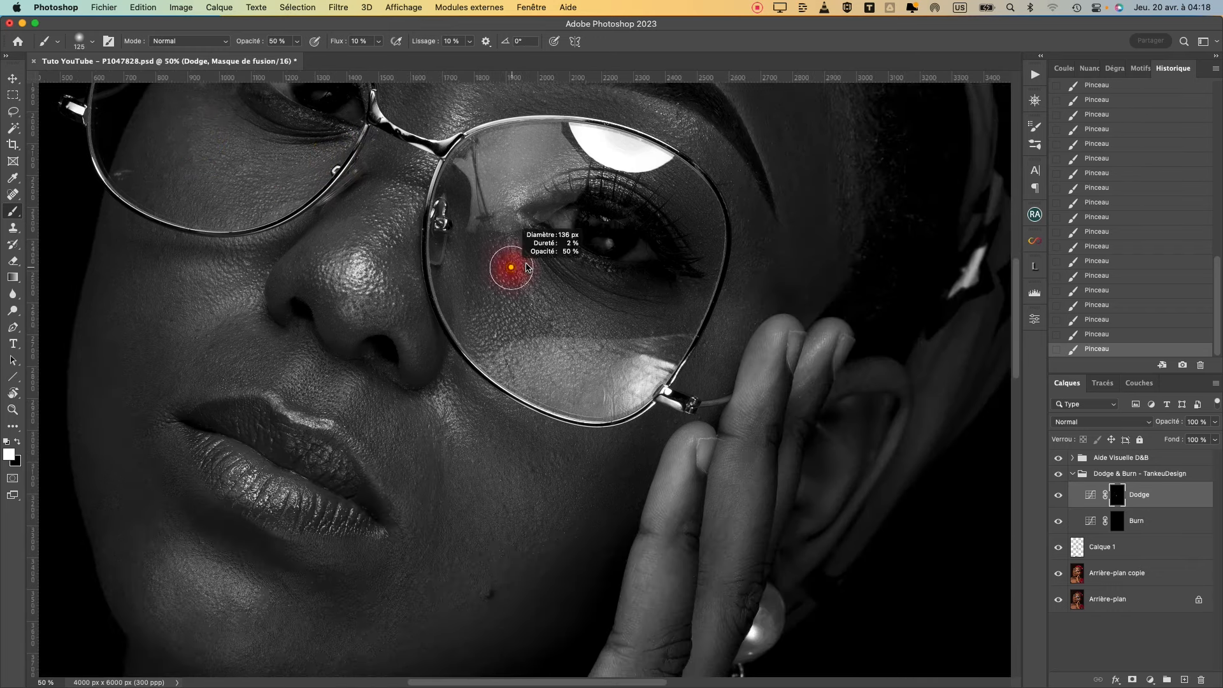
left_click_drag(530, 311, 601, 301)
Step: Even out the forehead's image-left side above the eyebrow with broad white strokes on the Dodge mask
scroll(661, 318, "up", 5)
left_click_drag(644, 358, 567, 375)
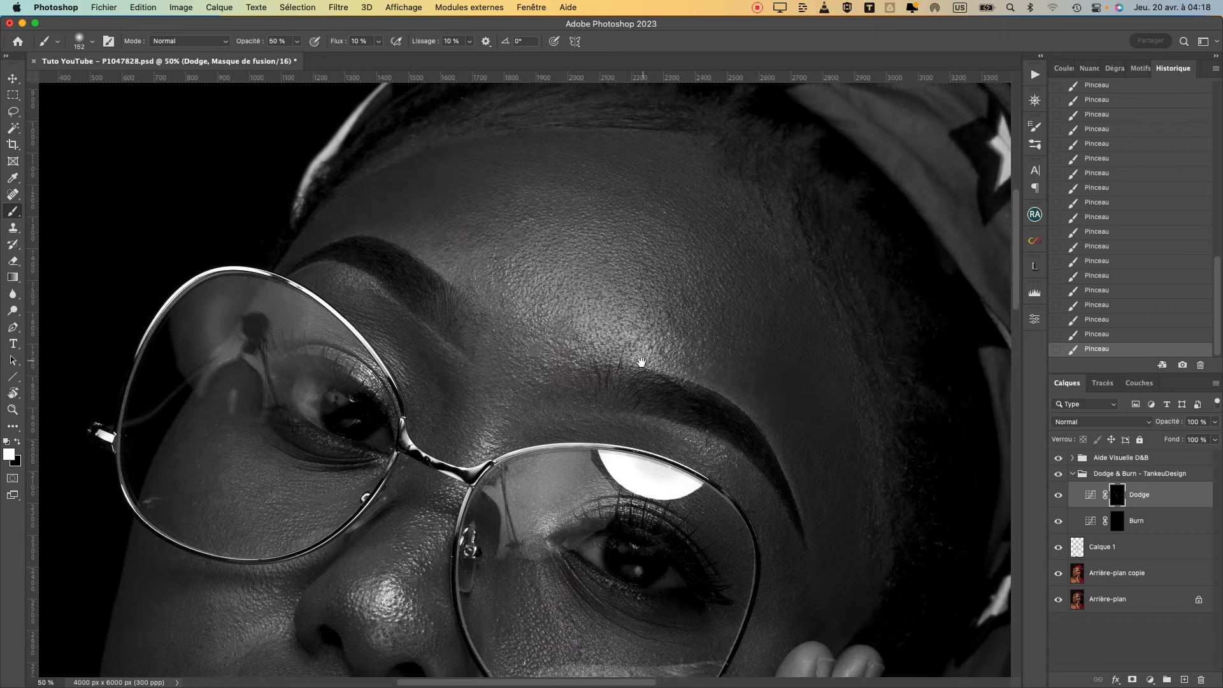
mouse_move(438, 216)
left_mouse_down()
mouse_move(446, 197)
mouse_move(404, 207)
mouse_move(364, 199)
left_mouse_up()
left_click_drag(551, 320, 482, 257)
left_click_drag(362, 181, 367, 184)
Step: Lighten the temple around the image-right eyebrow tail with a brush of about 83 px
left_click_drag(739, 347, 596, 221)
mouse_move(602, 230)
left_mouse_down()
mouse_move(646, 286)
mouse_move(637, 238)
left_mouse_up()
left_click_drag(667, 326, 678, 331)
mouse_move(629, 389)
left_mouse_down()
mouse_move(569, 364)
mouse_move(587, 378)
left_mouse_up()
left_click_drag(622, 302, 608, 301)
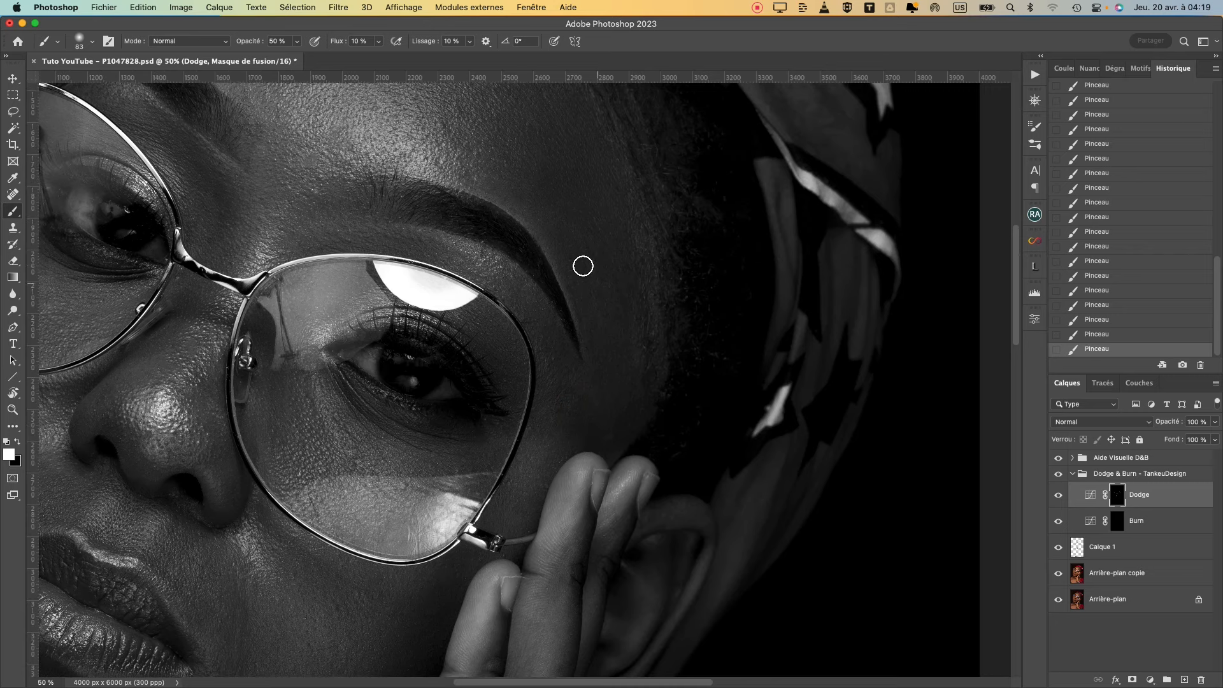
Step: Compare the dodging on the whole face at 25% zoom with the Dodge layer hidden and shown
key("super+minus")
key("super+minus")
left_click(1059, 495)
left_click(1059, 495)
left_click(1058, 495)
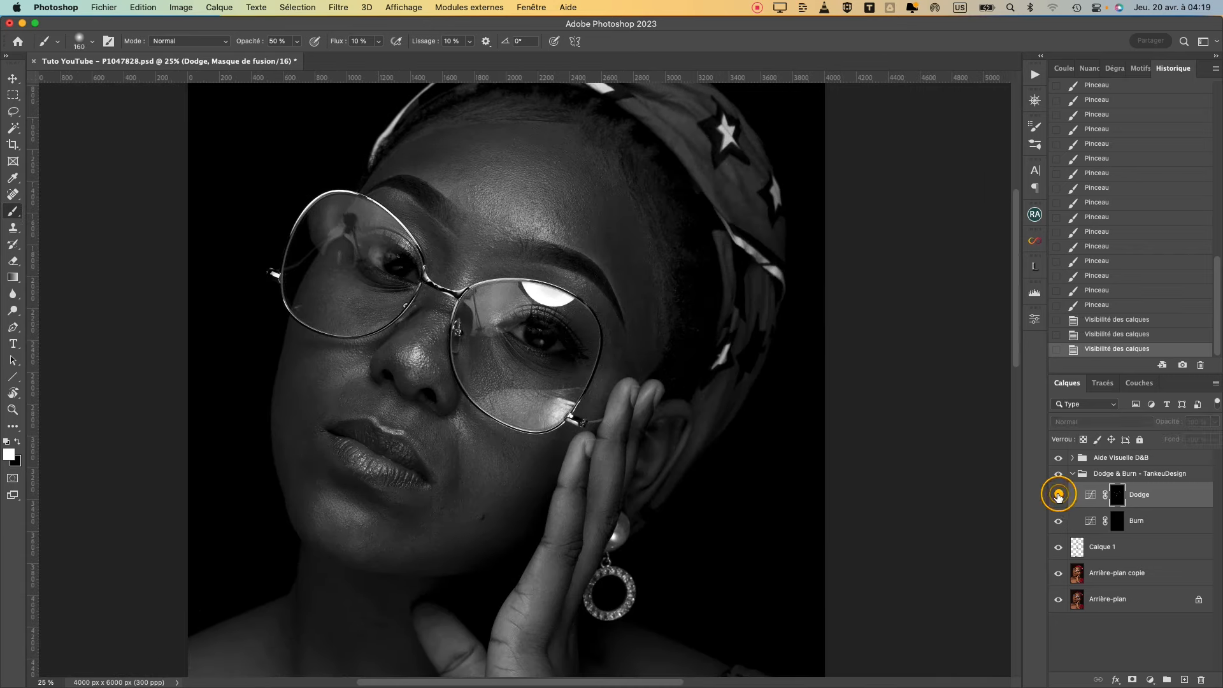
left_click(1059, 495)
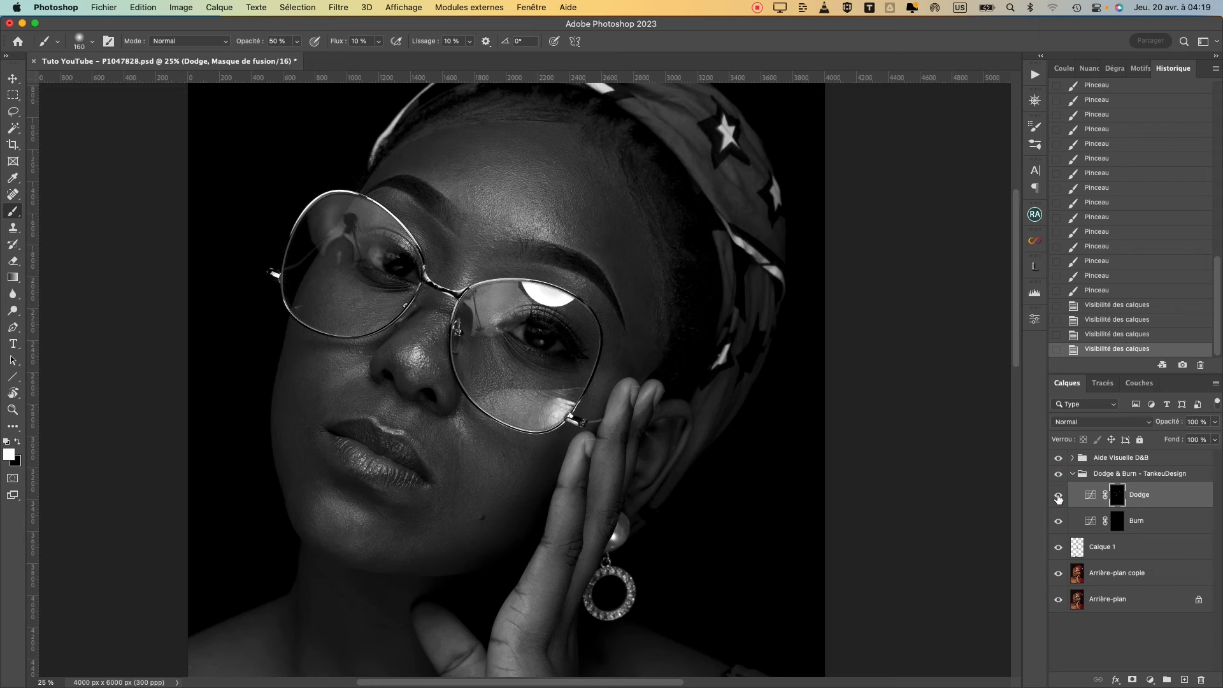
Step: Lighten the dark patches on the upper chest and shoulder beside the wrist with a brush of about 126 px
mouse_move(464, 643)
left_mouse_down()
mouse_move(518, 489)
mouse_move(498, 390)
mouse_move(524, 476)
mouse_move(542, 442)
mouse_move(532, 447)
mouse_move(533, 436)
left_mouse_up()
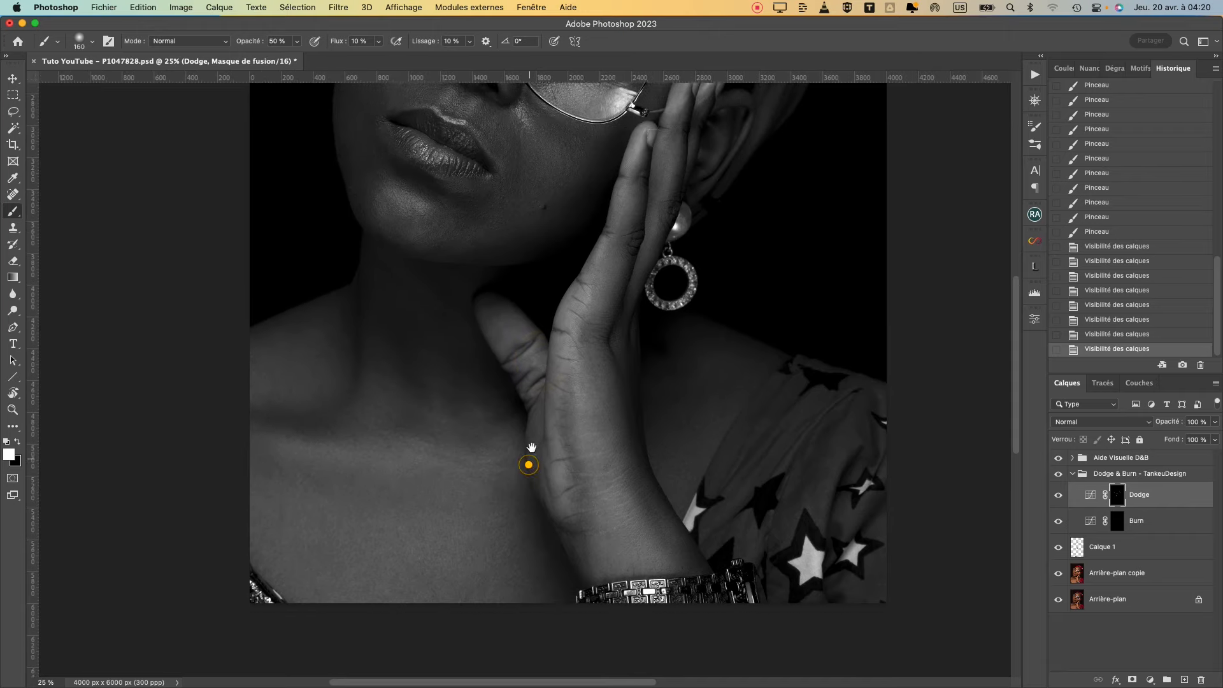
left_click_drag(283, 502, 401, 478)
left_click(283, 506)
left_click(270, 446)
left_click_drag(379, 469, 371, 575)
left_click_drag(498, 561, 495, 562)
left_click_drag(478, 566, 470, 590)
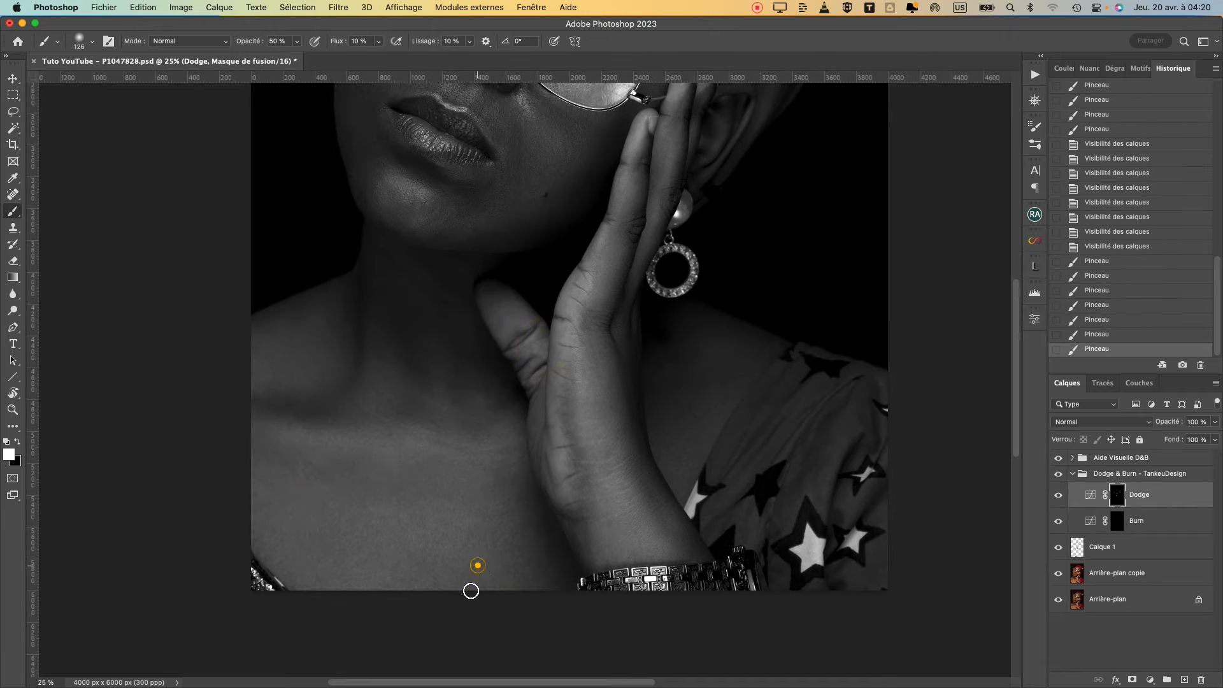
left_click(494, 553)
left_click(509, 483)
left_click(480, 514)
left_click(521, 524)
left_click(507, 567)
left_click(483, 578)
left_click(479, 530)
Step: Lighten the darker areas of the raised hand and the shoulder above the star-patterned fabric
left_click_drag(571, 404, 564, 404)
left_click(576, 365)
left_click(570, 362)
left_click(714, 373)
left_click(783, 354)
Step: Lighten the cheeks and jawline around the mouth with soft strokes, enlarging the brush to about 240 px
mouse_move(743, 361)
left_mouse_down()
mouse_move(723, 370)
mouse_move(798, 452)
left_mouse_up()
left_click_drag(502, 235, 515, 231)
mouse_move(612, 321)
left_mouse_down()
mouse_move(595, 324)
mouse_move(608, 416)
left_mouse_up()
left_click(572, 330)
left_click(604, 330)
left_click(488, 200)
left_click_drag(507, 244, 526, 244)
left_click(470, 241)
left_click_drag(499, 287, 490, 287)
left_click(465, 272)
left_click(460, 345)
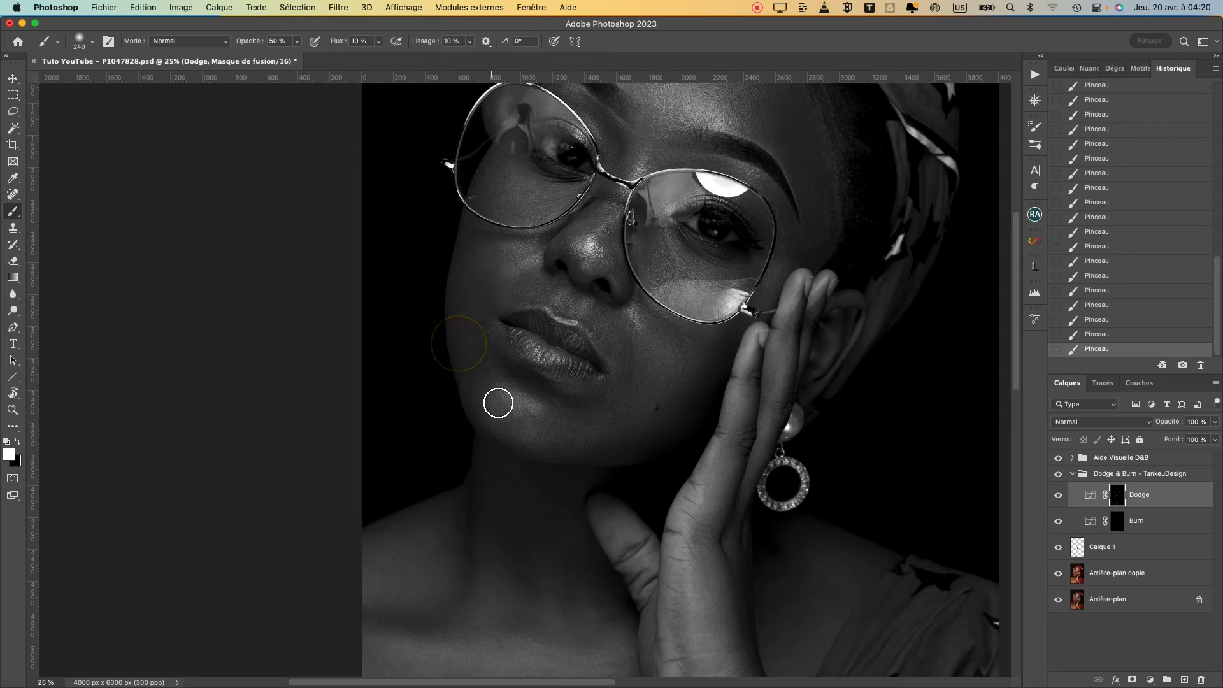
left_click_drag(497, 289, 488, 281)
left_click(509, 303)
left_click(489, 314)
Step: Lighten the upper forehead near the hairline with a brush of about 210 px
left_click_drag(529, 335, 398, 492)
left_click_drag(546, 175, 560, 175)
left_click(545, 173)
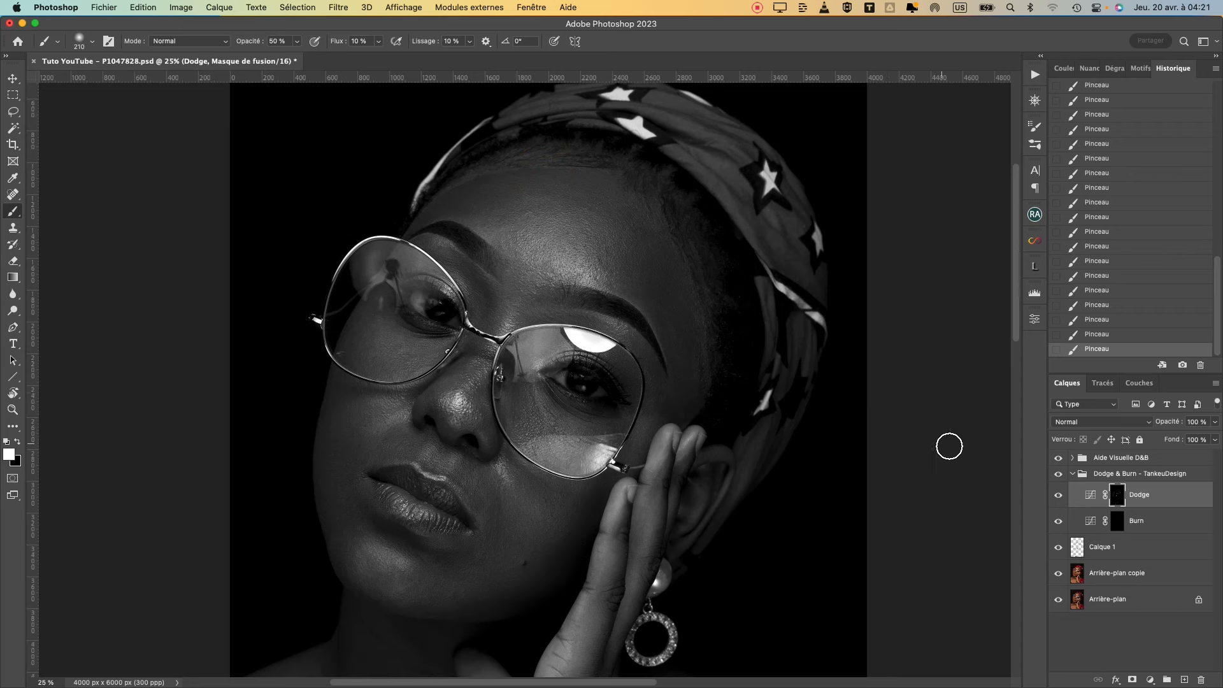
Step: Compare the whole portrait in colour and in black and white by hiding and showing the Aide Visuelle D&B group
key("super+minus")
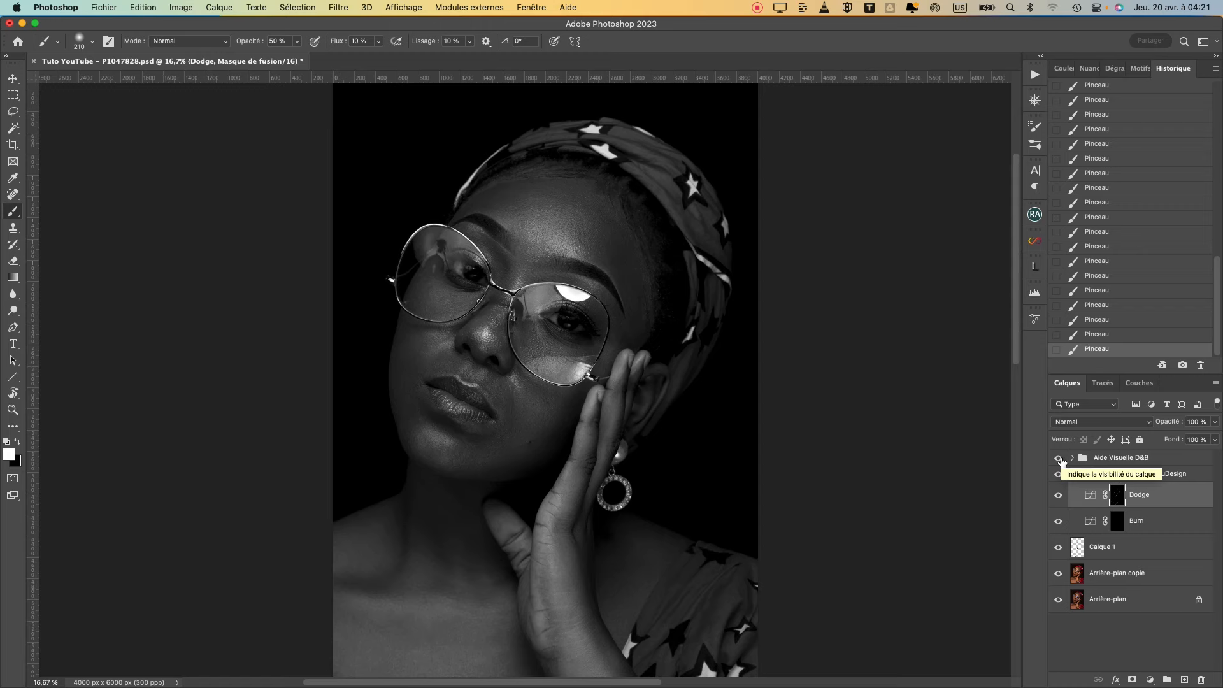
left_click(1059, 458)
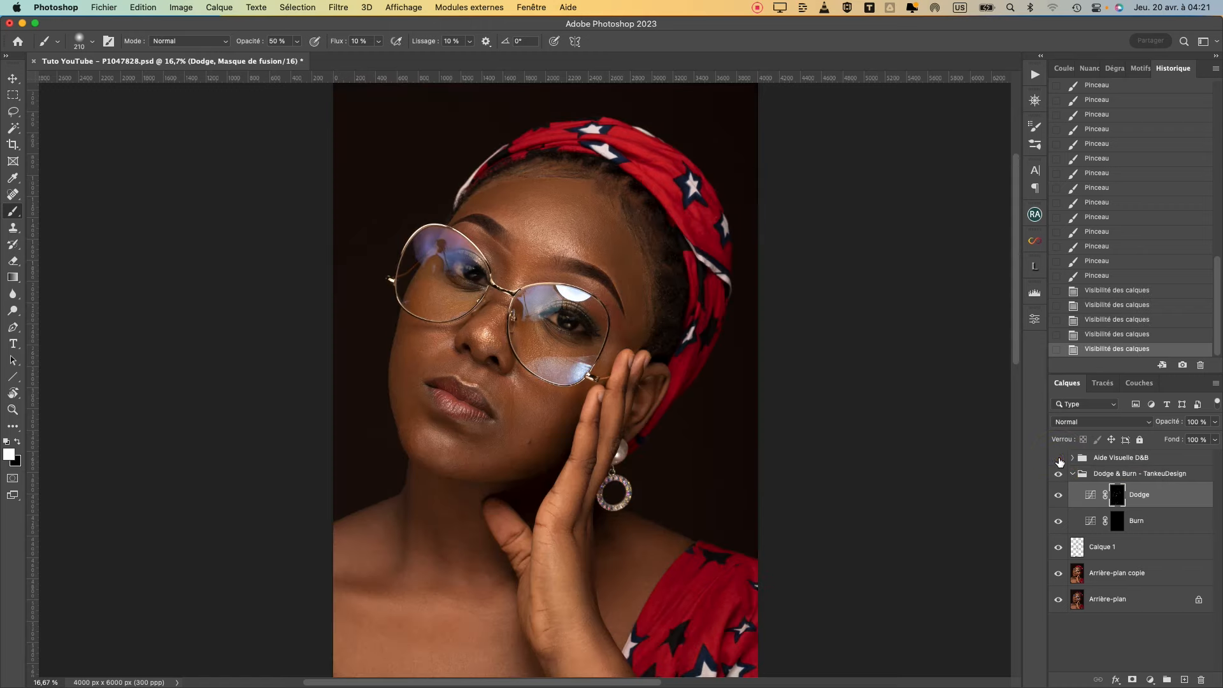
left_click(1059, 459)
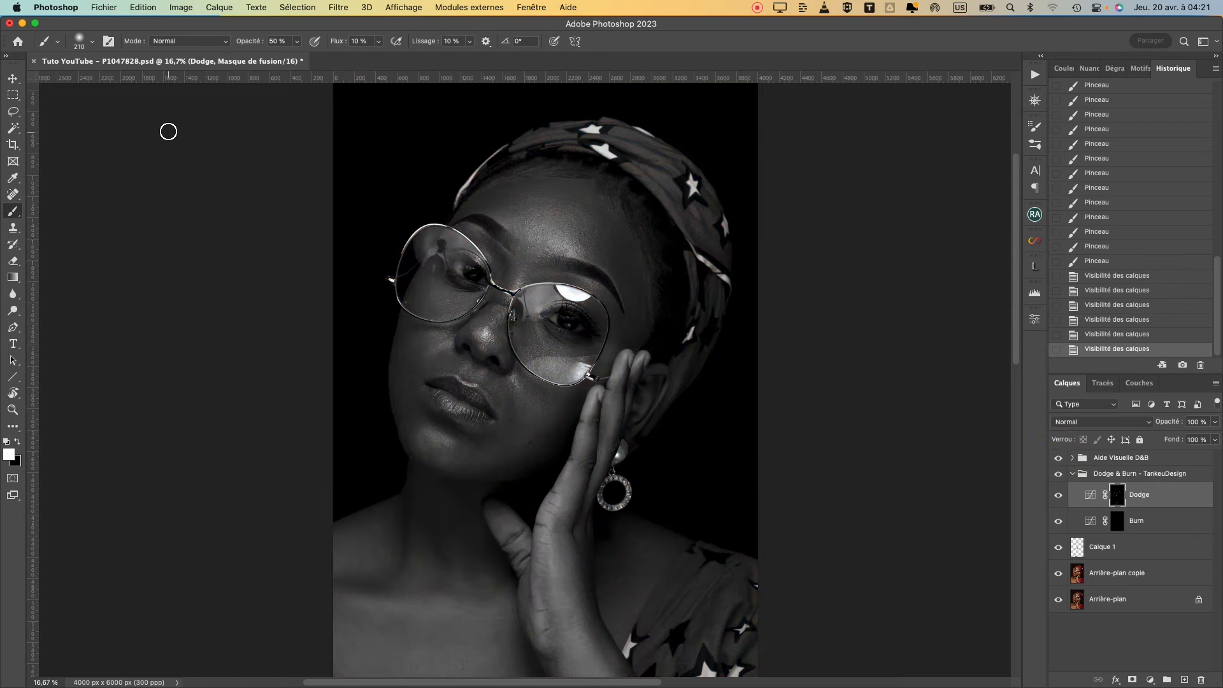
Step: Lighten the dark veins in the outer white of the eye behind the smaller-looking lens, reducing the brush from 30 to about 14 px
key("super+plus")
key("super+plus")
key("super+plus")
left_click_drag(495, 255, 600, 493)
key("super+plus")
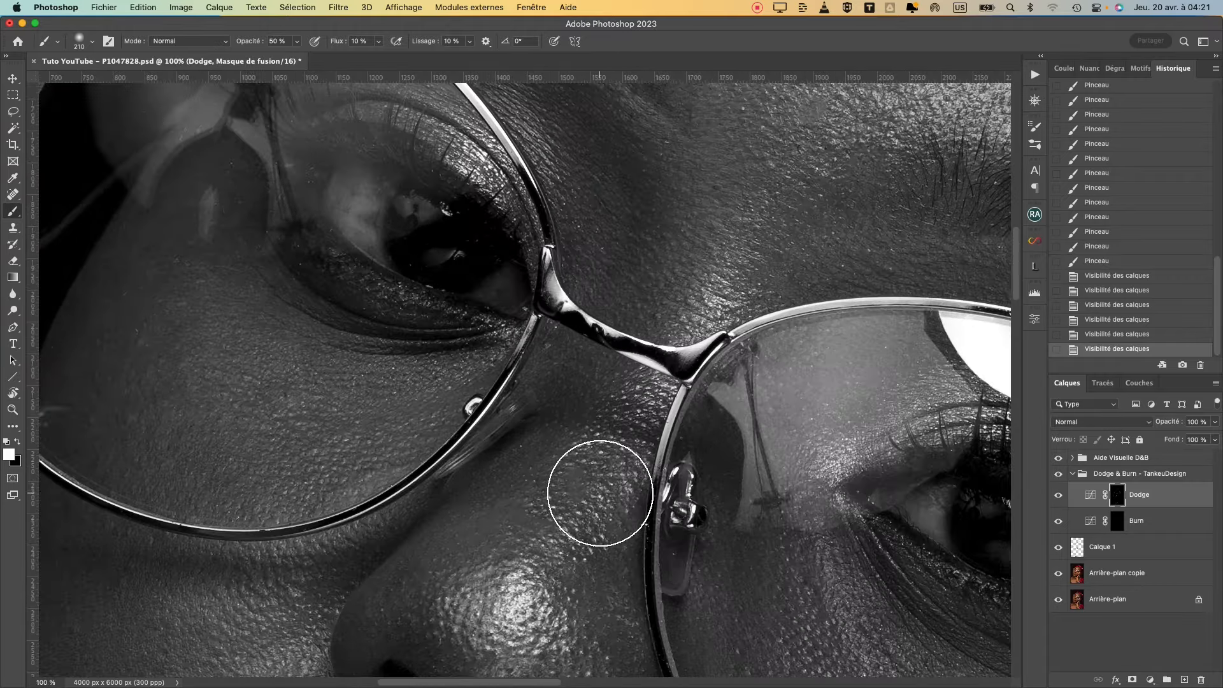
mouse_move(354, 271)
left_mouse_down()
mouse_move(628, 399)
mouse_move(628, 377)
left_mouse_up()
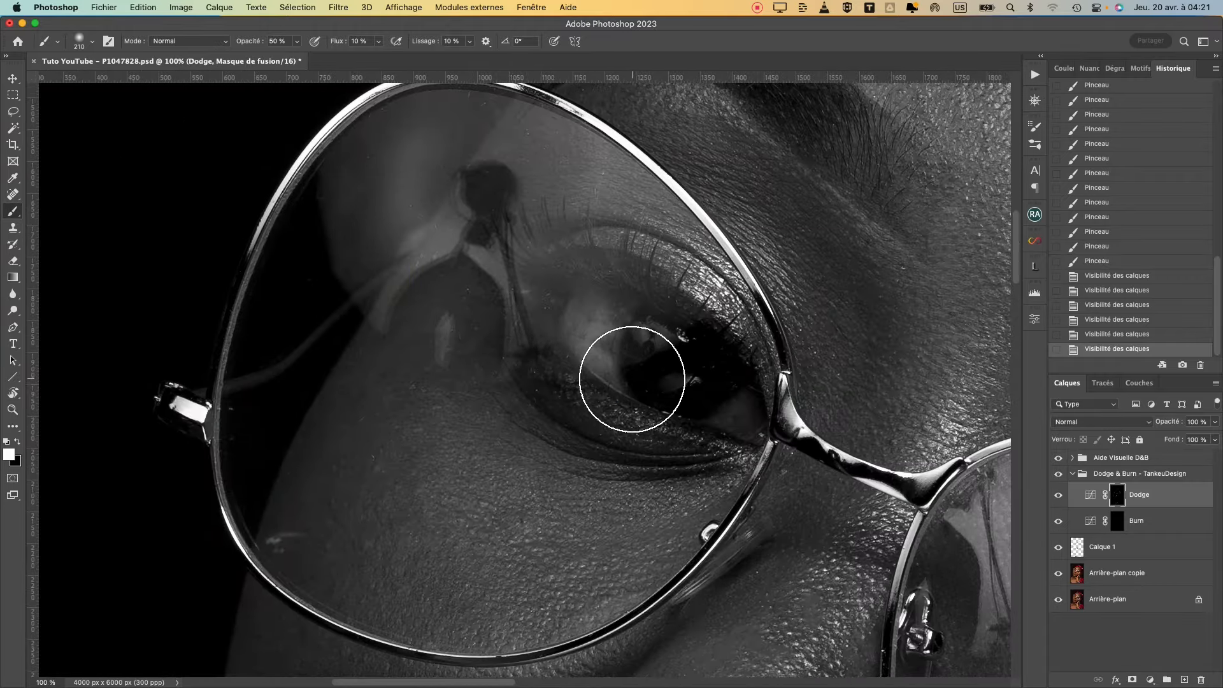
mouse_move(627, 329)
left_mouse_down()
mouse_move(570, 344)
mouse_move(559, 311)
left_mouse_up()
key("super+plus")
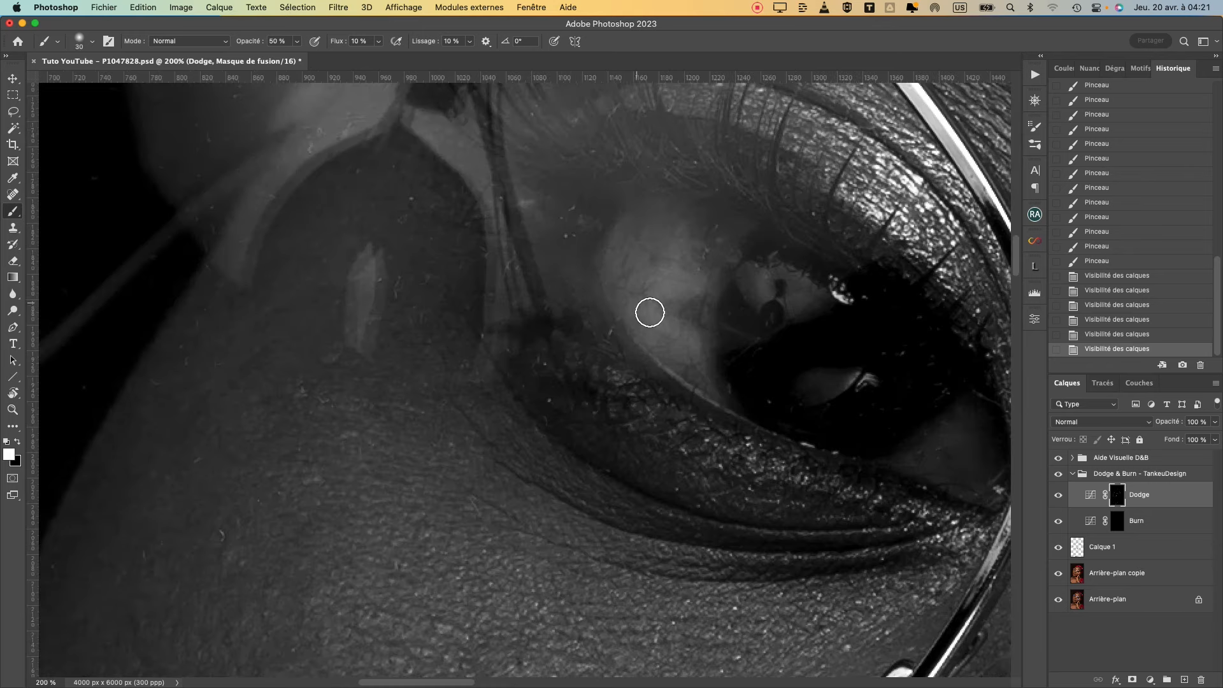
left_click_drag(660, 319, 634, 300)
key("super+plus")
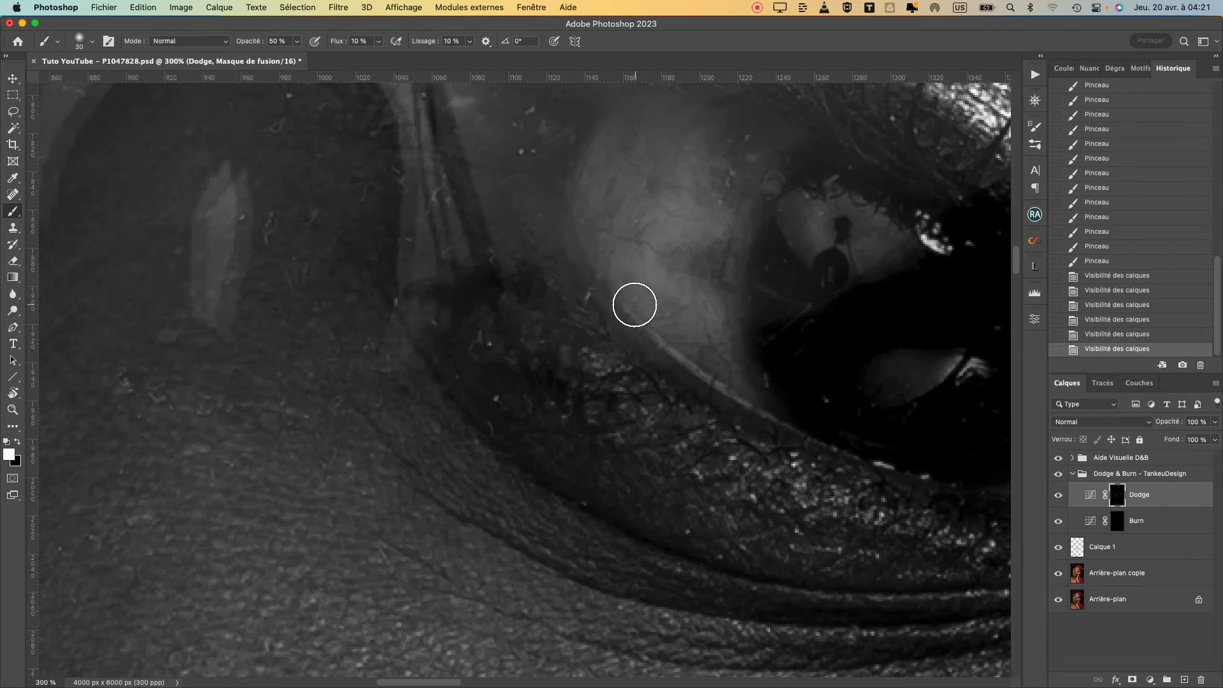
mouse_move(705, 367)
left_mouse_down()
mouse_move(617, 357)
mouse_move(533, 369)
mouse_move(533, 379)
left_mouse_up()
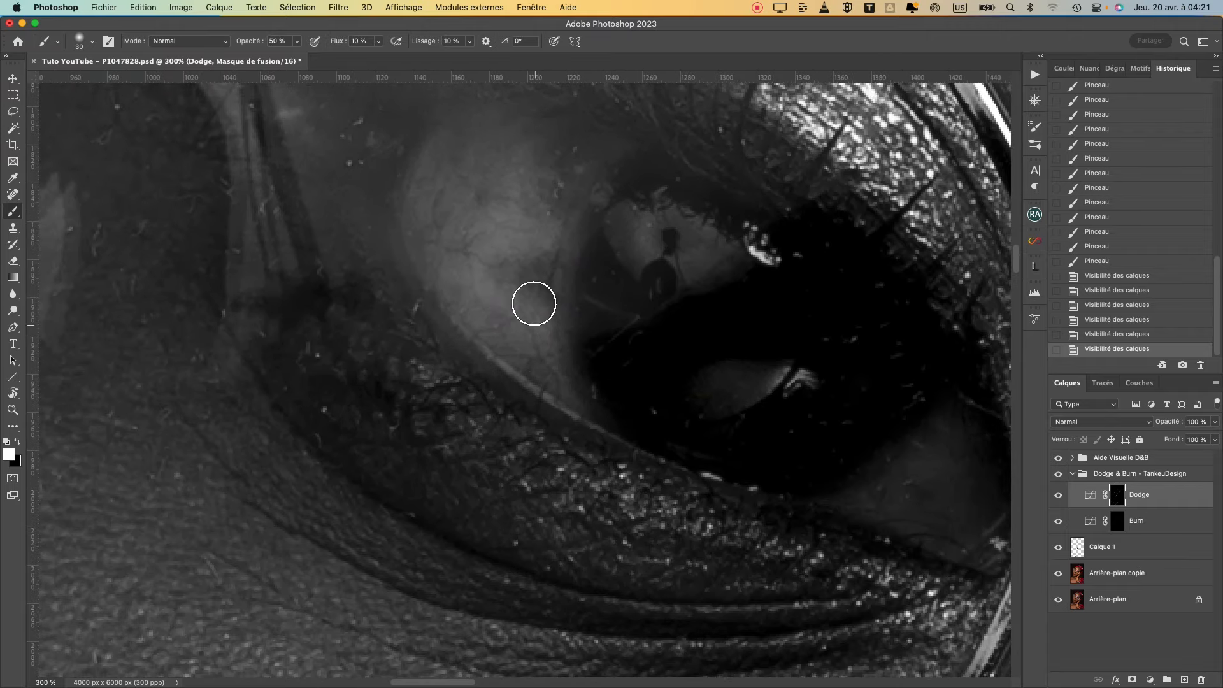
left_click_drag(541, 283, 543, 273)
left_click(543, 272)
mouse_move(556, 260)
left_mouse_down()
mouse_move(525, 265)
mouse_move(553, 269)
left_mouse_up()
left_click(557, 252)
left_click(534, 267)
left_click(545, 297)
left_click_drag(570, 159, 566, 149)
left_click(570, 163)
left_click(572, 152)
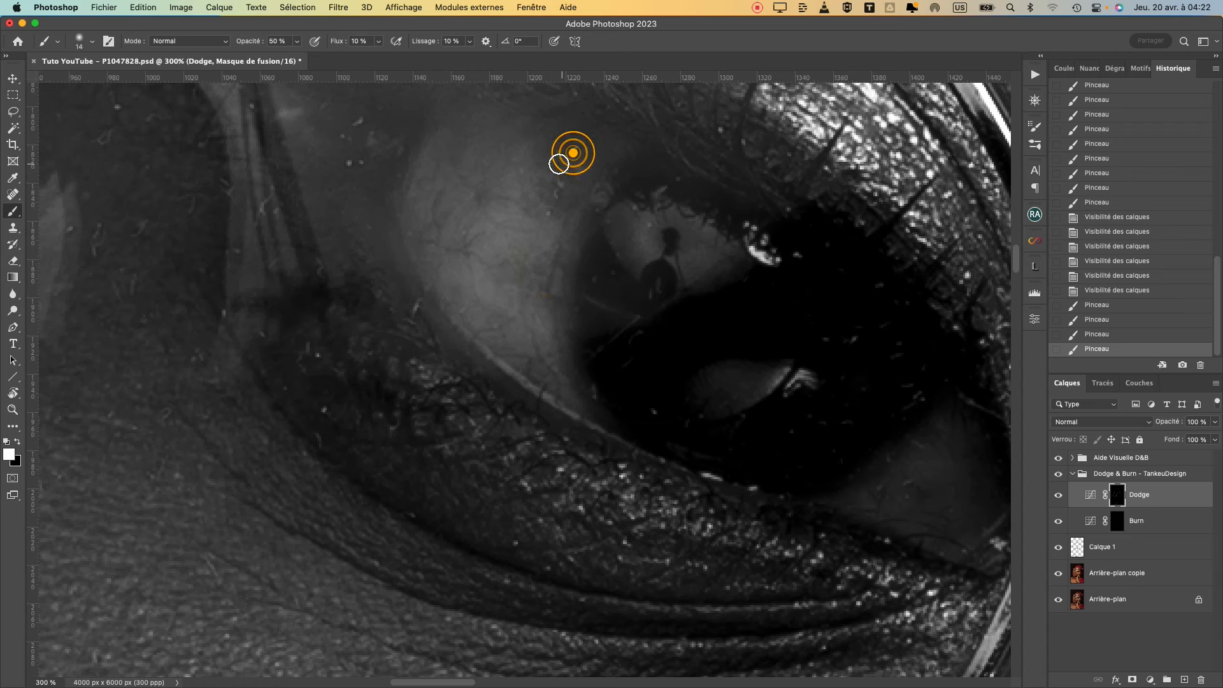
Step: Lighten the remaining fine veins in that eye white with a brush of about 5 px and compare with the Dodge layer hidden
left_click(539, 211)
left_click(546, 260)
left_click(544, 258)
mouse_move(491, 185)
left_mouse_down()
mouse_move(478, 202)
mouse_move(443, 193)
left_mouse_up()
left_click_drag(436, 242, 459, 250)
left_click(533, 239)
left_click(564, 239)
left_click_drag(563, 325, 559, 325)
left_click(555, 310)
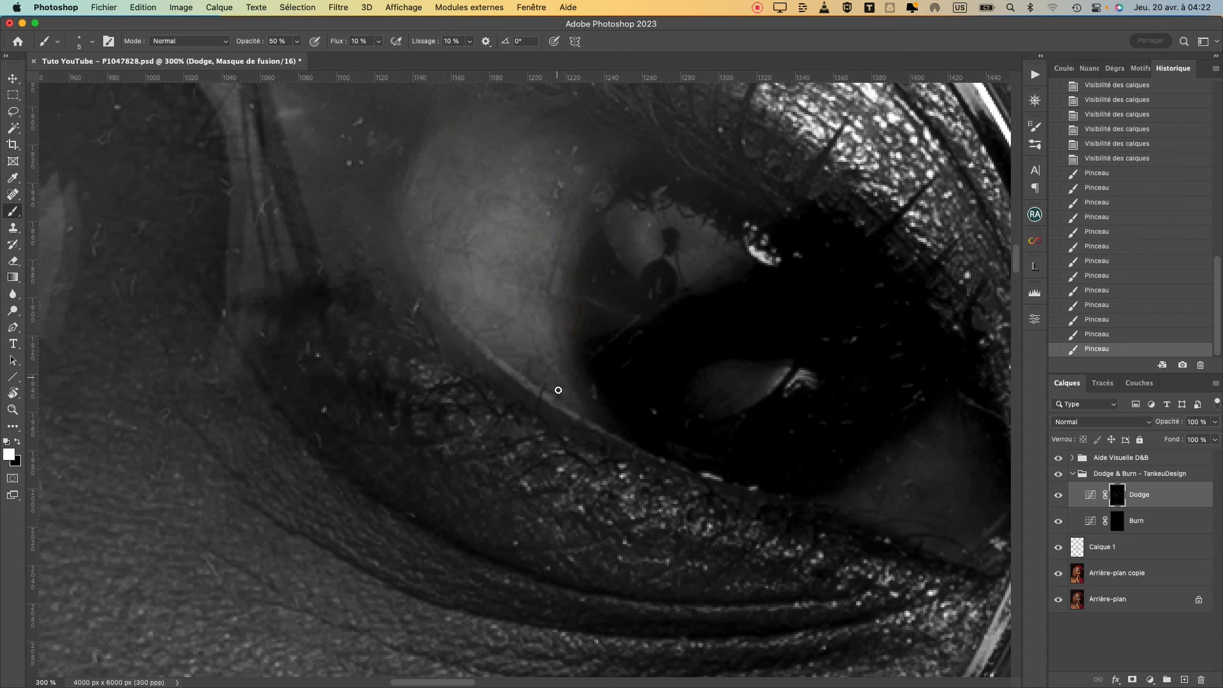
left_click(533, 358)
left_click(1058, 495)
left_click(1058, 495)
Step: Even out the outer eye white and touch up the inner corner of the same eye with a brush of about 11 px
left_click(458, 158)
left_click_drag(496, 135, 498, 135)
left_click_drag(502, 150, 484, 163)
mouse_move(565, 172)
left_mouse_down()
mouse_move(475, 215)
mouse_move(450, 213)
left_mouse_up()
mouse_move(458, 289)
left_mouse_down()
mouse_move(497, 330)
mouse_move(498, 314)
mouse_move(566, 317)
left_mouse_up()
left_click_drag(546, 303, 530, 276)
mouse_move(576, 238)
left_mouse_down()
mouse_move(576, 202)
mouse_move(561, 239)
mouse_move(575, 194)
mouse_move(555, 203)
mouse_move(543, 167)
left_mouse_up()
mouse_move(777, 309)
left_mouse_down()
mouse_move(486, 268)
mouse_move(464, 239)
left_mouse_up()
mouse_move(571, 419)
left_mouse_down()
mouse_move(558, 419)
mouse_move(606, 371)
mouse_move(664, 401)
mouse_move(630, 389)
left_mouse_up()
left_click_drag(609, 387, 637, 437)
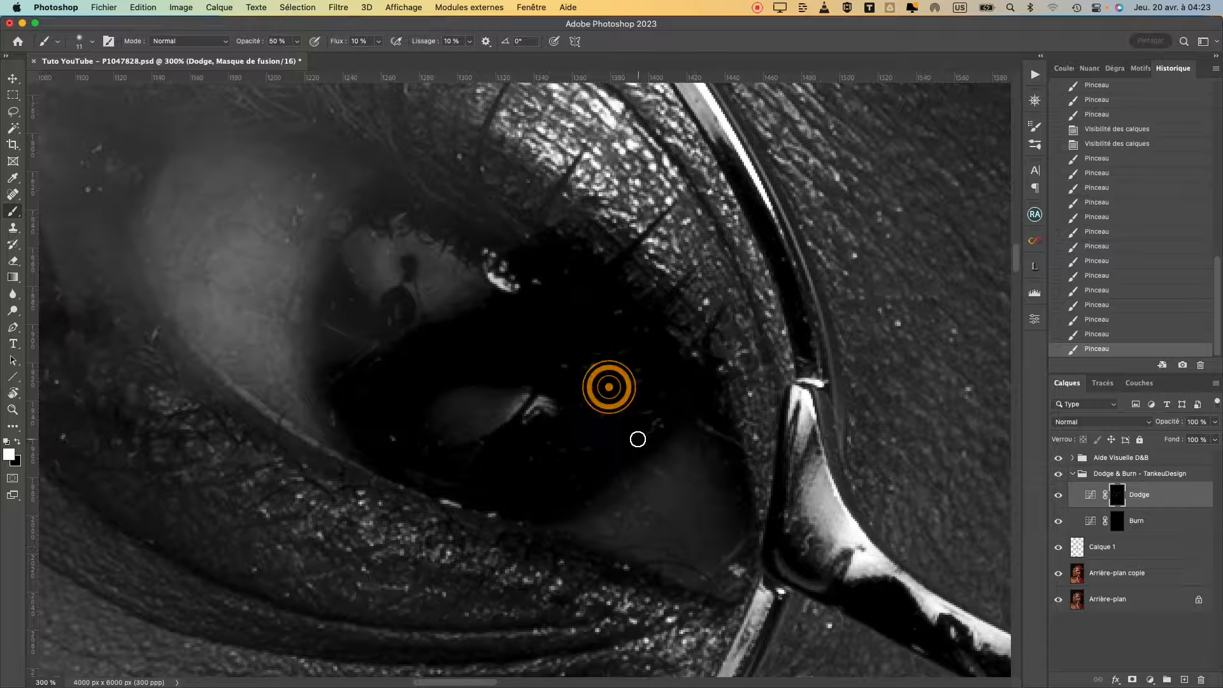
Step: Lighten the veins in the white of the other eye on both sides of the iris with an 11 px brush
key("super+minus")
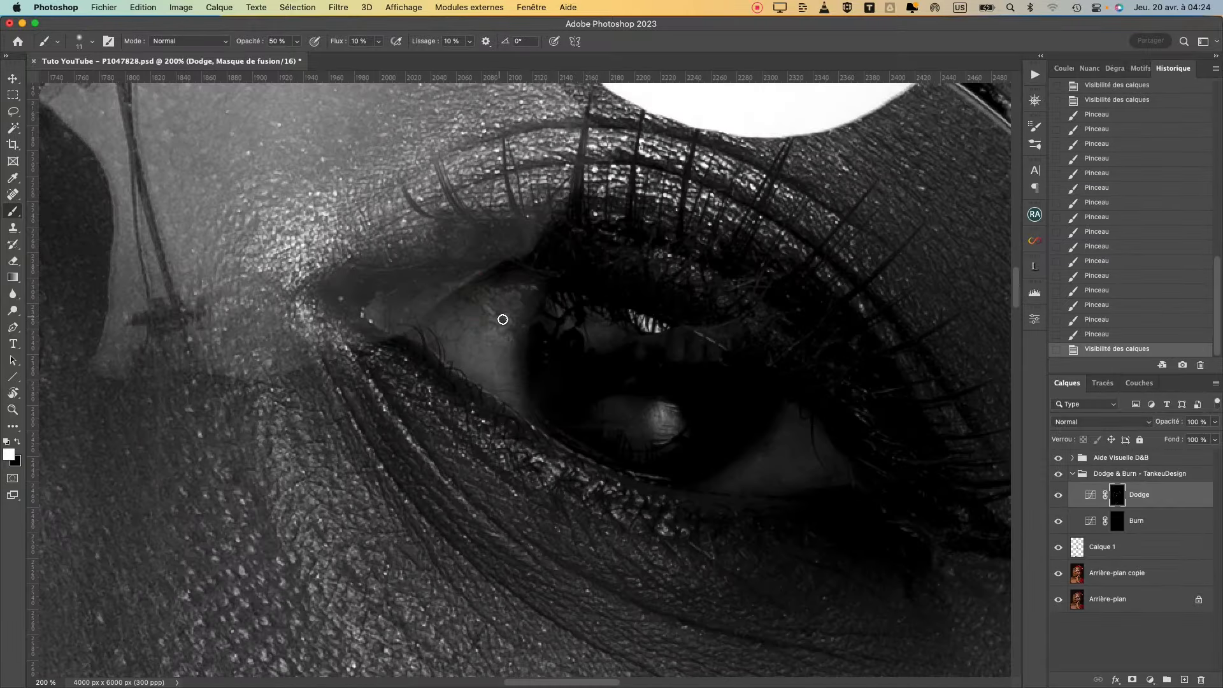
left_click_drag(503, 319, 506, 326)
left_click_drag(769, 479, 835, 474)
left_click_drag(835, 469, 828, 464)
left_click_drag(804, 453, 796, 453)
left_click_drag(768, 448, 779, 443)
mouse_move(791, 427)
left_mouse_down()
mouse_move(807, 456)
mouse_move(786, 442)
mouse_move(782, 480)
mouse_move(803, 426)
left_mouse_up()
Step: Enlarge the brush to about 26 px and softly lighten the eye white nearest the nose
key("bracketright")
key("bracketright")
key("bracketright")
key("bracketright")
key("bracketright")
key("bracketright")
key("bracketright")
key("bracketright")
key("bracketright")
key("bracketright")
key("bracketright")
key("bracketright")
left_click_drag(502, 318, 504, 319)
mouse_move(521, 316)
left_mouse_down()
mouse_move(471, 303)
mouse_move(461, 318)
left_mouse_up()
mouse_move(500, 281)
left_mouse_down()
mouse_move(510, 281)
mouse_move(500, 300)
left_mouse_up()
left_click_drag(499, 311, 517, 310)
Step: Hide the Aide Visuelle D&B group and check the whole retouched portrait in colour
key("super+minus")
key("super+minus")
key("super+minus")
key("super+minus")
left_click_drag(289, 396, 327, 388)
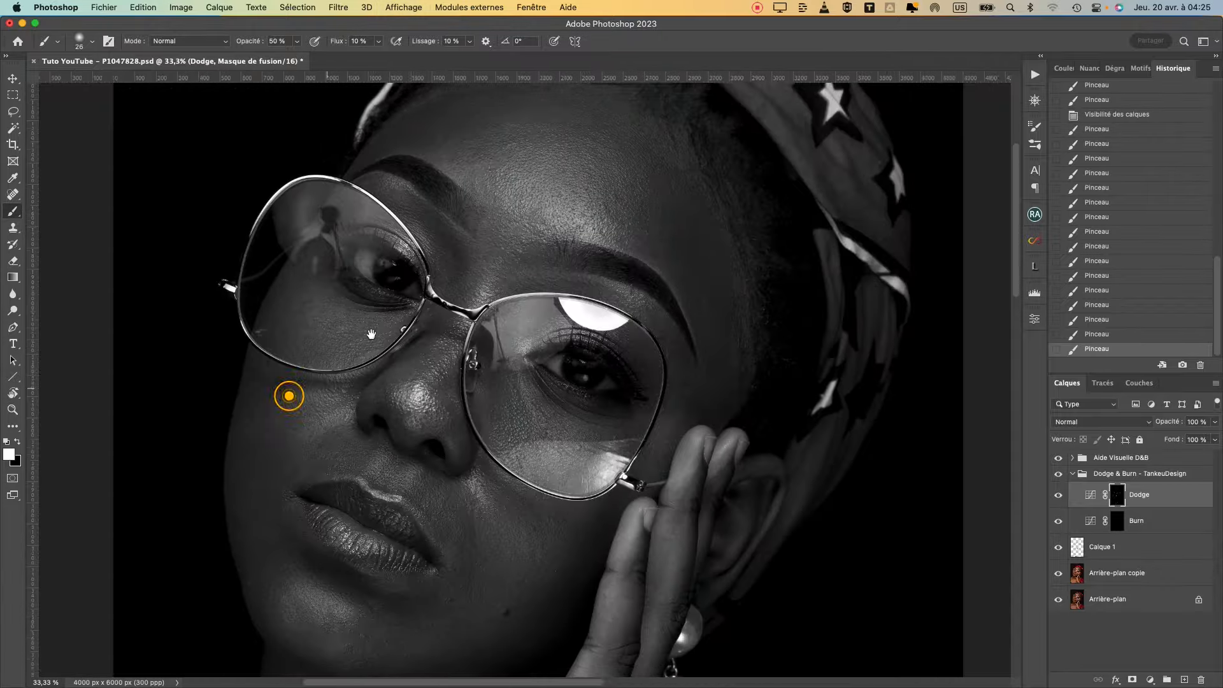
left_click_drag(371, 335, 402, 328)
left_click(1059, 457)
key("super+minus")
key("super+minus")
key("super+minus")
key("super+plus")
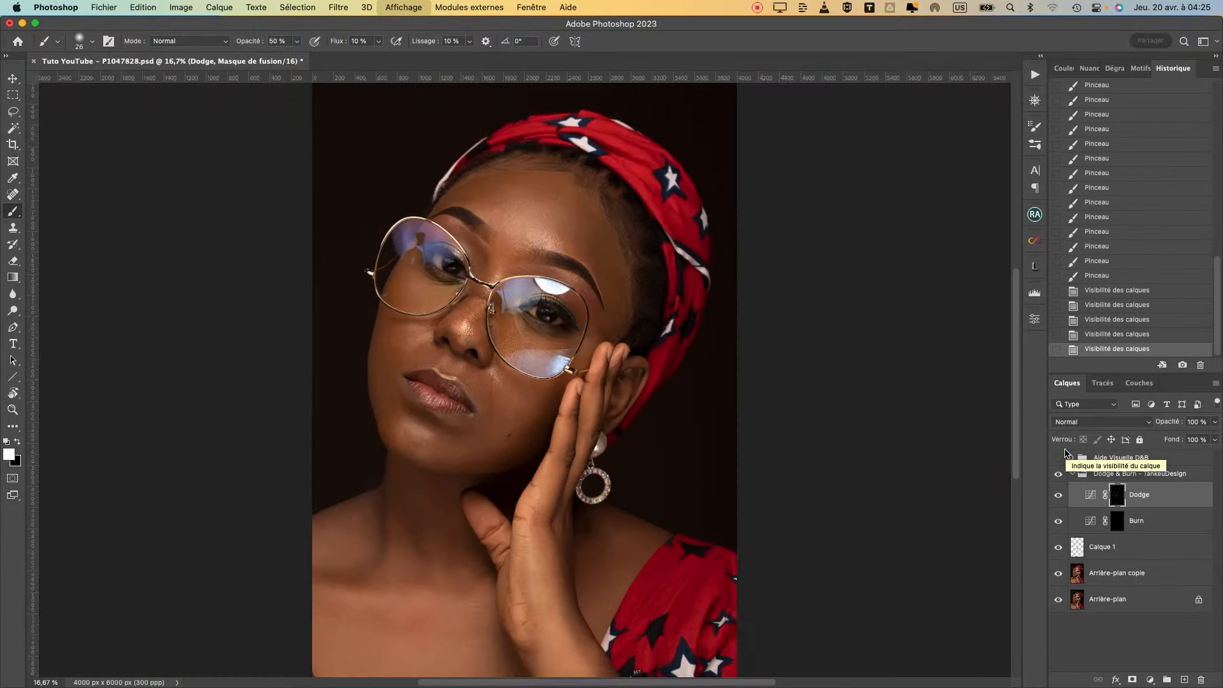
key("super+plus")
left_click_drag(529, 306, 514, 414)
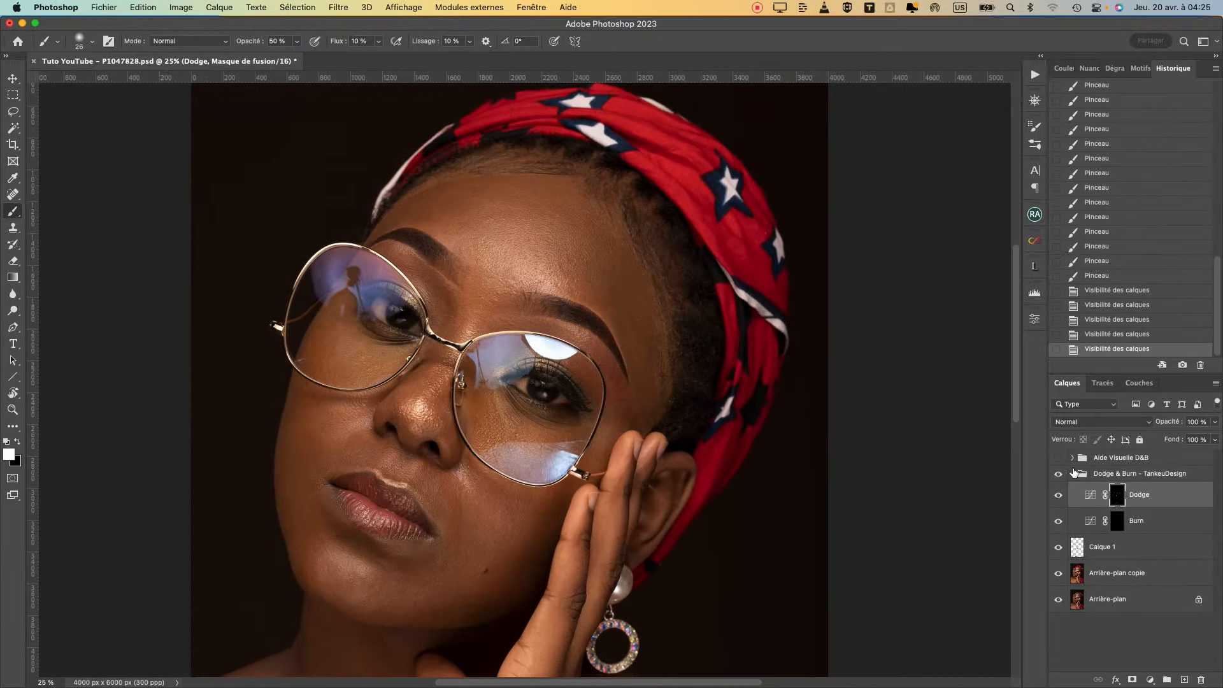
Step: Show the Aide Visuelle D&B group and darken the upper forehead hairline on the Burn layer mask with a brush up to about 73 px
left_click(1092, 526)
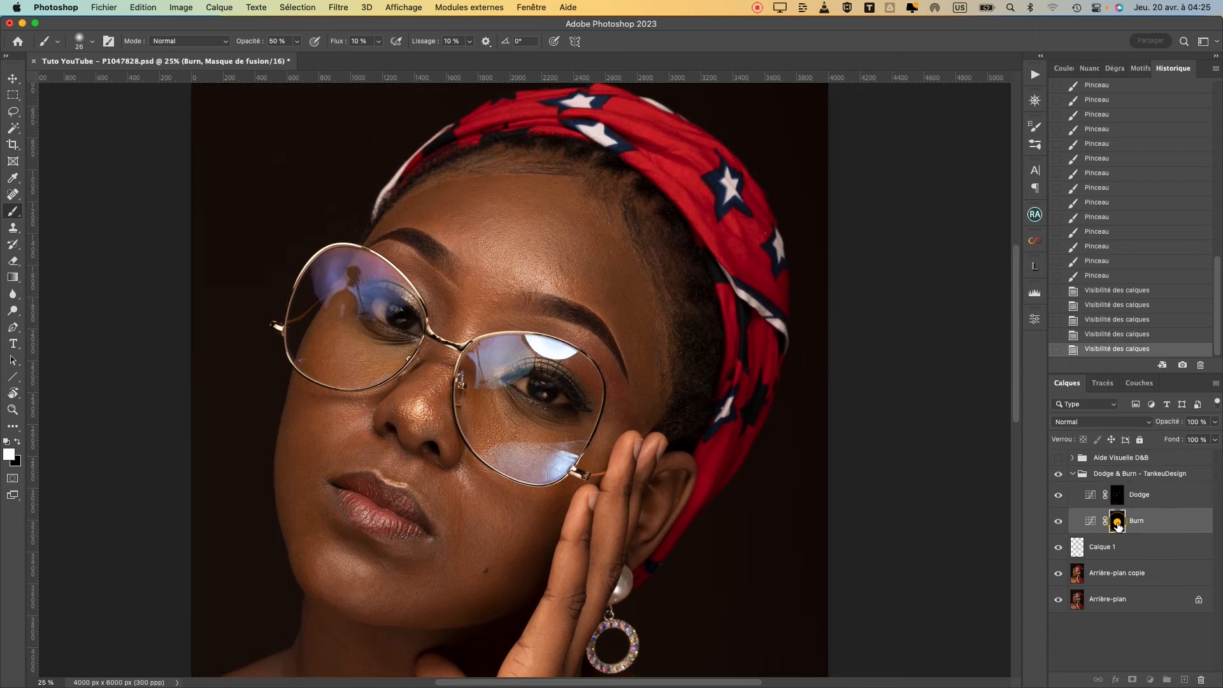
key("super+plus")
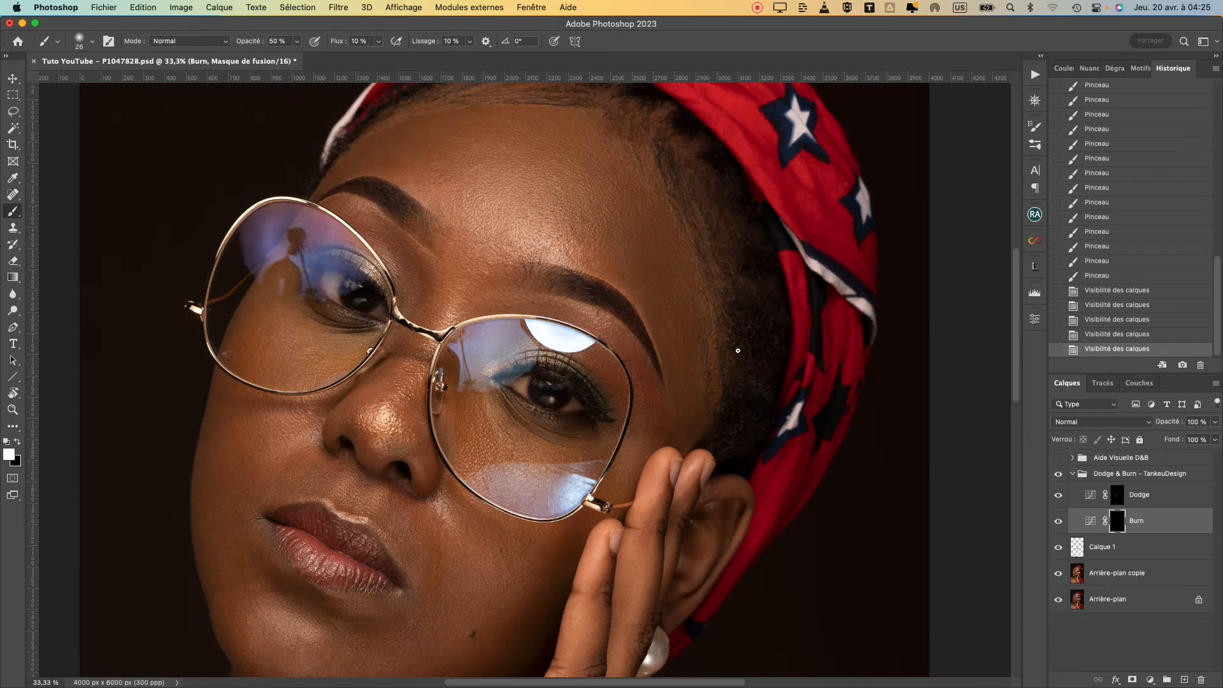
left_click(1059, 458)
scroll(519, 255, "up", 5)
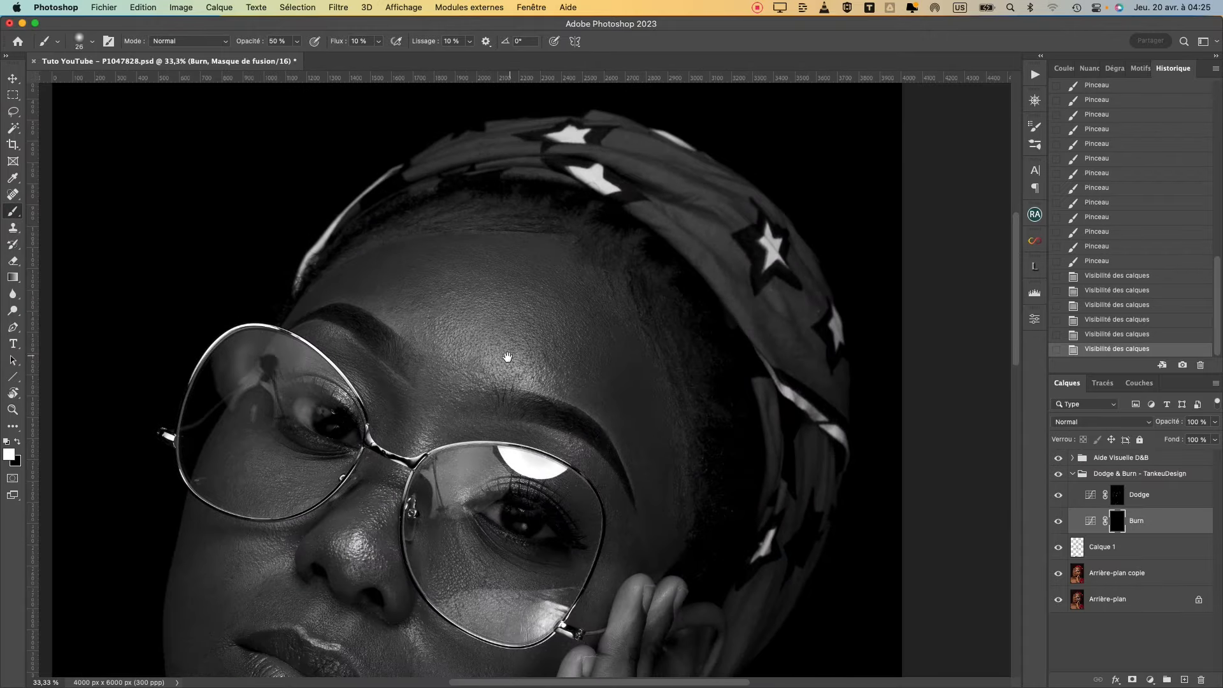
scroll(508, 357, "up", 2)
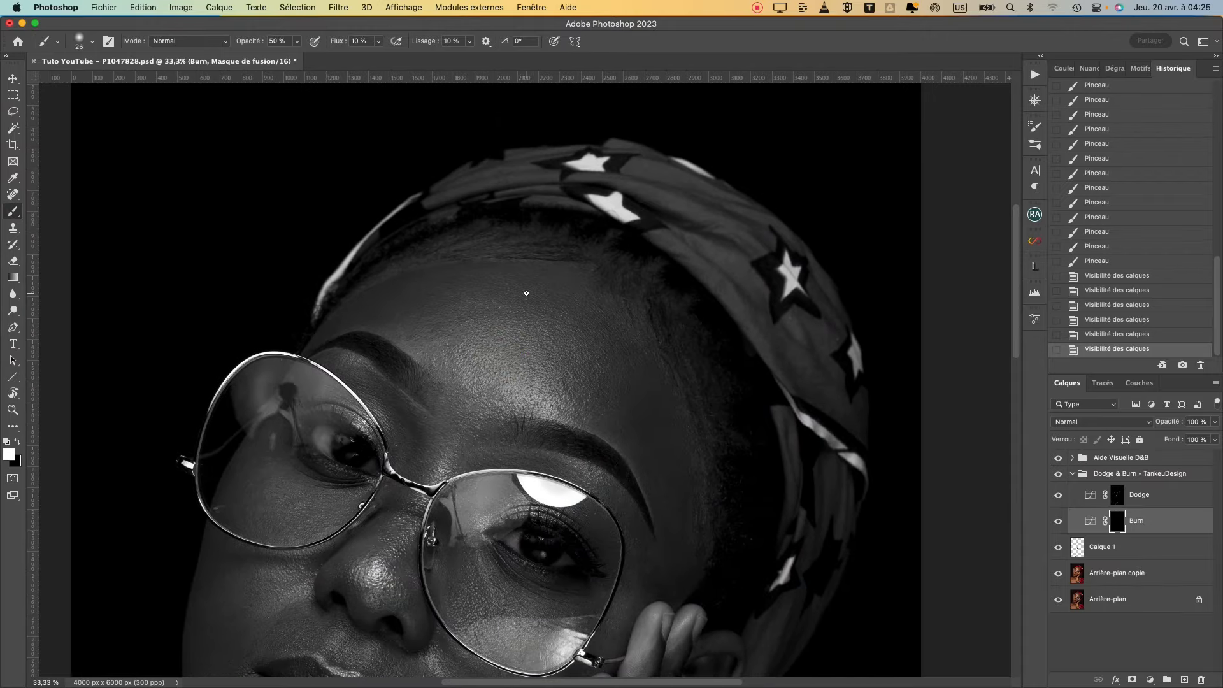
scroll(437, 271, "up", 1)
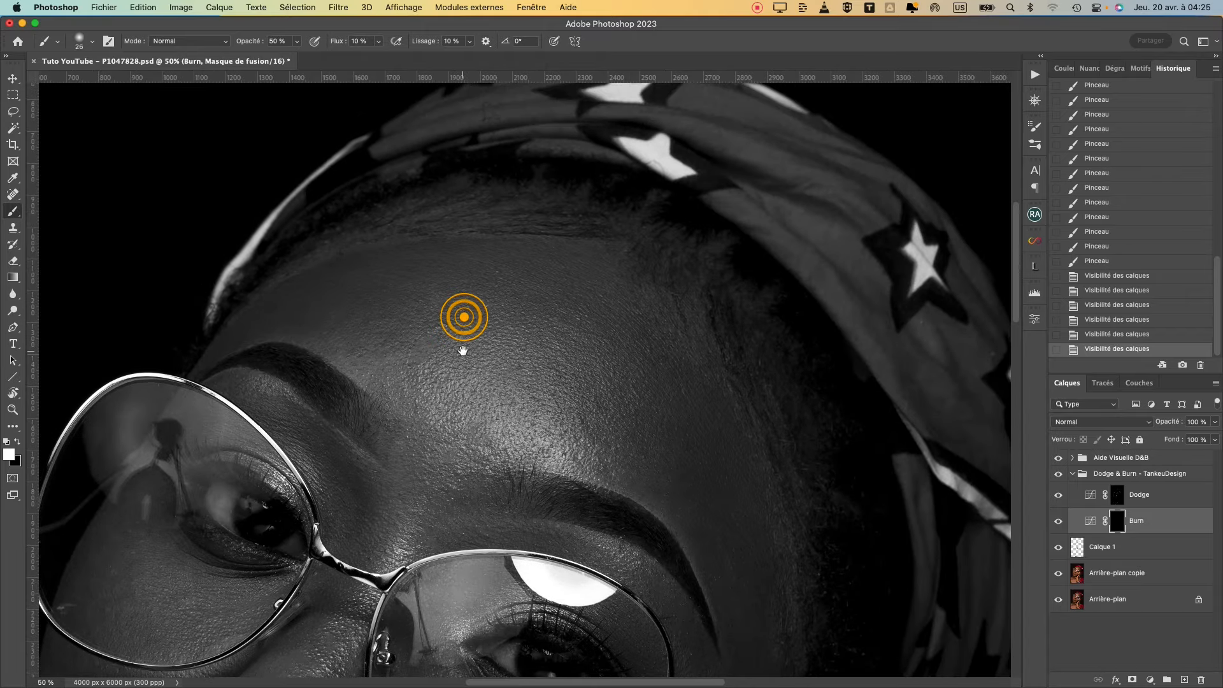
scroll(464, 320, "down", 5)
scroll(400, 233, "up", 5)
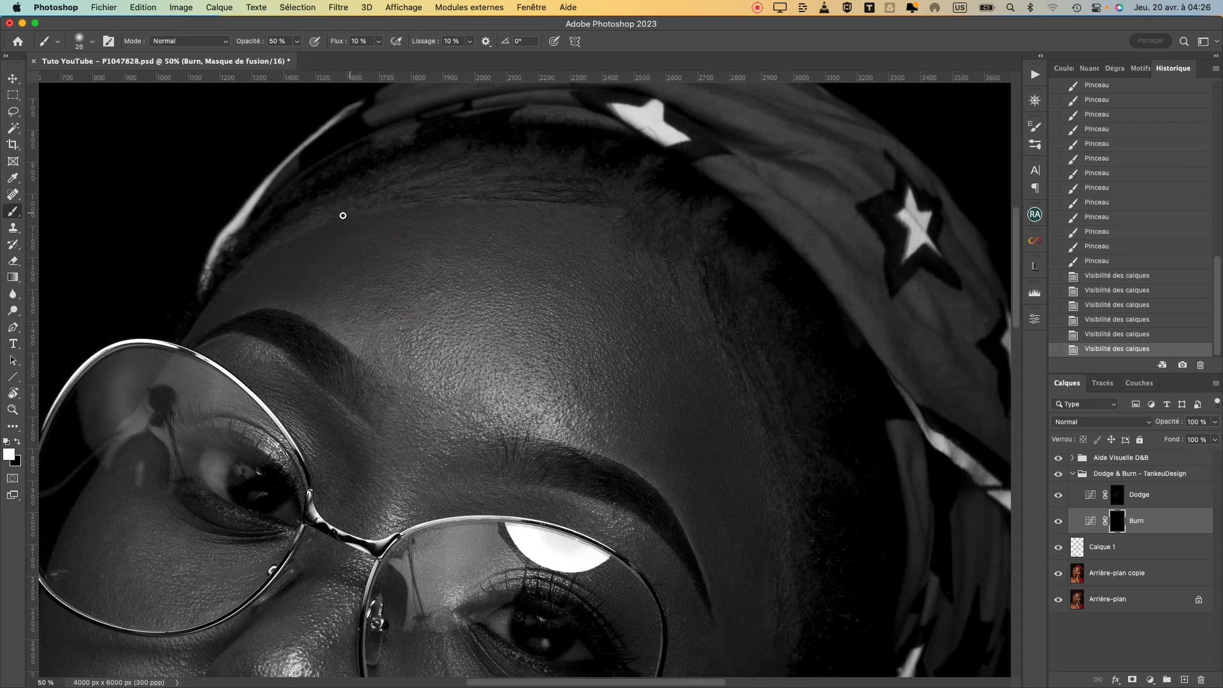
left_click_drag(331, 215, 343, 198)
mouse_move(283, 237)
left_mouse_down()
mouse_move(220, 288)
mouse_move(274, 239)
left_mouse_up()
left_click_drag(334, 211, 286, 236)
mouse_move(333, 213)
left_mouse_down()
mouse_move(221, 288)
mouse_move(309, 225)
left_mouse_up()
mouse_move(300, 223)
left_mouse_down()
mouse_move(344, 208)
mouse_move(308, 221)
left_mouse_up()
left_click_drag(350, 201, 287, 233)
left_click_drag(348, 202, 306, 220)
left_click_drag(390, 197, 341, 213)
left_click_drag(418, 164, 363, 186)
mouse_move(435, 176)
left_mouse_down()
mouse_move(377, 179)
mouse_move(401, 183)
left_mouse_up()
left_click_drag(484, 166, 467, 193)
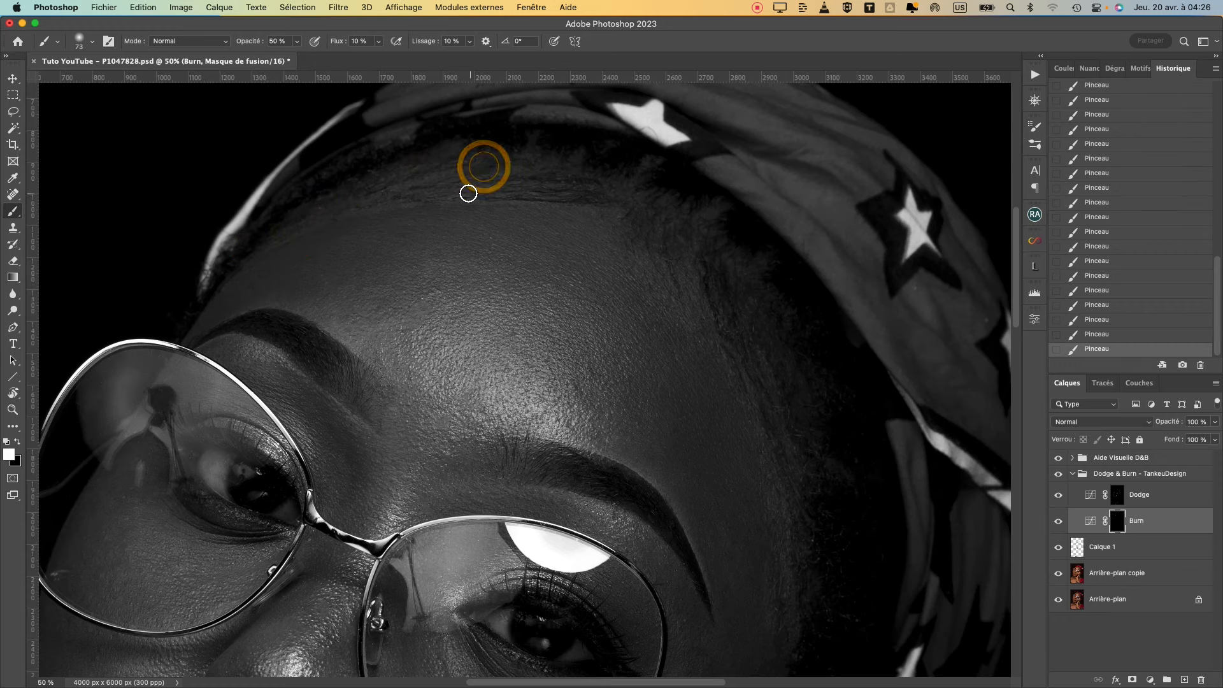
Step: Refine the burning along the forehead hairline with closer strokes, starting with a brush of about 32 px
key("super+plus")
left_click_drag(299, 116, 384, 243)
left_click_drag(416, 275, 396, 281)
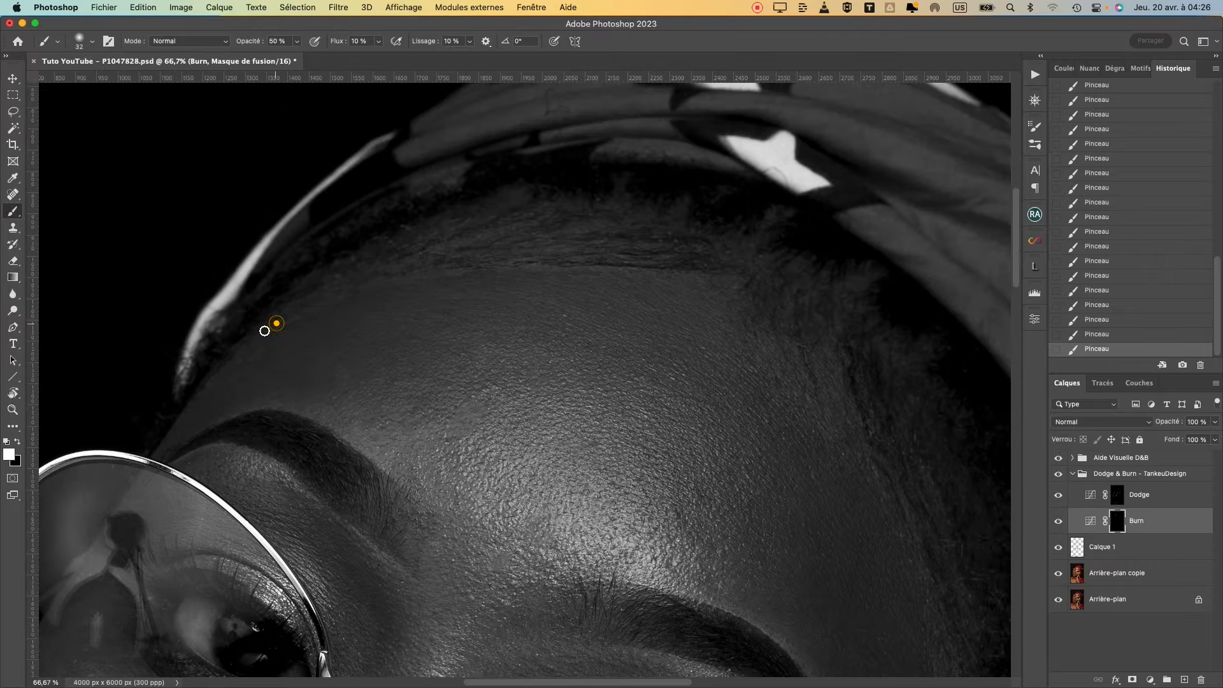
left_click_drag(503, 232, 516, 227)
left_click_drag(383, 260, 319, 293)
mouse_move(516, 227)
left_mouse_down()
mouse_move(486, 233)
mouse_move(515, 255)
left_mouse_up()
left_click_drag(538, 265, 430, 271)
mouse_move(552, 215)
left_mouse_down()
mouse_move(586, 221)
mouse_move(587, 206)
left_mouse_up()
mouse_move(685, 211)
left_mouse_down()
mouse_move(742, 251)
mouse_move(648, 219)
mouse_move(646, 233)
mouse_move(751, 249)
mouse_move(677, 245)
left_mouse_up()
left_click_drag(576, 183, 584, 197)
Step: Darken the hairline and temple beside the star-patterned headscarf with a brush of about 78 to 91 px
scroll(586, 200, "right", 5)
scroll(619, 432, "down", 4)
left_click_drag(619, 432, 624, 433)
left_click_drag(625, 513, 611, 432)
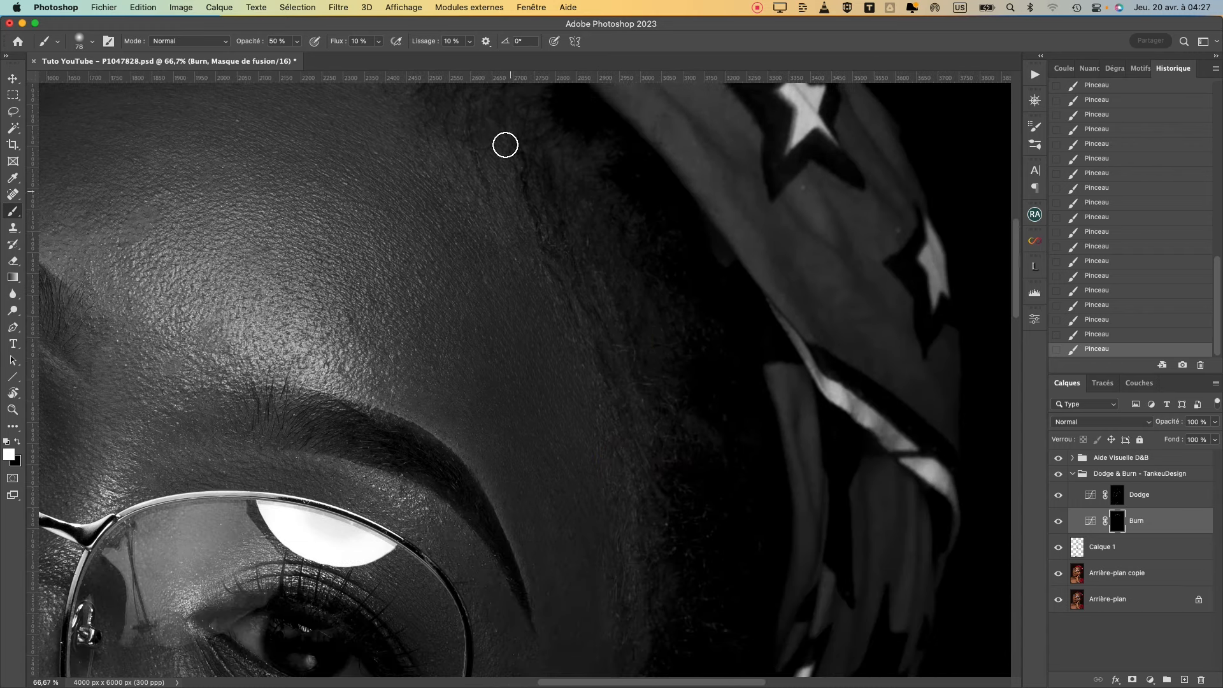
left_click_drag(561, 151, 573, 151)
left_click_drag(658, 474, 594, 309)
left_click_drag(606, 312, 594, 313)
left_click_drag(560, 412, 573, 412)
left_click_drag(546, 393, 541, 499)
left_click_drag(587, 368, 577, 450)
left_click_drag(538, 350, 541, 391)
Step: Hide the Aide Visuelle D&B group and compare the portrait in colour with and without the Burn layer
key("super+minus")
key("super+minus")
key("super+minus")
left_click_drag(315, 437, 419, 394)
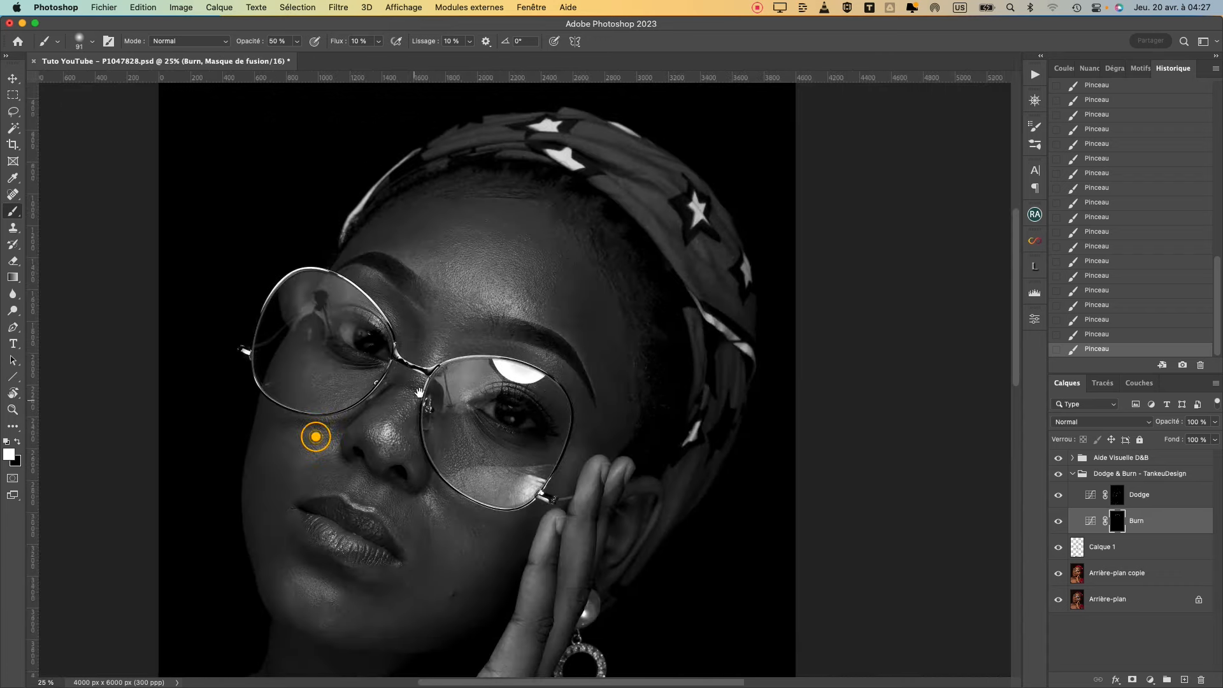
left_click(1058, 457)
left_click(1059, 521)
left_click(1058, 521)
key("super+plus")
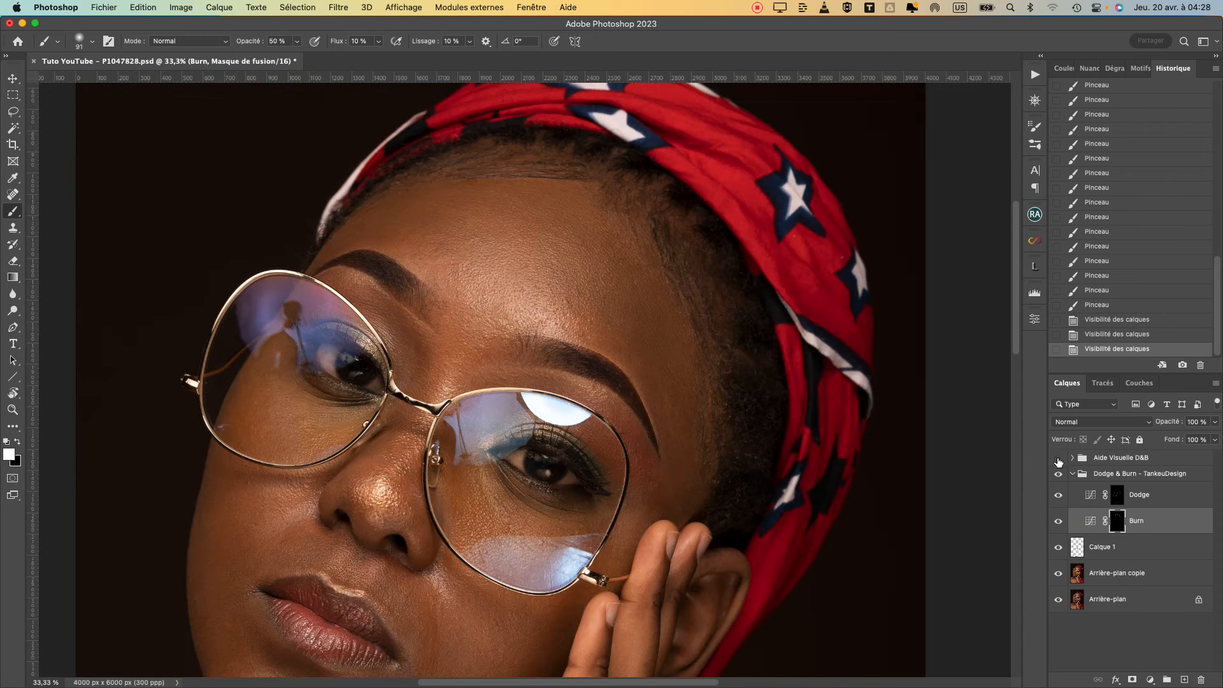
Step: Show the black-and-white aid again and darken the outer forehead below the hairline, enlarging the brush to about 149 px
left_click(1058, 458)
left_click_drag(674, 234, 624, 210)
left_click_drag(623, 221, 636, 218)
left_click_drag(609, 214, 643, 212)
left_click_drag(445, 267, 366, 285)
left_click_drag(358, 278, 367, 284)
mouse_move(368, 284)
left_mouse_down()
mouse_move(445, 270)
mouse_move(447, 290)
left_mouse_up()
left_click_drag(402, 258, 412, 266)
left_click_drag(503, 246, 446, 260)
left_click_drag(479, 219, 509, 227)
left_click_drag(385, 414, 548, 232)
left_click_drag(488, 335, 413, 537)
left_click_drag(520, 298, 537, 258)
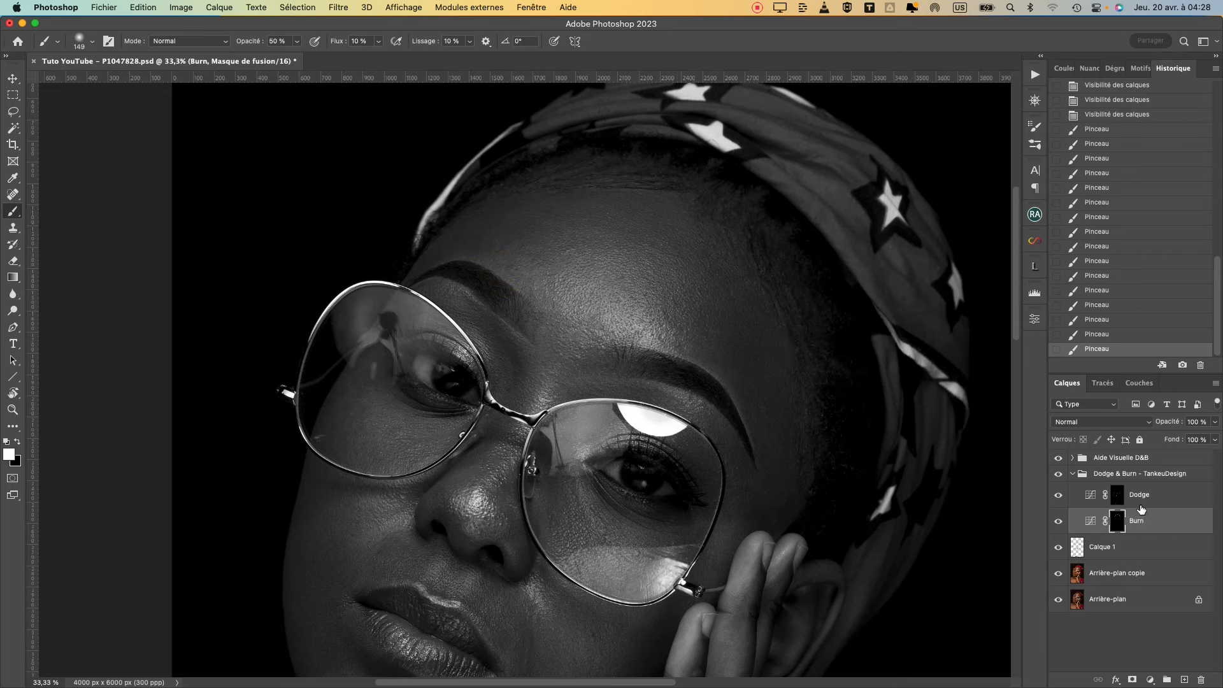
Step: Lighten the temple above the fingertips on the Dodge layer mask with a brush of about 81 px
left_click(1118, 497)
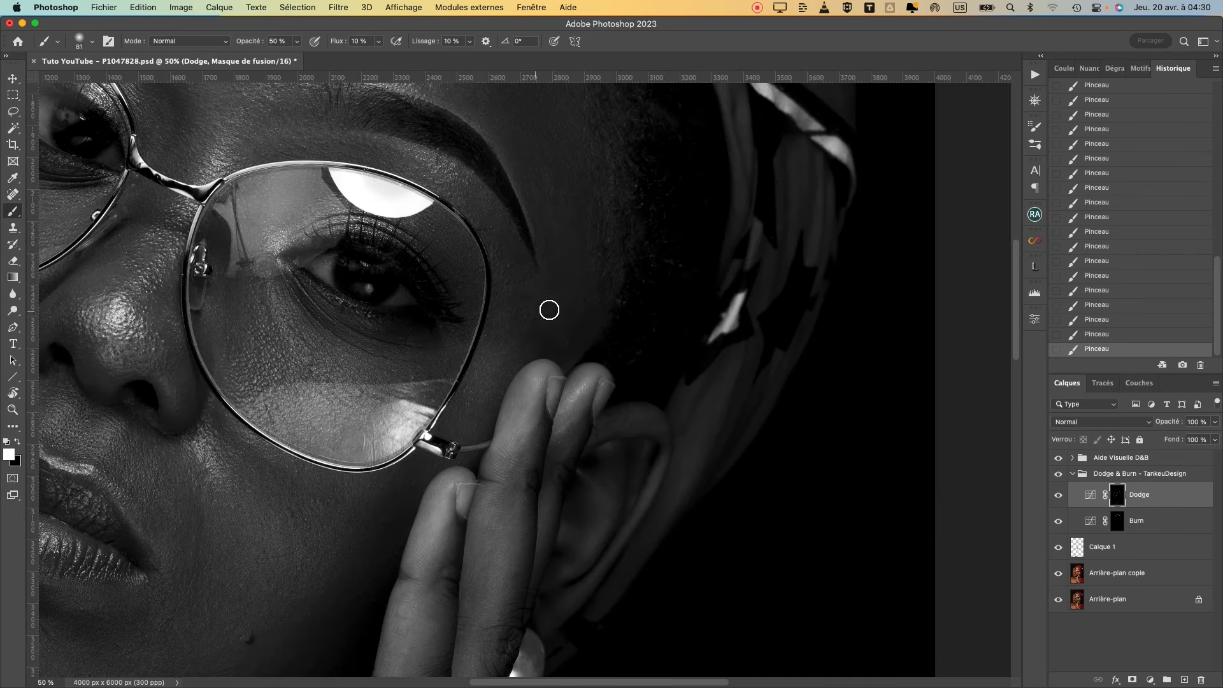
mouse_move(535, 300)
left_mouse_down()
mouse_move(513, 319)
mouse_move(541, 311)
mouse_move(546, 347)
left_mouse_up()
key("bracketright")
Step: Lighten the chin and cheek areas around the mouth on the Dodge layer mask, varying the brush size from about 238 px
scroll(587, 327, "down", 2)
left_click_drag(358, 293, 408, 293)
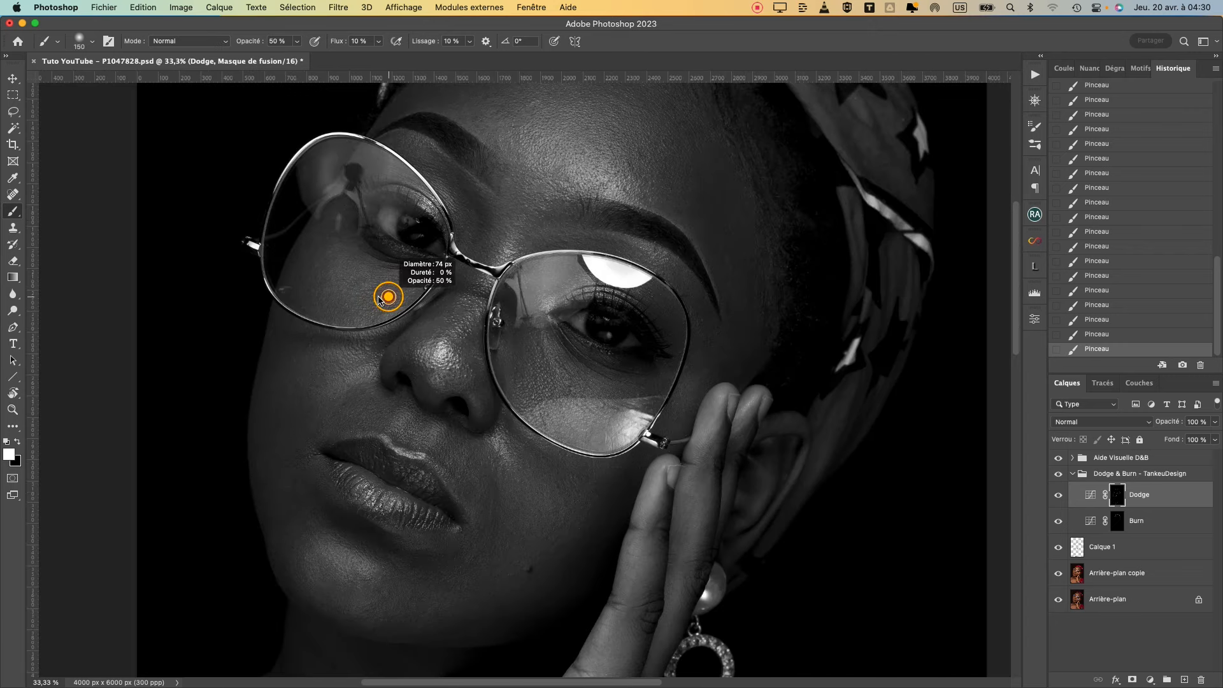
mouse_move(321, 407)
left_mouse_down()
mouse_move(423, 300)
mouse_move(448, 305)
left_mouse_up()
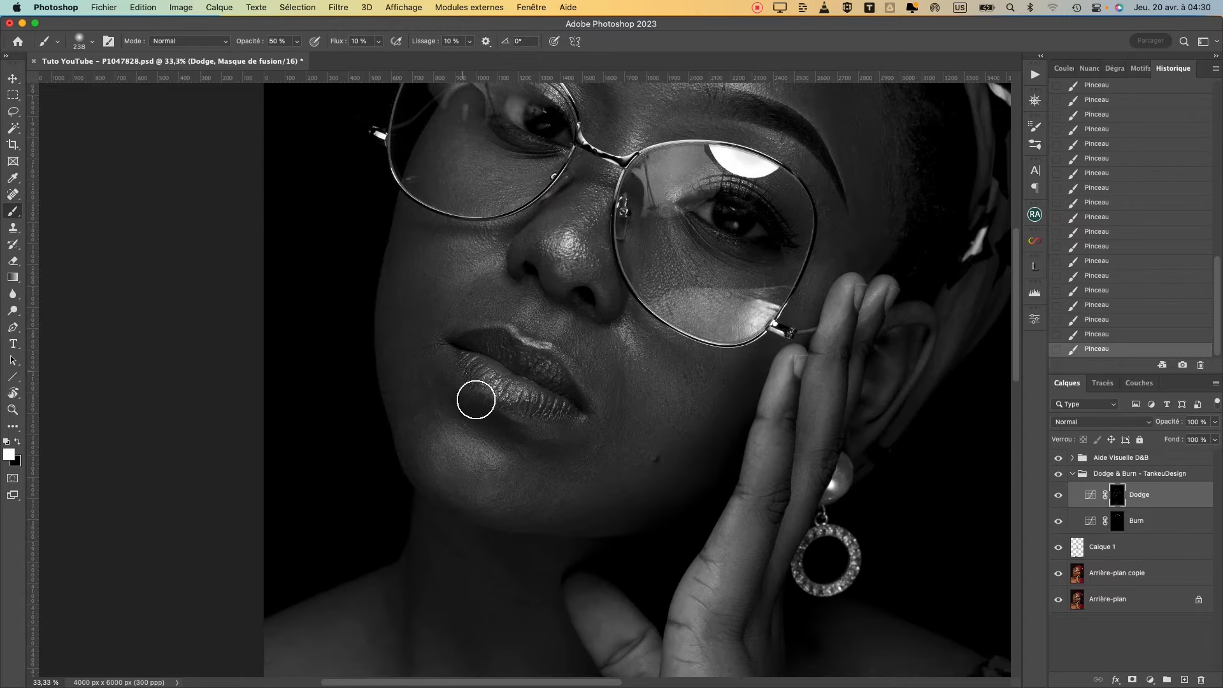
left_click_drag(537, 430, 473, 381)
left_click_drag(612, 348, 577, 349, "ctrl+alt")
left_click_drag(477, 415, 503, 414, "ctrl+alt")
left_click_drag(395, 246, 374, 255, "ctrl+alt")
mouse_move(322, 316)
left_mouse_down()
mouse_move(328, 341)
mouse_move(391, 335)
left_mouse_up()
left_click_drag(571, 353, 558, 352, "ctrl+alt")
mouse_move(560, 334)
left_mouse_down()
mouse_move(558, 356)
mouse_move(583, 374)
mouse_move(577, 415)
left_mouse_up()
key("super+plus")
Step: Darken a small patch of facial skin on the Burn layer mask with a reduced brush
left_click(1113, 519)
left_click_drag(572, 288, 556, 296, "ctrl+alt")
mouse_move(584, 291)
left_mouse_down()
mouse_move(595, 344)
mouse_move(573, 325)
left_mouse_up()
Step: Try lightening the same small skin patch on the Dodge layer mask, then undo the stroke
left_click(1122, 496)
mouse_move(580, 319)
left_mouse_down()
mouse_move(593, 342)
mouse_move(570, 366)
left_mouse_up()
key("super+z")
key("super+shift+z")
key("super+z")
Step: Darken the small skin patch further on the Burn layer mask
left_click(1117, 520)
left_click_drag(571, 320, 568, 336)
left_click_drag(572, 471, 662, 318)
Step: Lighten the neighbouring facial skin on the Dodge layer mask with a resized brush
left_click_drag(591, 294, 609, 293, "ctrl+alt")
left_click(1117, 497)
left_click_drag(540, 268, 585, 282)
mouse_move(495, 627)
left_mouse_down()
mouse_move(544, 353)
mouse_move(543, 231)
left_mouse_up()
Step: Hide the Aide Visuelle D&B group, compare the portrait with and without the Dodge & Burn group, and collapse that group
key("super+minus")
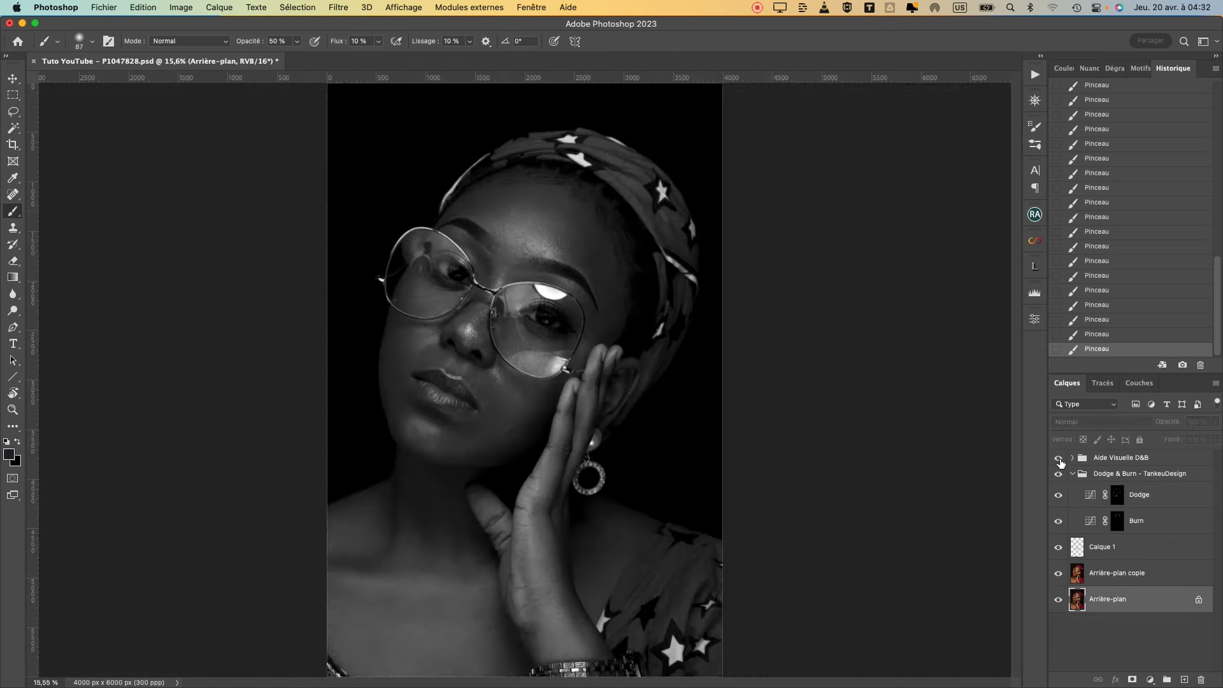
left_click(1059, 459)
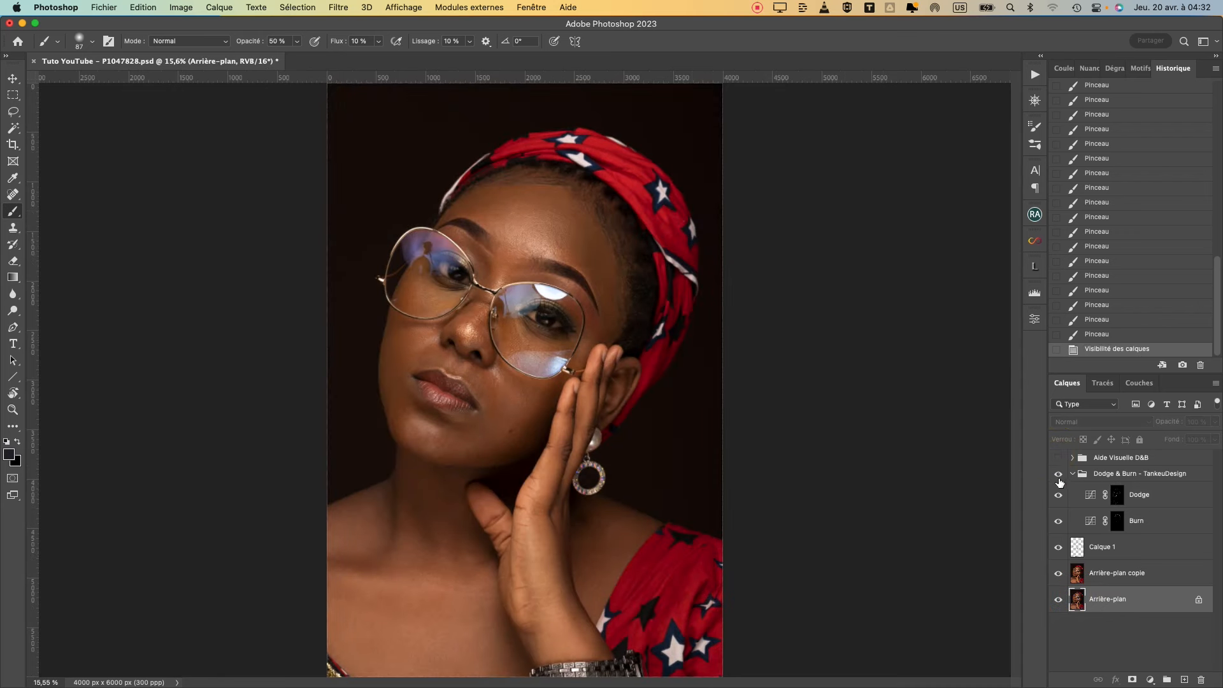
left_click(1058, 475)
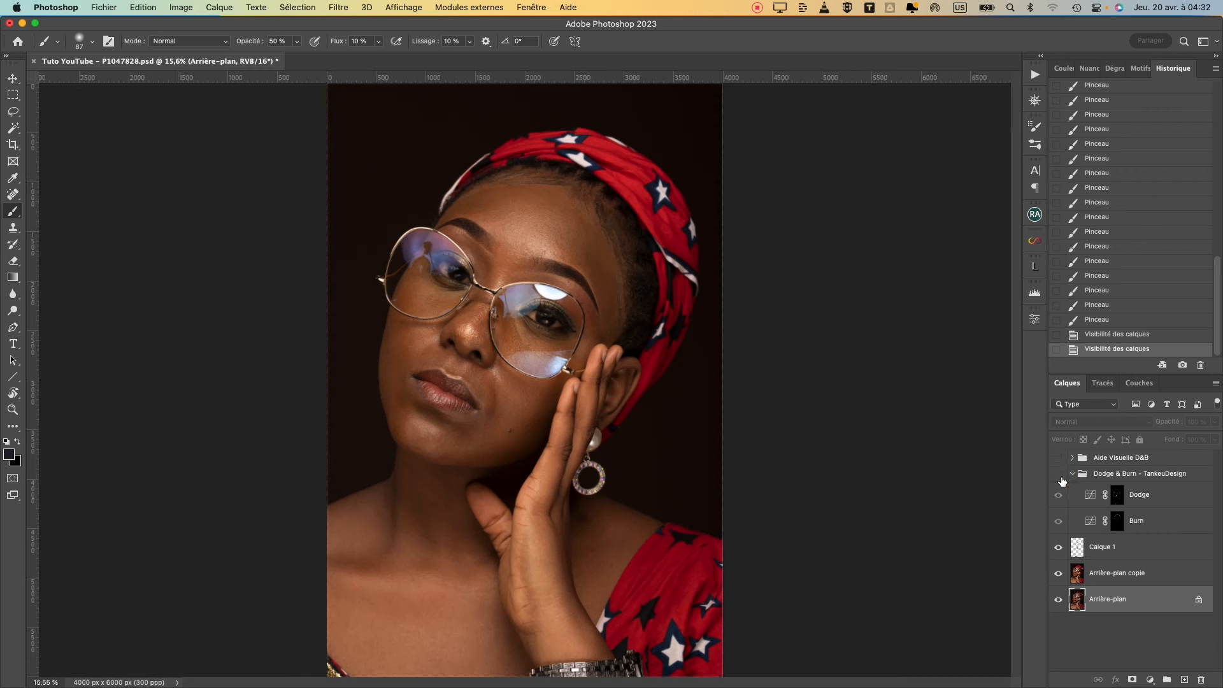
left_click(1060, 473)
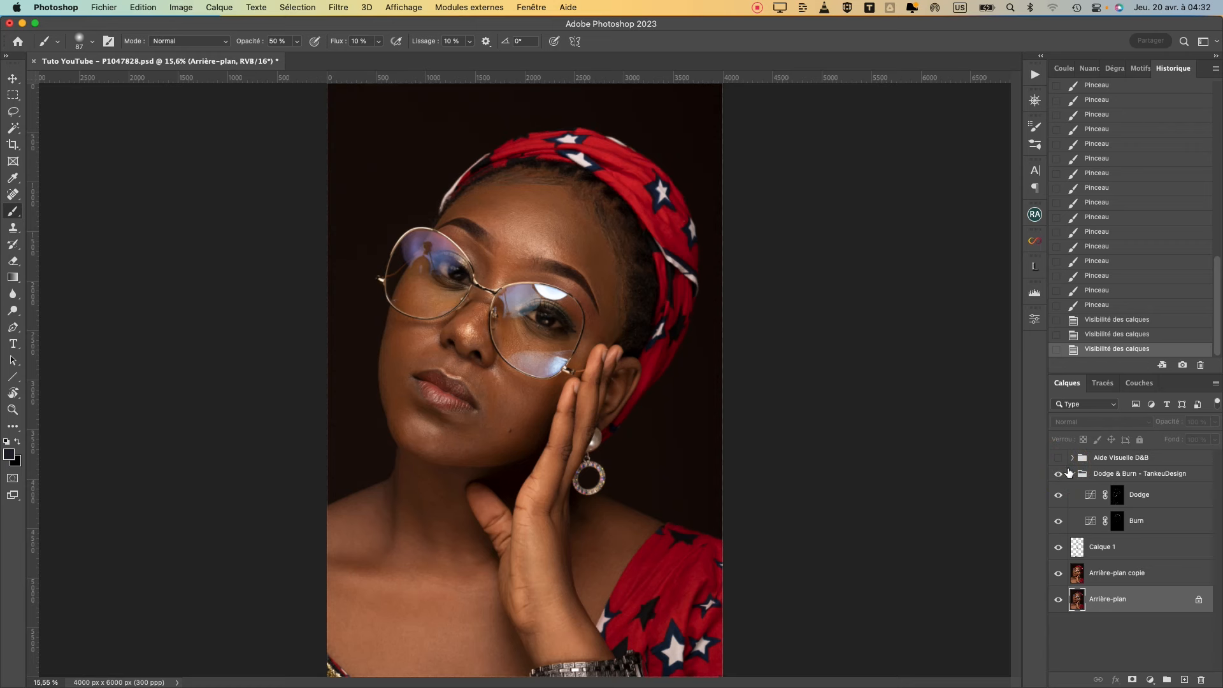
left_click(1073, 474)
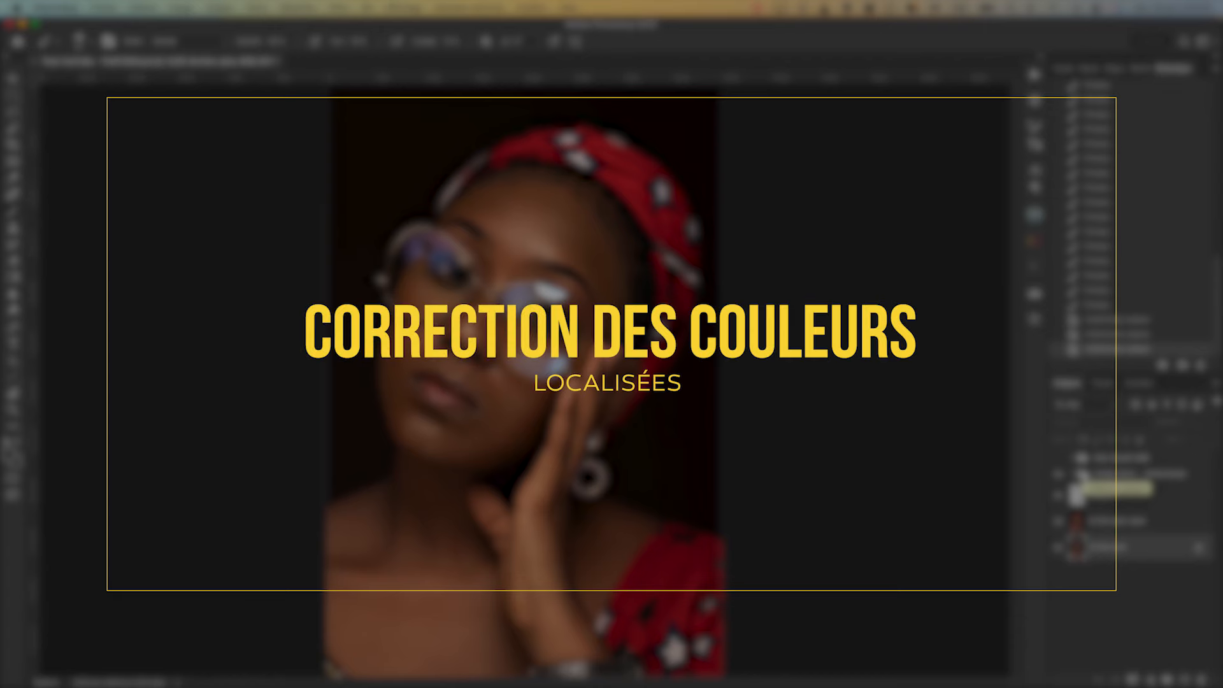
Step: Examine the colour portrait closely for uneven skin tones on the cheeks, lips, eyes, forehead and chin
key("super+plus")
key("super+plus")
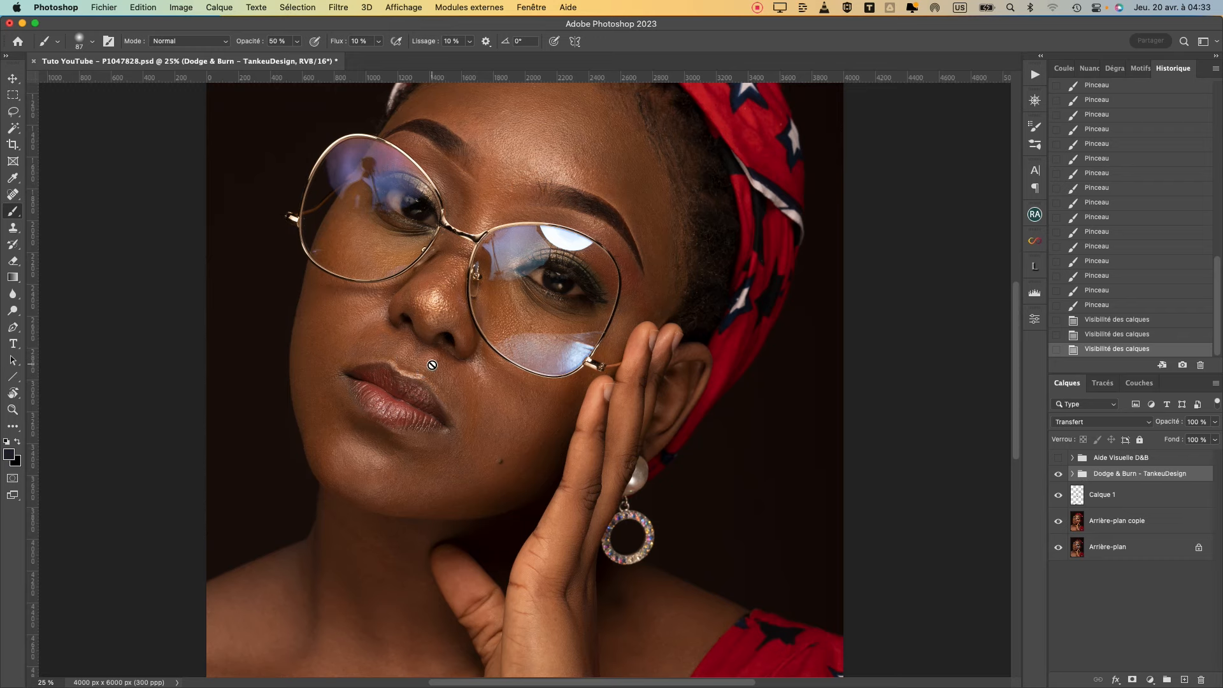
key("super+plus")
key("super+plus")
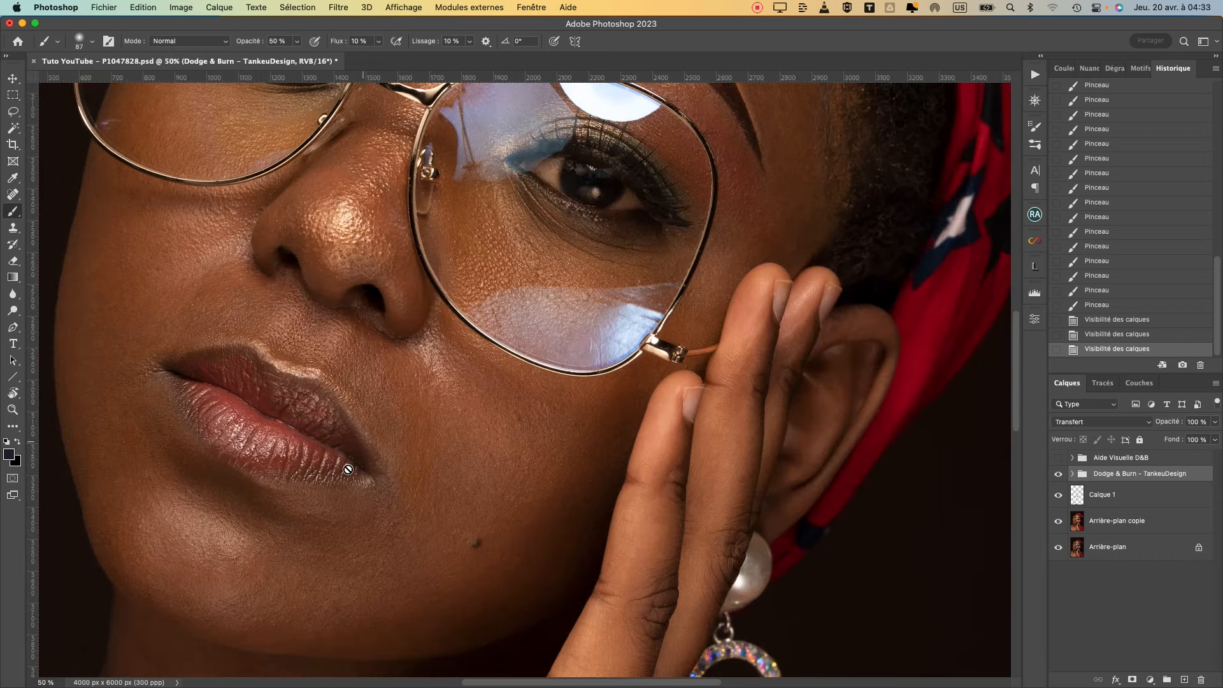
left_click_drag(371, 539, 563, 533)
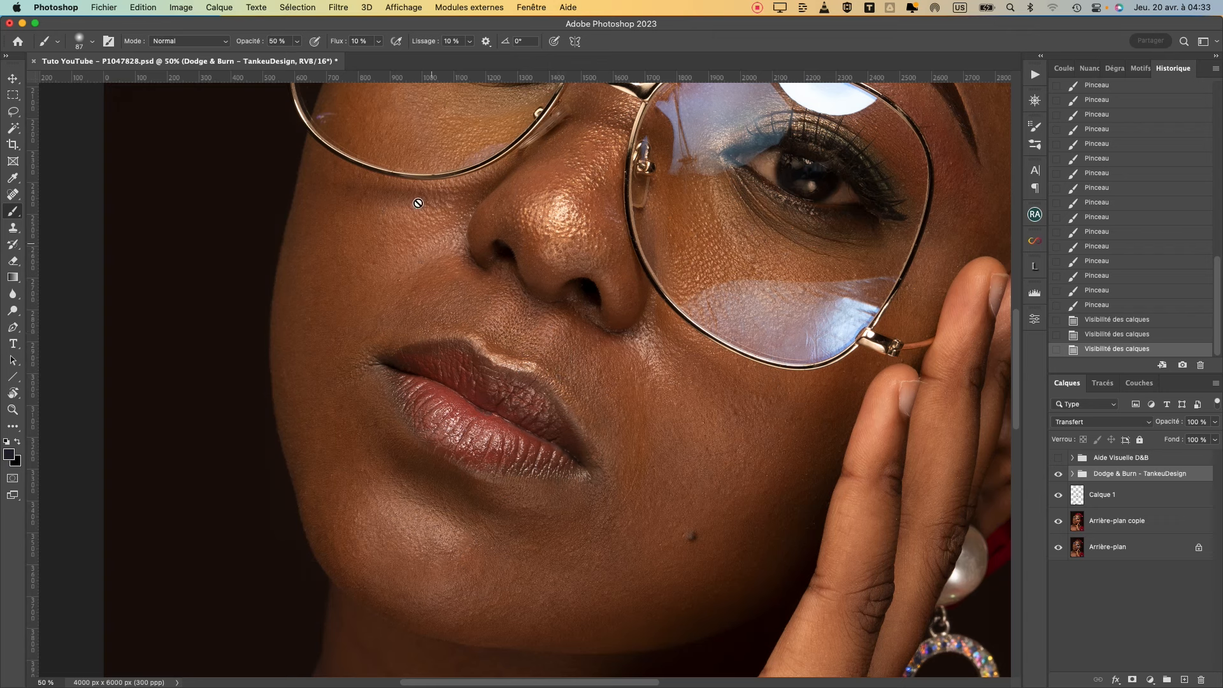
mouse_move(619, 360)
left_mouse_down()
mouse_move(482, 318)
mouse_move(455, 441)
mouse_move(550, 441)
mouse_move(581, 500)
mouse_move(643, 433)
mouse_move(622, 491)
left_mouse_up()
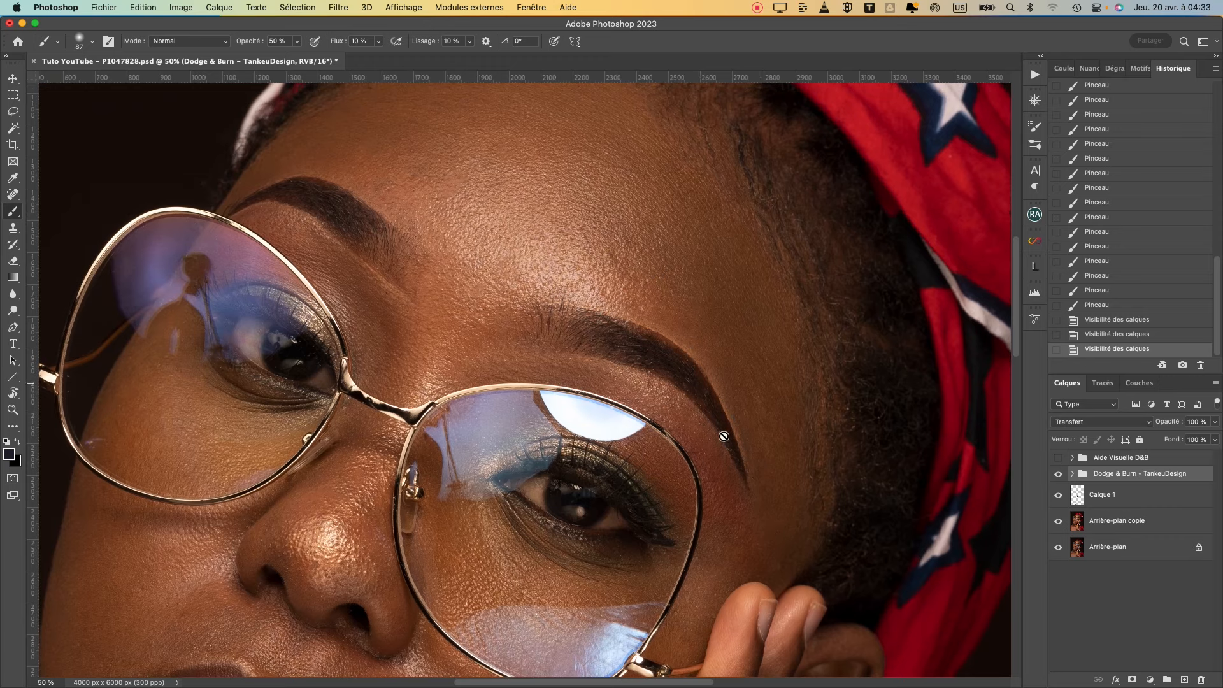
left_click_drag(553, 289, 643, 408)
left_click_drag(706, 283, 529, 300)
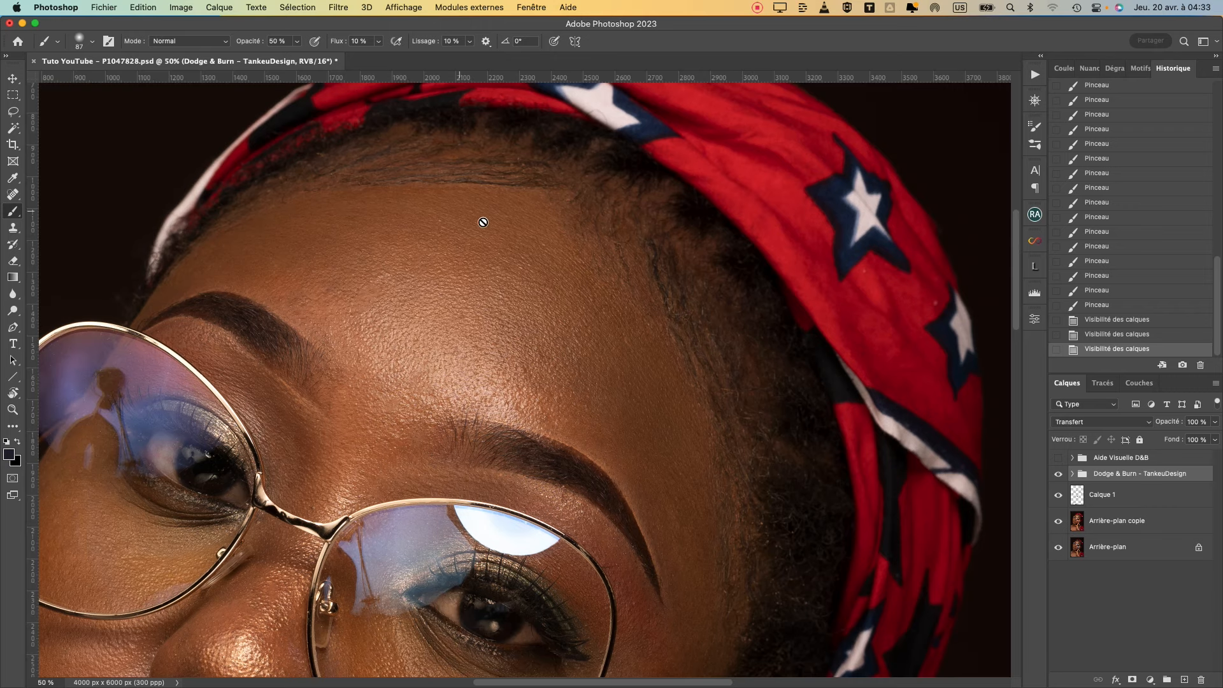
scroll(382, 434, "down", 20)
scroll(382, 435, "left", 5)
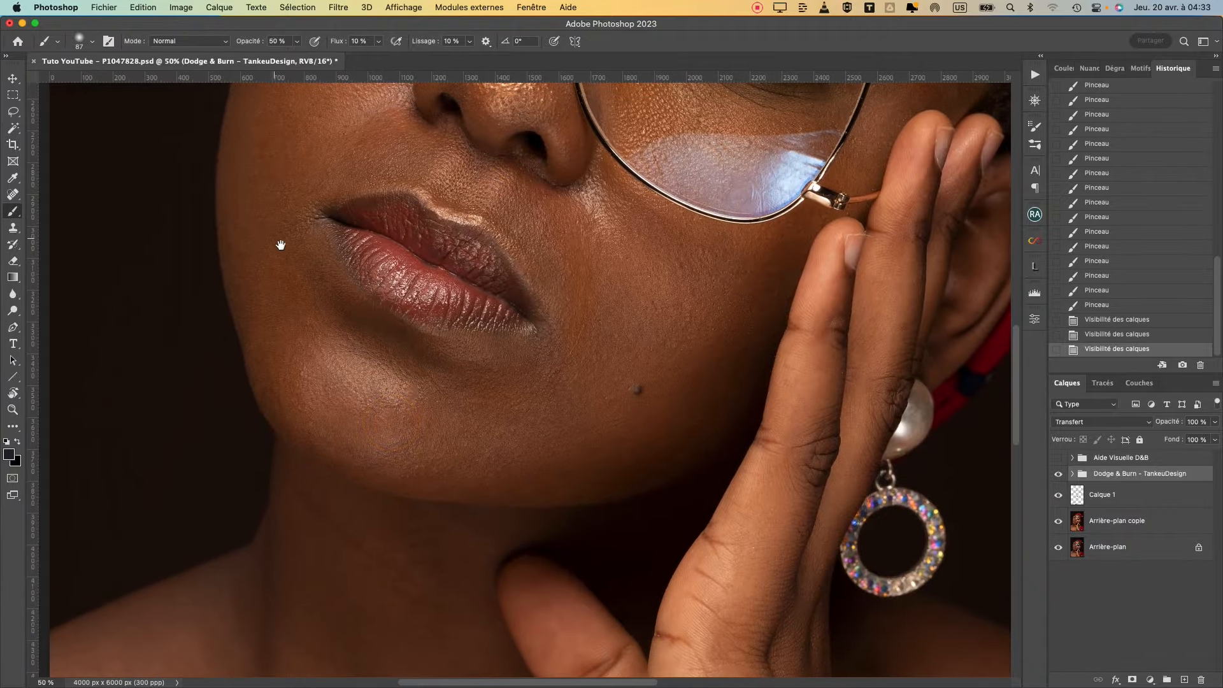
scroll(284, 245, "up", 10)
scroll(283, 246, "right", 3)
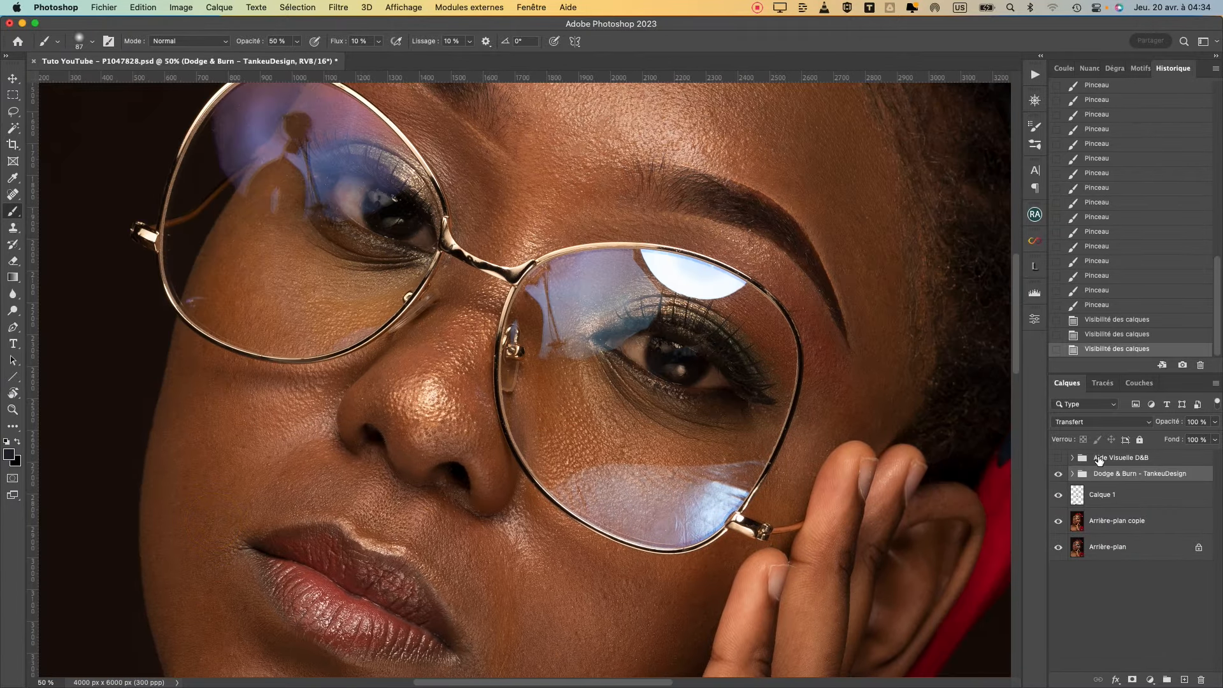
Step: Delete the Aide Visuelle D&B group and its contents
left_click(1099, 459)
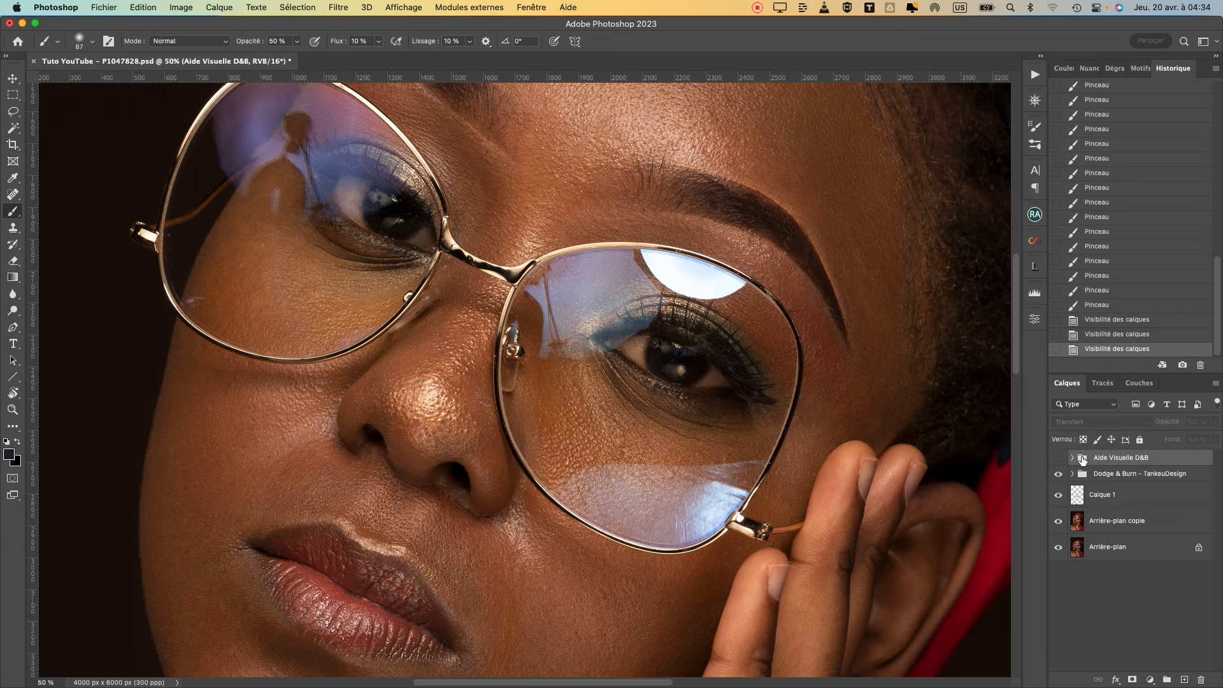
left_click_drag(1083, 460, 1204, 681)
left_click(1109, 457)
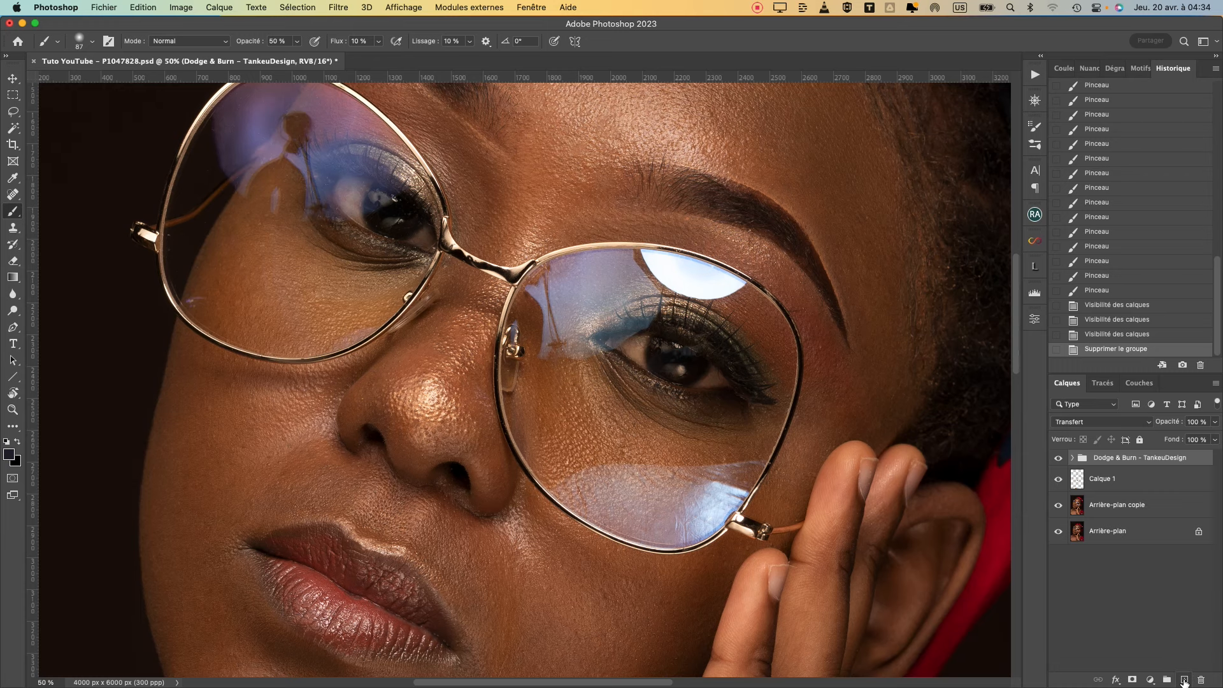
Step: Add a new layer above the Dodge & Burn group and set its blend mode to Couleur
left_click(1185, 681)
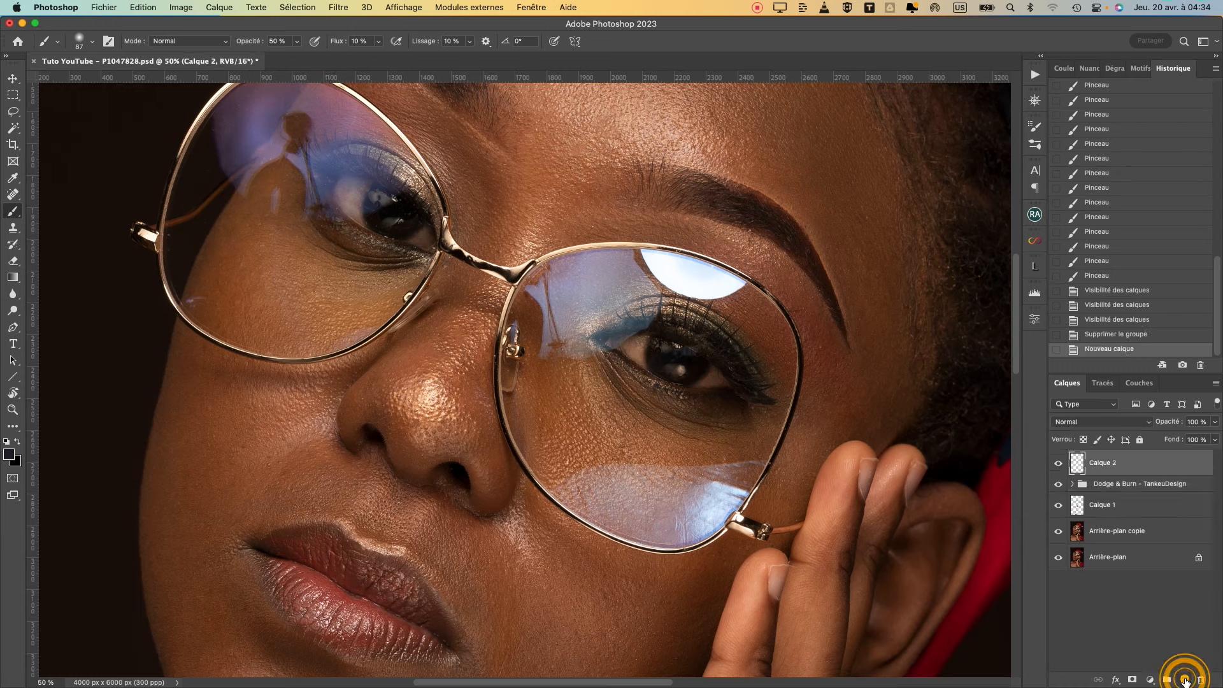
left_click(1135, 425)
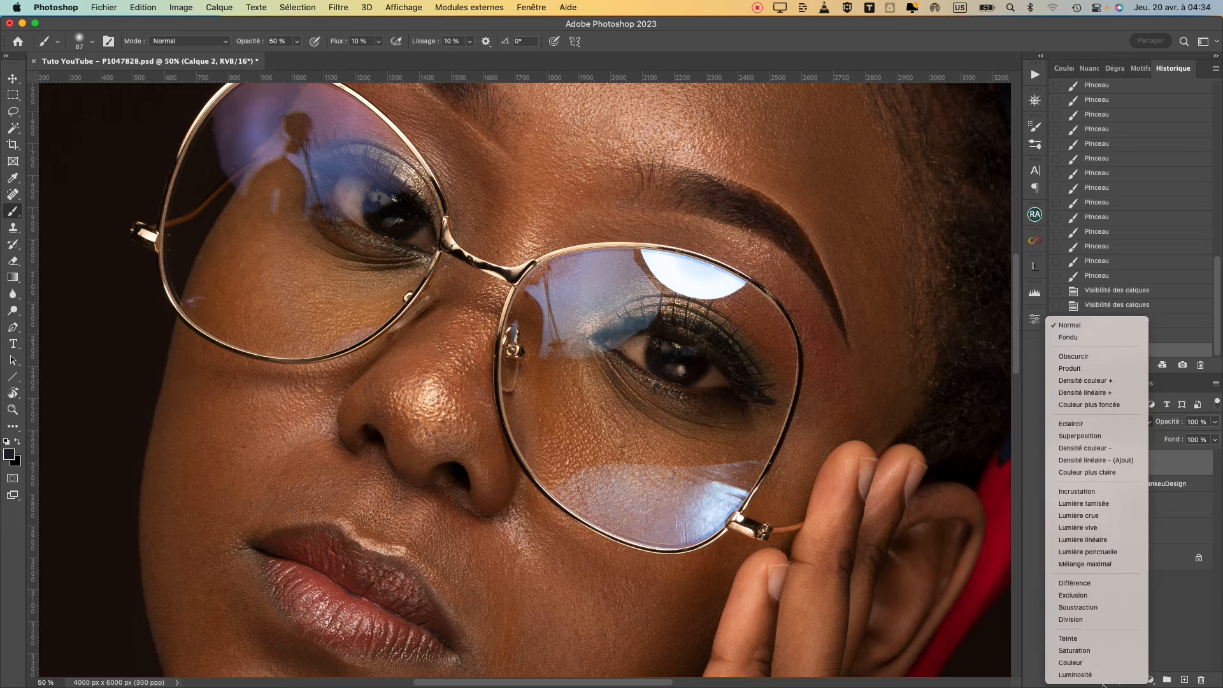
left_click(1090, 662)
left_click_drag(609, 249, 552, 383)
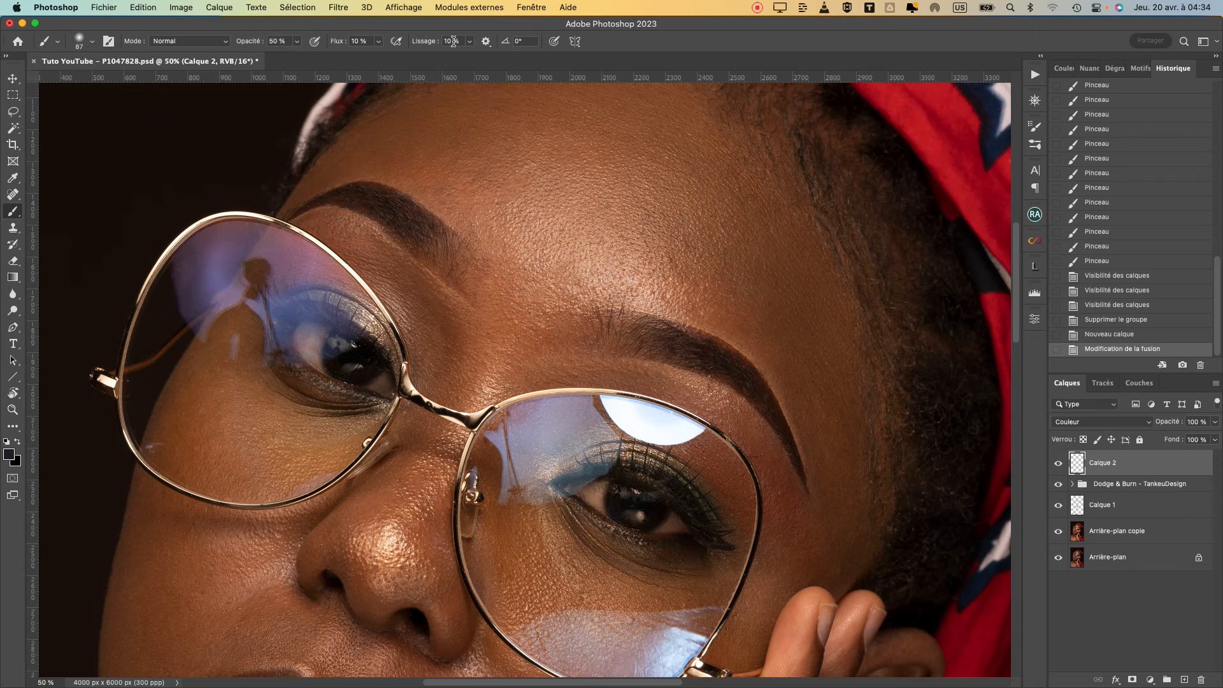
Step: Raise the hardness of the D&B brush slightly
right_click(606, 255)
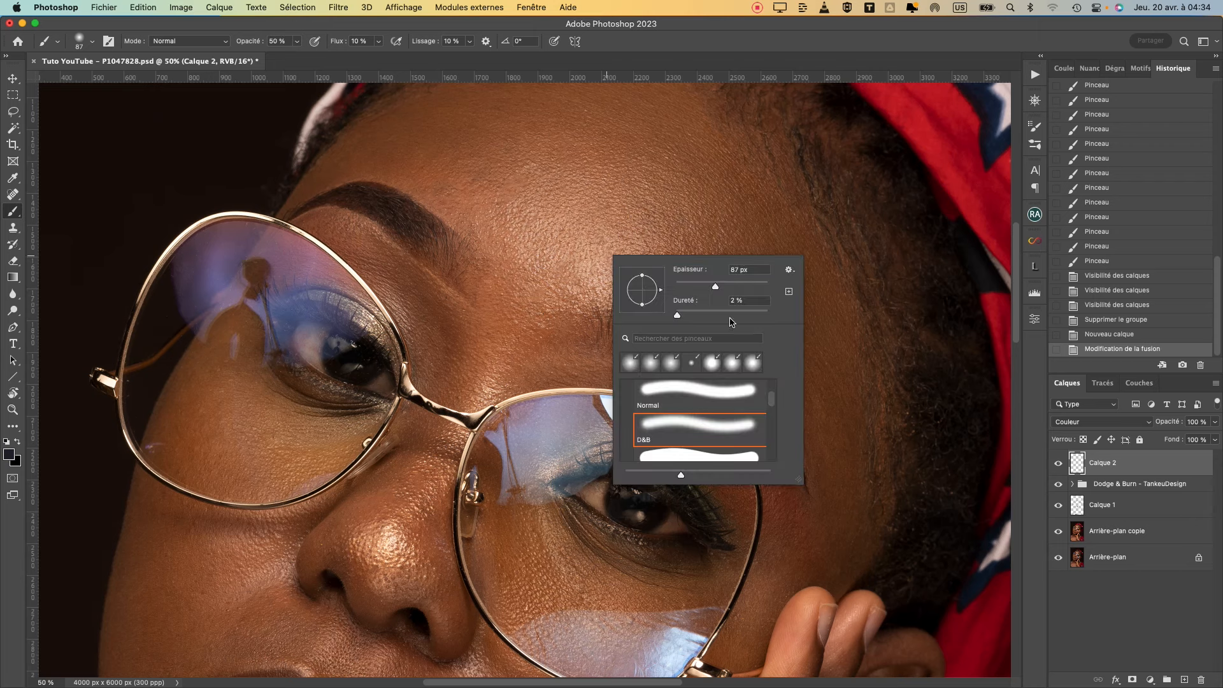
left_click_drag(678, 317, 694, 318)
key("super+minus")
key("super+plus")
left_click_drag(555, 615, 660, 428)
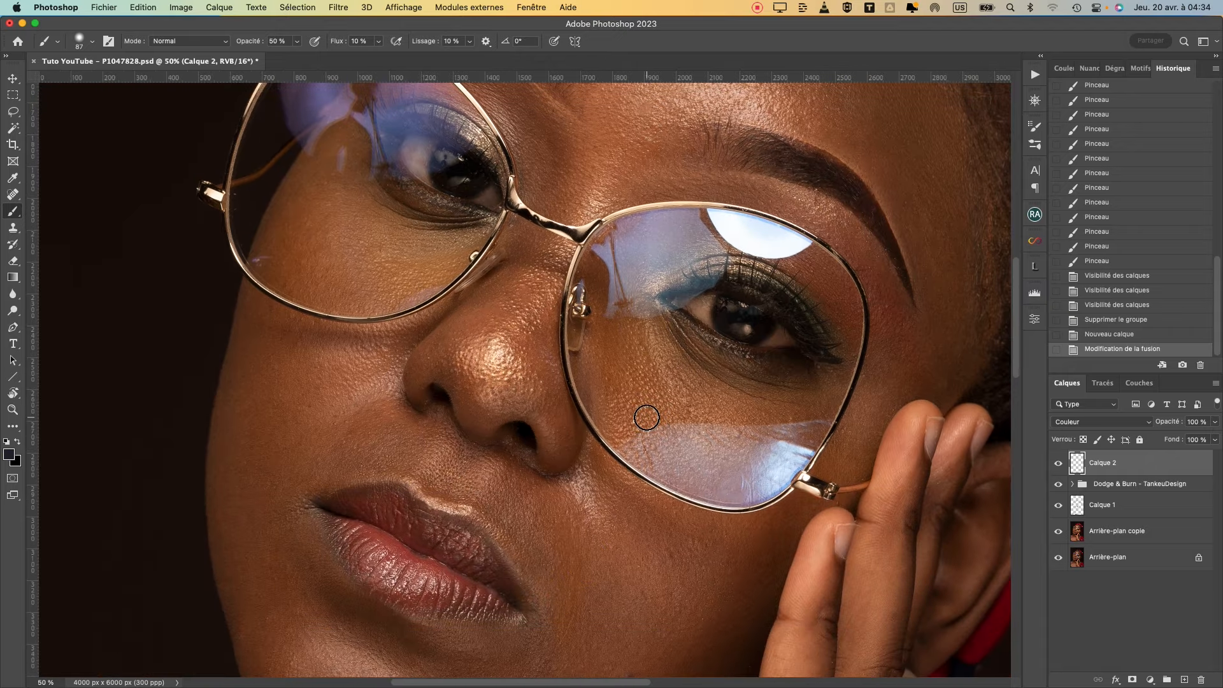
Step: Rename the new Couleur layer as "Correction des couleurs"
left_click_drag(387, 554, 418, 417)
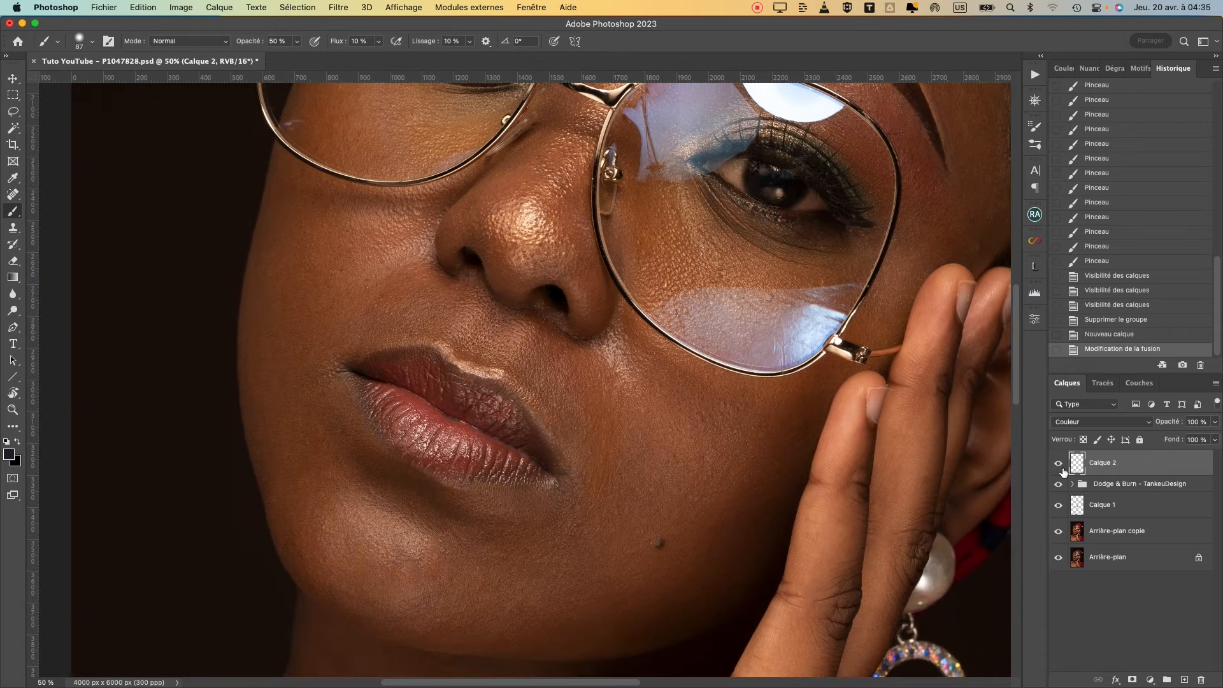
double_click(1105, 469)
type("Correction des couleurs")
key("Return")
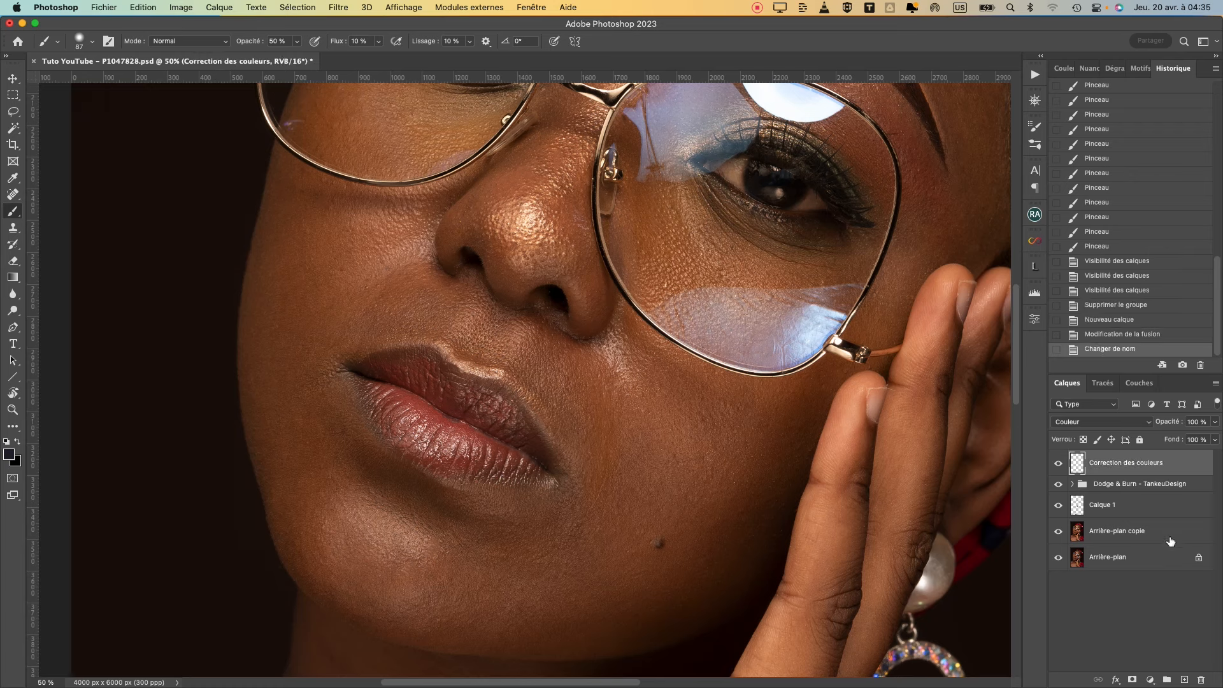
Step: Rename the layer Calque 1 as "Elimination des défauts"
left_click(1108, 504)
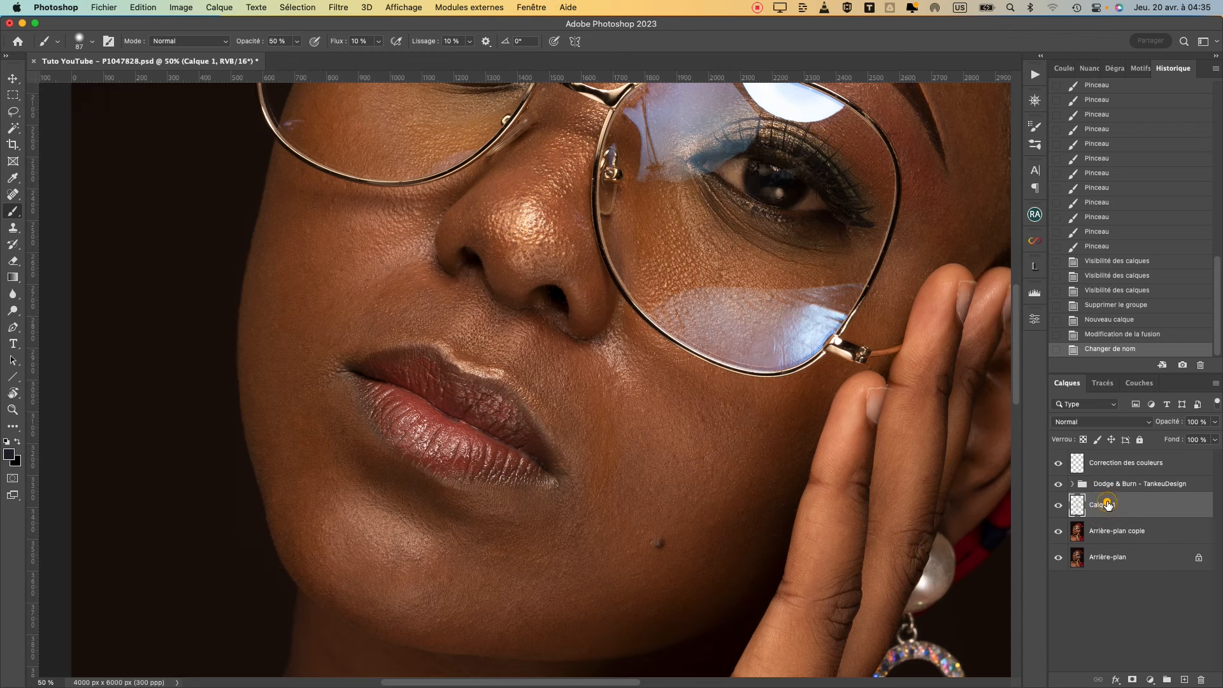
double_click(1108, 503)
type("Elimination des défauts")
key("Return")
Step: On the Correction des couleurs layer, paint sampled cheek colour above the lips and across the cheek, using a brush of about 156 to 233 px
left_click(1134, 463)
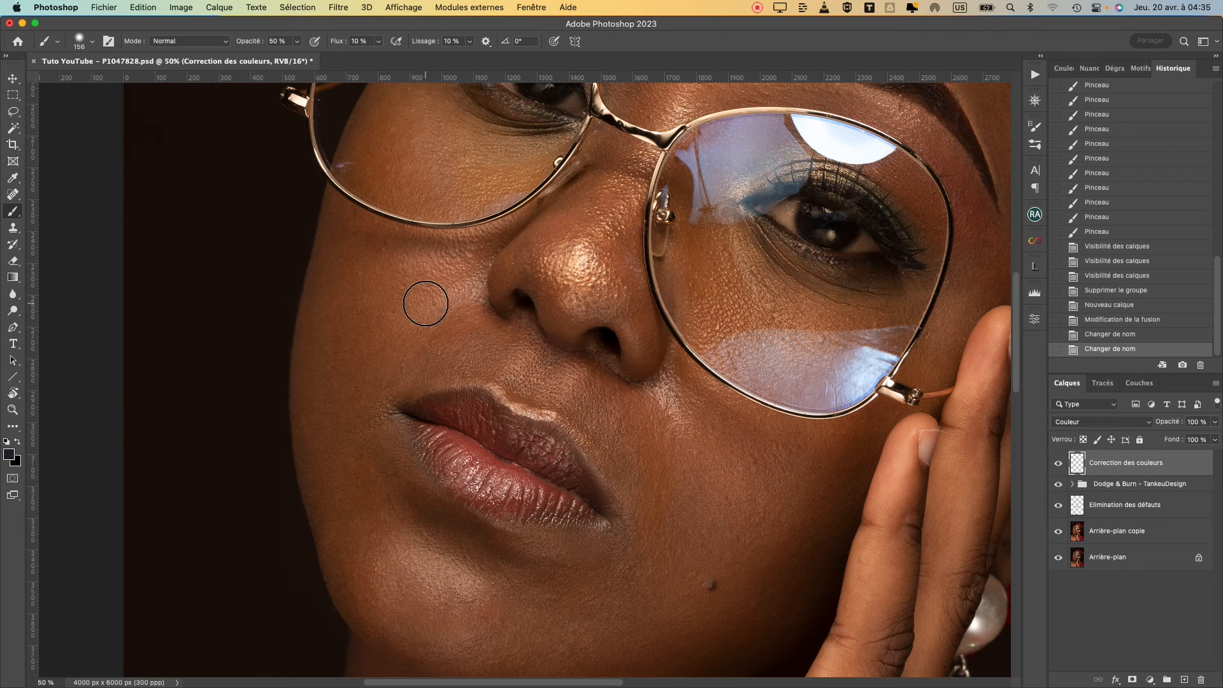
left_click(392, 282, "alt")
left_click(391, 286, "alt")
mouse_move(467, 351)
left_mouse_down()
mouse_move(485, 348)
mouse_move(491, 365)
mouse_move(472, 353)
mouse_move(440, 376)
left_mouse_up()
left_click(519, 371)
mouse_move(539, 364)
left_mouse_down()
mouse_move(512, 351)
mouse_move(487, 350)
mouse_move(420, 368)
mouse_move(527, 354)
mouse_move(488, 357)
left_mouse_up()
left_click_drag(533, 394, 582, 405)
left_click_drag(704, 467, 685, 464)
mouse_move(657, 438)
left_mouse_down()
mouse_move(650, 507)
mouse_move(652, 428)
left_mouse_up()
left_click_drag(663, 433, 688, 440)
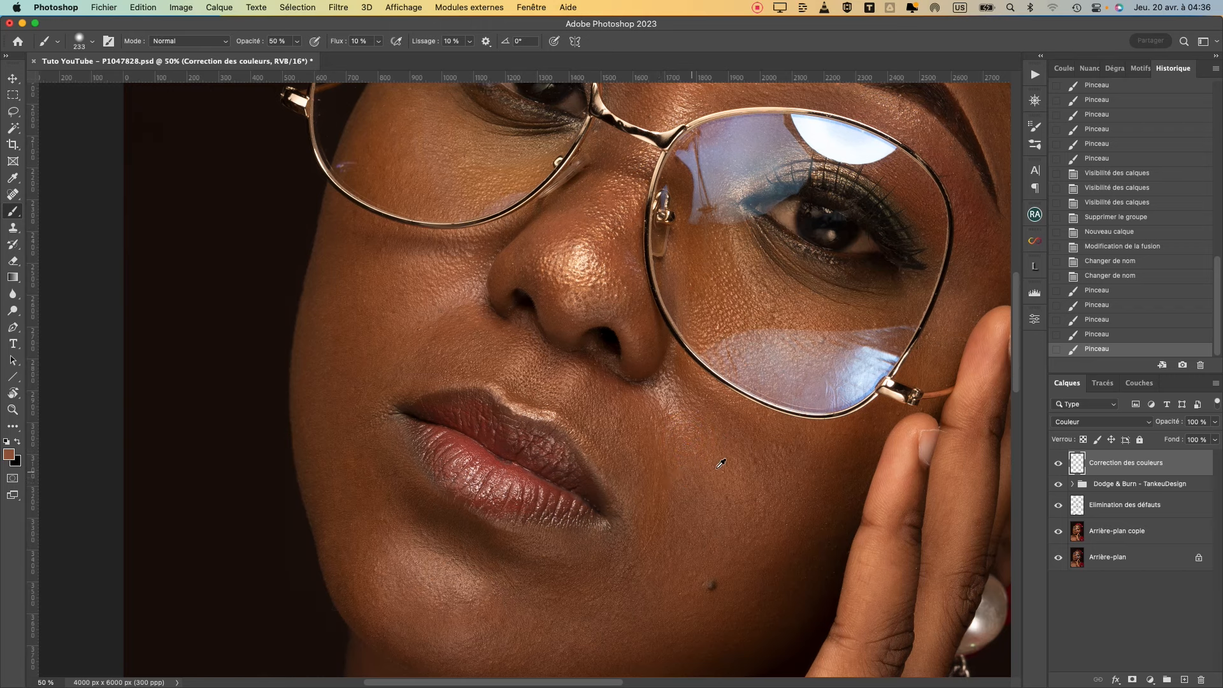
Step: Sample a darker skin tone near the hand and paint it over the orange patch beside the mouth
left_click(792, 514, "alt")
mouse_move(748, 516)
left_mouse_down()
mouse_move(690, 417)
mouse_move(676, 459)
left_mouse_up()
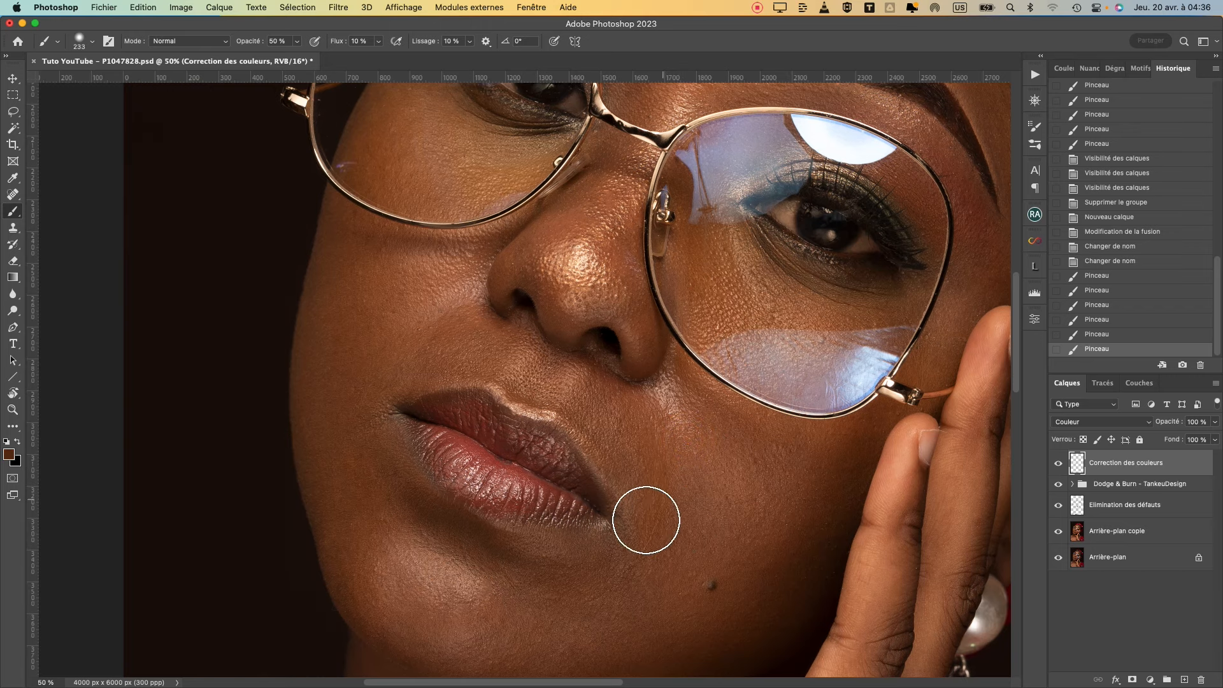
mouse_move(581, 556)
left_mouse_down()
mouse_move(582, 345)
mouse_move(614, 330)
mouse_move(573, 333)
mouse_move(593, 337)
left_mouse_up()
key("super+minus")
key("super+minus")
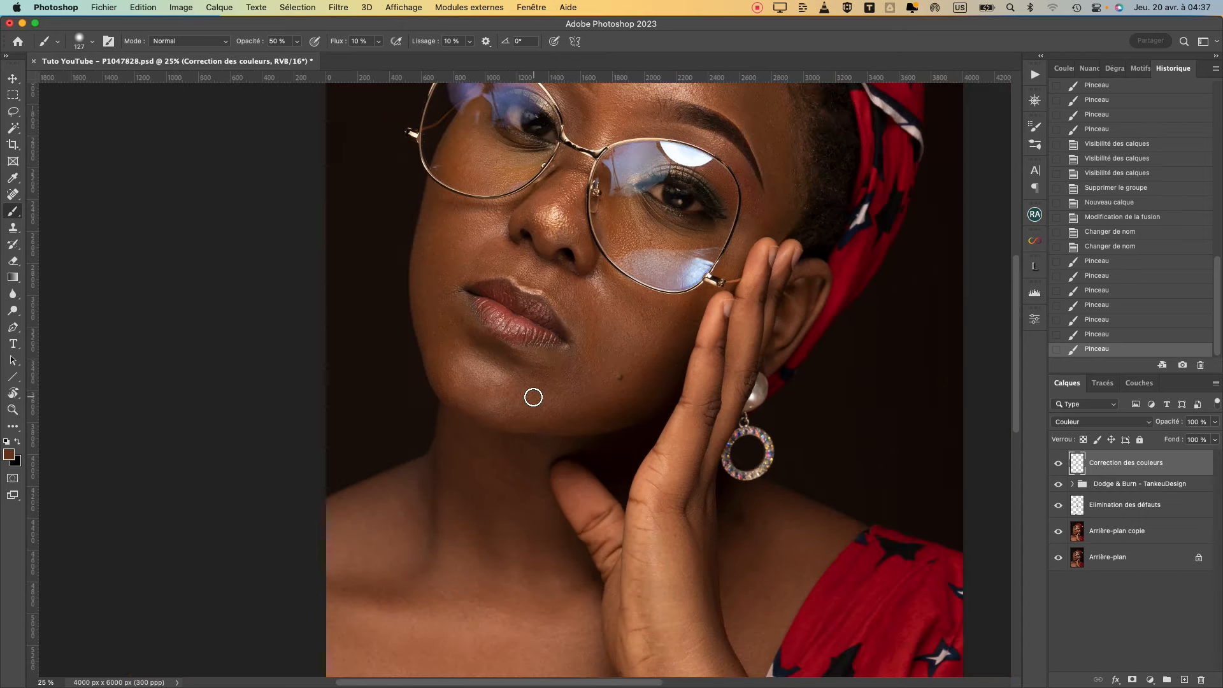
Step: Even out the colour of the cheek, the skin below the nose and the mouth corner with sampled skin tones
left_click_drag(470, 293, 415, 406)
left_click(583, 474, "alt")
left_click_drag(576, 437, 603, 437)
mouse_move(595, 418)
left_mouse_down()
mouse_move(565, 434)
mouse_move(552, 404)
left_mouse_up()
mouse_move(469, 373)
left_mouse_down()
mouse_move(384, 351)
mouse_move(442, 365)
left_mouse_up()
left_click(383, 350, "alt")
left_click_drag(498, 393, 518, 421)
Step: Paint sampled skin tones over the chin and up the outer cheek to just below the glasses
left_click(467, 515, "alt")
left_click_drag(471, 511, 461, 505)
left_click_drag(461, 505, 480, 495)
left_click(386, 448, "alt")
left_click_drag(377, 397, 380, 360)
mouse_move(383, 337)
left_mouse_down()
mouse_move(390, 323)
mouse_move(422, 333)
left_mouse_up()
left_click(400, 327, "alt")
Step: Paint sampled skin tones under the eye behind the far lens, with a brush of about 263 px
left_click(413, 272, "alt")
mouse_move(411, 272)
left_mouse_down()
mouse_move(419, 238)
mouse_move(467, 265)
mouse_move(429, 238)
mouse_move(477, 258)
left_mouse_up()
left_click(401, 264, "alt")
mouse_move(390, 254)
left_mouse_down()
mouse_move(399, 235)
mouse_move(425, 249)
left_mouse_up()
left_click(397, 282, "alt")
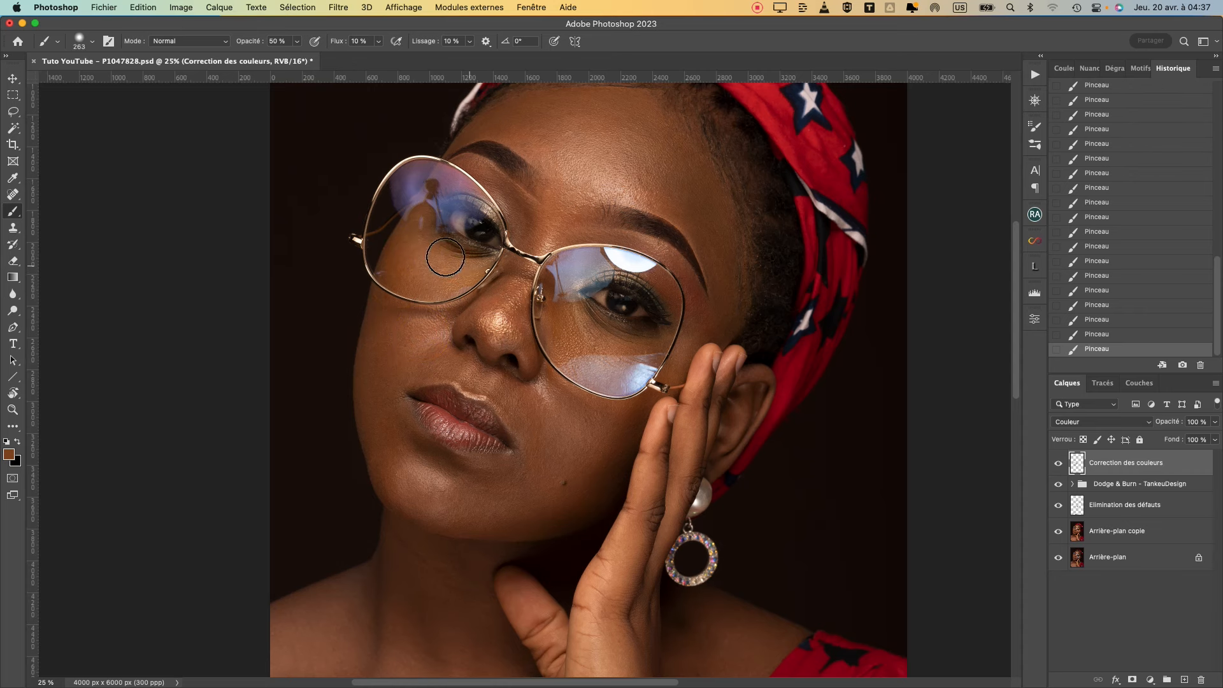
Step: Compare the portrait with and without the Correction des couleurs layer, overall and closer up
left_click(1059, 463)
left_click(1059, 463)
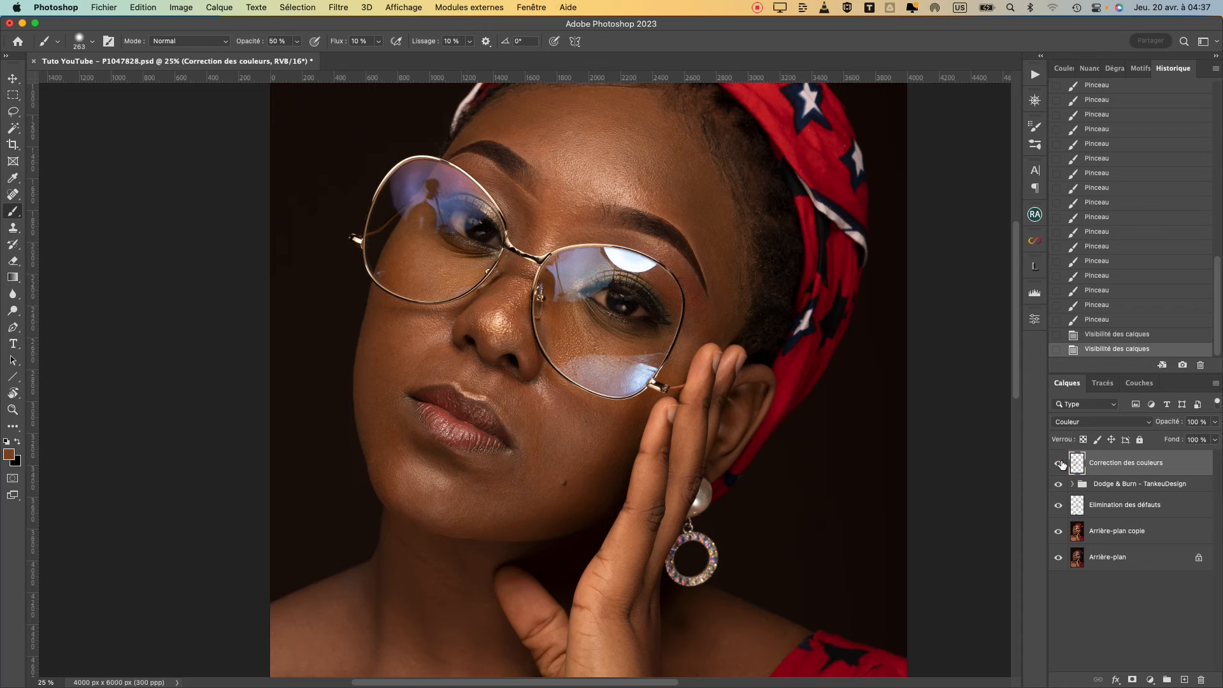
key("super+plus")
left_click(1060, 463)
left_click(1060, 465)
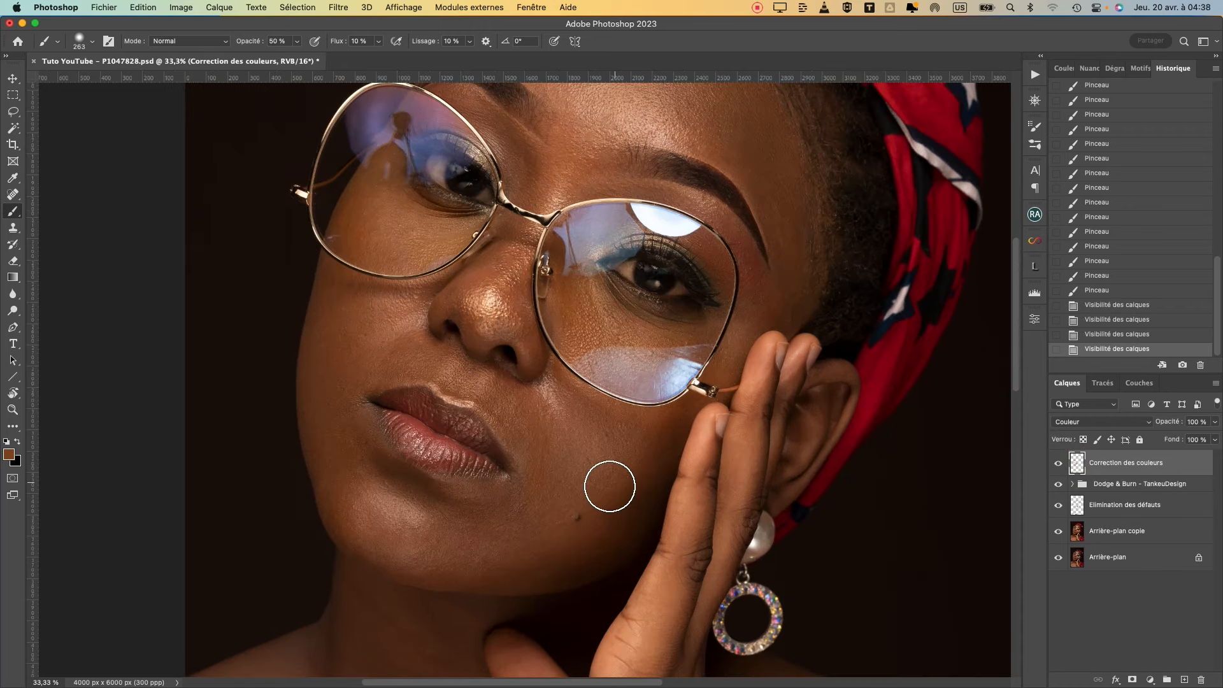
Step: Paint the sampled skin colour over the cheek and above the upper lip, enlarging the brush to about 371 px
mouse_move(566, 487)
left_mouse_down()
mouse_move(471, 374)
mouse_move(449, 377)
left_mouse_up()
mouse_move(426, 364)
left_mouse_down()
mouse_move(453, 367)
mouse_move(485, 392)
left_mouse_up()
left_click_drag(506, 416, 535, 433)
left_click_drag(601, 459, 573, 439)
left_click_drag(554, 426, 582, 426)
left_click_drag(570, 473, 573, 470)
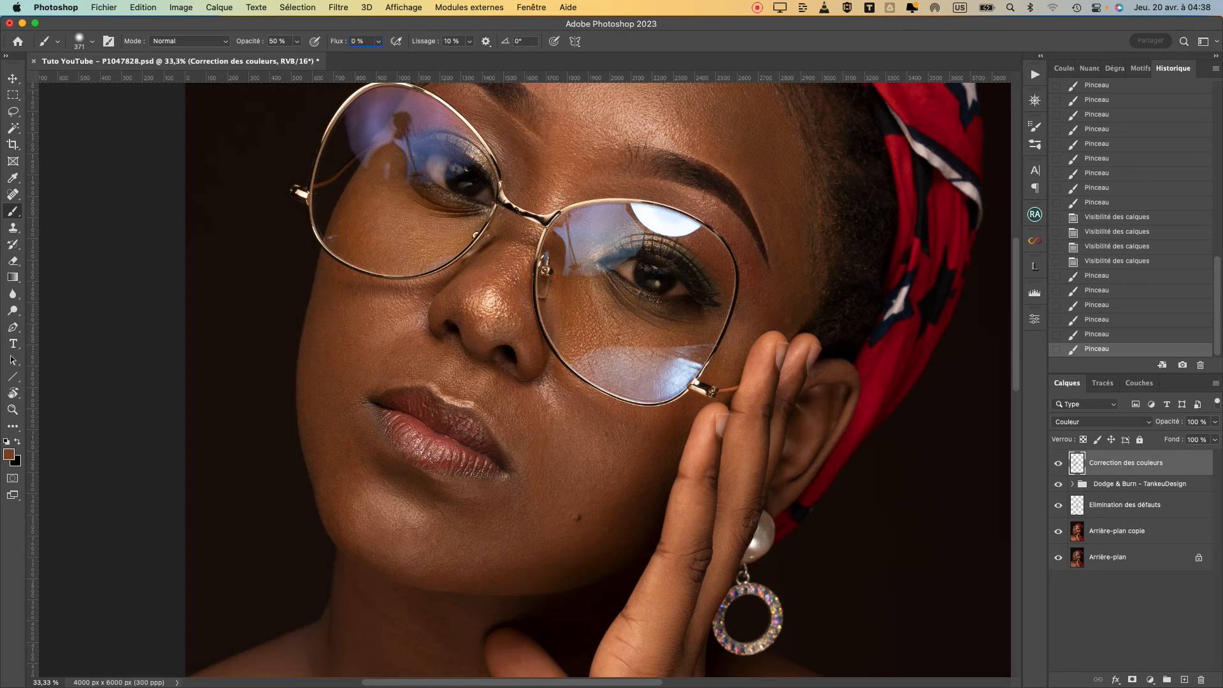
Step: Set the brush flow to 50% and paint sampled skin colour under the eye behind the far lens
scroll(446, 456, "right", 2)
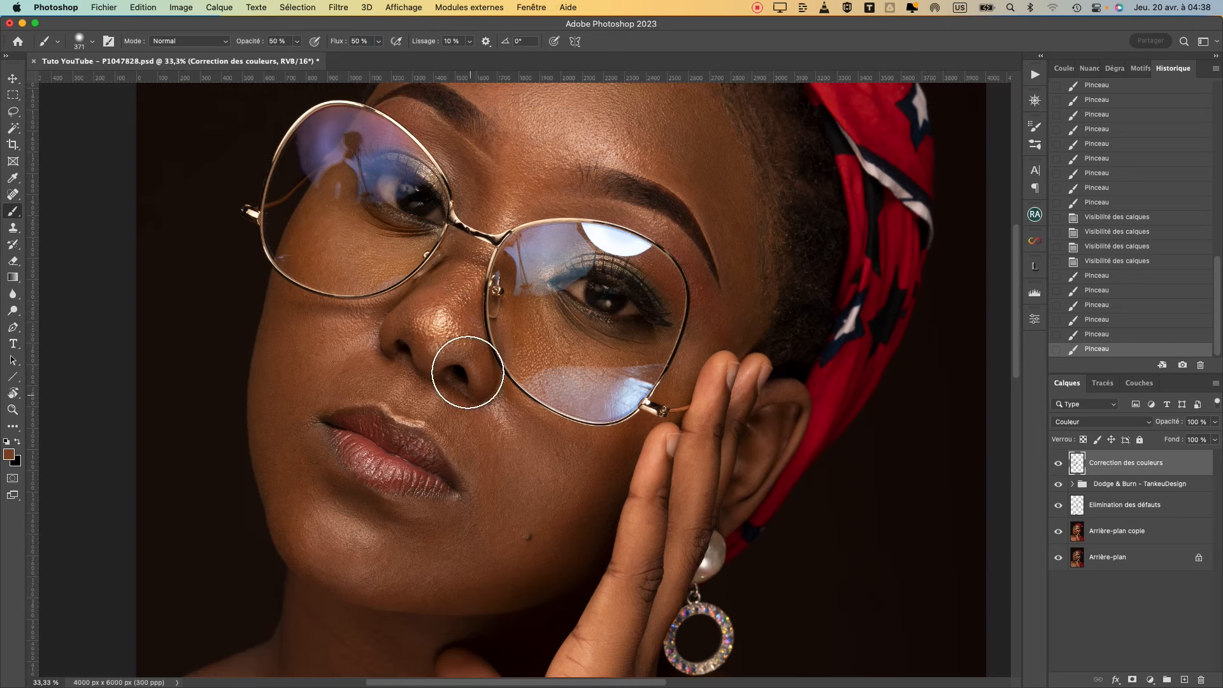
left_click(350, 249, "alt")
mouse_move(320, 259)
left_mouse_down()
mouse_move(343, 251)
mouse_move(332, 227)
mouse_move(390, 249)
mouse_move(349, 236)
left_mouse_up()
mouse_move(344, 220)
left_mouse_down()
mouse_move(418, 242)
mouse_move(403, 262)
left_mouse_up()
mouse_move(342, 240)
left_mouse_down()
mouse_move(350, 265)
mouse_move(398, 262)
left_mouse_up()
Step: Paint sampled skin colour under the eye behind the near lens and on the temple above the fingertips
left_click_drag(601, 371, 509, 283)
left_click(472, 280, "alt")
mouse_move(461, 278)
left_mouse_down()
mouse_move(491, 300)
mouse_move(479, 268)
left_mouse_up()
left_click_drag(595, 295, 586, 296)
mouse_move(596, 295)
left_mouse_down()
mouse_move(618, 324)
mouse_move(677, 251)
left_mouse_up()
left_click(637, 314, "alt")
Step: Paint sampled skin tones over the cheek beside the mouth and above the lip corner, with a brush of about 355 px
mouse_move(496, 410)
left_mouse_down()
mouse_move(541, 349)
mouse_move(583, 336)
left_mouse_up()
left_click(574, 402, "alt")
mouse_move(532, 301)
left_mouse_down()
mouse_move(498, 325)
mouse_move(589, 339)
left_mouse_up()
mouse_move(473, 265)
left_mouse_down()
mouse_move(453, 265)
mouse_move(477, 268)
mouse_move(460, 273)
left_mouse_up()
left_click(604, 340, "alt")
left_click(426, 243, "alt")
left_click_drag(475, 260, 597, 327)
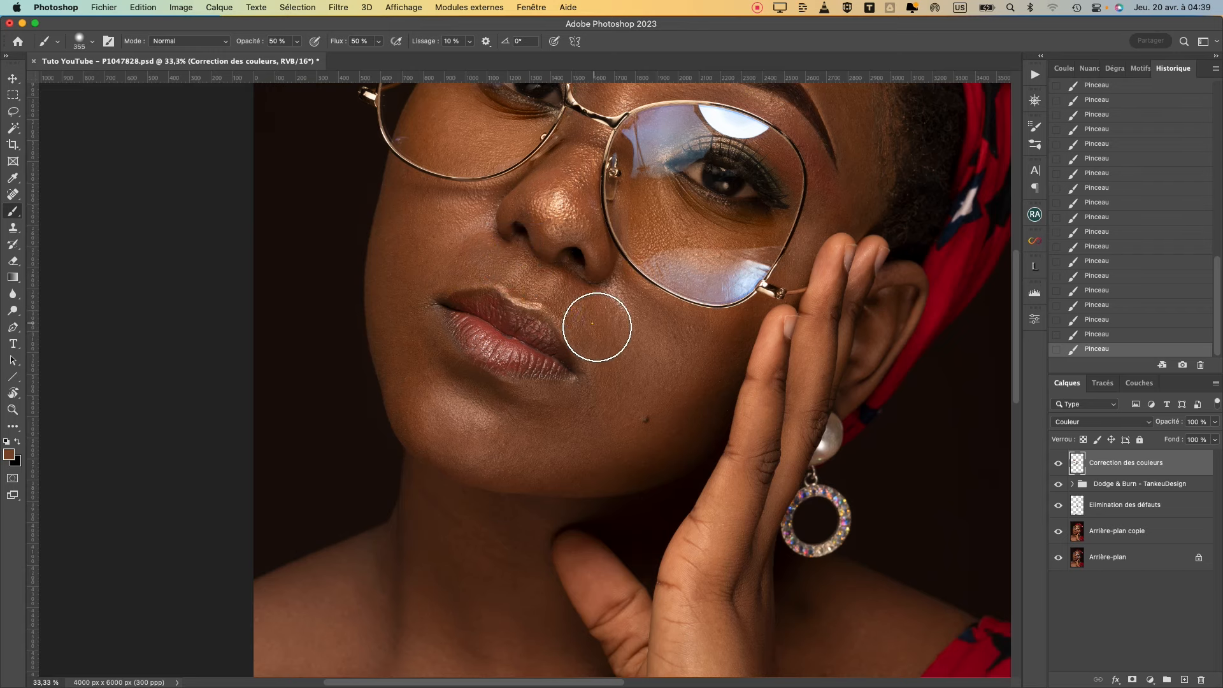
Step: Even out the colour below the mouth corner and along the chin with a sampled cheek tone
left_click_drag(585, 445, 599, 330)
left_click_drag(473, 284, 462, 284)
left_click(428, 222, "alt")
left_click_drag(503, 336, 639, 364)
Step: Even out the forehead above both eyebrows with sampled skin tones, using a brush of about 282 to 371 px
left_click_drag(660, 292, 506, 490)
mouse_move(598, 357)
left_mouse_down()
mouse_move(510, 530)
mouse_move(499, 518)
left_mouse_up()
left_click_drag(393, 203, 397, 202)
left_click(345, 185, "alt")
left_click(349, 186, "alt")
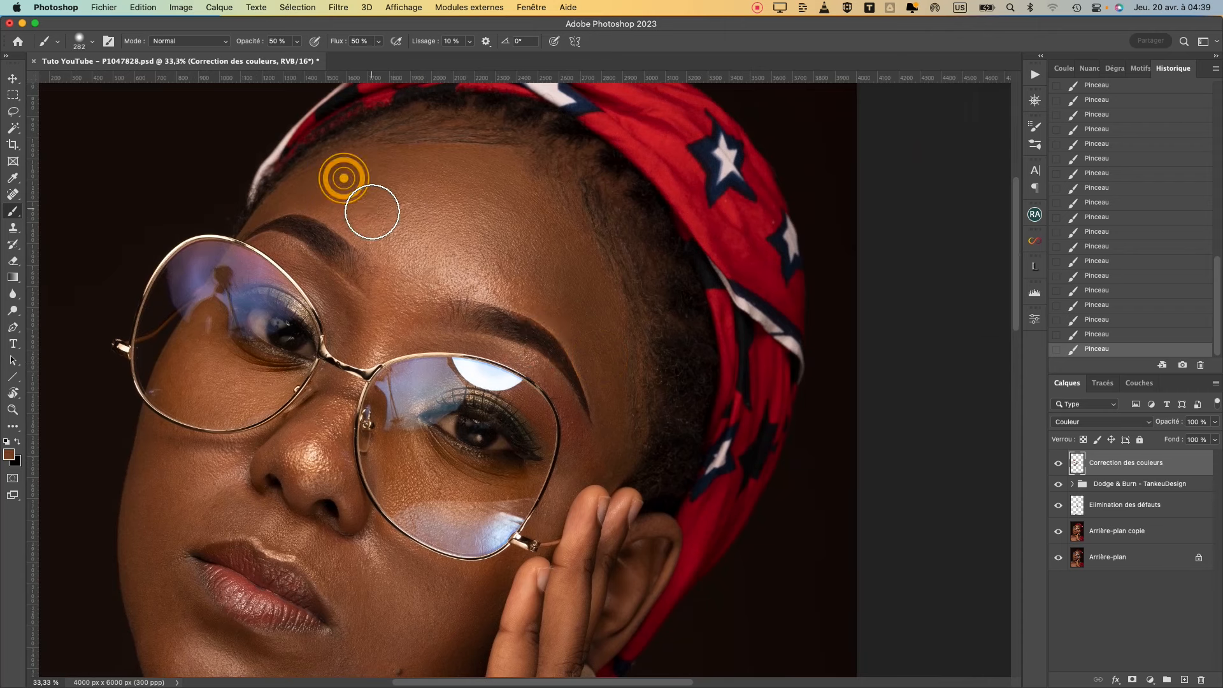
left_click_drag(344, 200, 460, 195)
left_click(422, 186, "alt")
left_click_drag(415, 257, 485, 251)
mouse_move(445, 293)
left_mouse_down()
mouse_move(555, 276)
mouse_move(538, 254)
left_mouse_up()
Step: Paint sampled forehead tones along the hairline and down the temple beside the near eyebrow
left_click(478, 273, "alt")
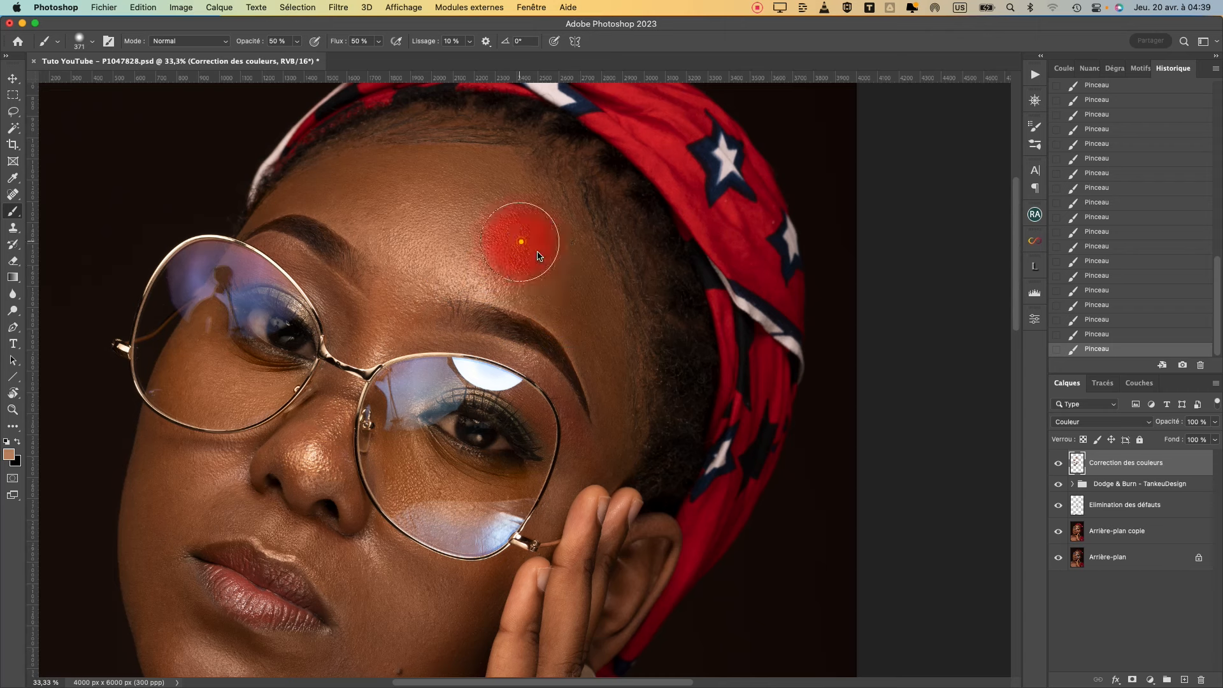
mouse_move(512, 209)
left_mouse_down()
mouse_move(571, 283)
mouse_move(622, 435)
left_mouse_up()
left_click_drag(627, 429, 612, 286)
mouse_move(423, 131)
left_mouse_down()
mouse_move(409, 132)
mouse_move(558, 163)
mouse_move(616, 264)
left_mouse_up()
left_click(295, 183, "alt")
left_click_drag(623, 308, 614, 308)
left_click_drag(570, 490, 557, 491)
left_click(580, 476, "alt")
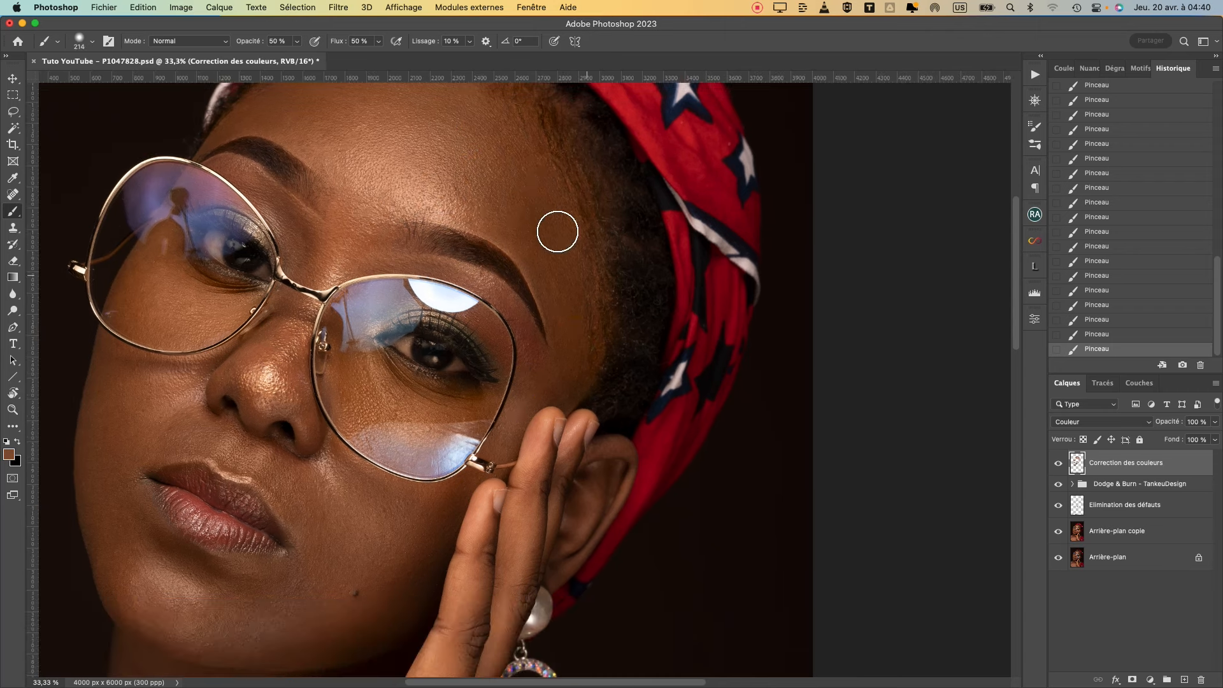
left_click_drag(594, 284, 576, 366)
left_click_drag(509, 405, 519, 406)
Step: Paint a sampled cheek tone over the far cheek and along the chin, and undo the last stroke
left_click(280, 324, "alt")
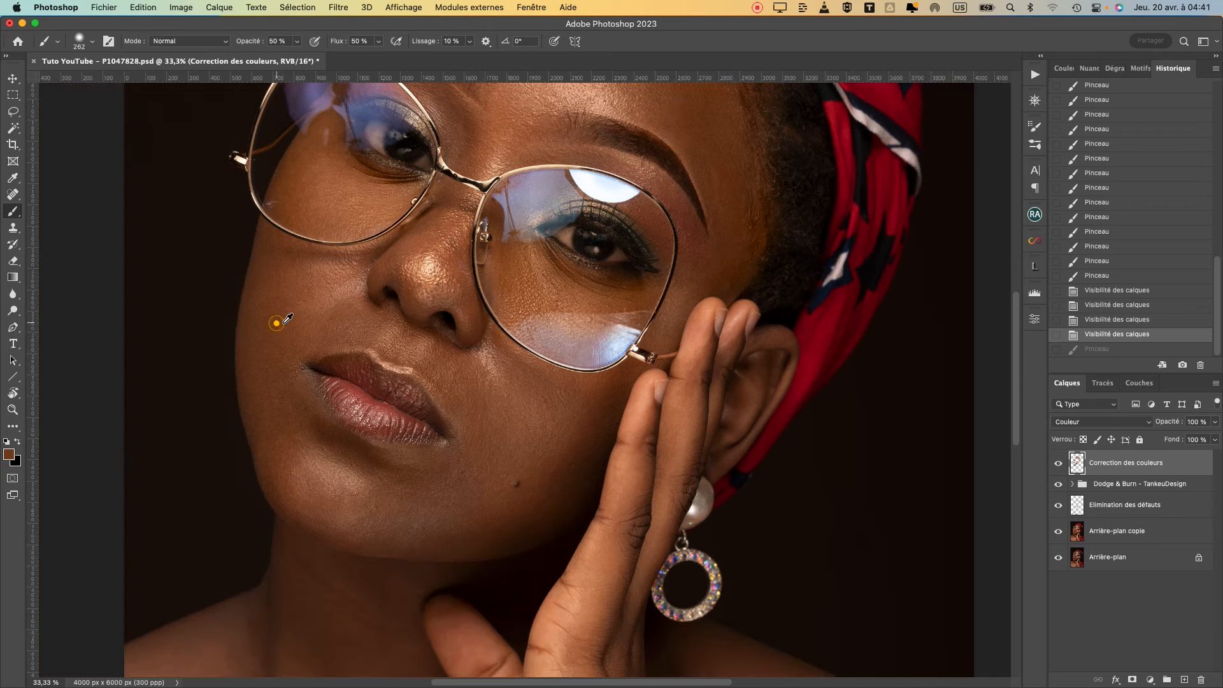
left_click(350, 319)
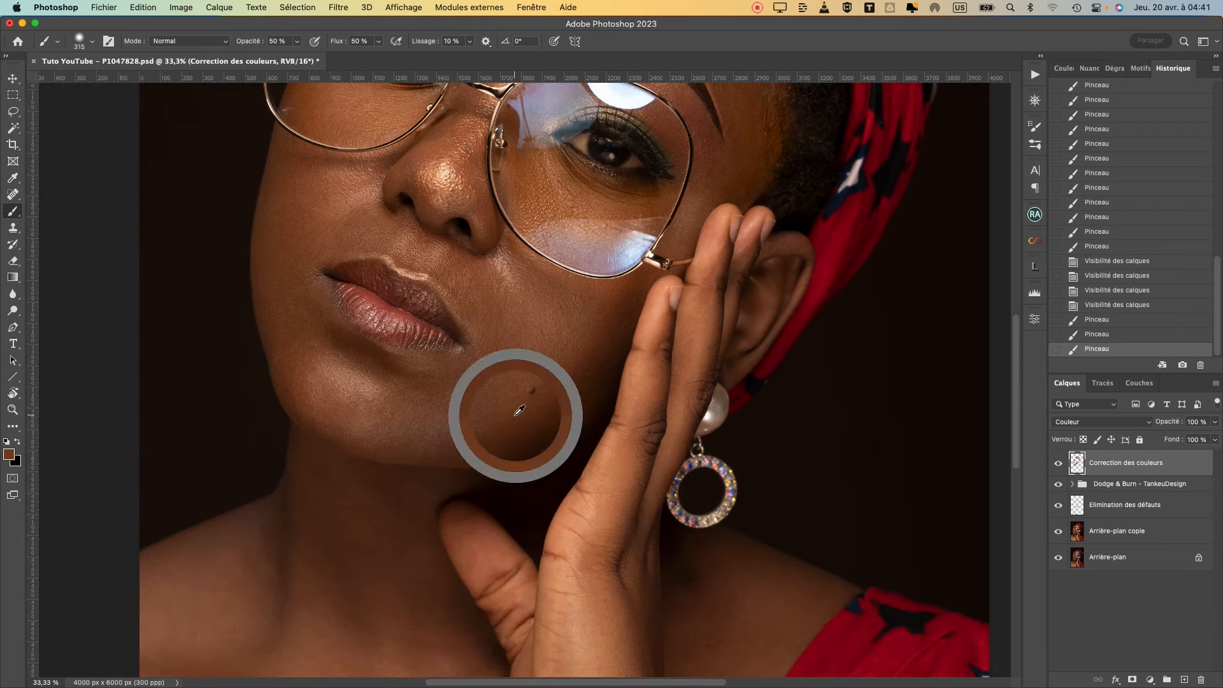
left_click_drag(377, 434, 461, 424)
left_click_drag(488, 363, 516, 369)
key("super+z")
Step: Paint sampled tones over the near cheek between the mouth corner and the hand, and undo the last strokes
left_click(567, 376, "alt")
left_click(567, 353)
left_click(581, 359, "alt")
left_click(562, 318)
left_click_drag(530, 311, 505, 363)
key("super+z")
key("super+z")
key("super+shift+z")
key("super+z")
Step: Paint sampled skin tones on the nose bridge, between the eyebrows and above the near lens
left_click(557, 398, "alt")
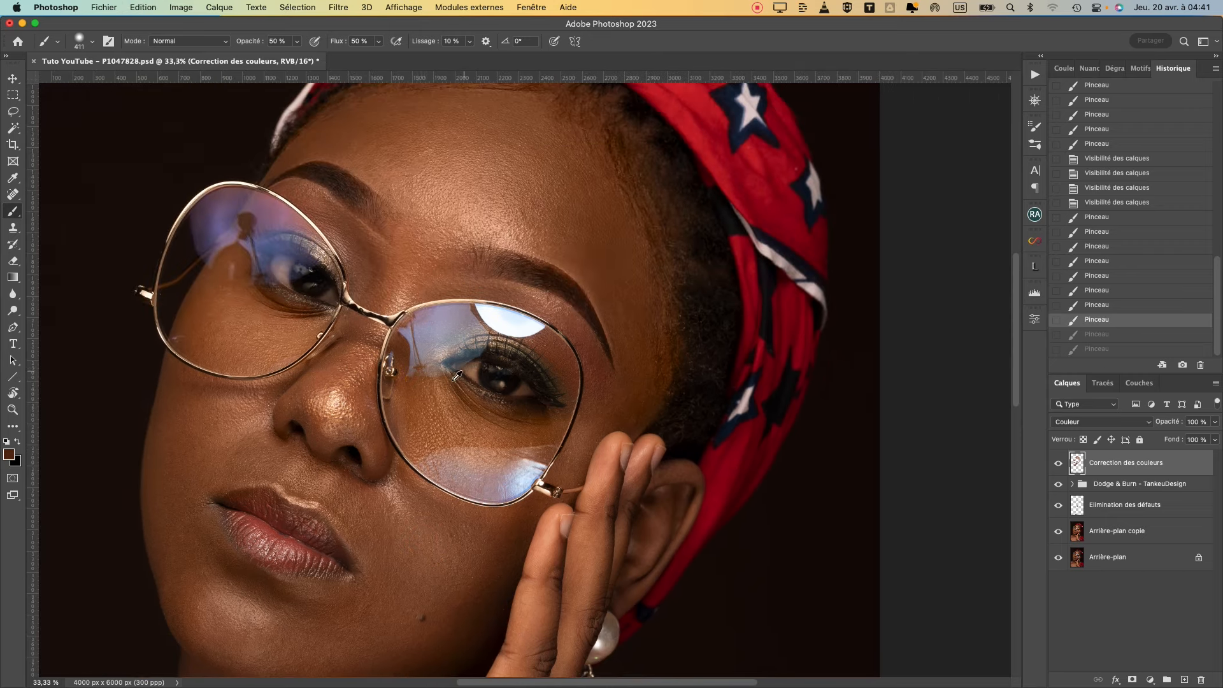
left_click(401, 404, "alt")
left_click(401, 404)
left_click(343, 349)
left_click_drag(374, 265, 394, 305)
left_click_drag(497, 300, 453, 283)
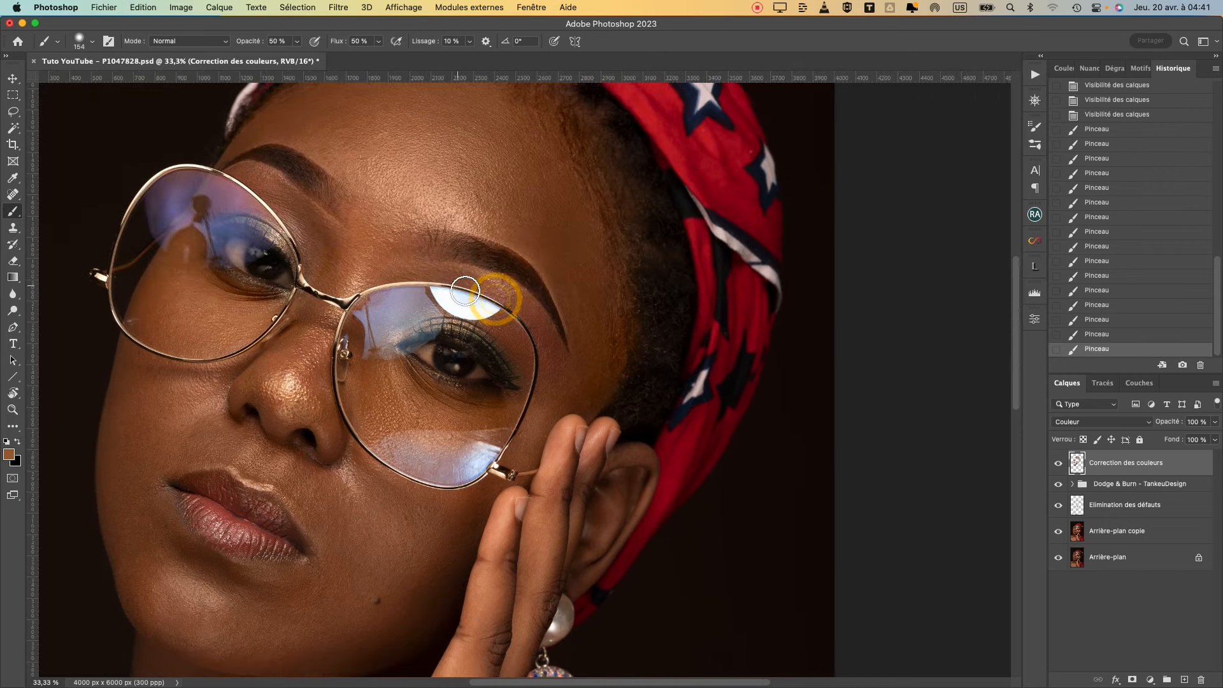
Step: Even out the skin under the near eyebrow and around the outer eye corner with sampled tones, using a brush of about 171 px
key("super+plus")
left_click(547, 313, "alt")
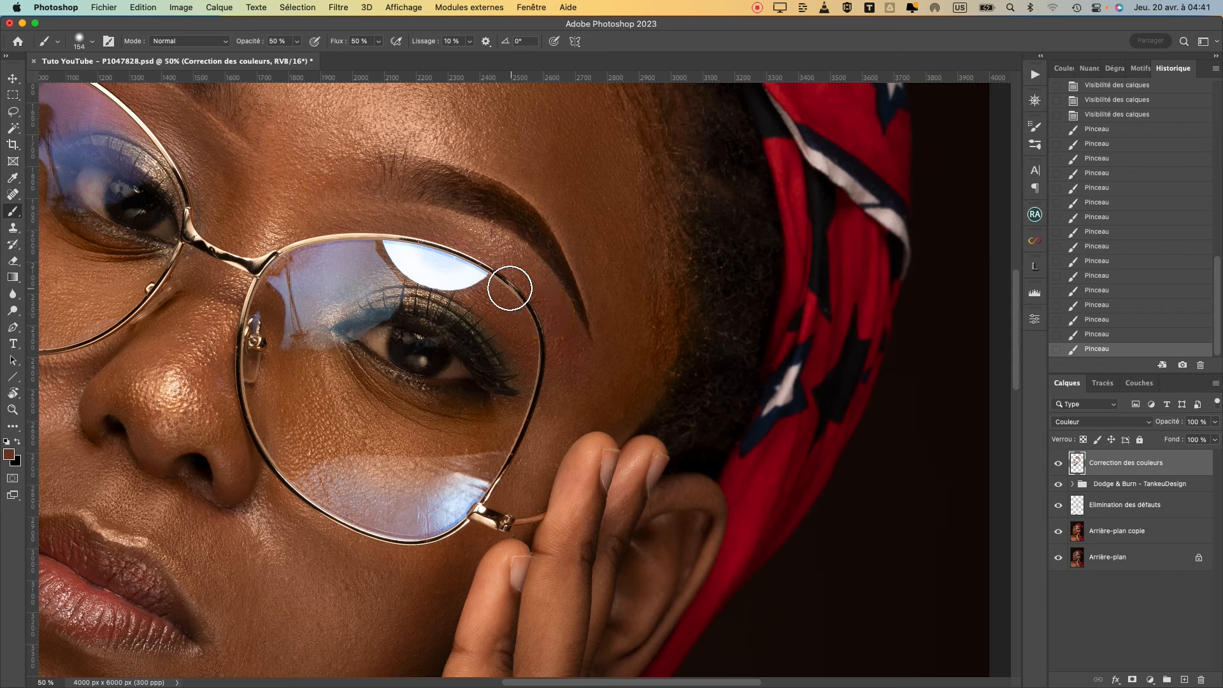
left_click_drag(497, 272, 501, 275)
mouse_move(390, 233)
left_mouse_down()
mouse_move(439, 241)
mouse_move(528, 286)
left_mouse_up()
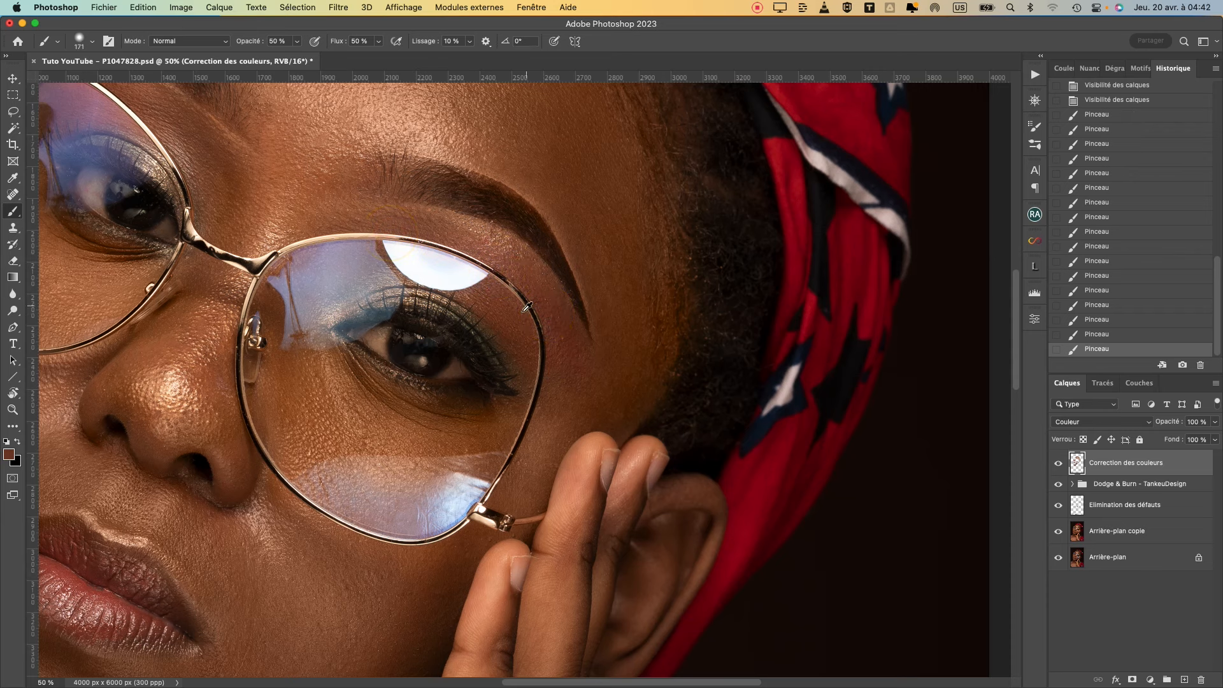
left_click(544, 317, "alt")
mouse_move(542, 338)
left_mouse_down()
mouse_move(528, 296)
mouse_move(439, 244)
mouse_move(478, 246)
mouse_move(548, 317)
left_mouse_up()
left_click(551, 342, "alt")
mouse_move(533, 363)
left_mouse_down()
mouse_move(549, 333)
mouse_move(525, 294)
left_mouse_up()
left_click(563, 369, "alt")
mouse_move(572, 370)
left_mouse_down()
mouse_move(561, 398)
mouse_move(554, 376)
left_mouse_up()
left_click(561, 353, "alt")
Step: Undo the last stroke and paint sampled tone under the far eyebrow down to the glasses bridge, with a brush of about 158 px
scroll(560, 355, "up", 5)
scroll(560, 355, "left", 5)
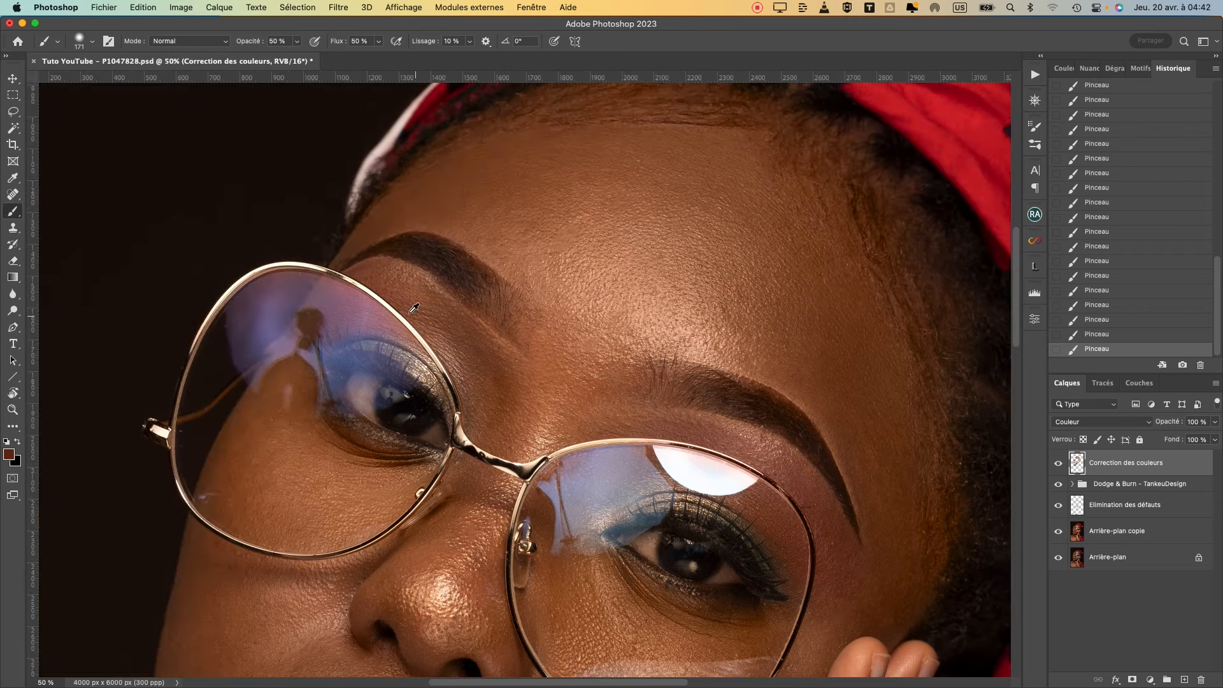
key("super+z")
left_click_drag(383, 292, 466, 366)
left_click(381, 320, "alt")
mouse_move(378, 313)
left_mouse_down()
mouse_move(464, 357)
mouse_move(450, 378)
left_mouse_up()
mouse_move(407, 305)
left_mouse_down()
mouse_move(385, 281)
mouse_move(371, 298)
left_mouse_up()
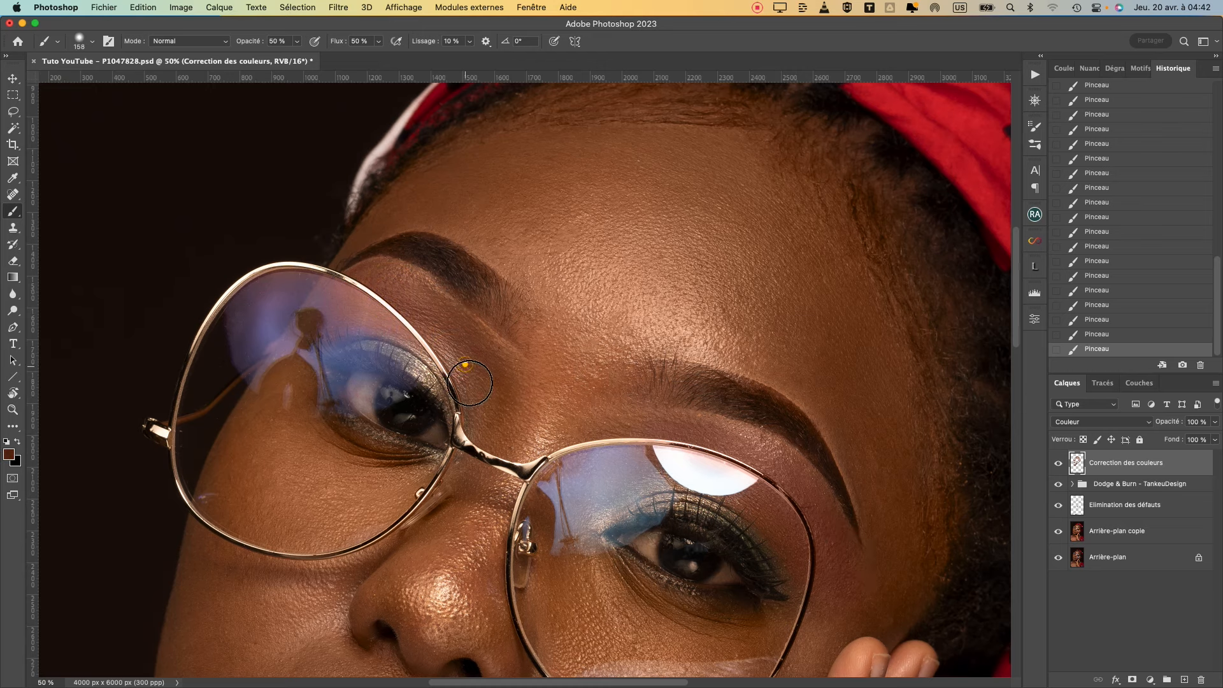
scroll(467, 374, "down", 5)
scroll(510, 331, "up", 3)
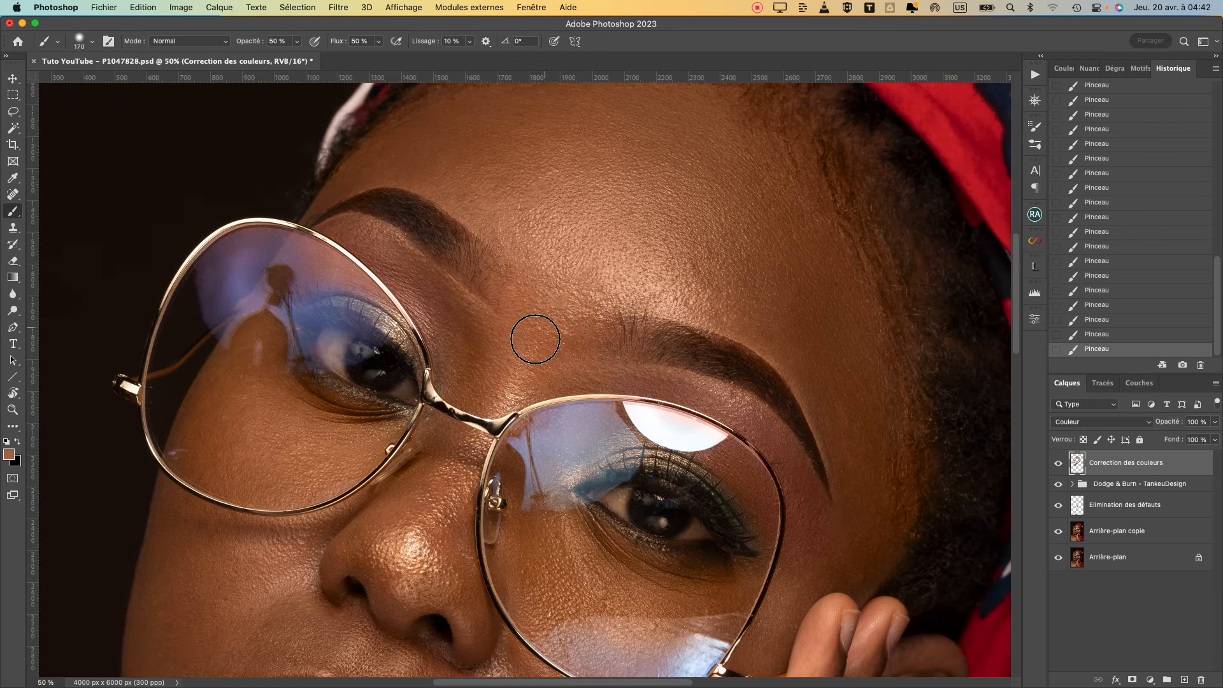
key("ctrl+minus")
key("ctrl+minus")
key("ctrl+minus")
left_click_drag(277, 465, 302, 320)
key("super+plus")
left_click_drag(371, 426, 454, 318)
left_click_drag(408, 341, 410, 374)
left_click_drag(436, 246, 422, 276)
key("super+z")
Step: Set the brush flow to 10% and paint sampled skin tones over the neck, chest and shoulder with a brush of about 416 px
double_click(355, 42)
type("30")
key("Return")
double_click(357, 42)
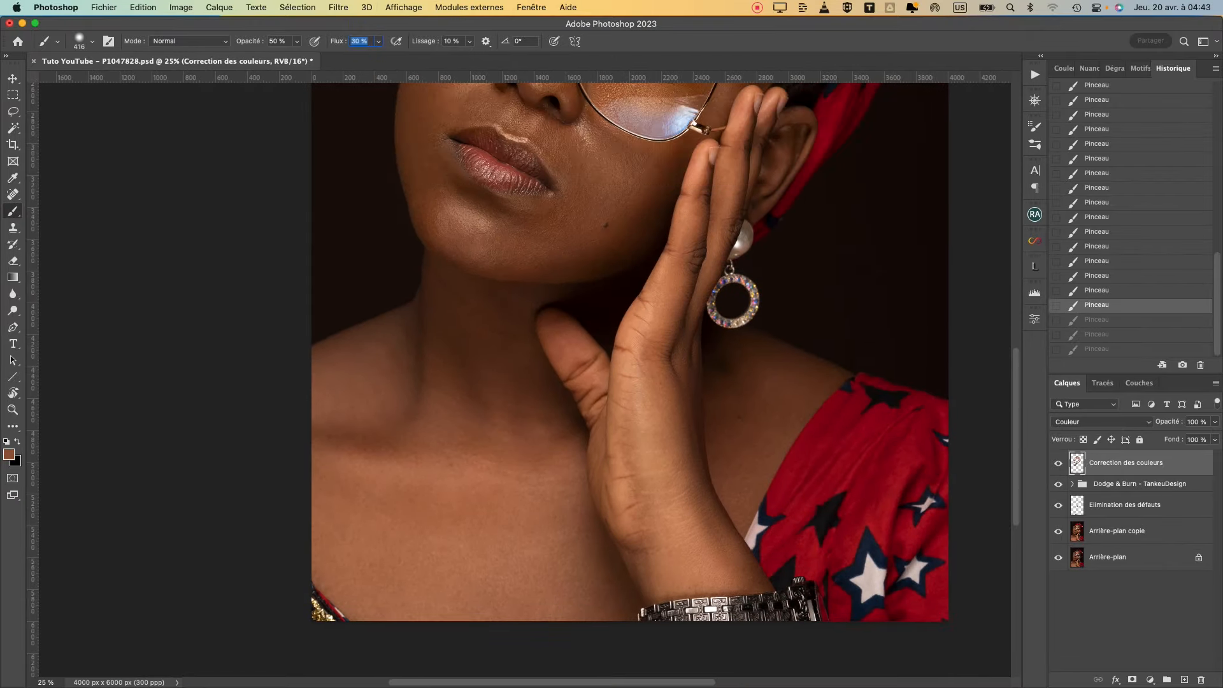
type("10")
key("Return")
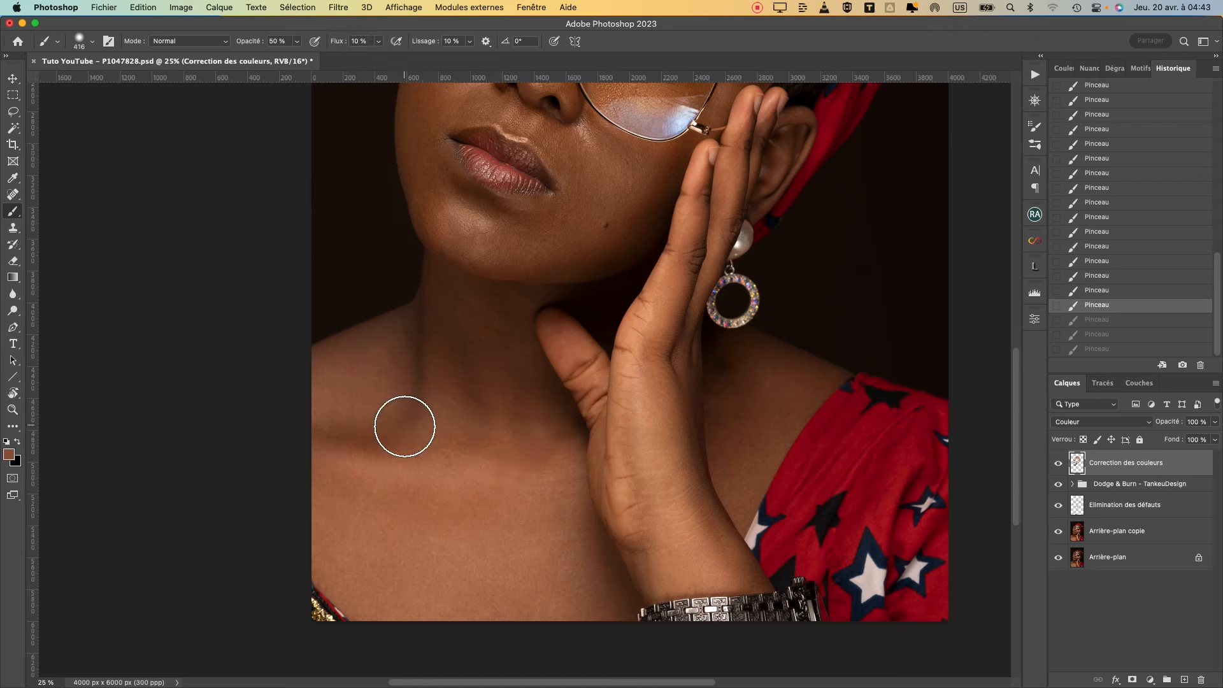
left_click(405, 340, "alt")
left_click(404, 341)
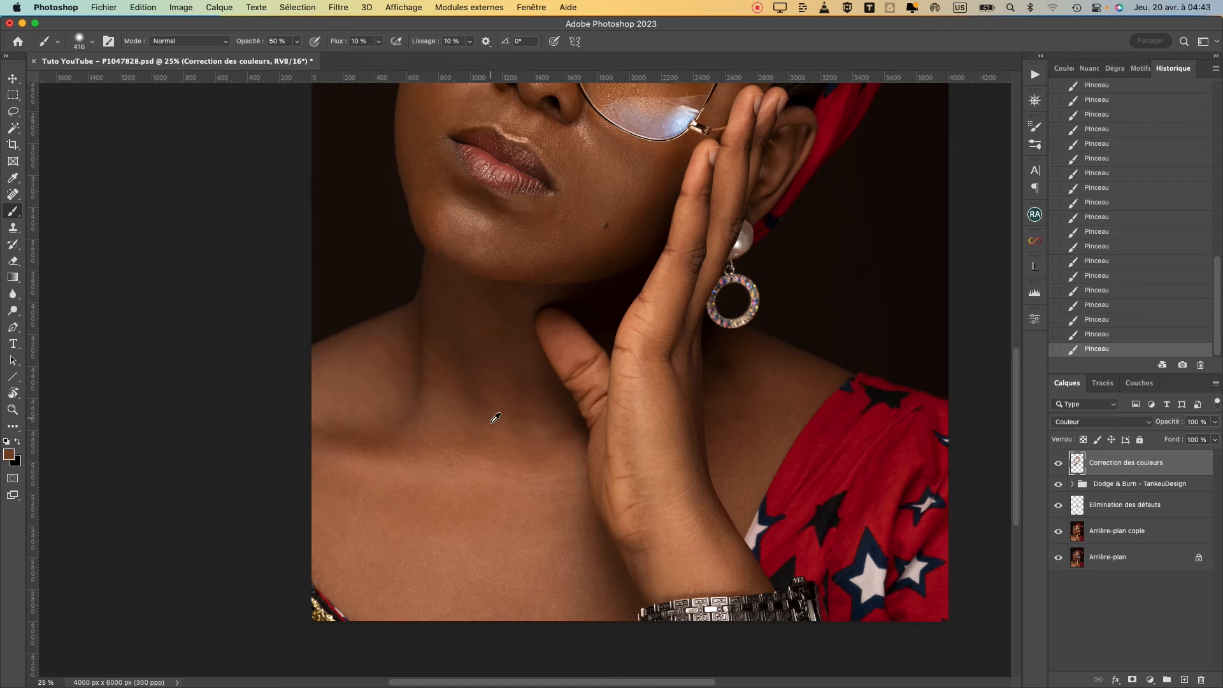
left_click_drag(534, 402, 551, 403)
mouse_move(546, 496)
left_mouse_down()
mouse_move(567, 595)
mouse_move(491, 605)
left_mouse_up()
mouse_move(456, 508)
left_mouse_down()
mouse_move(412, 579)
mouse_move(552, 473)
mouse_move(593, 626)
left_mouse_up()
left_click_drag(762, 380, 739, 386)
Step: Fit the whole portrait in view and compare it with and without the Correction des couleurs layer
left_click(1078, 563)
key("super+0")
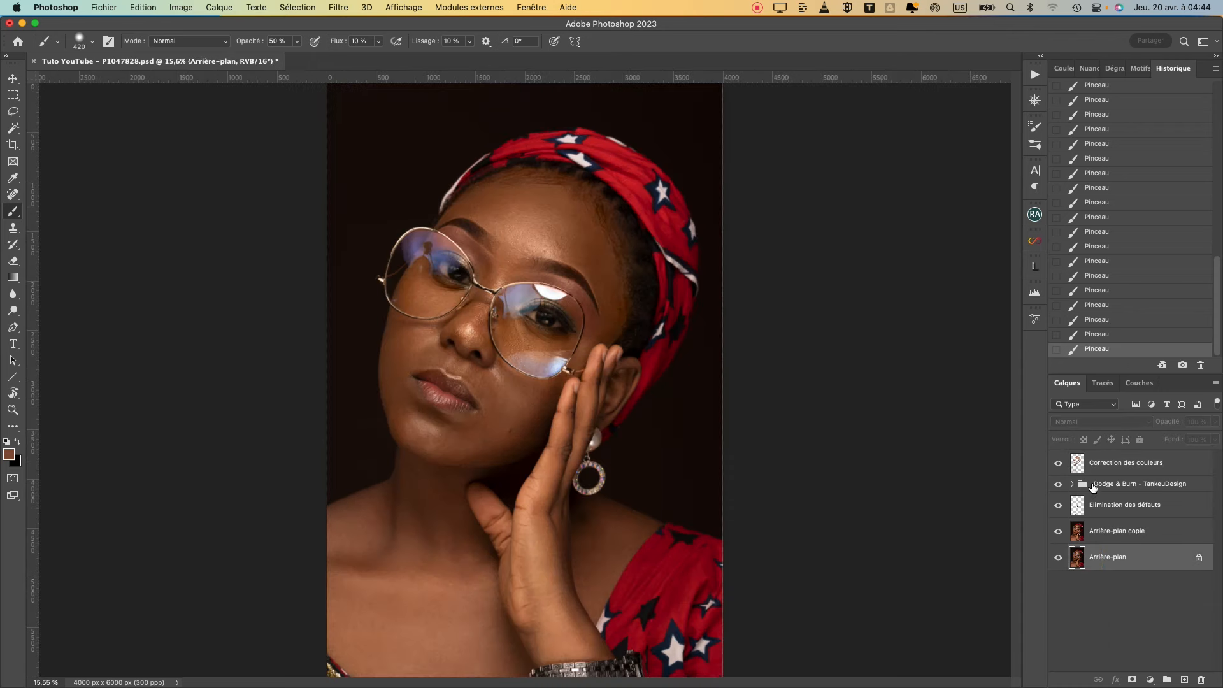
left_click(1059, 463)
left_click(1060, 463)
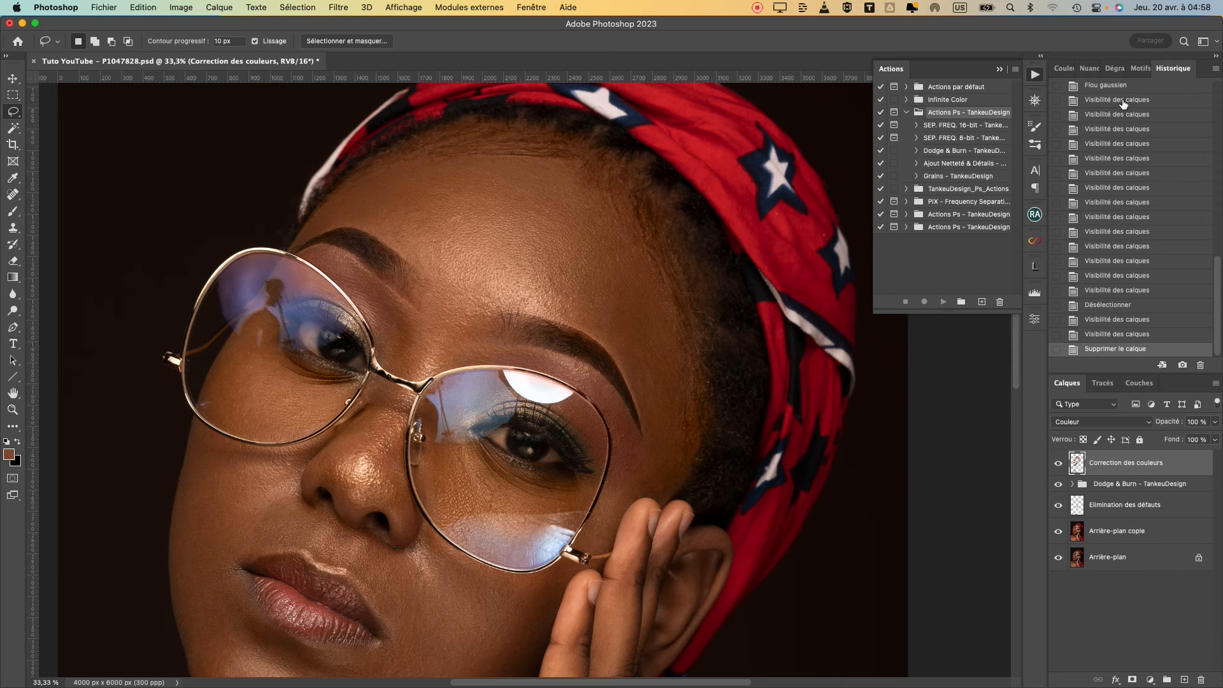
Step: Run the SEP. FREQ. 16-bit action with a Gaussian Blur radius of 10 pixels for the low-frequency layer
left_click(973, 126)
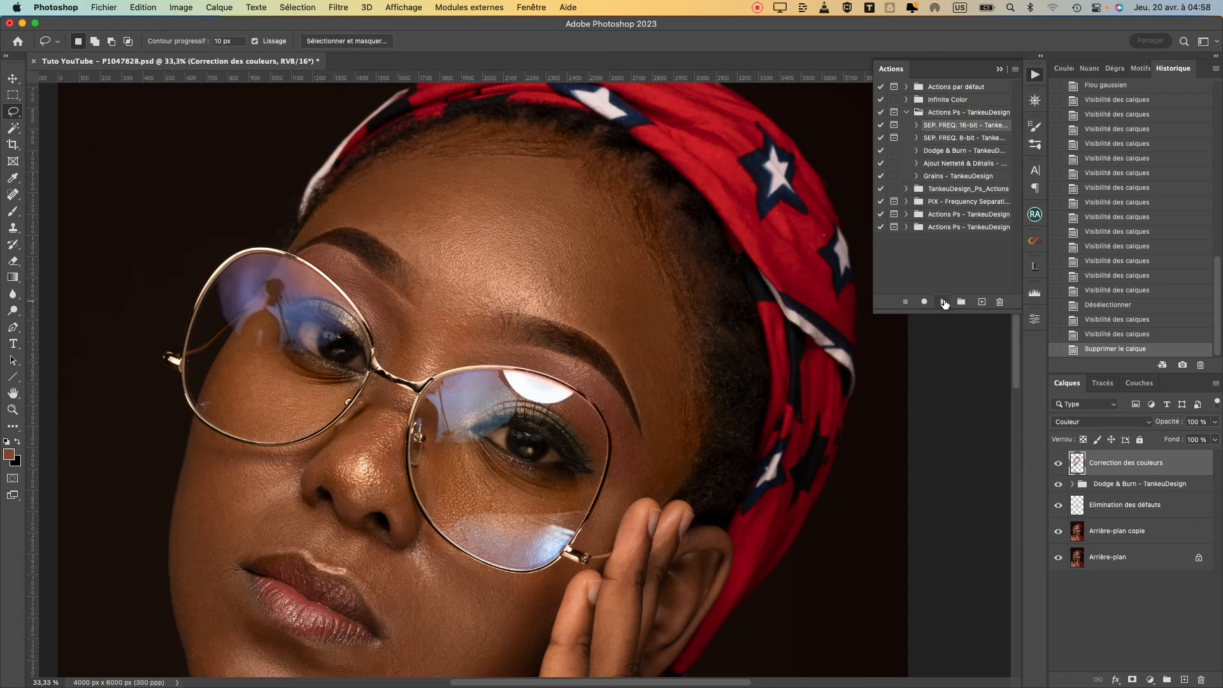
left_click(945, 304)
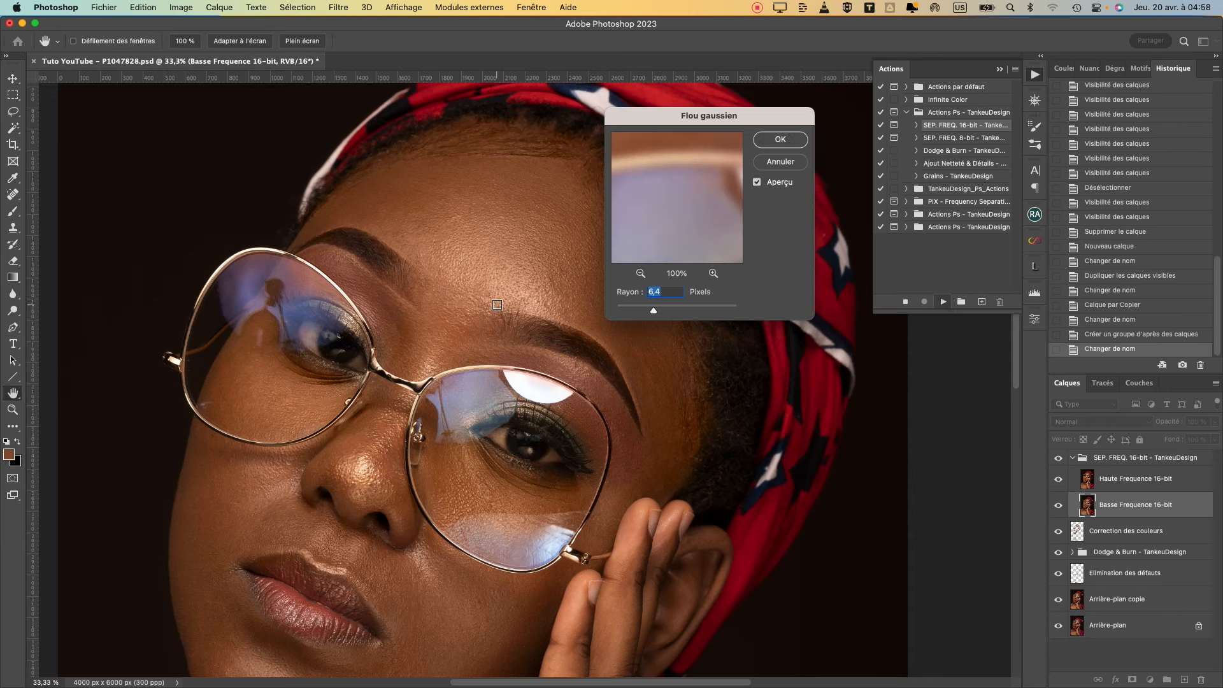
left_click(456, 496)
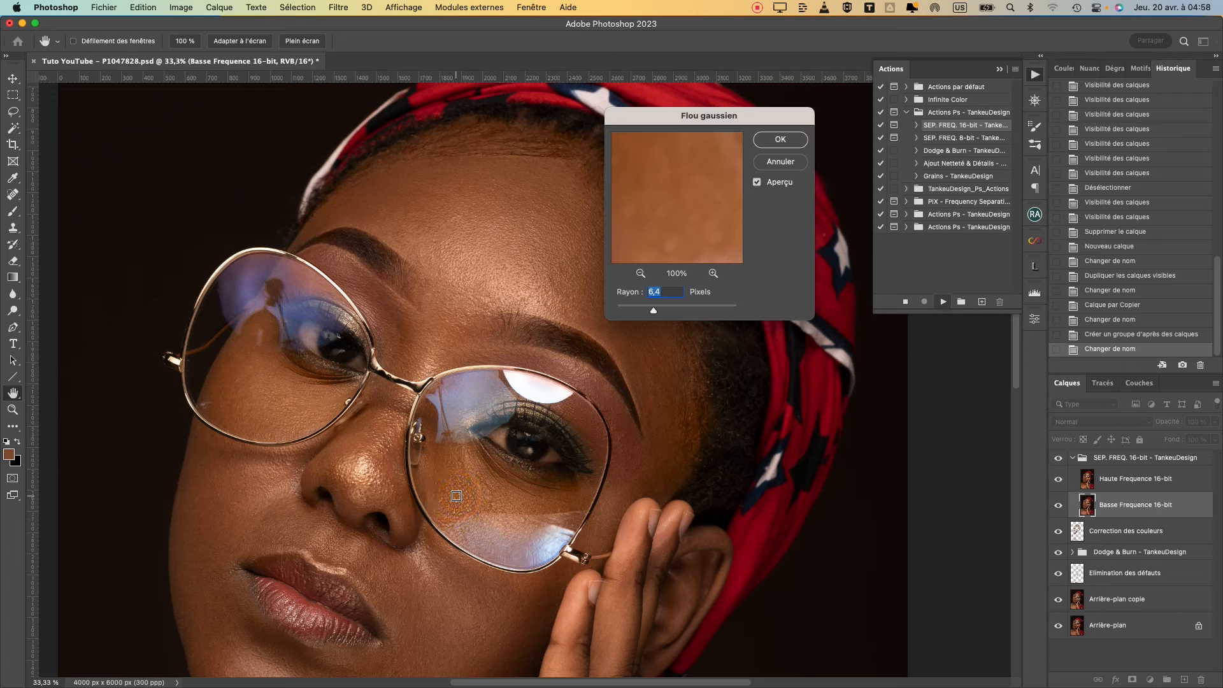
left_click_drag(656, 311, 659, 313)
left_click_drag(659, 312, 662, 312)
type("10")
mouse_move(700, 216)
left_mouse_down()
mouse_move(711, 272)
mouse_move(700, 216)
left_mouse_up()
left_click(641, 274)
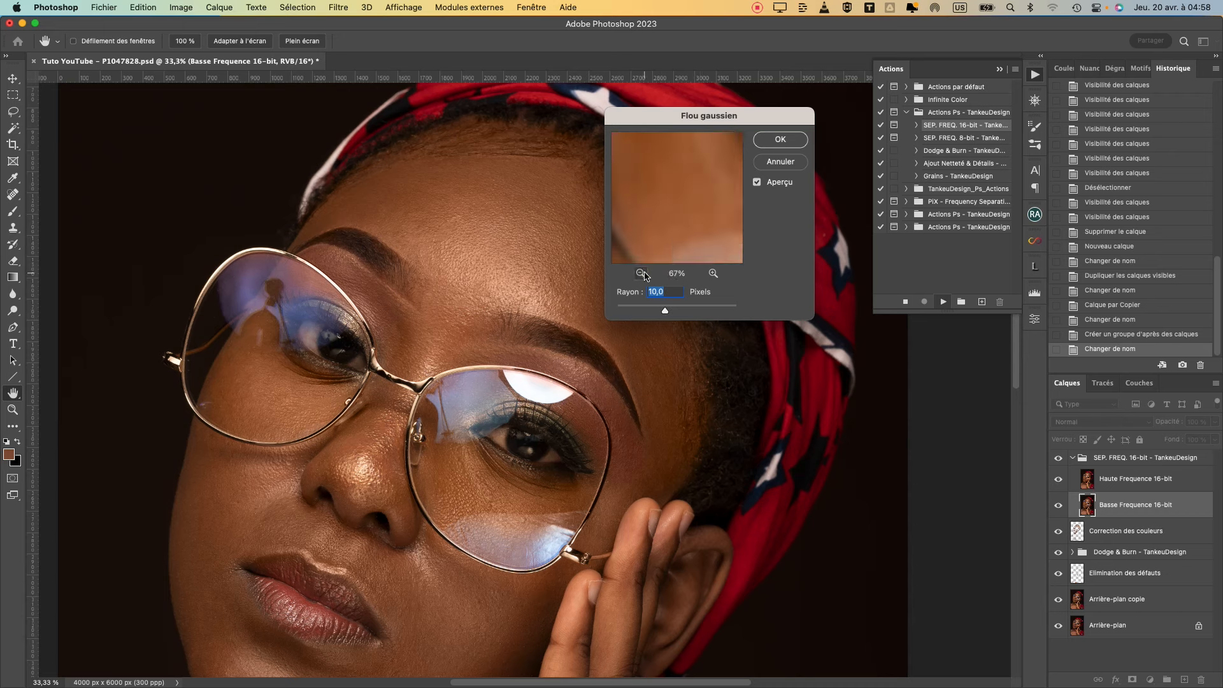
left_click(640, 274)
left_click(640, 273)
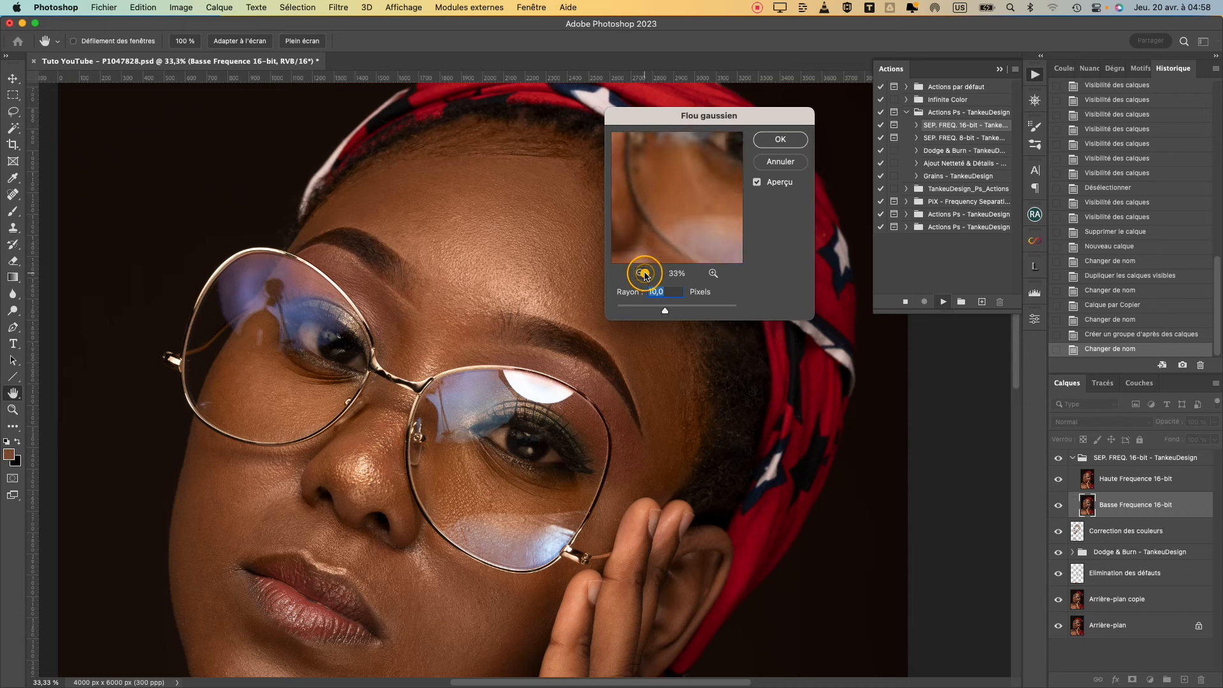
left_click(781, 141)
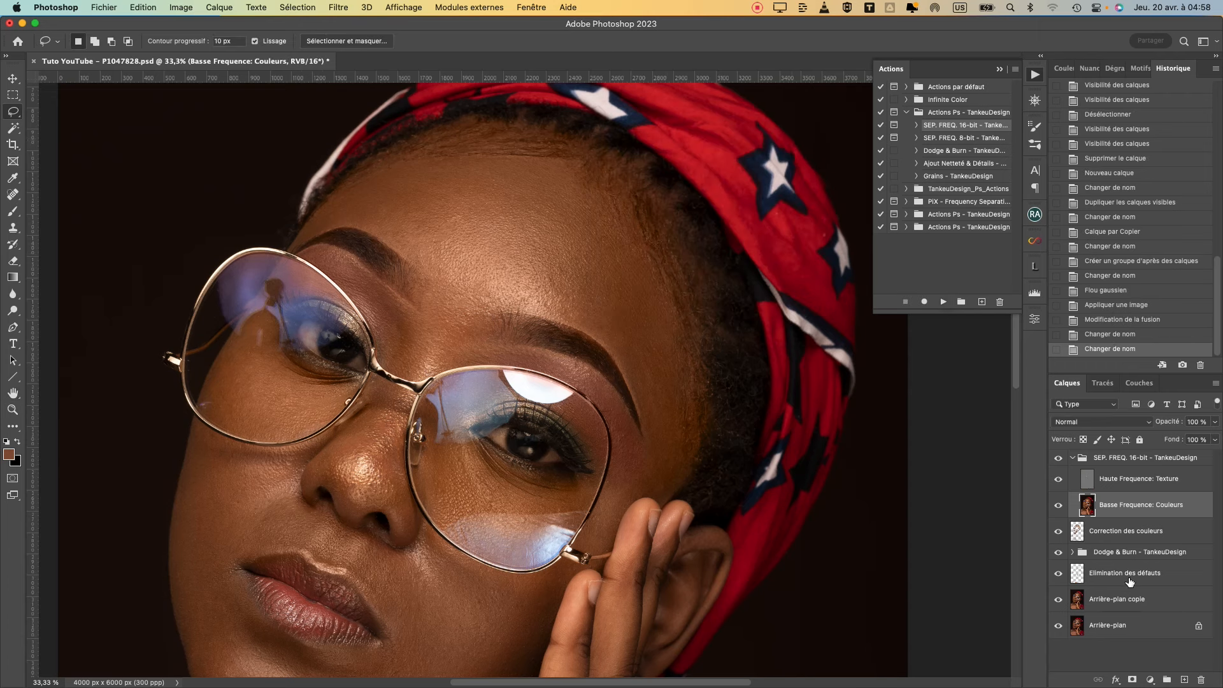
Step: Duplicate the Basse Frequence: Couleurs layer inside the frequency separation group
left_click(1144, 482)
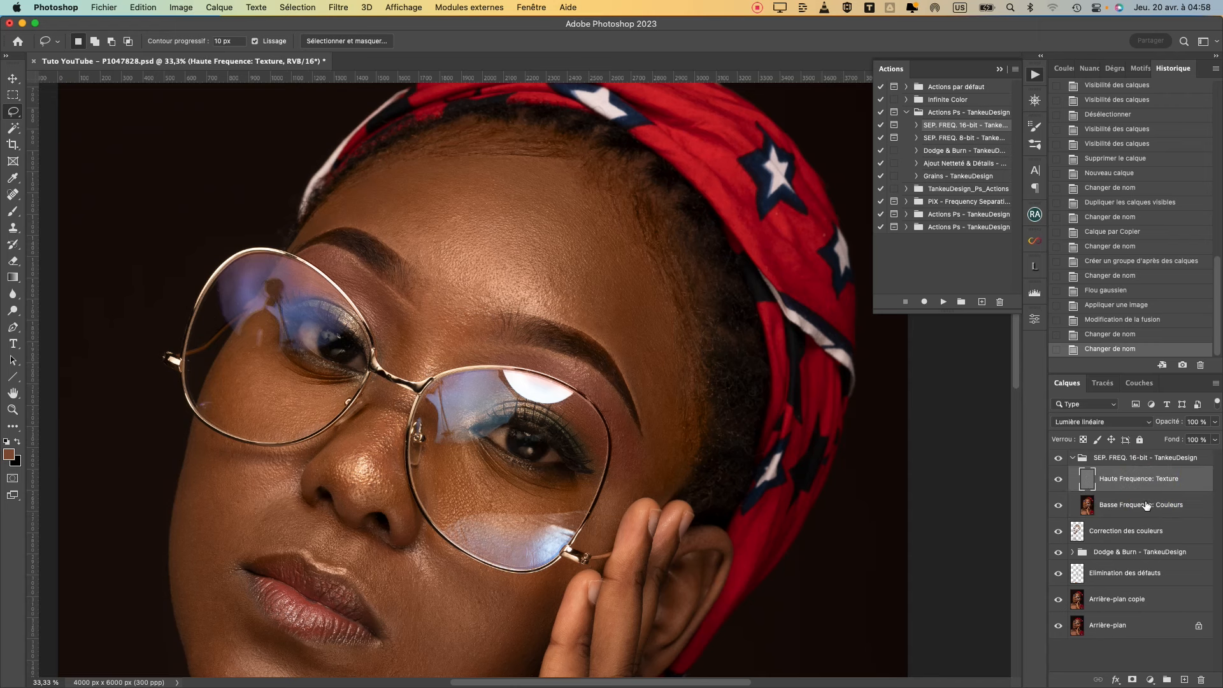
left_click(1143, 505)
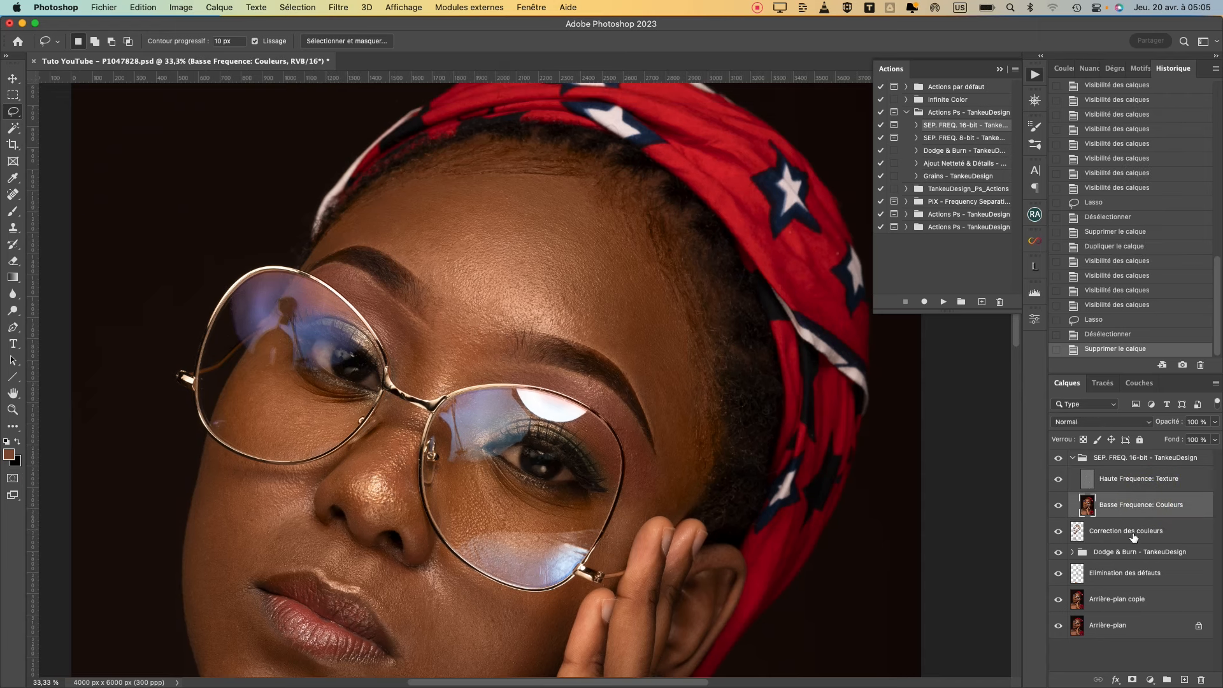
left_click_drag(1119, 503, 1185, 679)
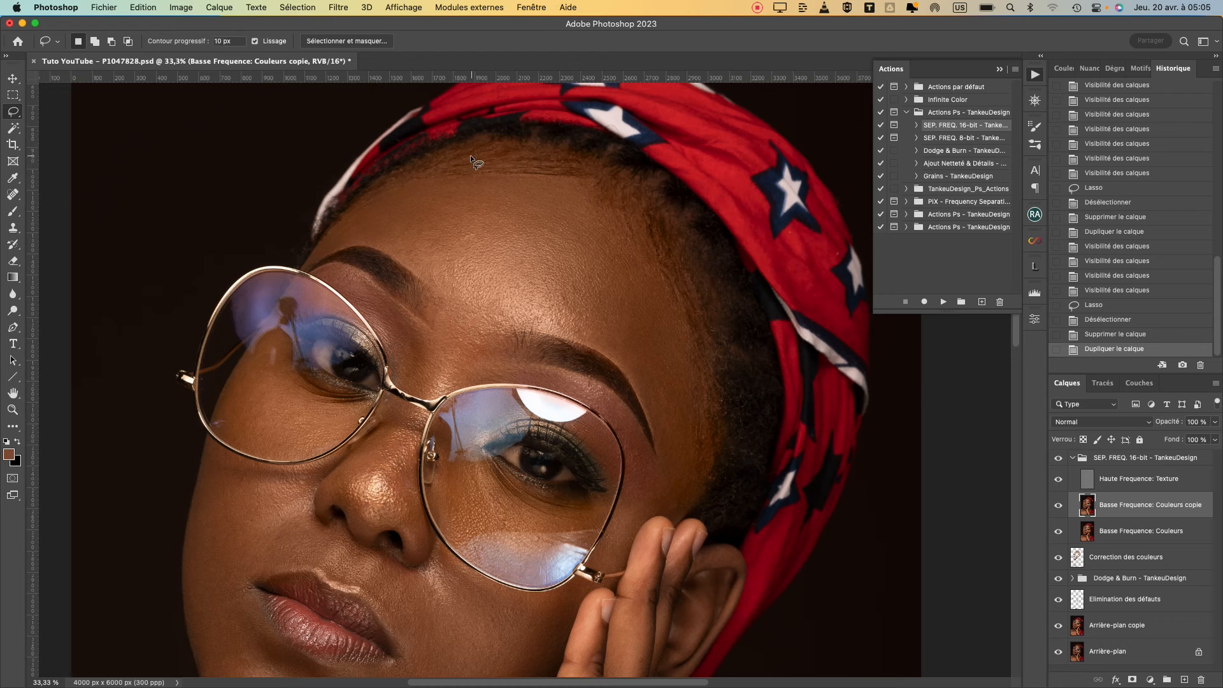
Step: Lasso the forehead area above the far eyebrow on the duplicated colour layer and apply a 20-pixel Gaussian Blur
left_click_drag(471, 156, 387, 179)
mouse_move(324, 242)
left_mouse_down()
mouse_move(401, 250)
mouse_move(478, 313)
mouse_move(531, 223)
mouse_move(446, 167)
left_mouse_up()
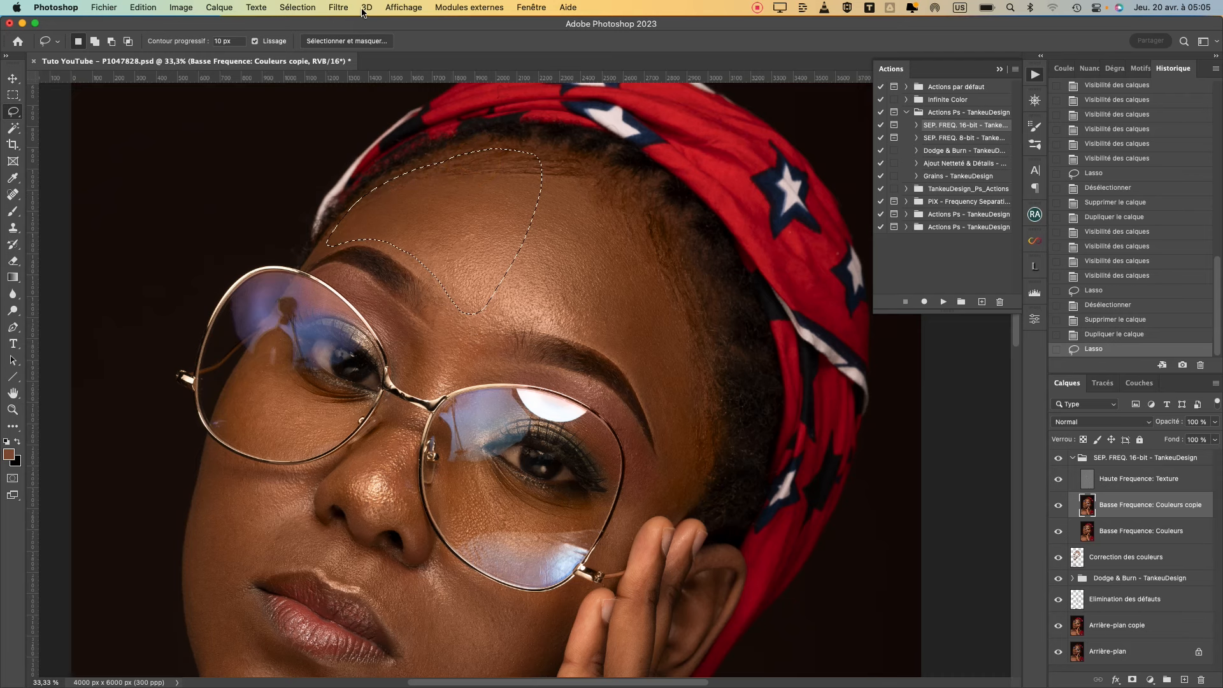
left_click(339, 7)
mouse_move(418, 207)
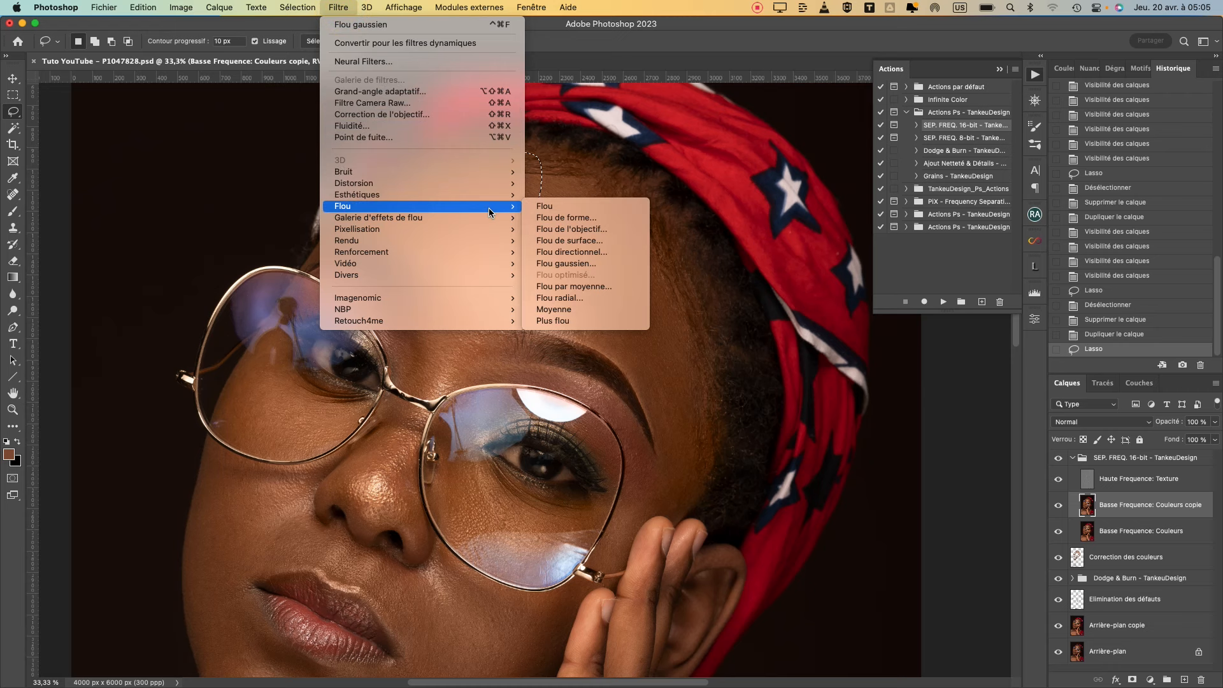
left_click(565, 264)
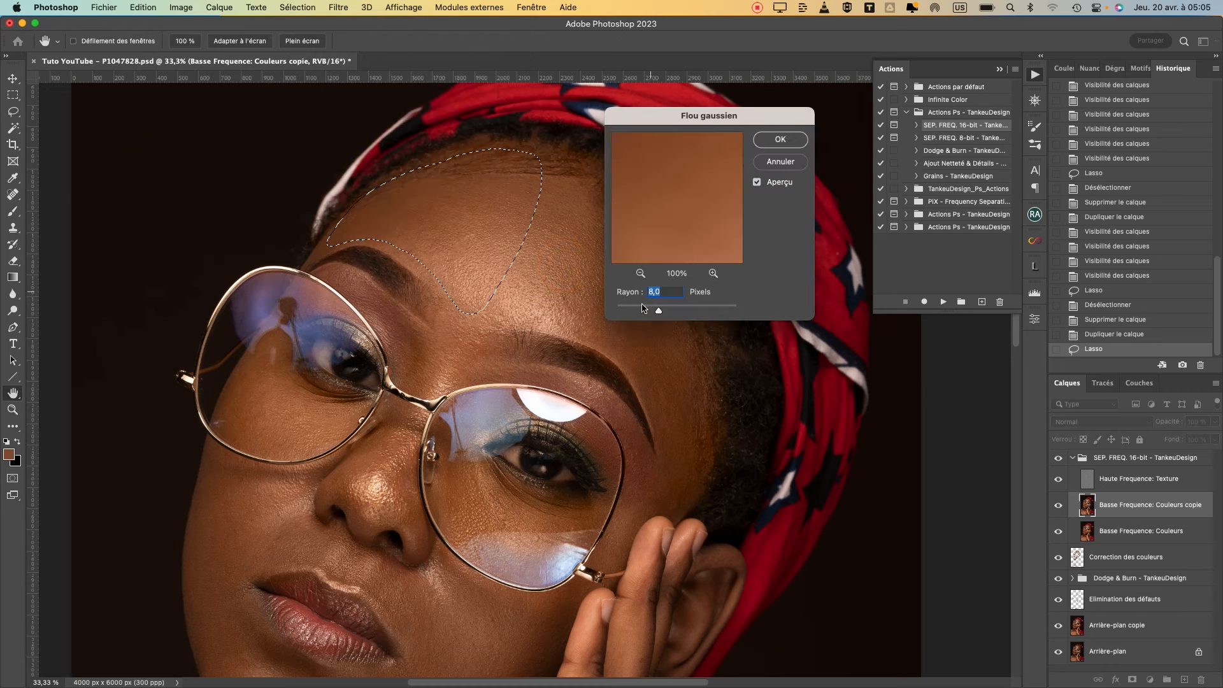
left_click_drag(660, 313, 670, 312)
mouse_move(669, 309)
left_mouse_down()
mouse_move(720, 309)
mouse_move(680, 304)
left_mouse_up()
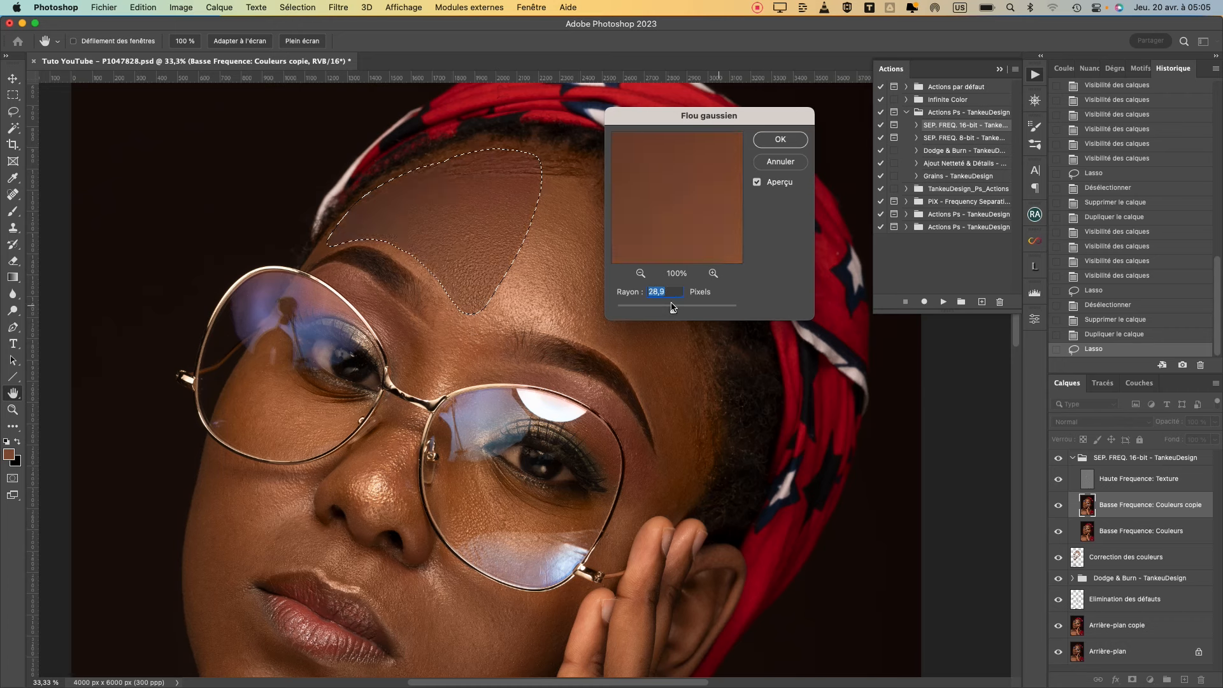
type("20")
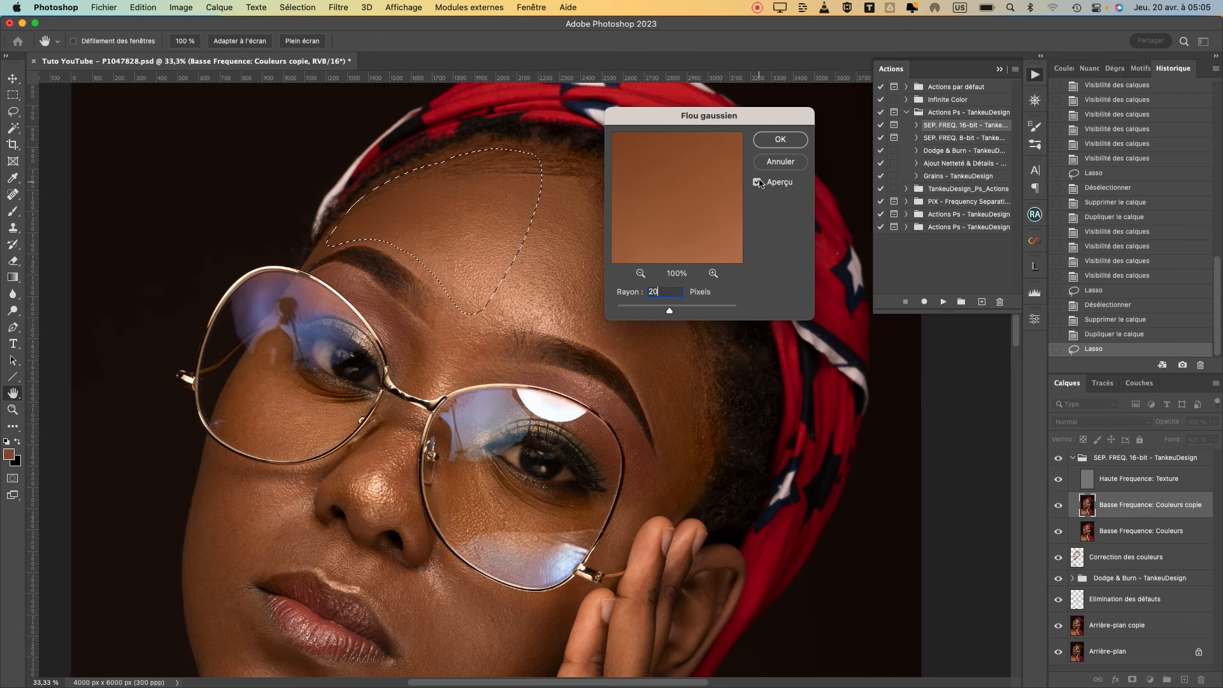
left_click(780, 141)
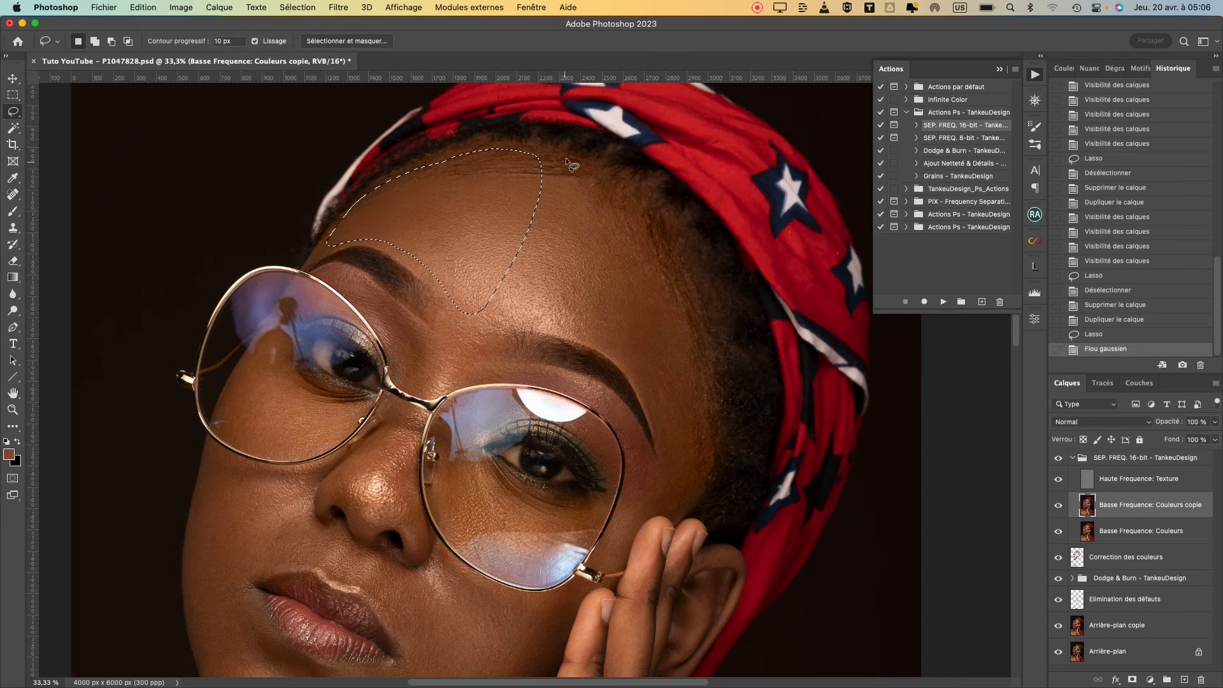
Step: Lasso the central forehead above the near eyebrow and reapply the last Gaussian Blur to it
mouse_move(567, 158)
left_mouse_down()
mouse_move(530, 167)
mouse_move(453, 275)
left_mouse_up()
mouse_move(565, 334)
left_mouse_down()
mouse_move(653, 263)
mouse_move(586, 160)
left_mouse_up()
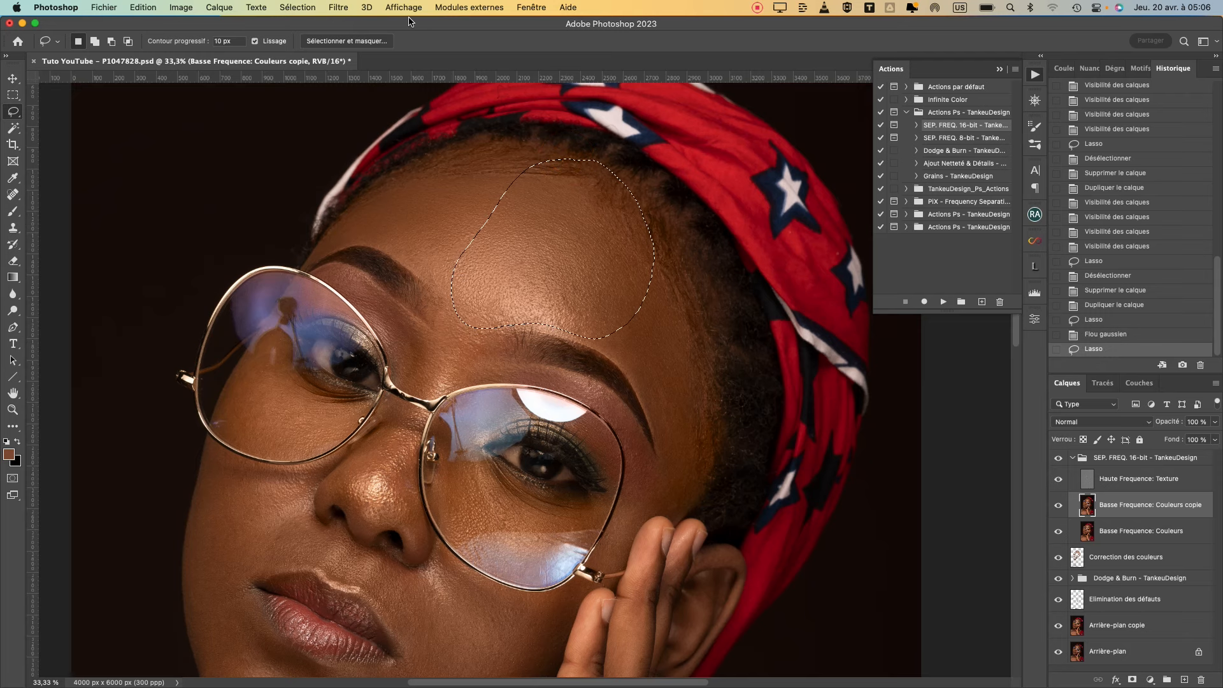
left_click(338, 7)
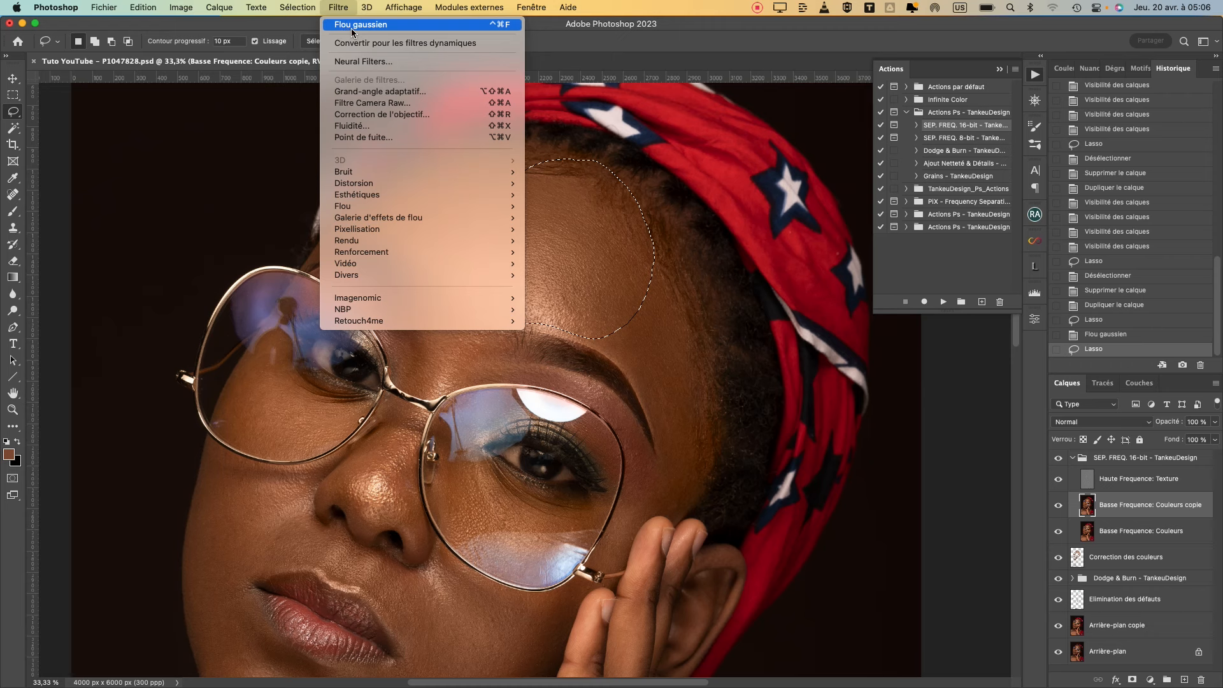
left_click(351, 29)
left_click(356, 25)
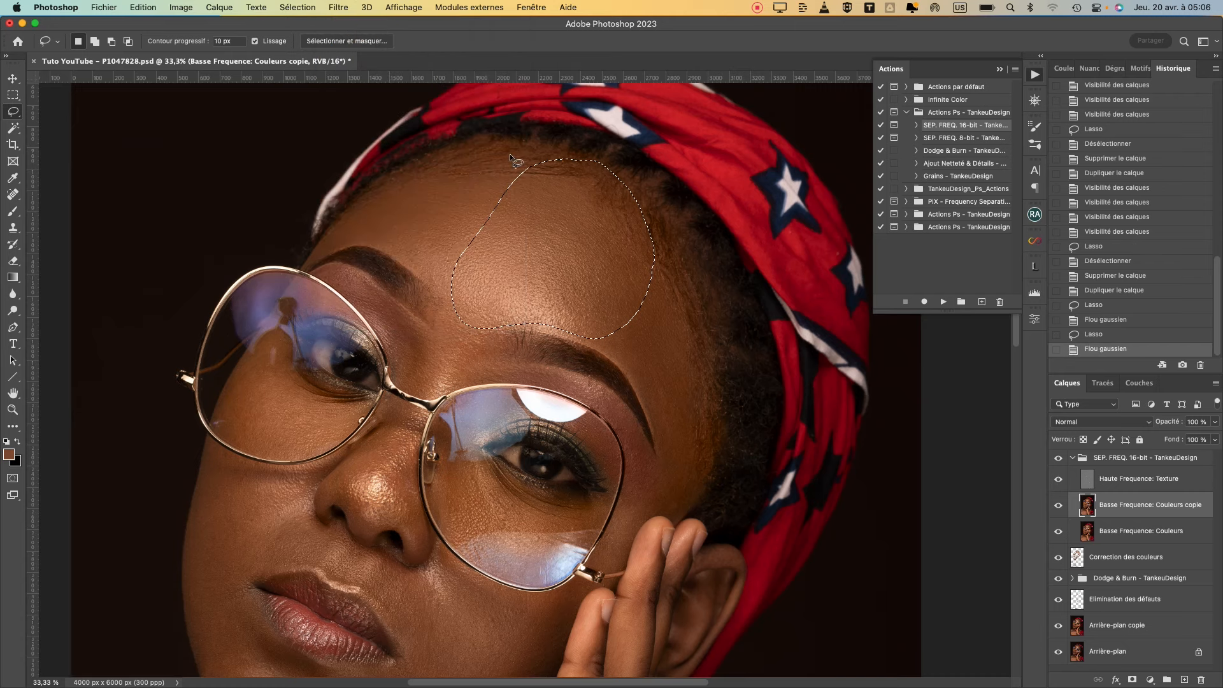
Step: Lasso the near side of the forehead beside the hairline and reapply the last Gaussian Blur to it
left_click(664, 214)
mouse_move(663, 214)
left_mouse_down()
mouse_move(642, 377)
mouse_move(691, 510)
mouse_move(727, 328)
mouse_move(676, 222)
left_mouse_up()
left_click(342, 9)
left_click(355, 24)
Step: Lasso the skin under each eye inside the glasses lenses and reapply the last Gaussian Blur to each area
mouse_move(470, 511)
left_mouse_down()
mouse_move(597, 301)
mouse_move(602, 375)
left_mouse_up()
left_click_drag(396, 214, 365, 295)
left_click_drag(474, 295, 398, 197)
left_click(338, 7)
left_click(354, 24)
left_click_drag(584, 326, 493, 288)
mouse_move(534, 395)
left_mouse_down()
mouse_move(626, 340)
mouse_move(516, 290)
left_mouse_up()
left_click(342, 8)
left_click(354, 24)
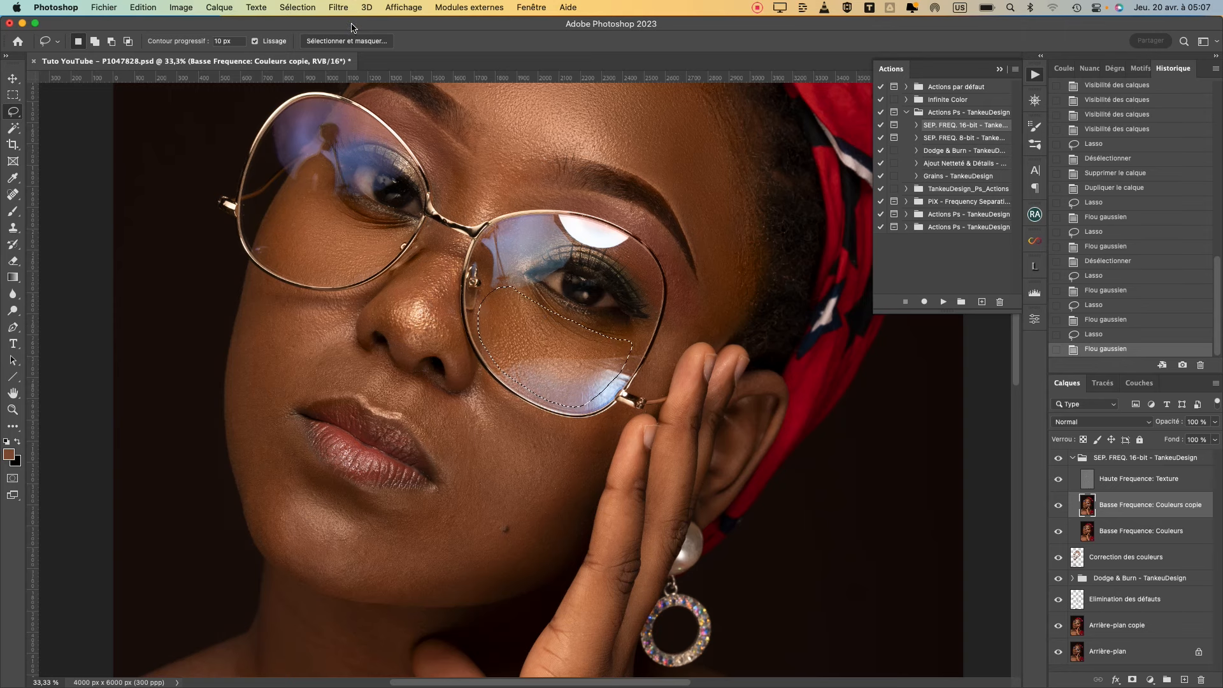
Step: Lasso the near cheek between the mouth, the glasses and the hand, and reapply the last Gaussian Blur
left_click_drag(435, 637, 494, 450)
mouse_move(542, 189)
left_mouse_down()
mouse_move(471, 387)
mouse_move(525, 412)
mouse_move(644, 318)
left_mouse_up()
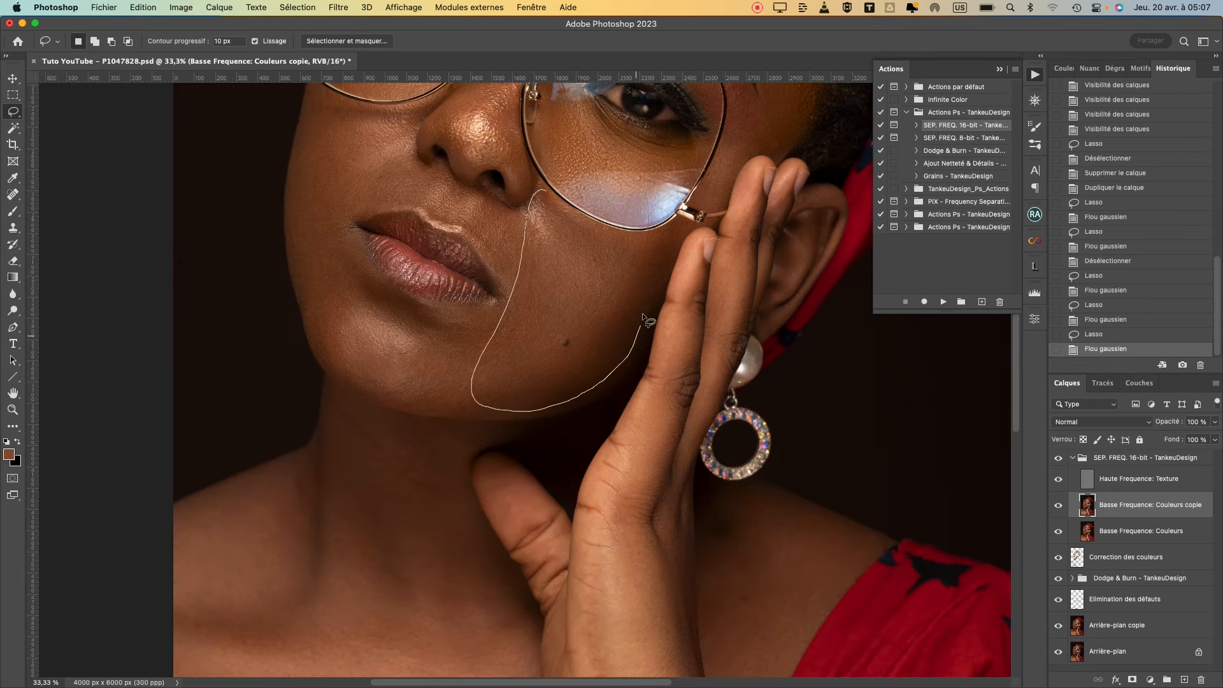
left_click_drag(564, 212, 541, 189)
left_click(342, 9)
left_click(354, 24)
Step: Lasso the far cheek from below the lens to the jaw, reapply the last Gaussian Blur and clear the selection
mouse_move(402, 116)
left_mouse_down()
mouse_move(523, 224)
mouse_move(457, 209)
mouse_move(412, 315)
mouse_move(433, 451)
mouse_move(462, 354)
left_mouse_up()
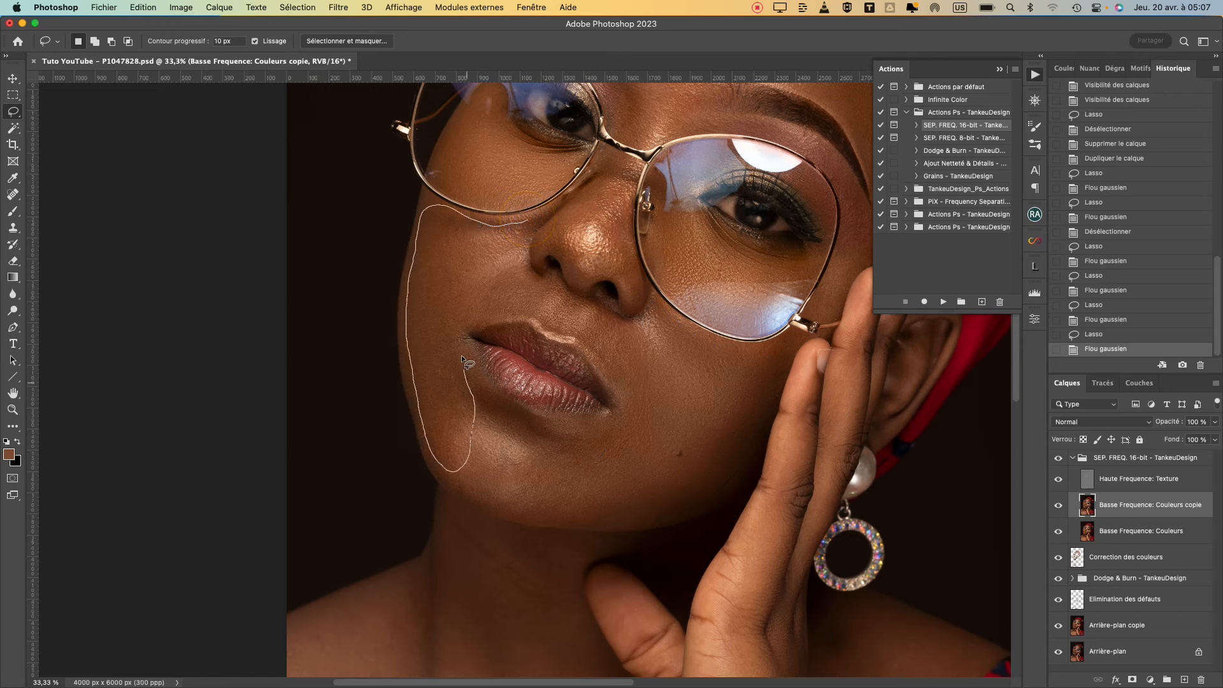
left_click_drag(516, 254, 527, 222)
left_click(339, 8)
left_click(355, 25)
key("super+d")
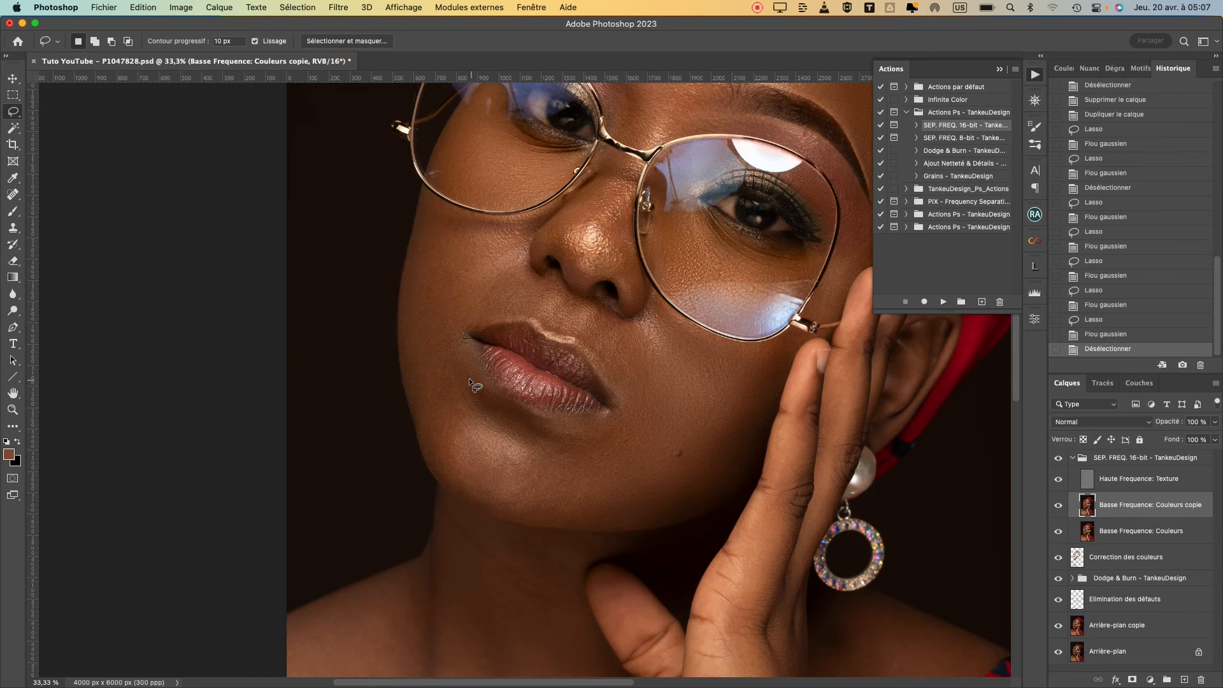
Step: Lasso two areas of the chin below the lips one after the other and reapply the last Gaussian Blur to each
mouse_move(468, 373)
left_mouse_down()
mouse_move(434, 400)
mouse_move(453, 484)
mouse_move(484, 425)
mouse_move(473, 492)
left_mouse_up()
left_click(339, 7)
left_click(355, 24)
key("super+d")
mouse_move(524, 439)
left_mouse_down()
mouse_move(470, 494)
mouse_move(559, 510)
mouse_move(549, 442)
left_mouse_up()
left_click(339, 7)
left_click(354, 24)
key("super+d")
Step: Lasso the skin by the near mouth corner and above the upper lip, reapplying the last Gaussian Blur to each area
mouse_move(633, 411)
left_mouse_down()
mouse_move(541, 491)
mouse_move(656, 496)
mouse_move(633, 413)
left_mouse_up()
left_click(339, 8)
left_click(354, 24)
key("super+d")
left_click_drag(608, 374, 607, 315)
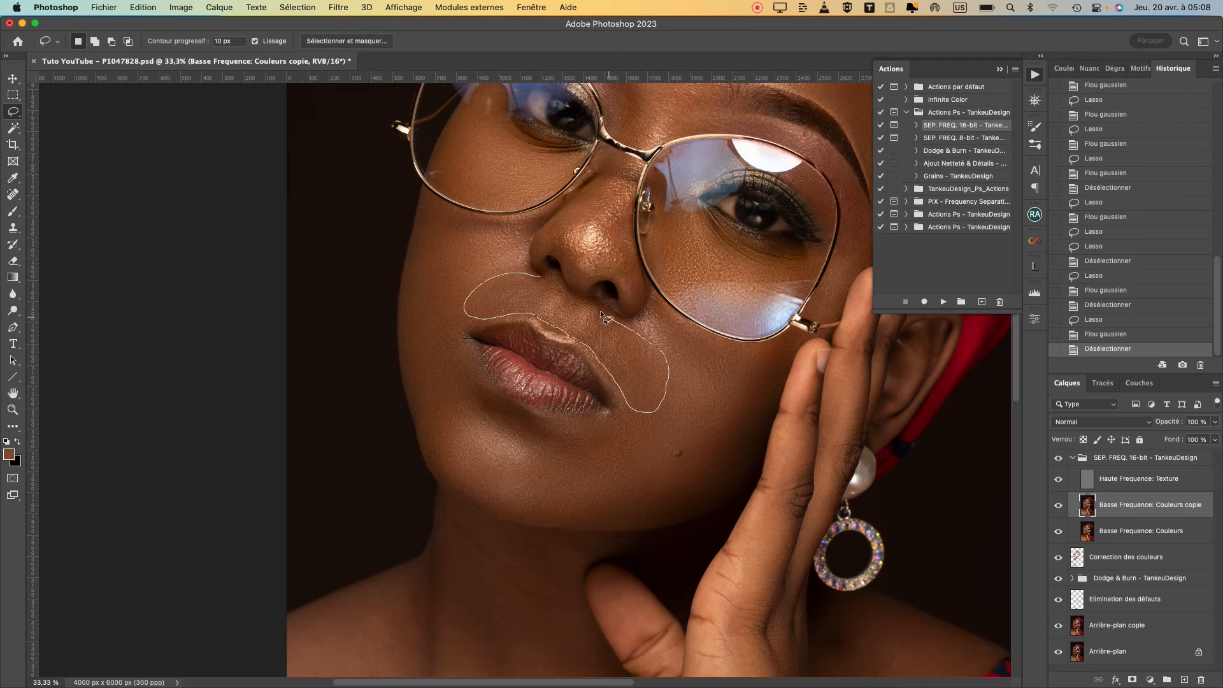
left_click(339, 7)
left_click(355, 24)
left_click(651, 321)
Step: Try the last Gaussian Blur on a lassoed area of the upper chest, and undo both the blur and the selection
key("super+minus")
key("super+minus")
left_click_drag(398, 583, 524, 362)
mouse_move(525, 364)
left_mouse_down()
mouse_move(499, 361)
mouse_move(437, 434)
mouse_move(538, 366)
left_mouse_up()
left_click(339, 7)
left_click(354, 25)
key("super+plus")
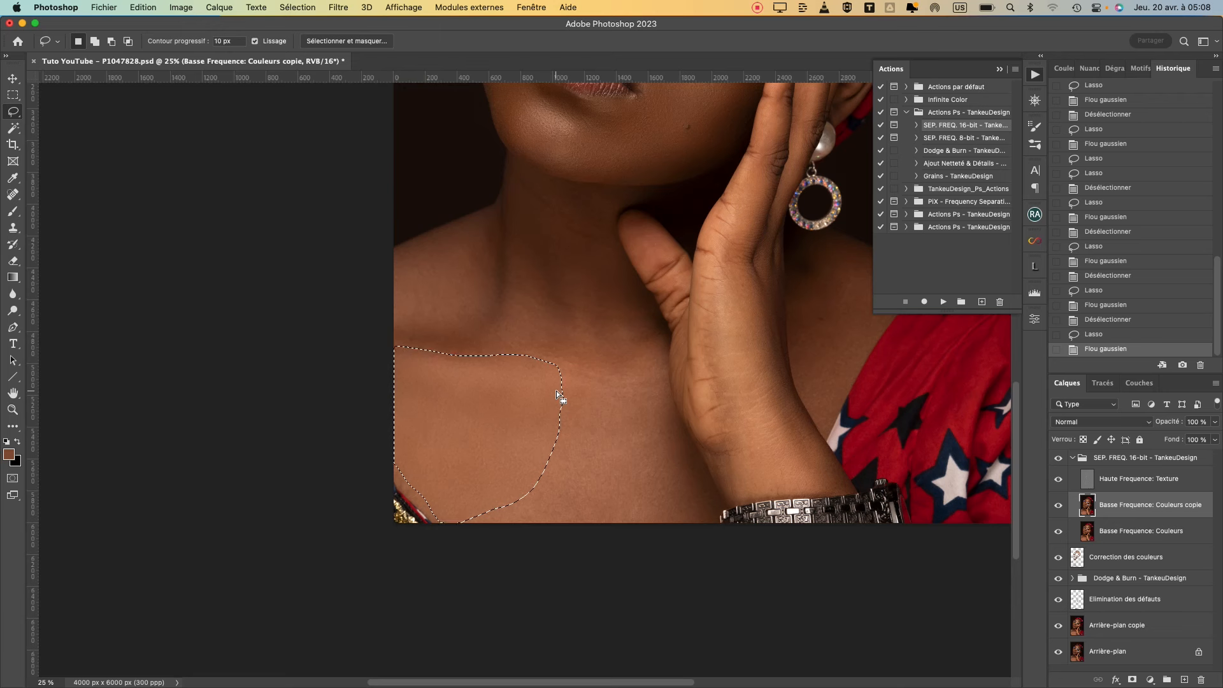
key("super+z")
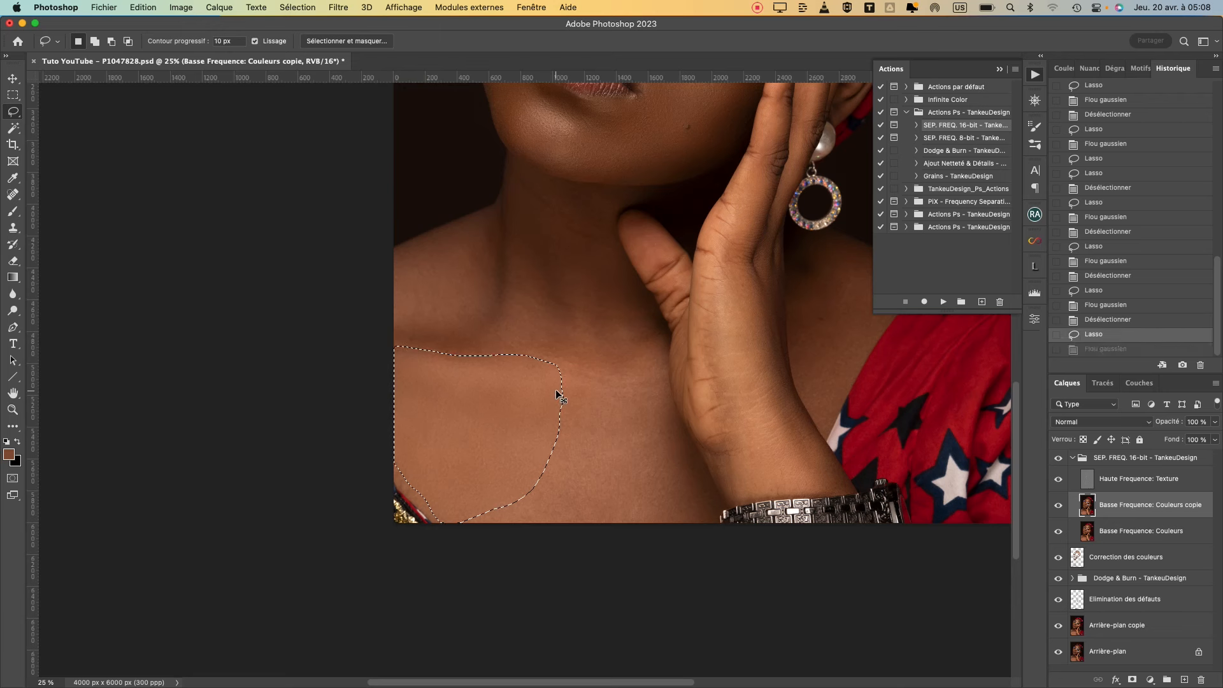
key("super+z")
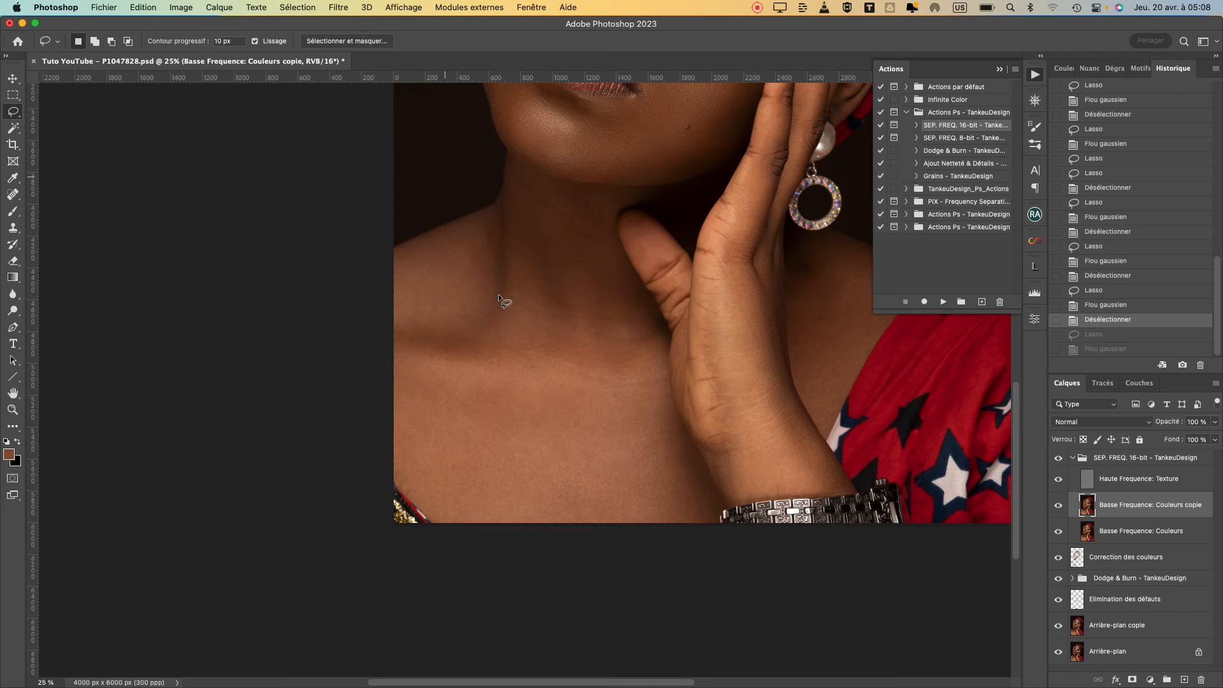
Step: Lasso a tighter area of the upper chest and apply a Gaussian Blur with a newly entered radius, comparing its preview on and off
mouse_move(403, 355)
left_mouse_down()
mouse_move(371, 374)
mouse_move(359, 424)
mouse_move(372, 462)
mouse_move(428, 508)
left_mouse_up()
mouse_move(501, 539)
left_mouse_down()
mouse_move(532, 501)
mouse_move(544, 424)
left_mouse_up()
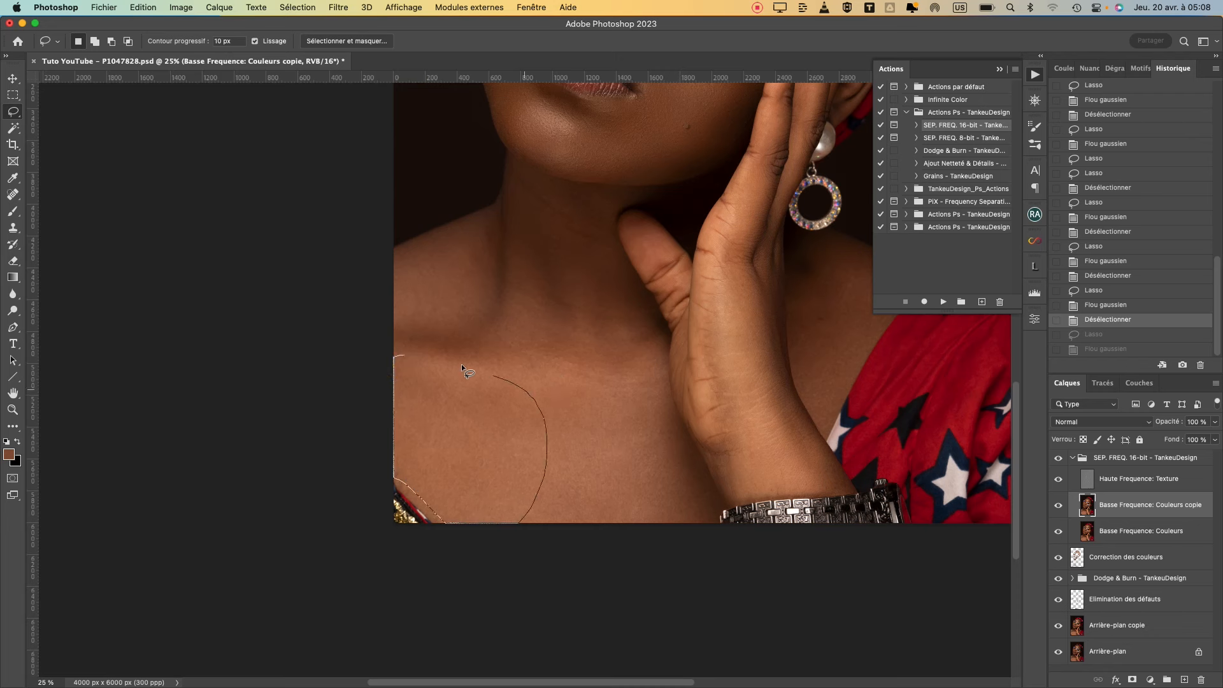
left_click_drag(403, 358, 401, 357)
left_click(341, 7)
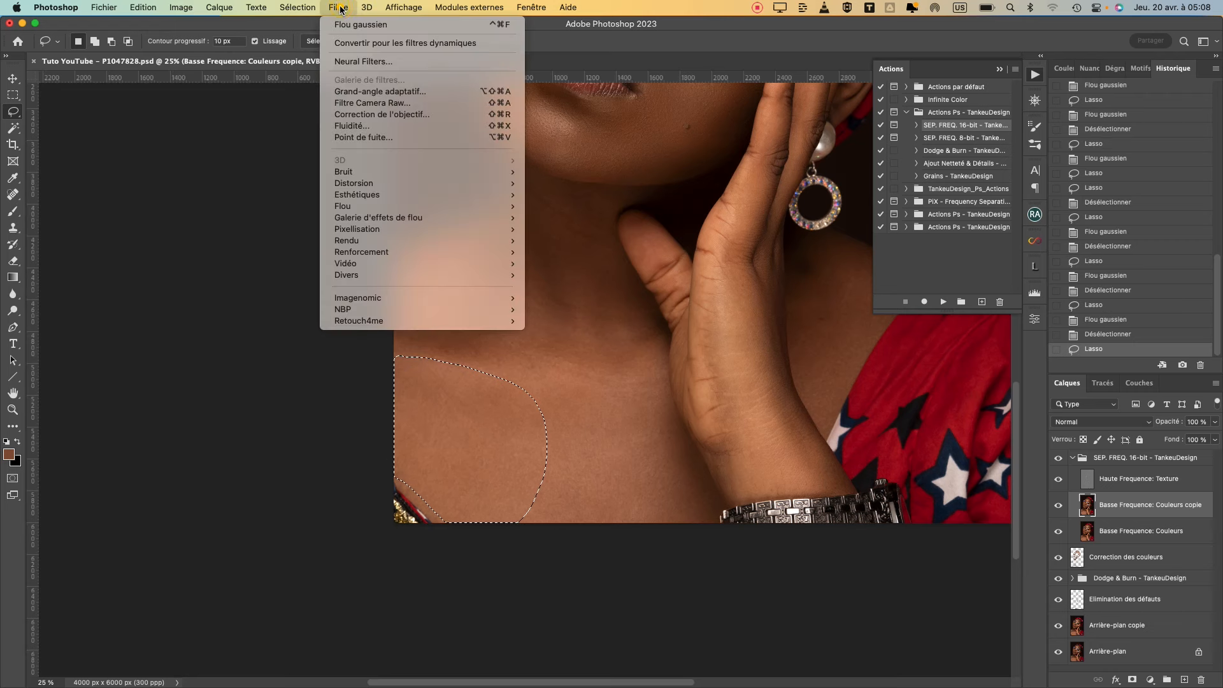
mouse_move(396, 208)
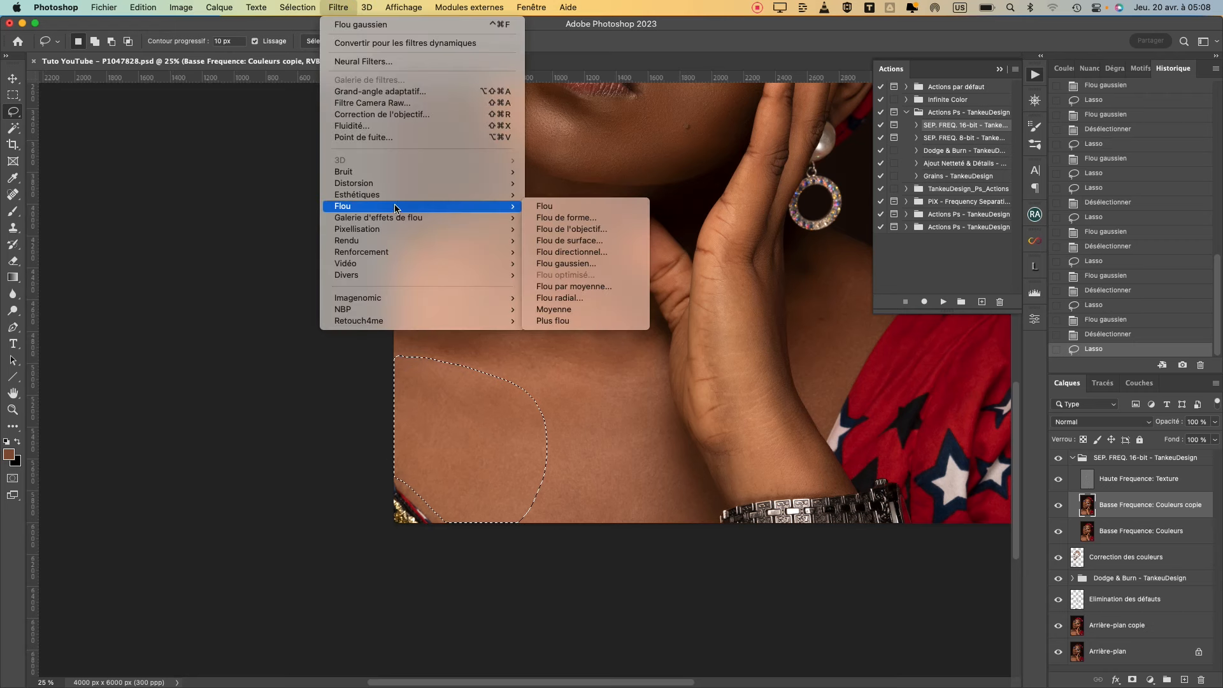
left_click(581, 263)
left_click_drag(668, 311, 632, 311)
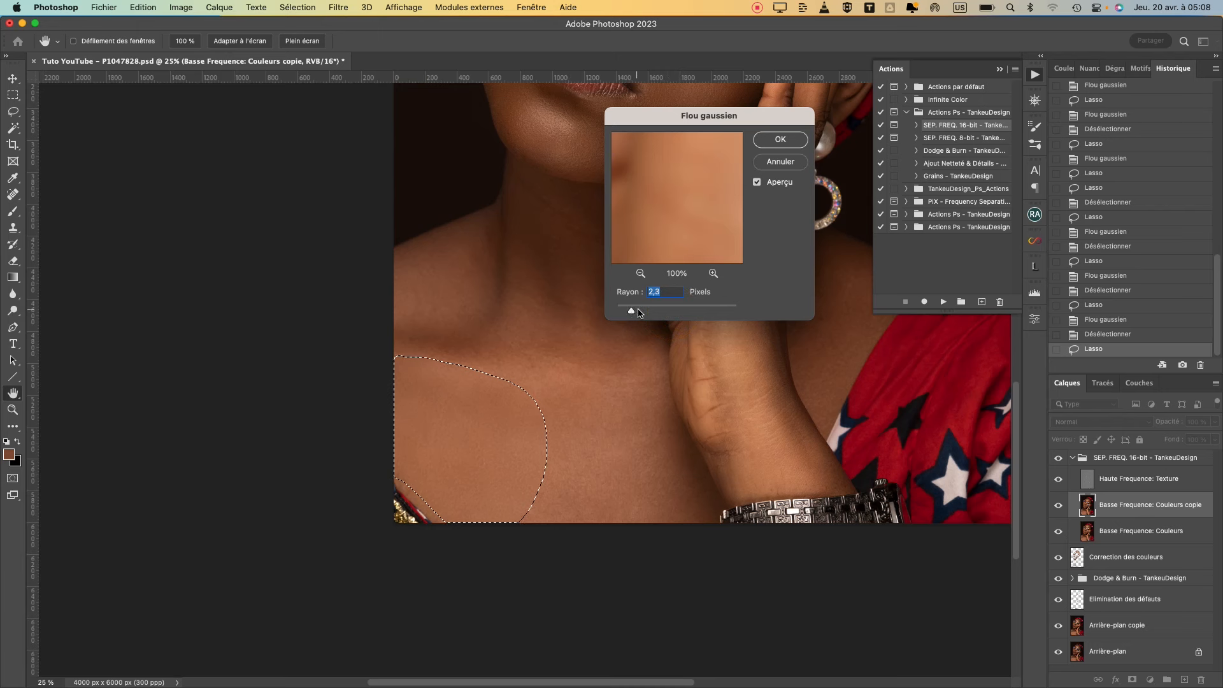
type("10")
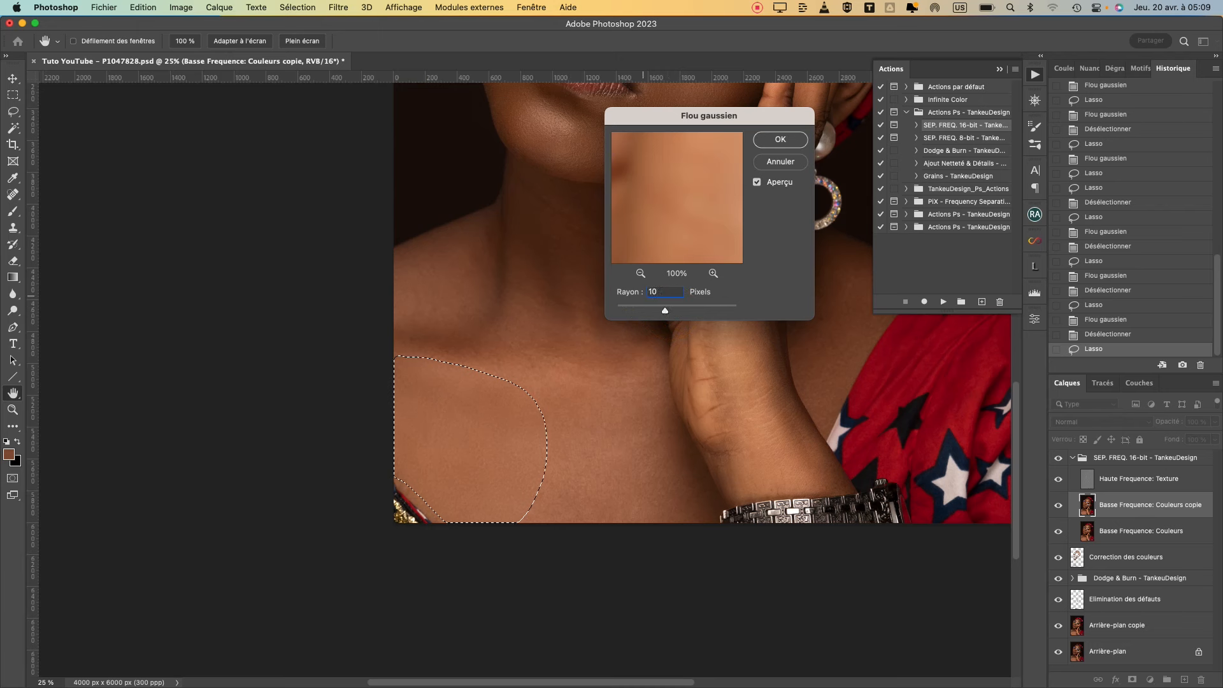
key("BackSpace")
key("BackSpace")
left_click(756, 183)
left_click(759, 185)
left_click(759, 185)
left_click(784, 137)
Step: Lasso the chest area beside the raised wrist and reapply the last Gaussian Blur
mouse_move(660, 381)
left_mouse_down()
mouse_move(491, 404)
mouse_move(669, 569)
left_mouse_up()
left_click_drag(684, 437, 663, 382)
left_click(339, 7)
left_click(361, 24)
Step: Lasso the neck areas below the jaw and beside the thumb, reapplying the last Gaussian Blur to each
mouse_move(492, 213)
left_mouse_down()
mouse_move(501, 315)
mouse_move(501, 204)
mouse_move(599, 369)
mouse_move(519, 176)
left_mouse_up()
left_click(340, 8)
left_click(361, 25)
left_click(338, 7)
left_click(360, 24)
mouse_move(607, 191)
left_mouse_down()
mouse_move(560, 300)
mouse_move(651, 364)
left_mouse_up()
left_click_drag(606, 199, 606, 193)
left_click(338, 7)
left_click(361, 24)
Step: Lasso the shoulder below the earring and the skin beside the wrist, reapplying the last Gaussian Blur to each
scroll(582, 369, "right", 3)
left_click_drag(707, 244, 695, 411)
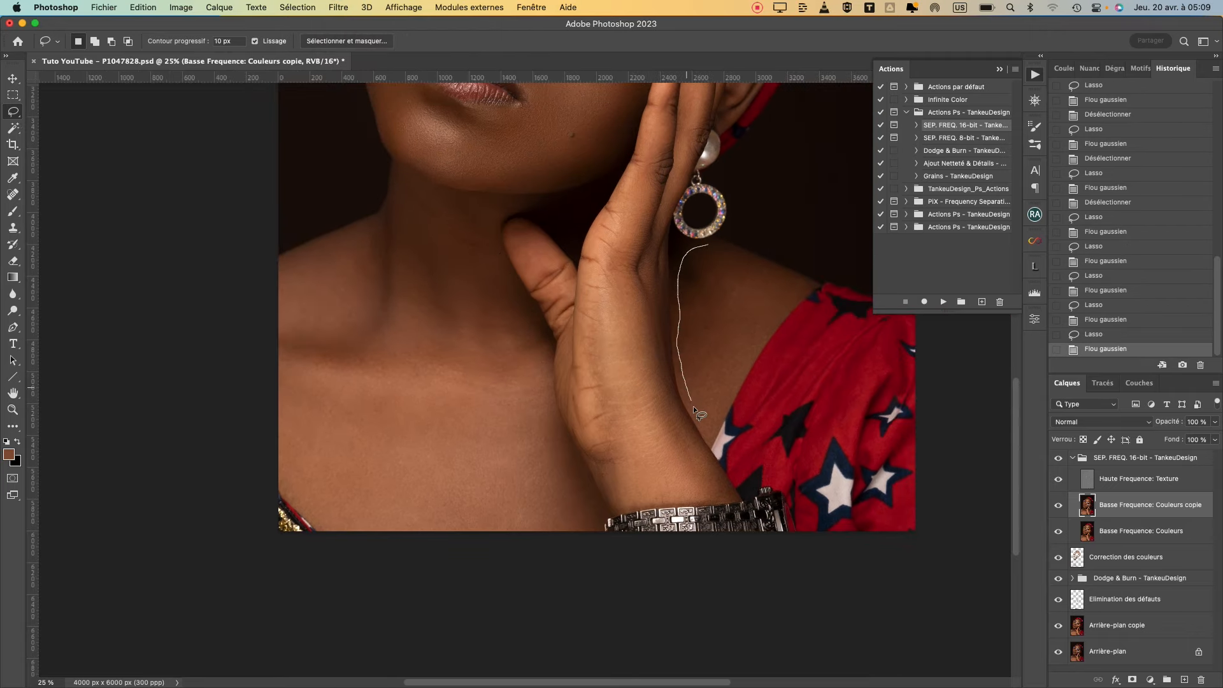
left_click_drag(790, 287, 716, 249)
left_click(338, 7)
left_click(361, 24)
left_click(527, 396)
mouse_move(527, 395)
left_mouse_down()
mouse_move(592, 509)
mouse_move(528, 398)
left_mouse_up()
left_click(336, 7)
left_click(360, 24)
Step: Lasso the side of the nose below the glasses bridge, apply a 19-pixel Gaussian Blur and clear the selection
scroll(692, 342, "up", 8)
scroll(692, 342, "up", 2)
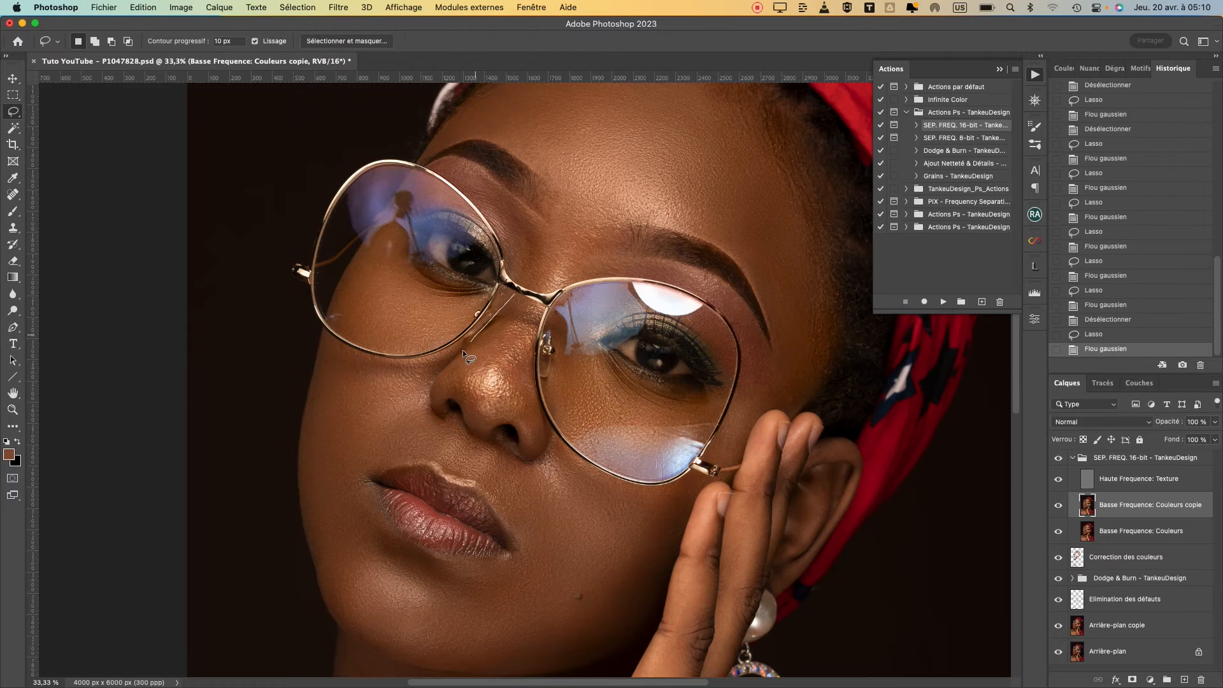
left_click_drag(521, 335, 516, 297)
left_click(338, 7)
left_click(553, 258)
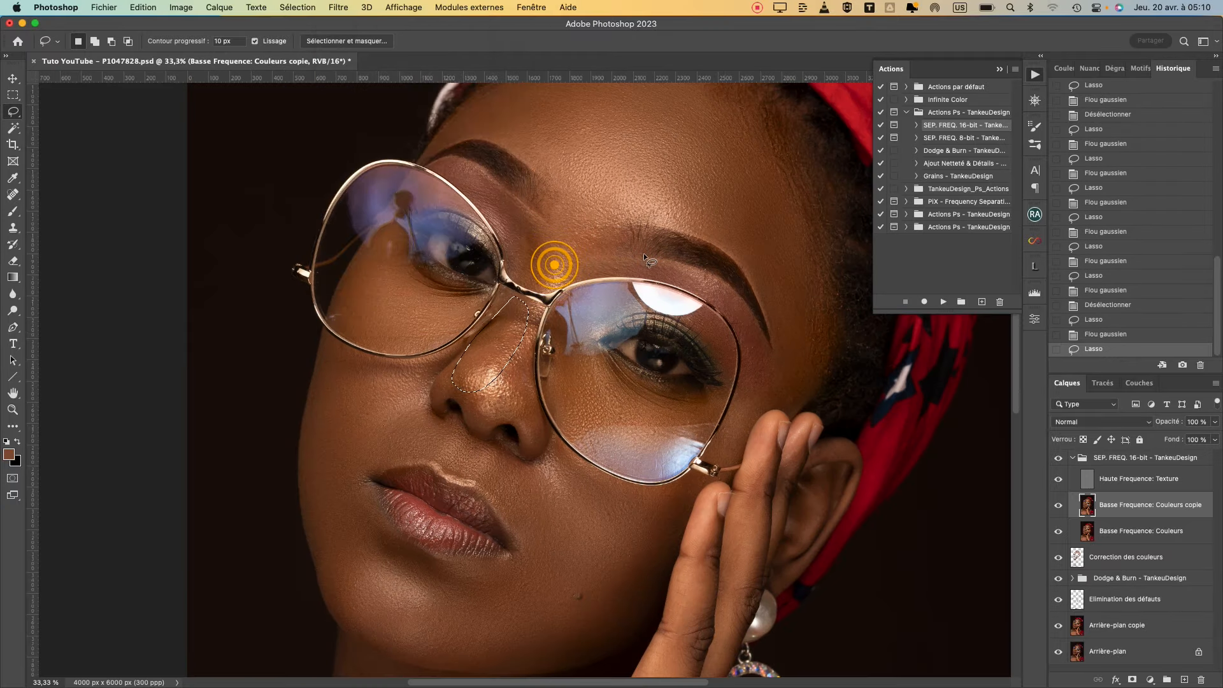
left_click(756, 183)
left_click_drag(668, 314, 670, 312)
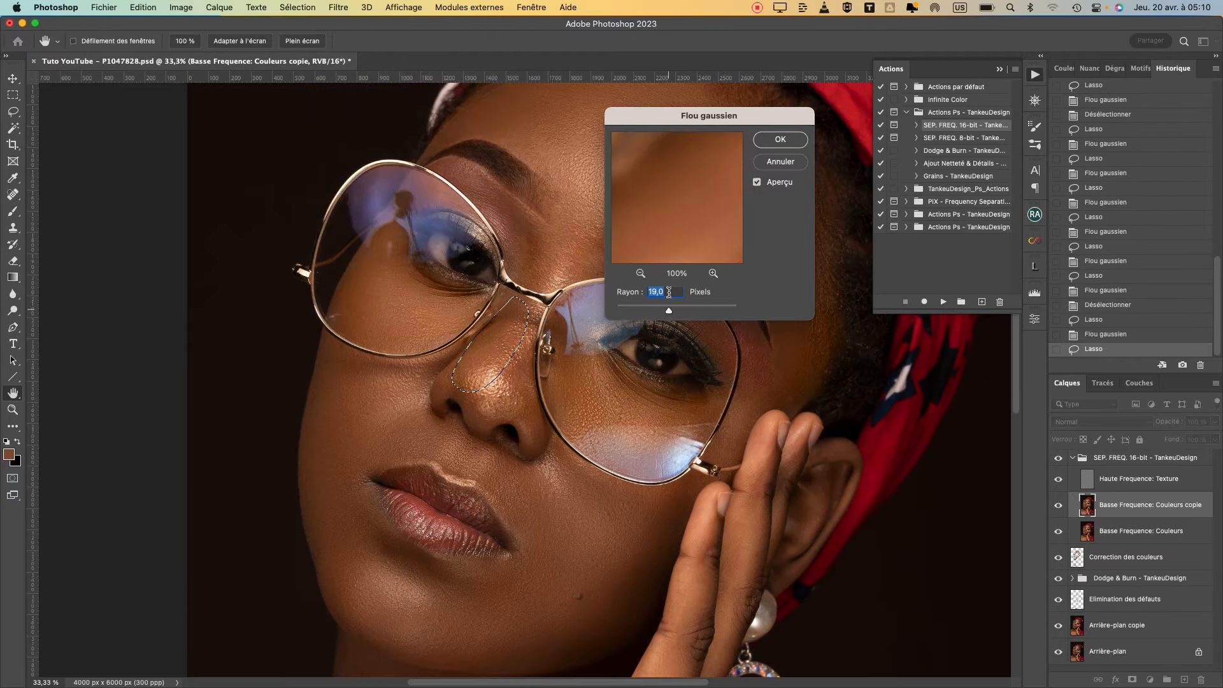
left_click(756, 183)
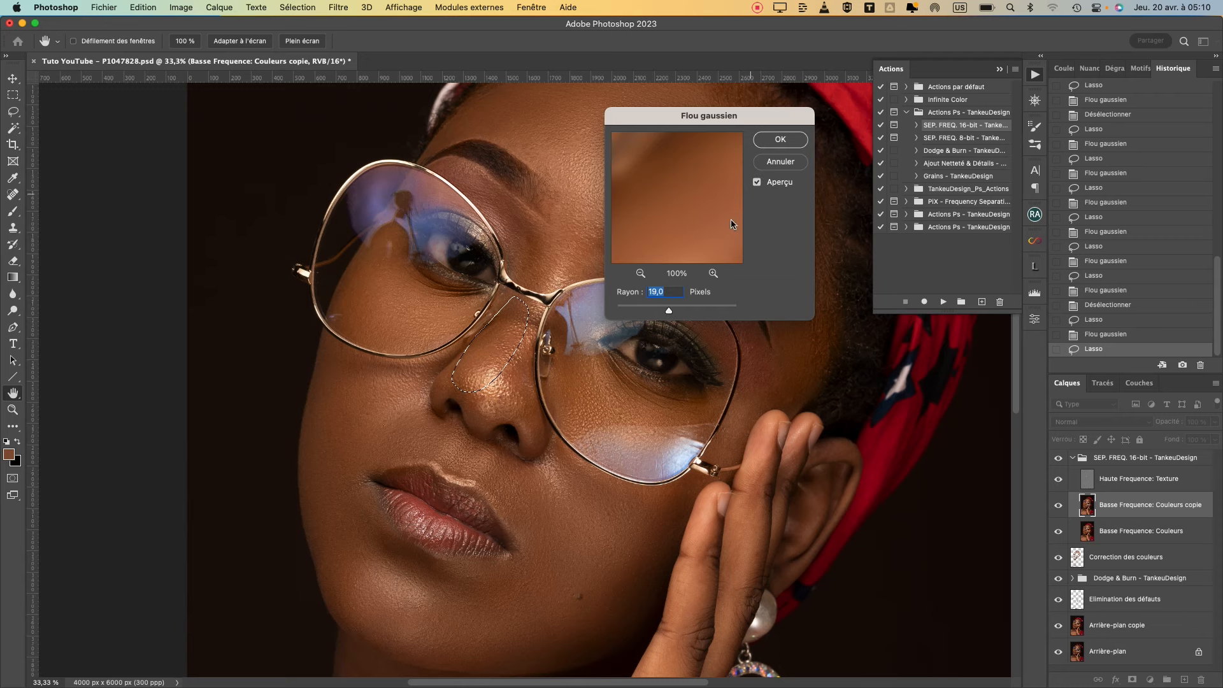
left_click(780, 140)
key("ctrl+d")
Step: Lasso the skin between the eyebrows, reapply the last Gaussian Blur and clear the selection
left_click_drag(534, 227, 536, 230)
left_click(338, 7)
left_click(349, 18)
left_click(582, 240)
Step: Lasso the nose bridge and tip in two passes, reapplying the last Gaussian Blur and clearing the selection each time
mouse_move(532, 321)
left_mouse_down()
mouse_move(506, 374)
mouse_move(520, 426)
mouse_move(542, 446)
mouse_move(527, 349)
mouse_move(493, 345)
mouse_move(471, 417)
left_mouse_up()
left_click(338, 7)
left_click(349, 18)
left_click(505, 322)
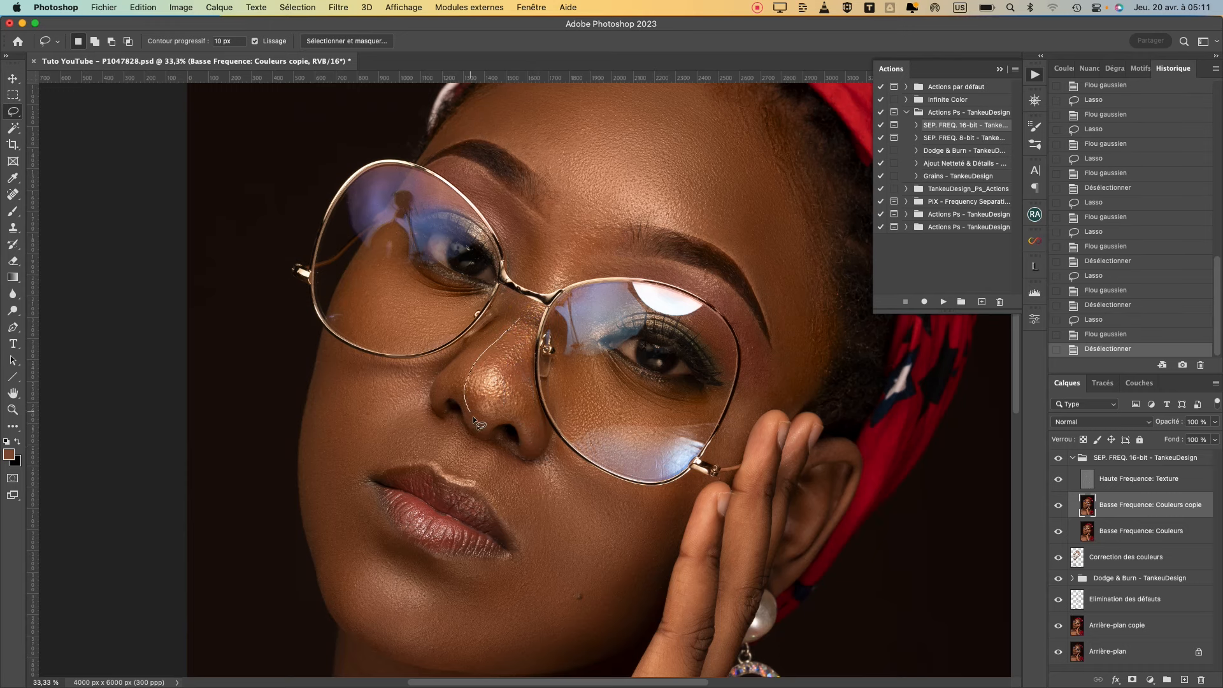
left_click_drag(531, 336, 522, 321)
left_click(339, 7)
left_click(349, 18)
left_click(479, 167)
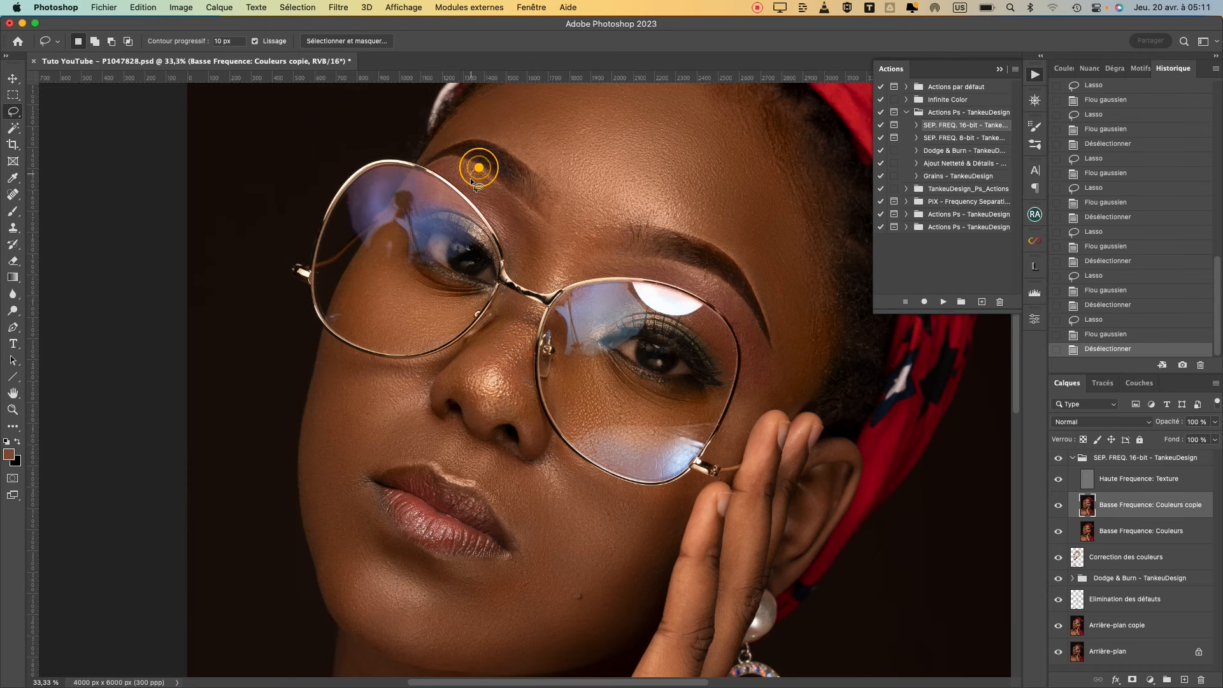
Step: Lasso the skin just above the glasses bridge, reapply the last Gaussian Blur and clear the selection
left_click_drag(545, 261, 560, 277)
left_click(338, 7)
left_click(350, 21)
left_click(531, 189)
left_click(338, 7)
left_click(351, 20)
left_click(598, 169)
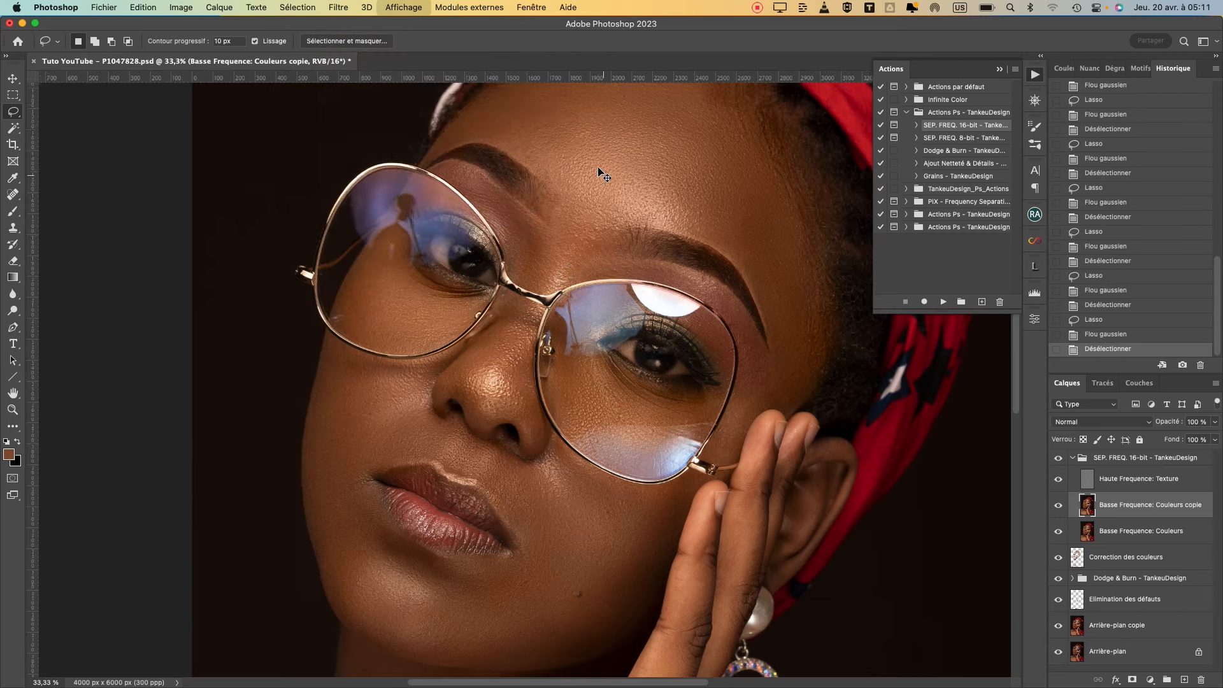
Step: Compare the portrait with the SEP. FREQ. 16-bit group hidden and shown at different zoom levels
key("super+minus")
left_click(1059, 458)
left_click(1059, 458)
key("super+0")
key("super+plus")
key("super+plus")
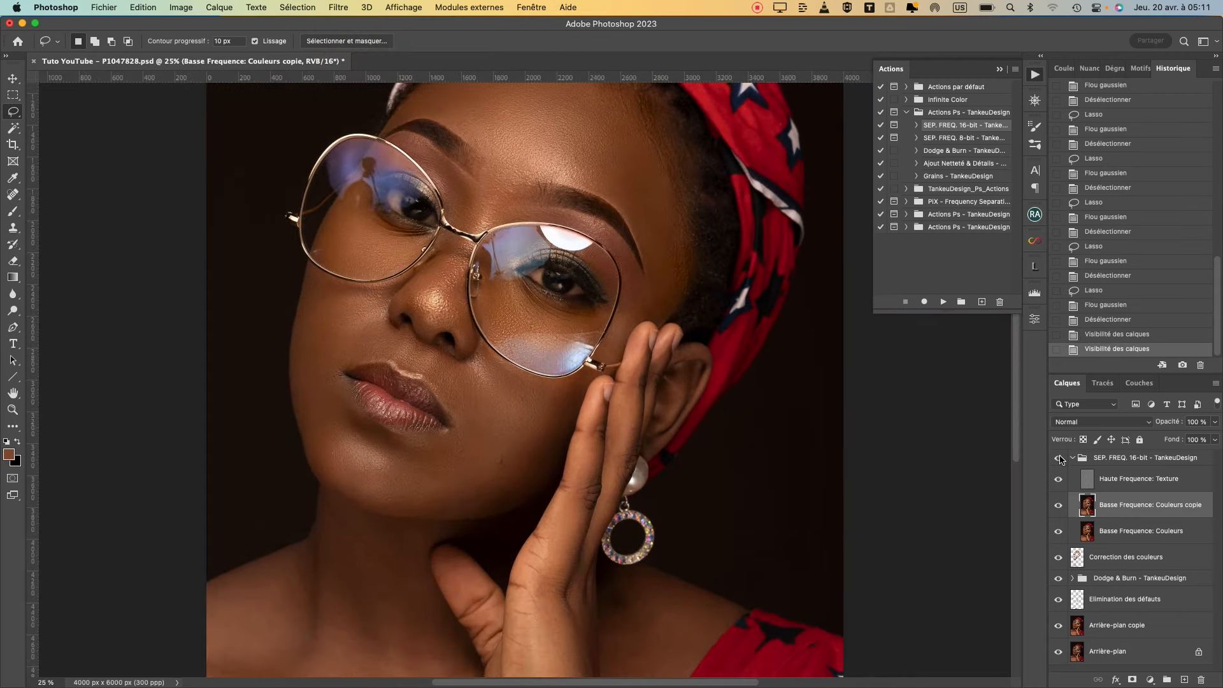
key("super+plus")
scroll(379, 270, "up", 5)
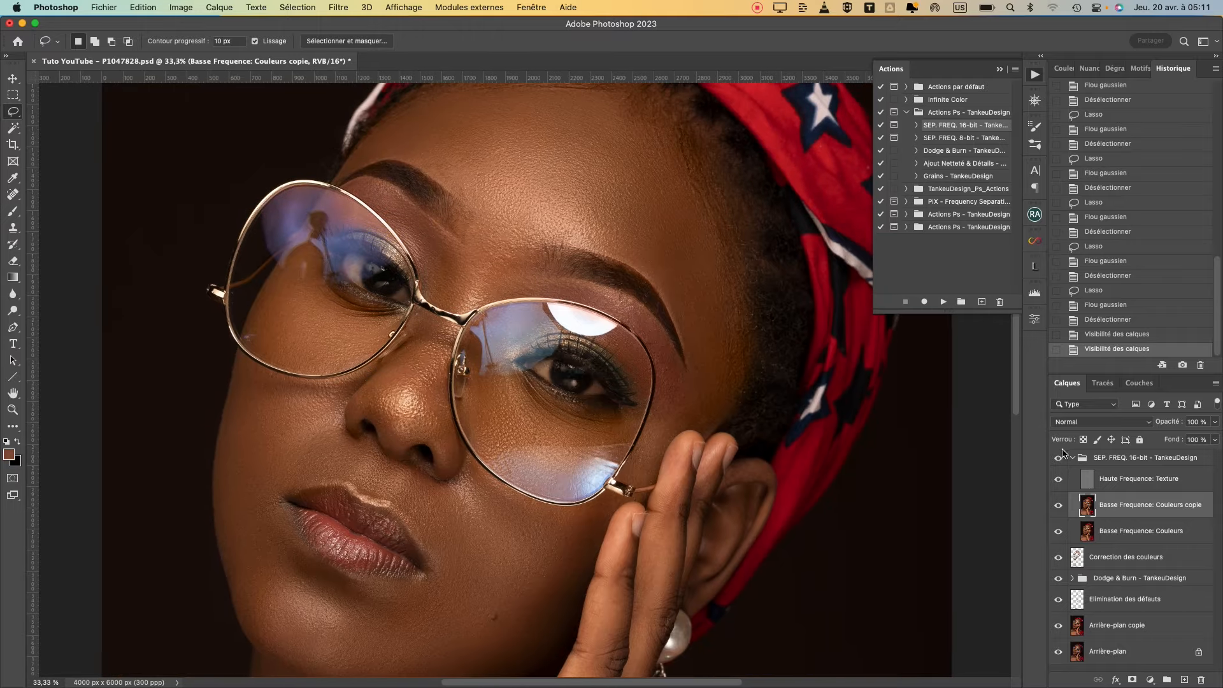
left_click(1059, 458)
left_click(1059, 458)
left_click(1059, 458)
left_click(1059, 458)
key("super+minus")
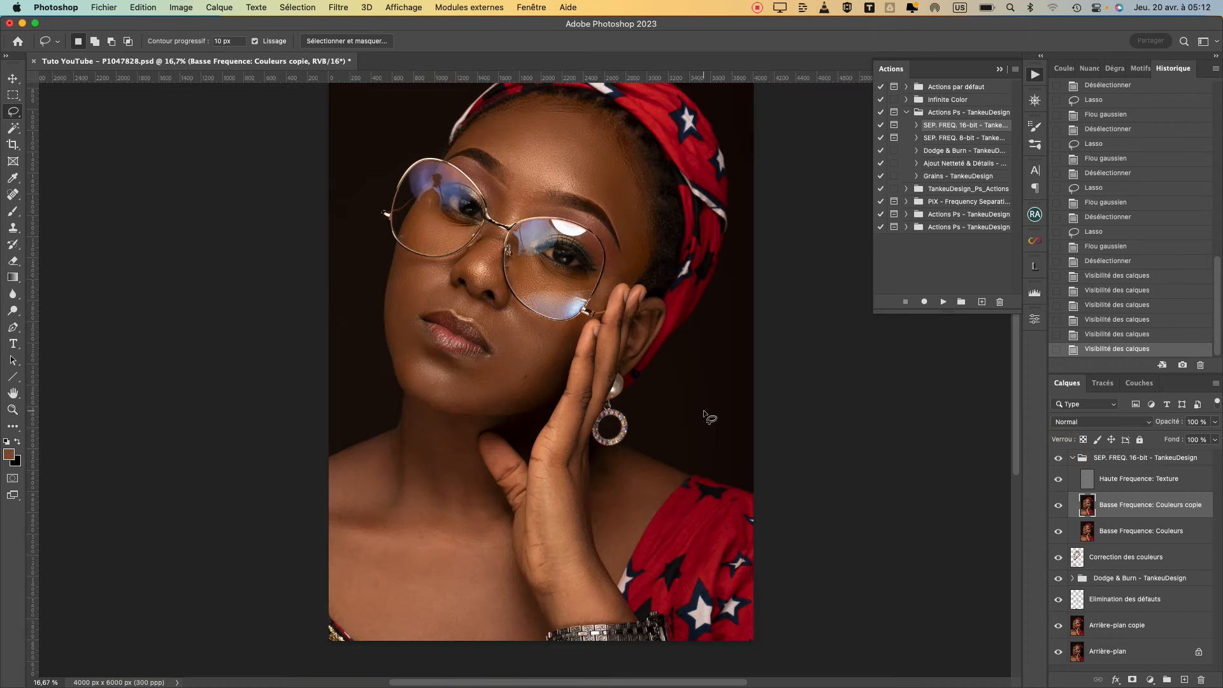
Step: Collapse and select the SEP. FREQ. 16-bit group, run the Dodge & Burn action above it and collapse the Aide Visuelle D&B group
left_click(1072, 457)
left_click(1086, 461)
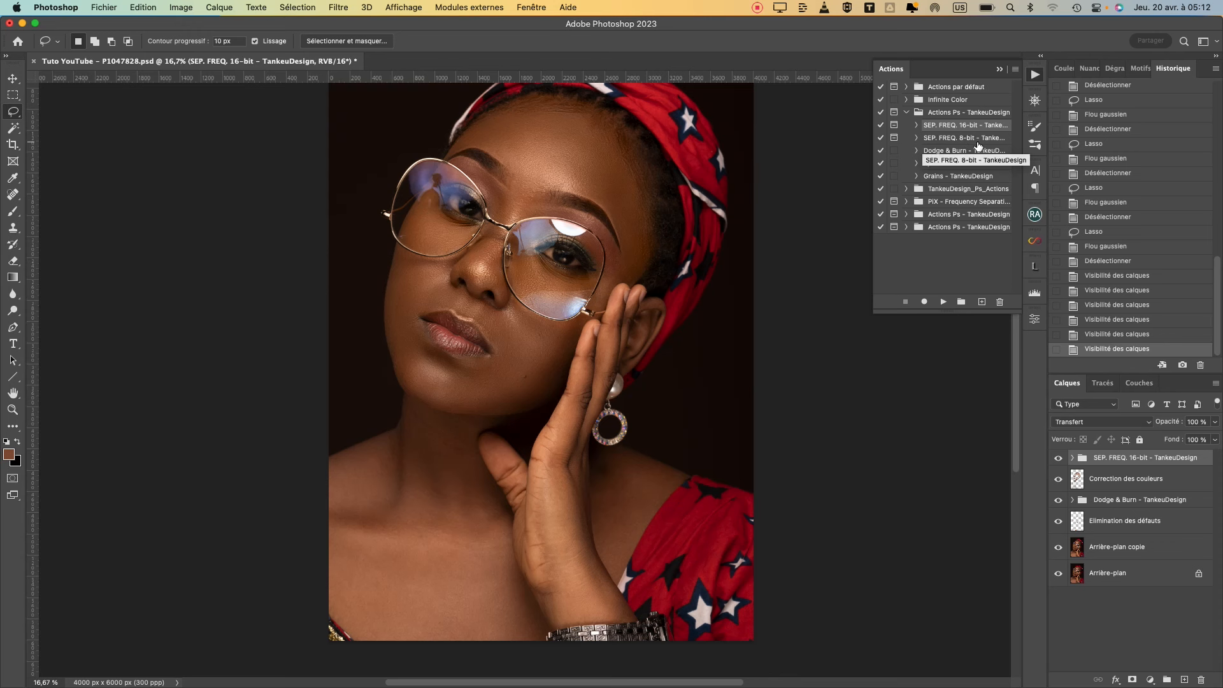
left_click(962, 151)
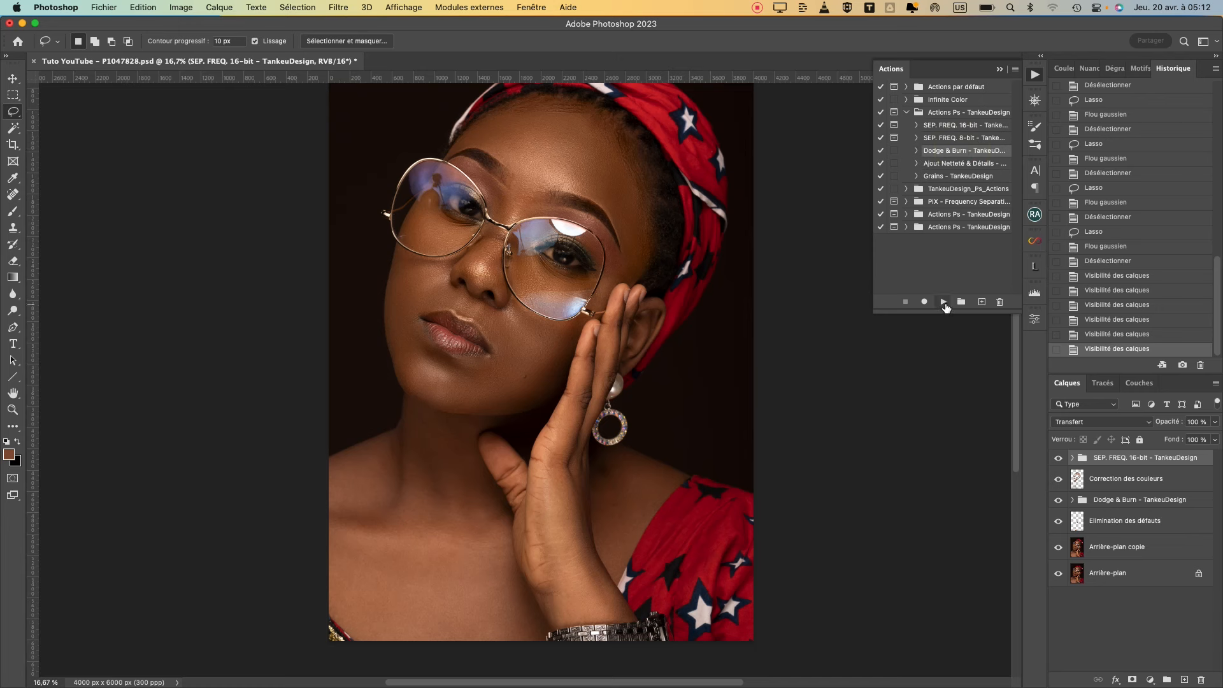
left_click(945, 303)
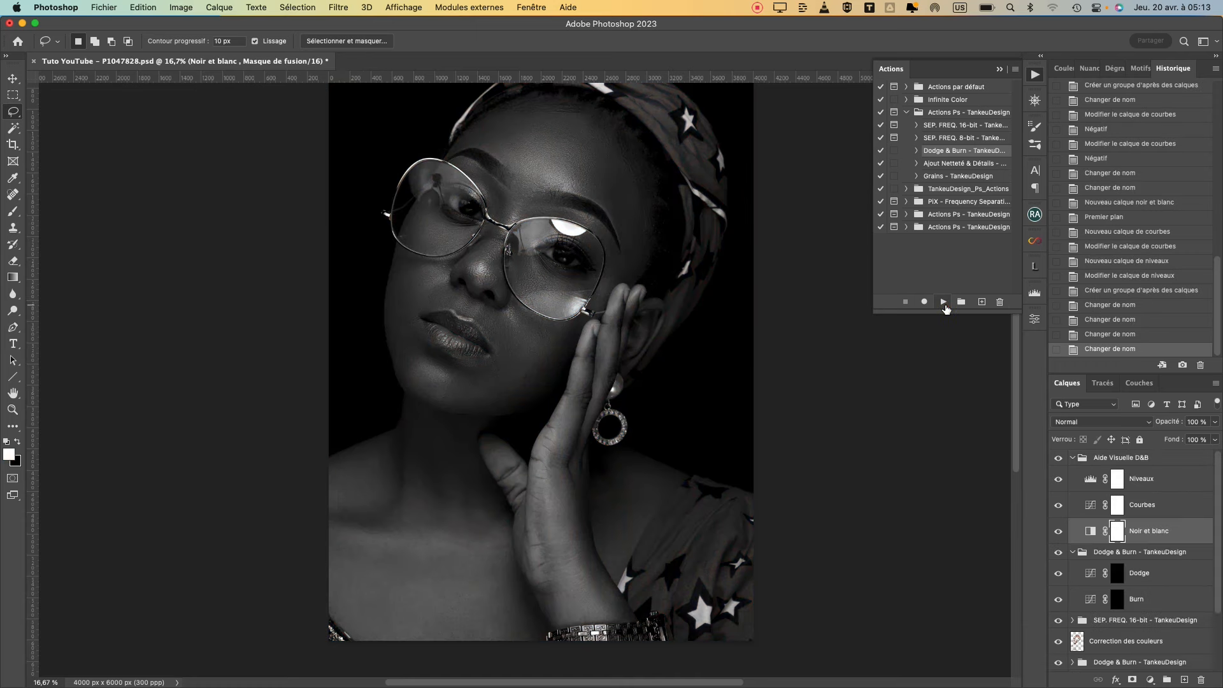
left_click(1074, 459)
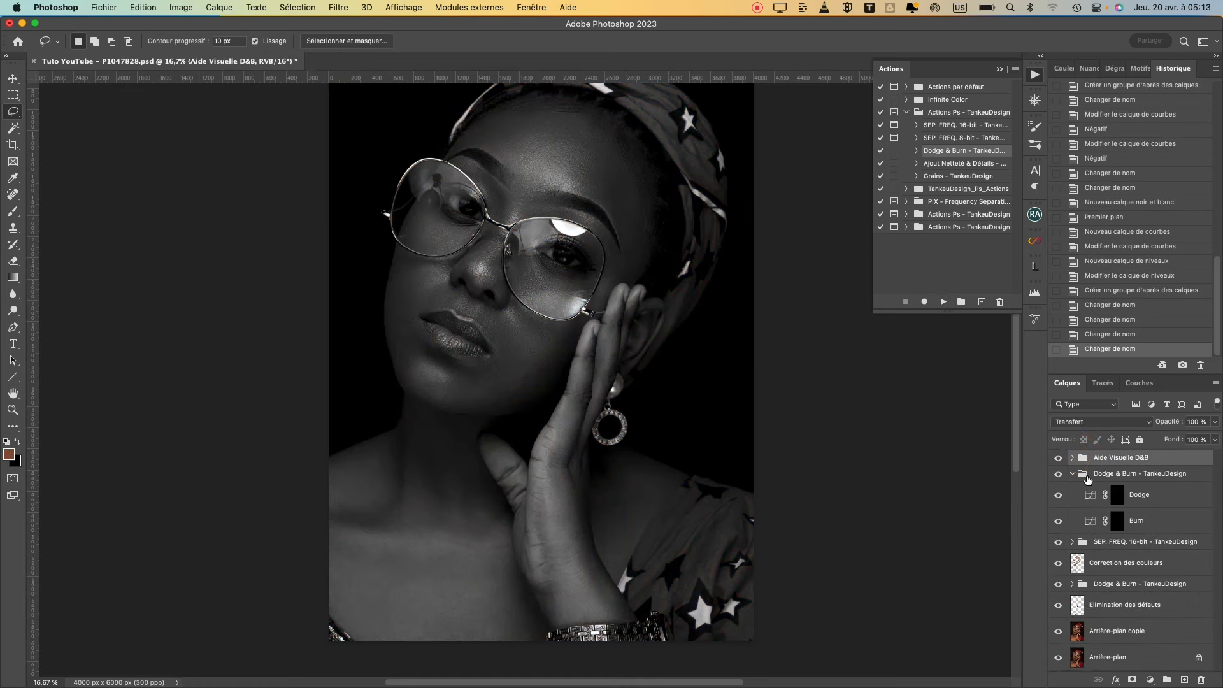
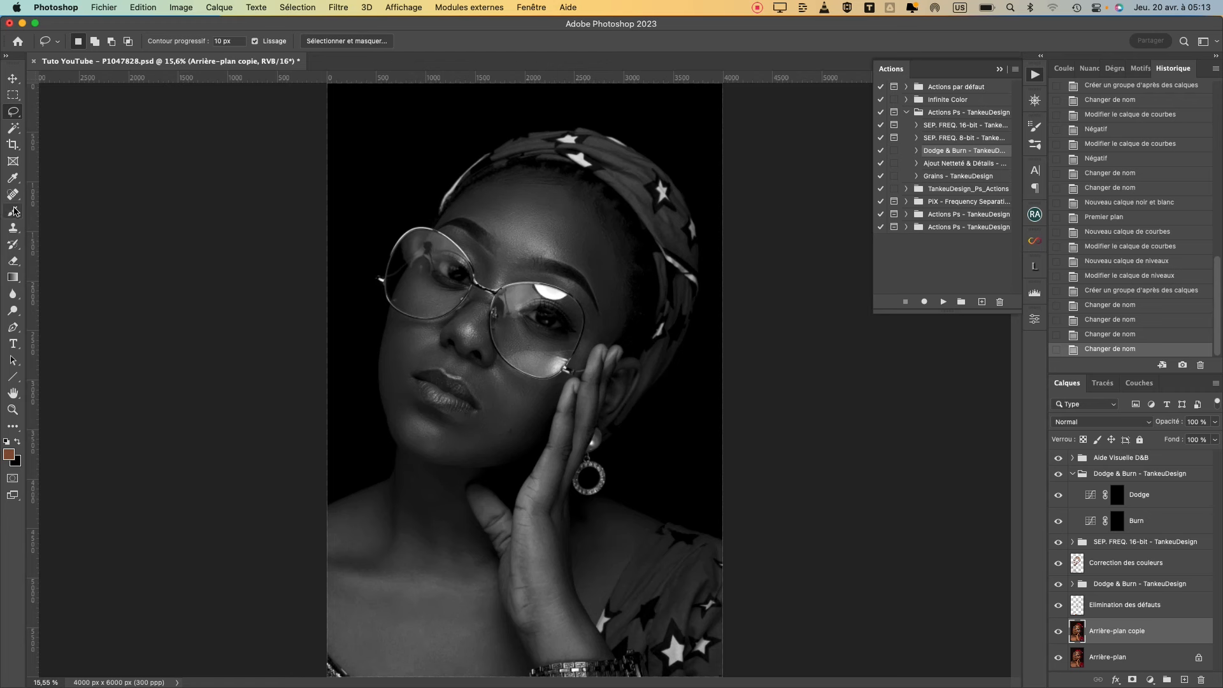
Step: Activate the Brush tool and target the mask of the Burn curves layer
left_click(13, 211)
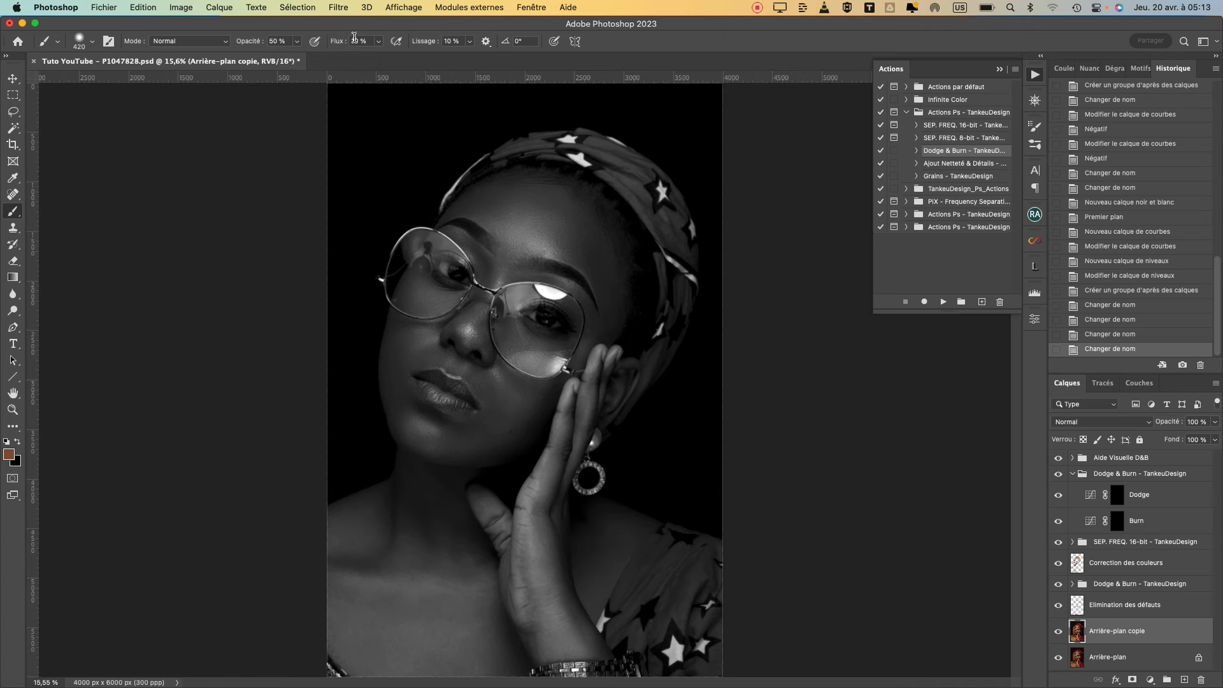
key("super+plus")
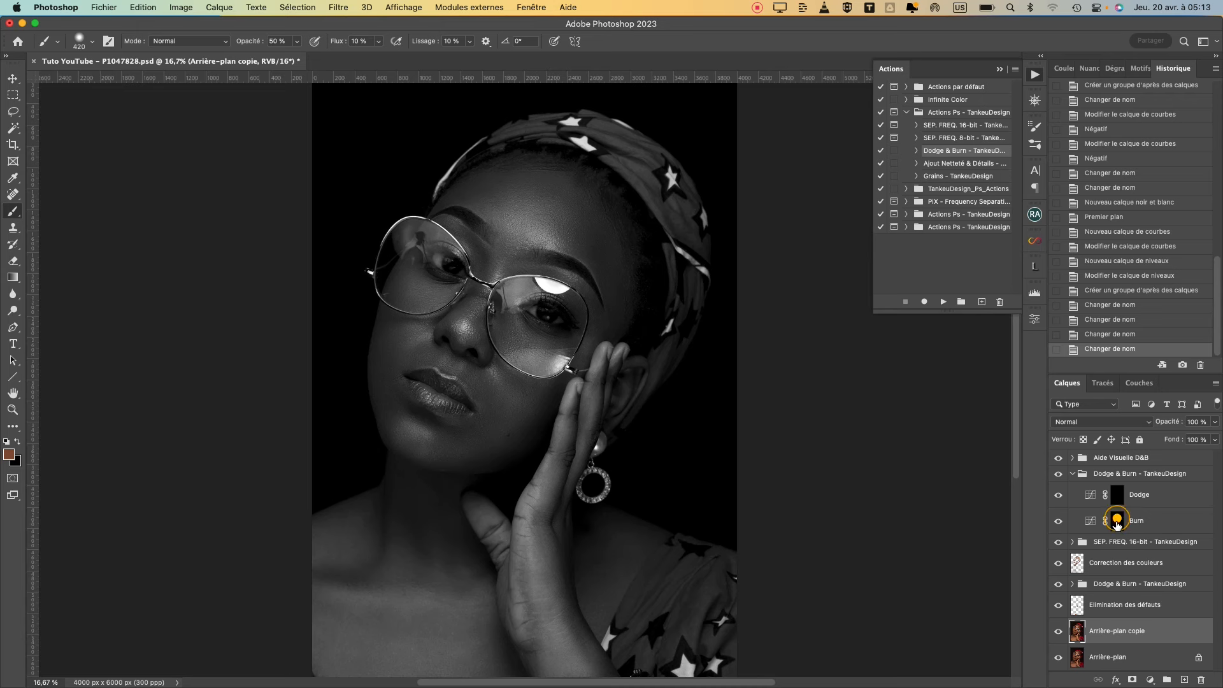
left_click(1117, 521)
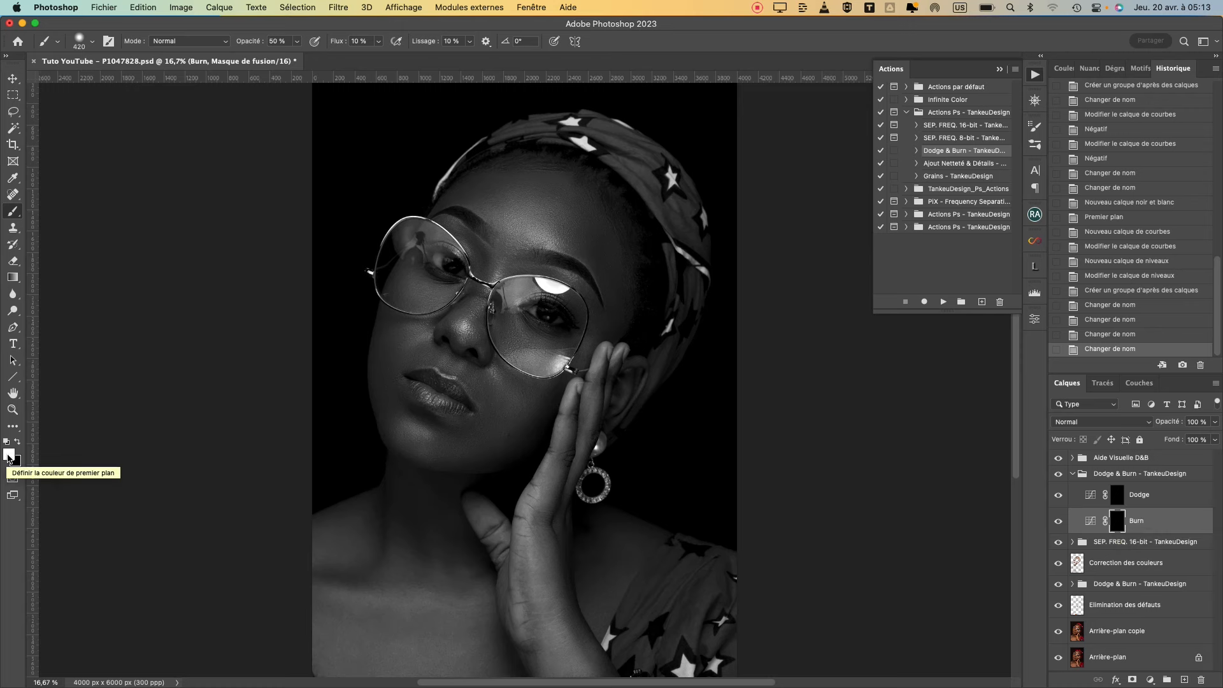
key("super+plus")
Step: Set the brush hardness to 0 % and its size to about 230 px for painting on the Burn mask
left_click_drag(615, 325, 612, 419)
left_click_drag(467, 320, 439, 338)
right_click(479, 317)
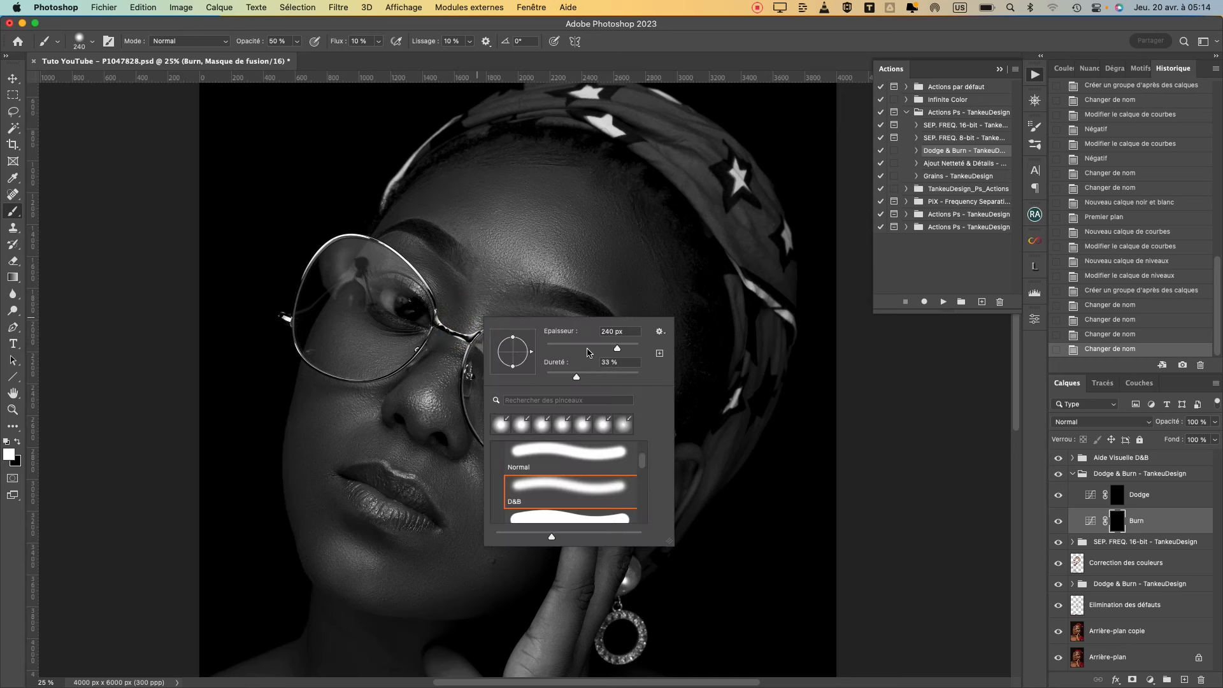
left_click_drag(577, 380, 515, 375)
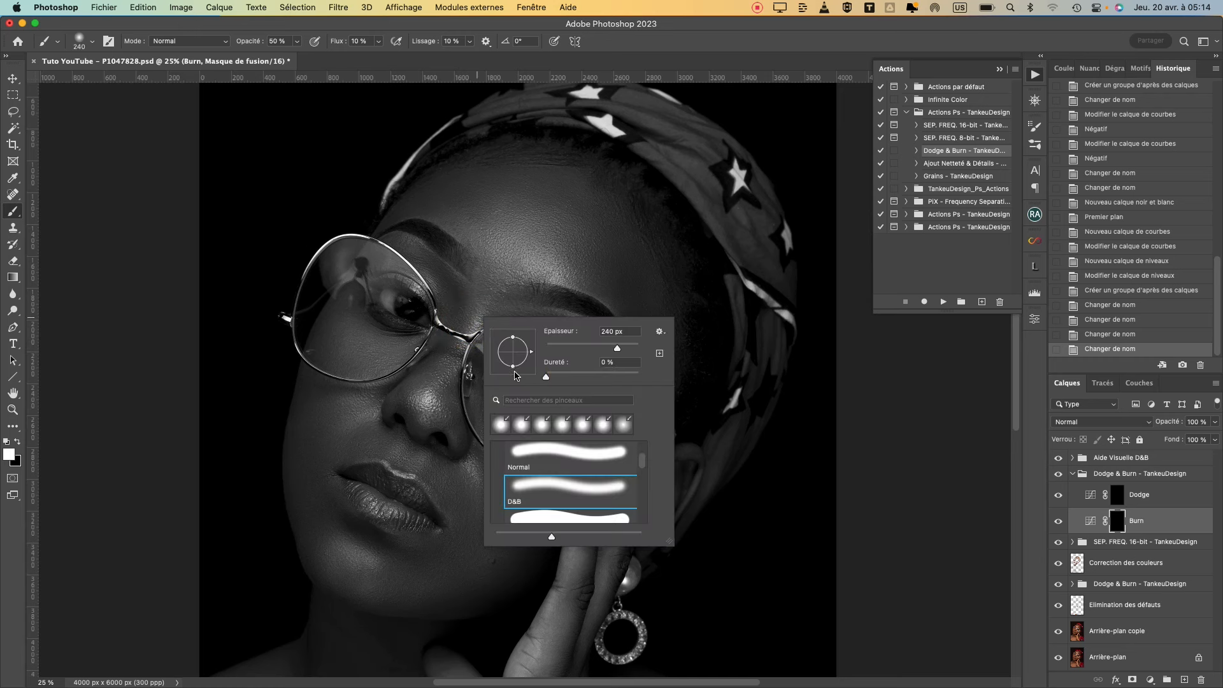
left_click_drag(461, 303, 456, 329)
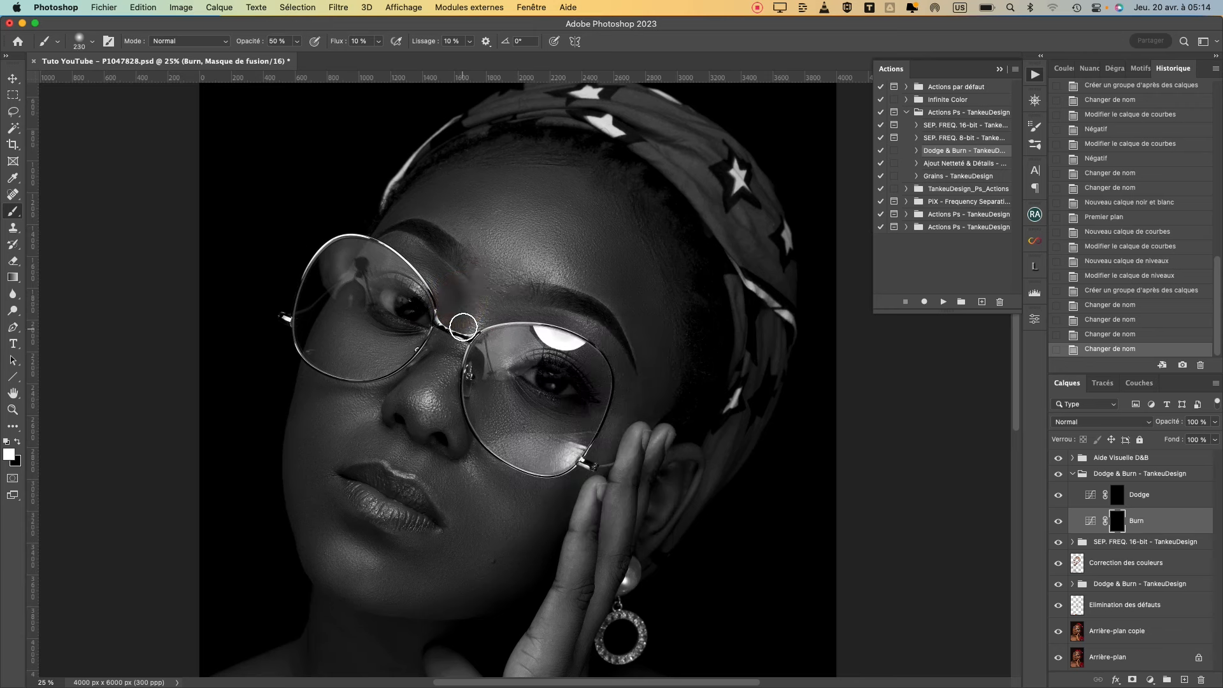
Step: Paint white on the Burn mask over the nose bridge, the side of the nose and the forehead up to the hairline
mouse_move(443, 329)
left_mouse_down()
mouse_move(424, 357)
mouse_move(459, 315)
mouse_move(398, 384)
left_mouse_up()
left_click_drag(499, 319, 463, 402)
left_click_drag(474, 194, 499, 189)
mouse_move(505, 166)
left_mouse_down()
mouse_move(529, 161)
mouse_move(367, 244)
left_mouse_up()
mouse_move(445, 172)
left_mouse_down()
mouse_move(476, 163)
mouse_move(612, 183)
mouse_move(600, 171)
mouse_move(545, 193)
mouse_move(616, 196)
mouse_move(695, 333)
left_mouse_up()
Step: Darken the temple beside the headscarf and the cheek next to the hand on the Burn mask
mouse_move(678, 290)
left_mouse_down()
mouse_move(691, 314)
mouse_move(678, 423)
left_mouse_up()
left_click_drag(590, 483, 637, 307)
left_click_drag(595, 369, 580, 372)
left_click_drag(579, 372, 612, 344)
left_click_drag(431, 432, 595, 401)
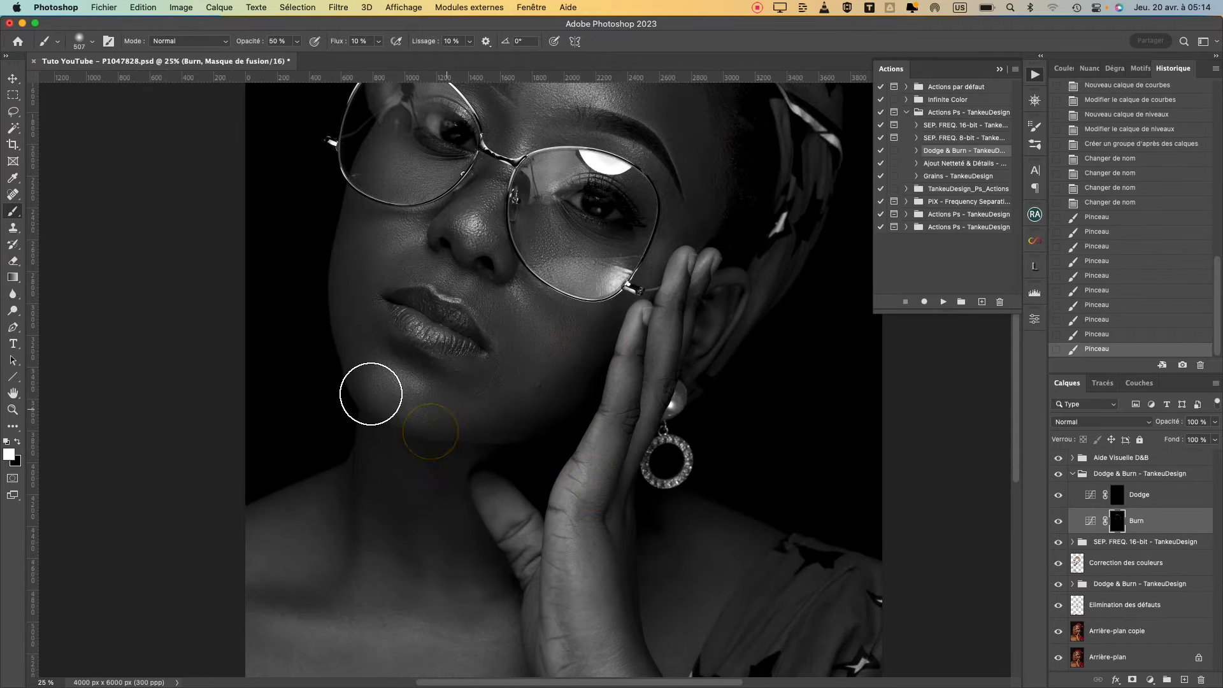
Step: Burn the outer cheek edge, jawline and chin, extending the strokes down to the upper neck
left_click_drag(356, 356, 333, 356)
mouse_move(350, 208)
left_mouse_down()
mouse_move(331, 326)
mouse_move(339, 252)
mouse_move(347, 362)
left_mouse_up()
mouse_move(348, 361)
left_mouse_down()
mouse_move(360, 403)
mouse_move(400, 436)
left_mouse_up()
mouse_move(370, 428)
left_mouse_down()
mouse_move(448, 477)
mouse_move(429, 445)
mouse_move(435, 376)
mouse_move(390, 385)
mouse_move(380, 349)
left_mouse_up()
left_click_drag(367, 319, 357, 451)
left_click_drag(397, 346, 415, 455)
Step: Burn the shadows across the bare shoulder, the neck, and along the raised hand and wrist
left_click_drag(310, 463, 325, 464)
mouse_move(249, 458)
left_mouse_down()
mouse_move(365, 453)
mouse_move(463, 409)
mouse_move(407, 404)
mouse_move(423, 434)
left_mouse_up()
left_click_drag(469, 429, 478, 431)
mouse_move(455, 390)
left_mouse_down()
mouse_move(486, 460)
mouse_move(410, 498)
left_mouse_up()
mouse_move(639, 465)
left_mouse_down()
mouse_move(541, 465)
mouse_move(544, 478)
left_mouse_up()
left_click_drag(538, 564, 547, 655)
left_click_drag(533, 464, 566, 530)
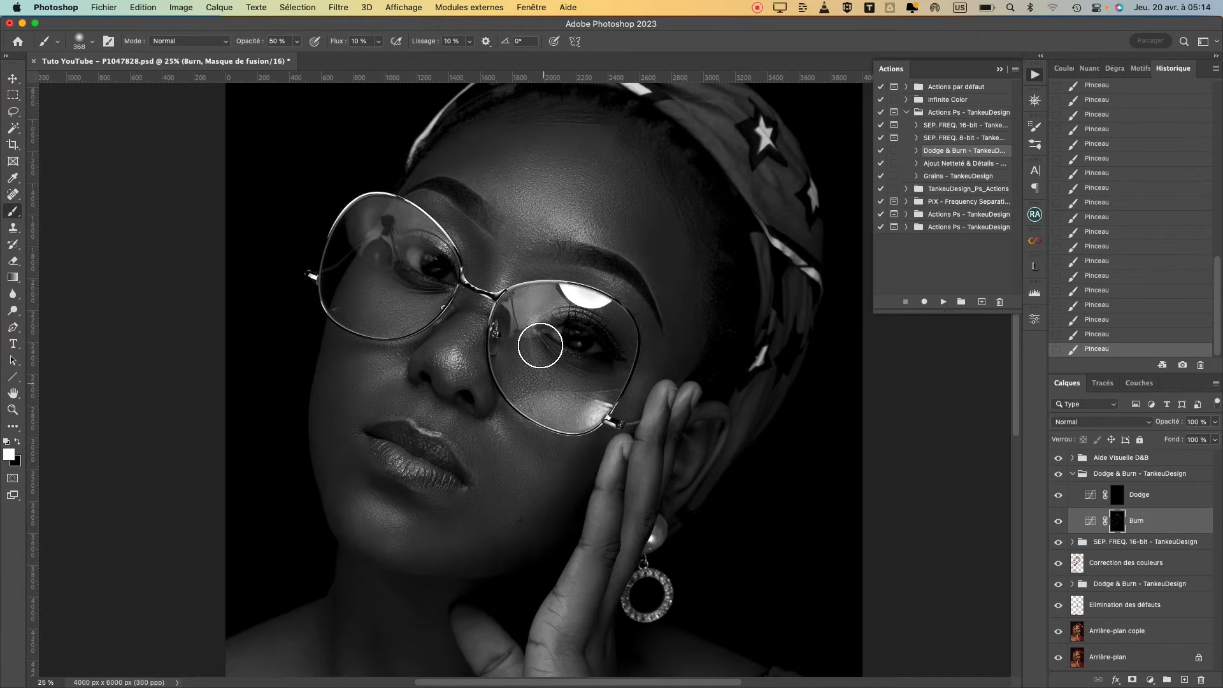
Step: Adjust the brush size and burn the shadows around the glasses bridge, nose and inner lens area
left_click_drag(553, 309, 559, 331)
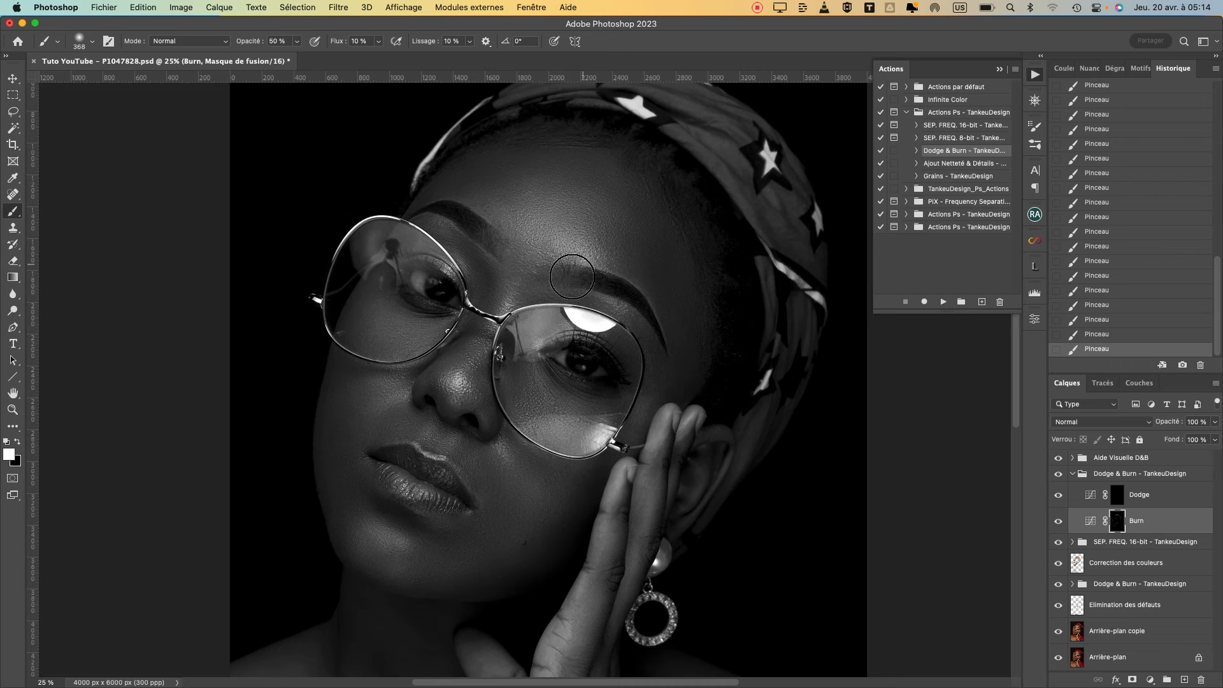
key("super+minus")
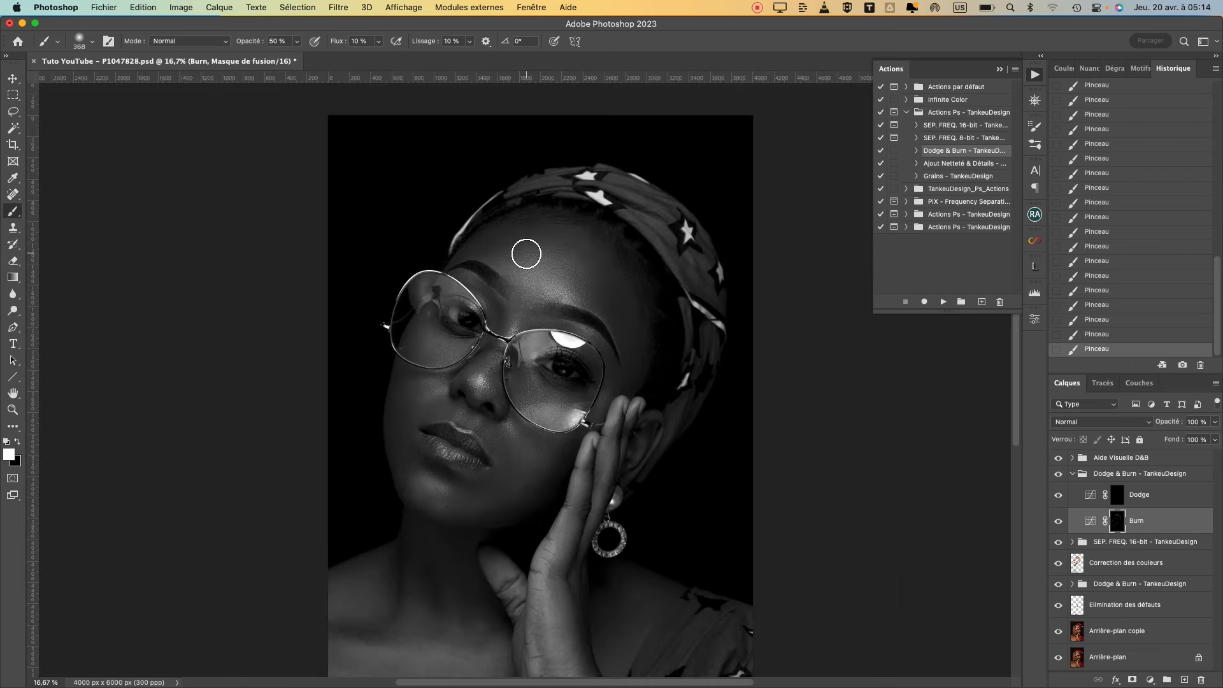
left_click_drag(499, 287, 526, 286, "ctrl+alt")
mouse_move(521, 244)
left_mouse_down("ctrl+alt")
mouse_move(504, 244)
mouse_move(517, 244)
left_mouse_up("ctrl+alt")
mouse_move(517, 250)
left_mouse_down("ctrl+alt")
mouse_move(504, 300)
mouse_move(525, 348)
mouse_move(501, 386)
left_mouse_up("ctrl+alt")
mouse_move(521, 347)
left_mouse_down()
mouse_move(486, 342)
mouse_move(469, 374)
left_mouse_up()
mouse_move(502, 325)
left_mouse_down()
mouse_move(467, 382)
mouse_move(497, 378)
mouse_move(529, 336)
left_mouse_up()
left_click_drag(533, 328, 515, 364)
Step: Burn the face contour with a larger brush along the jaw, chin, outer cheek, hairline, temple and ear
mouse_move(572, 331)
left_mouse_down("ctrl+alt")
mouse_move(604, 365)
mouse_move(634, 364)
left_mouse_up("ctrl+alt")
mouse_move(587, 450)
left_mouse_down()
mouse_move(514, 520)
mouse_move(474, 516)
mouse_move(451, 490)
mouse_move(417, 490)
left_mouse_up()
left_click_drag(418, 443, 461, 475)
mouse_move(450, 476)
left_mouse_down()
mouse_move(471, 477)
mouse_move(391, 404)
left_mouse_up()
mouse_move(391, 408)
left_mouse_down()
mouse_move(404, 438)
mouse_move(409, 353)
mouse_move(474, 255)
left_mouse_up()
left_click_drag(468, 305, 430, 309, "ctrl+alt")
mouse_move(540, 230)
left_mouse_down("ctrl+alt")
mouse_move(574, 230)
mouse_move(514, 227)
mouse_move(471, 247)
left_mouse_up("ctrl+alt")
left_click_drag(527, 216, 619, 261)
mouse_move(603, 233)
left_mouse_down()
mouse_move(633, 265)
mouse_move(656, 375)
mouse_move(636, 404)
left_mouse_up()
left_click_drag(654, 393, 609, 488)
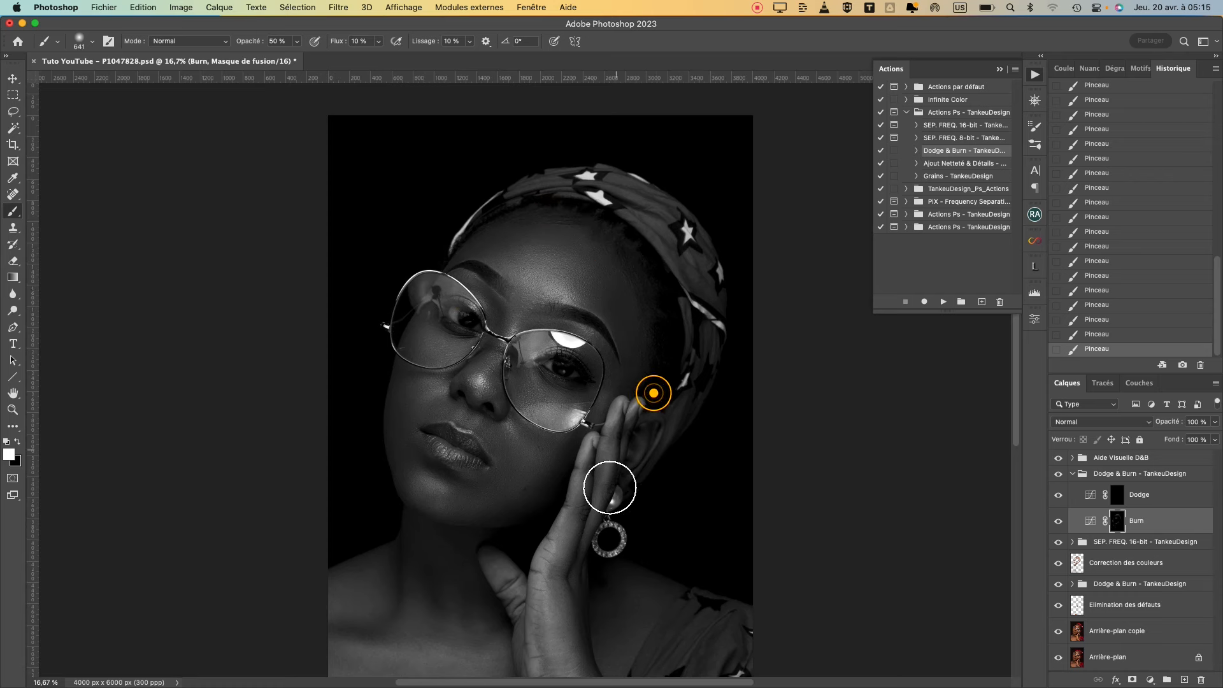
Step: Burn the hand, neck base, chest, both shoulders and the area beside the watch, varying the brush size
left_click(553, 546)
scroll(542, 484, "down", 5)
left_click_drag(486, 474, 482, 474)
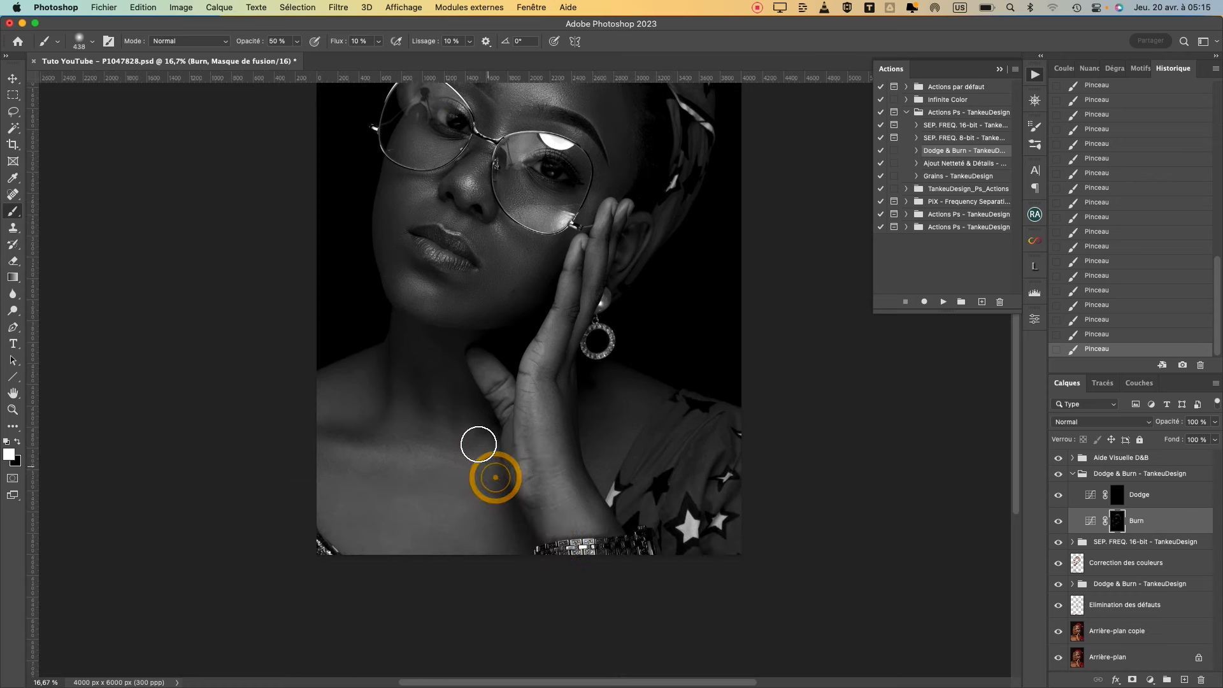
left_click_drag(456, 377, 476, 444)
left_click_drag(603, 393, 614, 434)
left_click(646, 383)
left_click_drag(526, 537, 542, 538)
left_click_drag(508, 503, 532, 552)
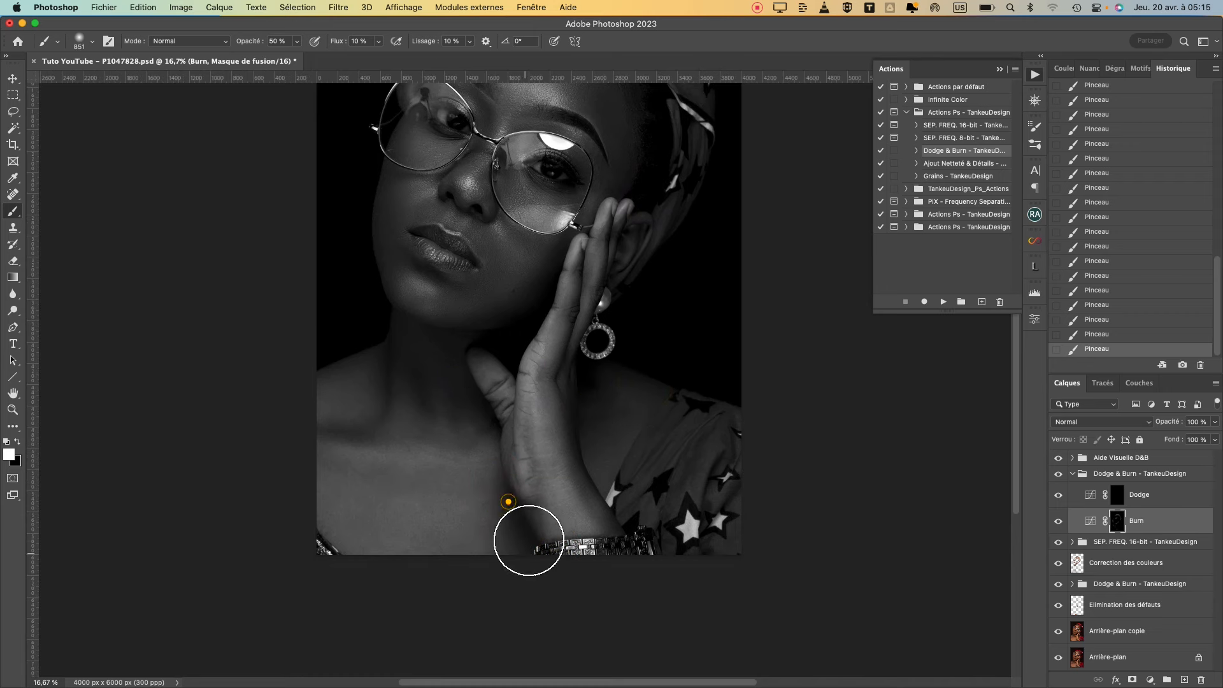
mouse_move(331, 507)
left_mouse_down()
mouse_move(339, 439)
mouse_move(316, 443)
mouse_move(328, 429)
left_mouse_up()
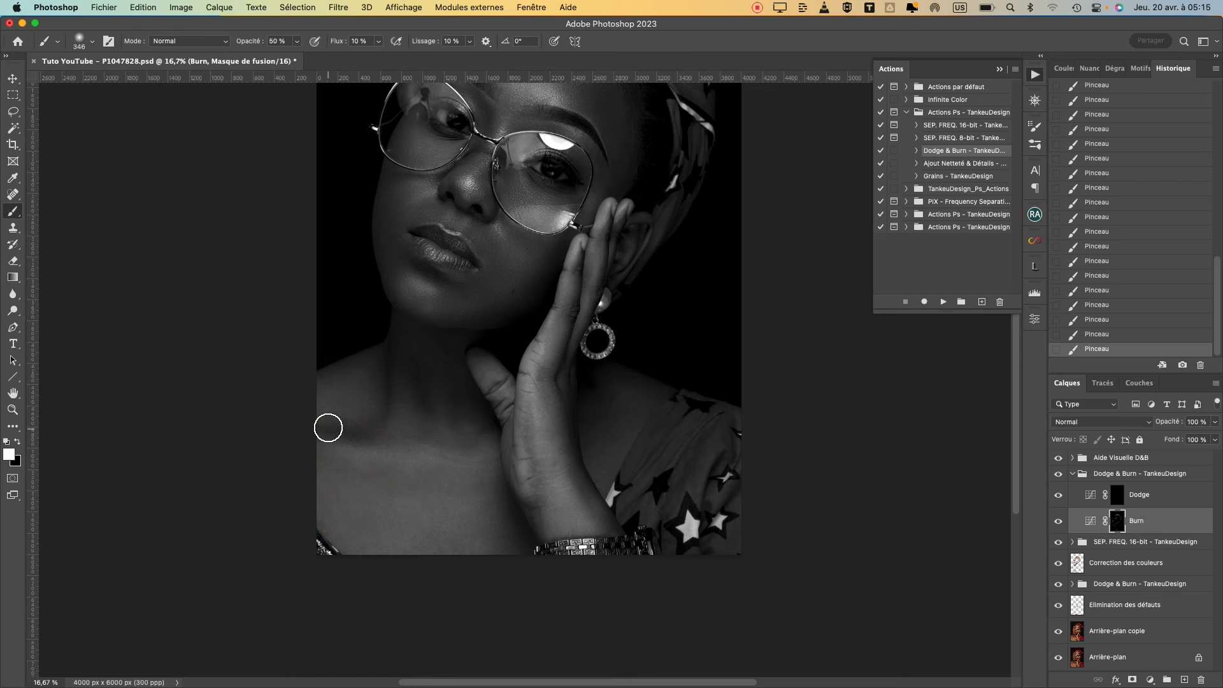
left_click(326, 423)
left_click(385, 366)
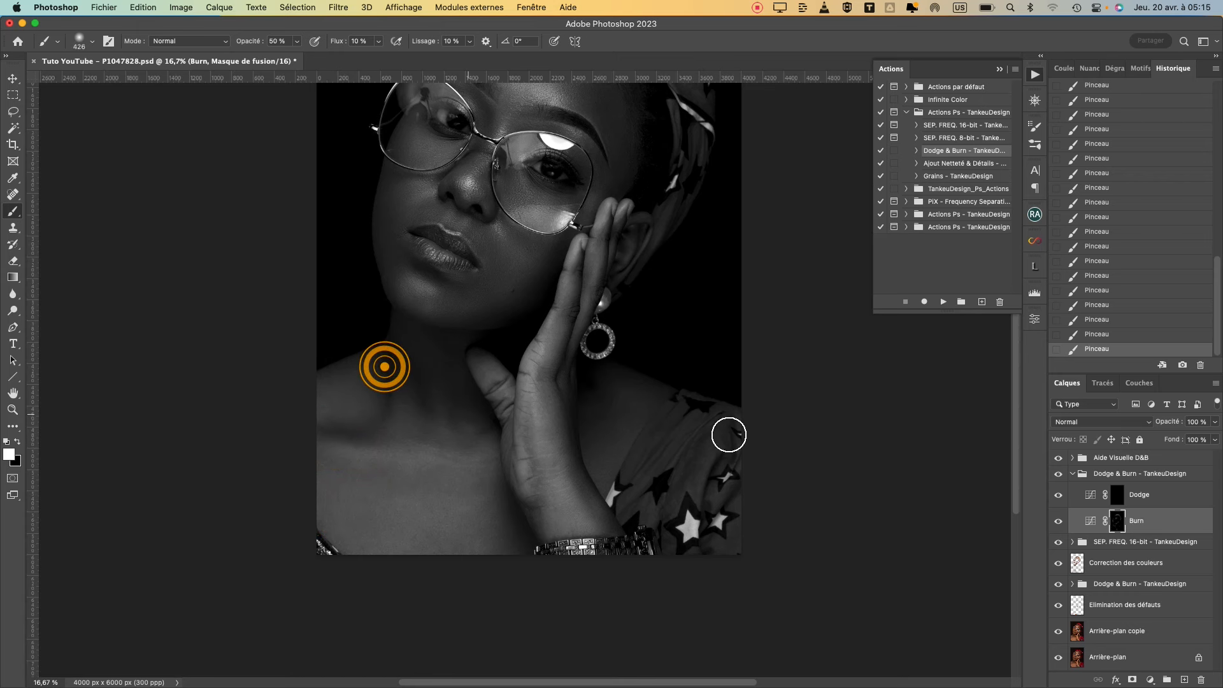
Step: Hide the Aide Visuelle D&B group, compare the portrait with the Burn curves off and on, and show the group again
left_click(1057, 457)
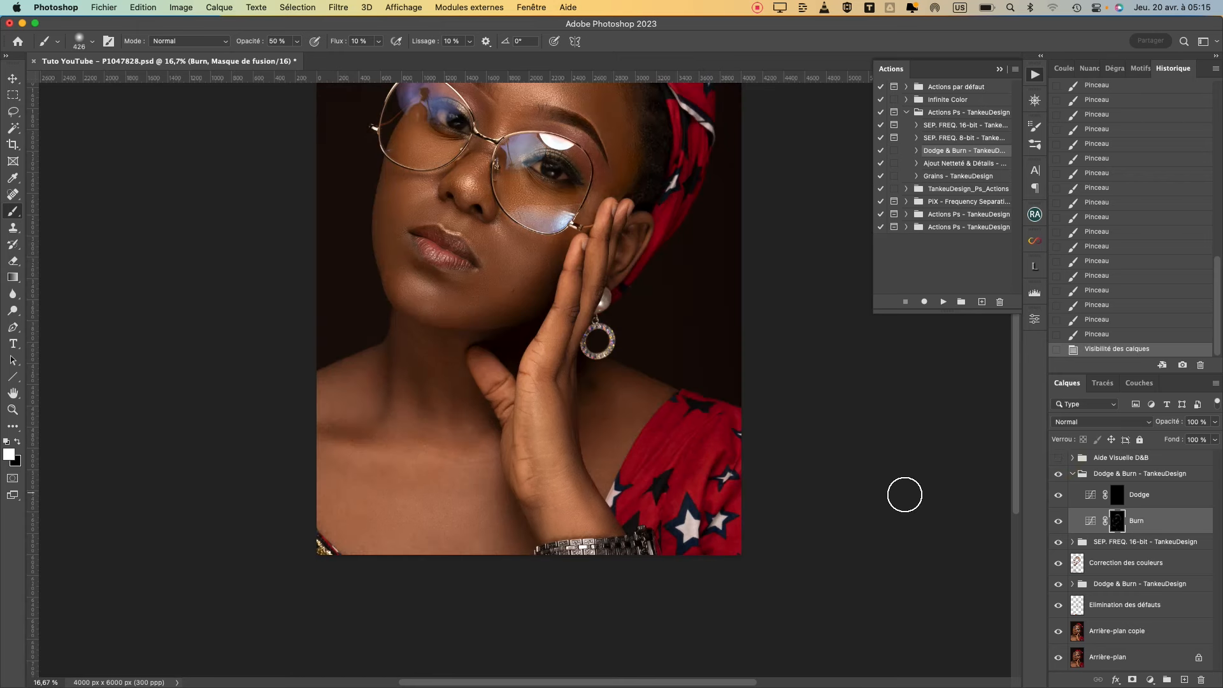
left_click(1079, 631)
key("super+0")
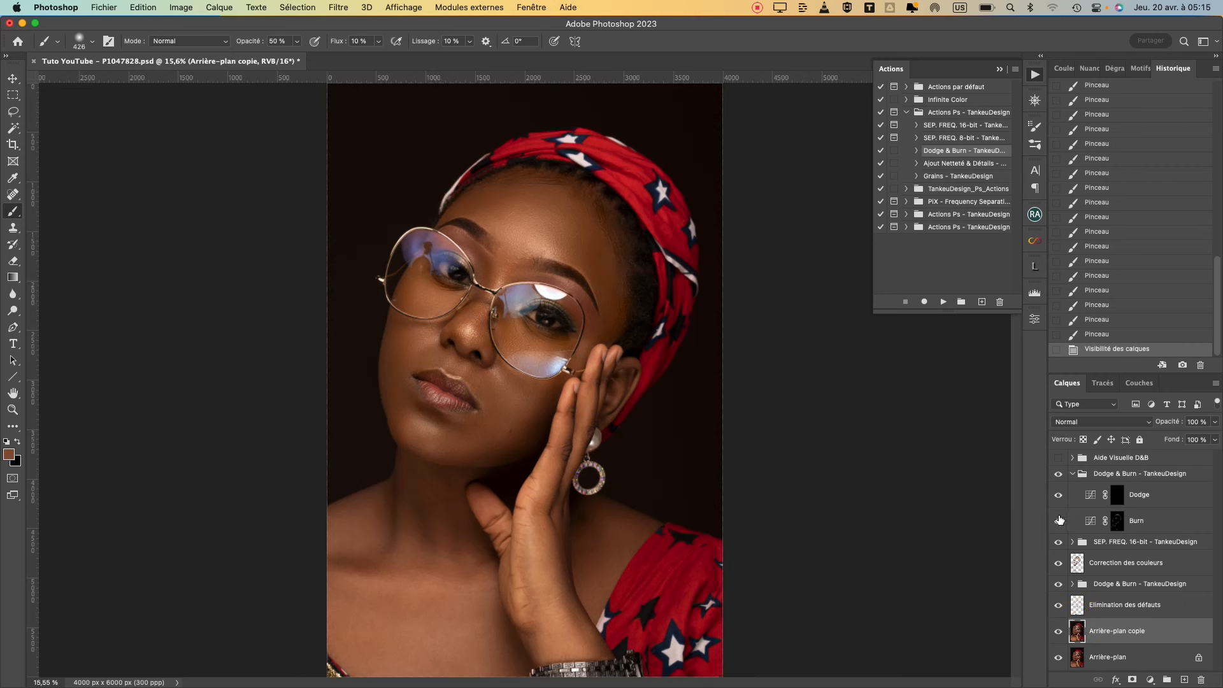
left_click(1058, 523)
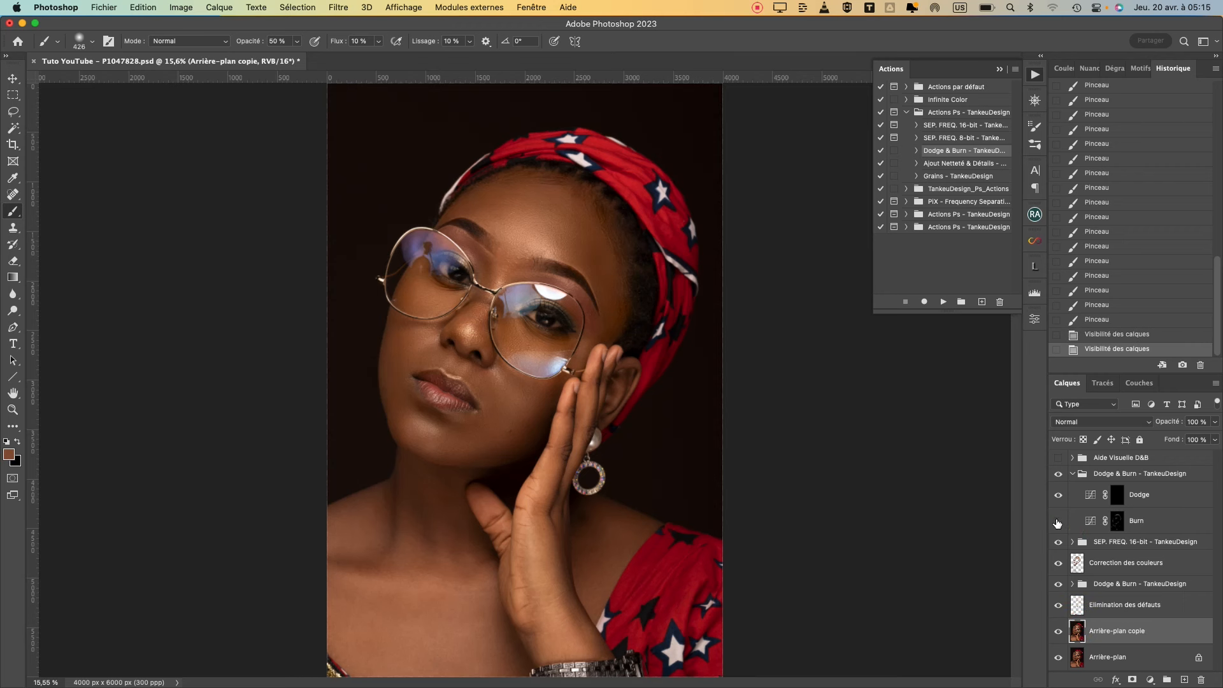
left_click(1059, 521)
left_click(1058, 521)
left_click(1059, 522)
left_click(1059, 522)
left_click(1059, 522)
left_click(1059, 522)
left_click(1058, 522)
left_click(1059, 458)
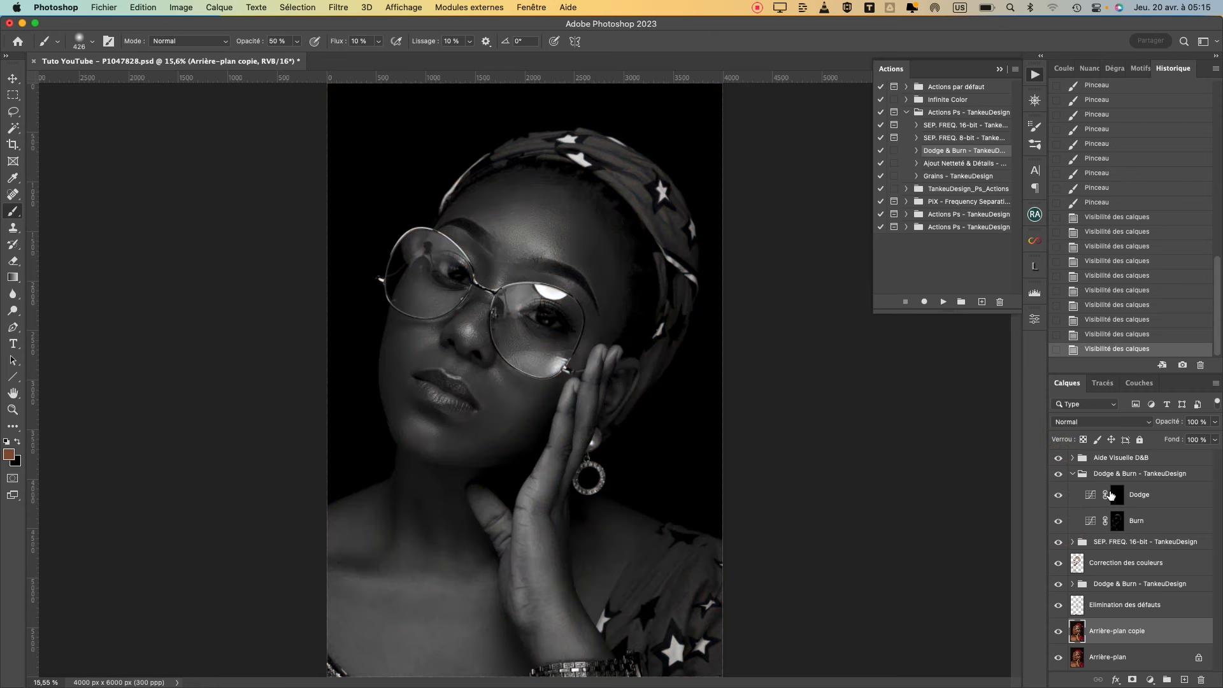
Step: Target the Dodge mask with default colours and lighten the area between the brows, the nose and the under-eye areas
left_click(1118, 499)
key("d")
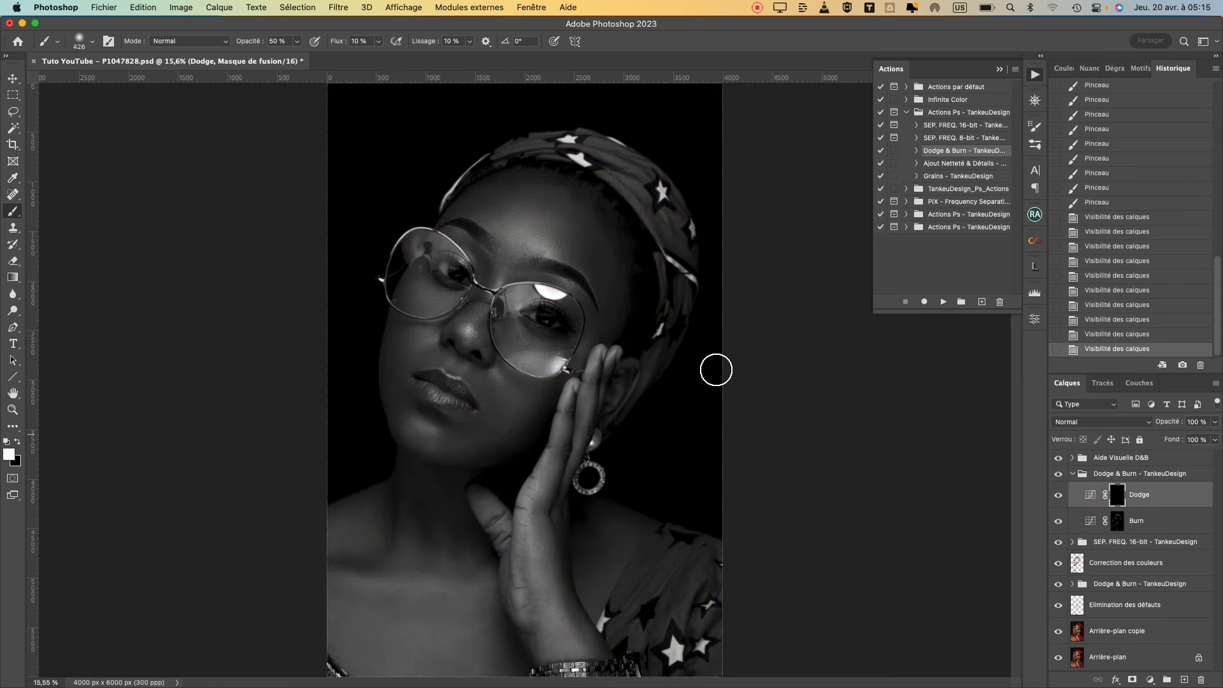
left_click_drag(535, 245, 522, 245)
left_click_drag(502, 286, 498, 281)
left_click(501, 269)
left_click_drag(472, 320, 469, 347)
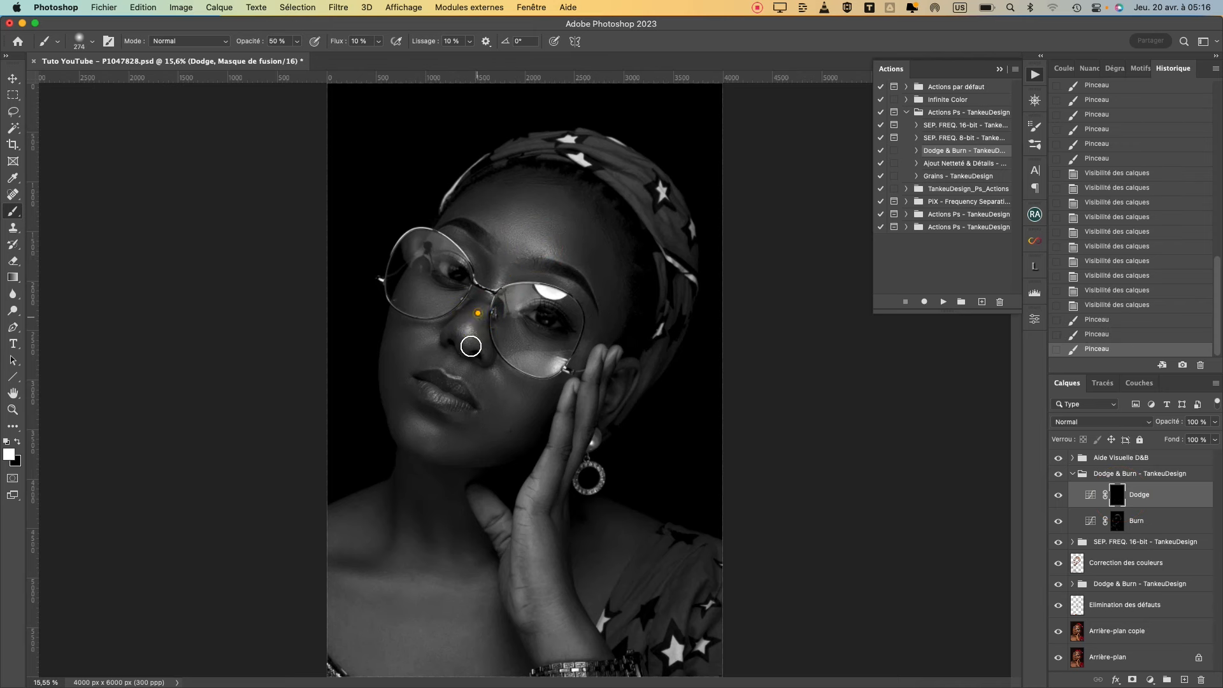
left_click_drag(440, 298, 431, 297)
left_click_drag(502, 324, 549, 350)
Step: Lighten the centre of the forehead on the Dodge mask with a larger brush of about 670 px
left_click_drag(528, 250, 541, 250)
left_click_drag(528, 213, 513, 230)
left_click_drag(544, 208, 523, 238)
left_click_drag(556, 218, 538, 243)
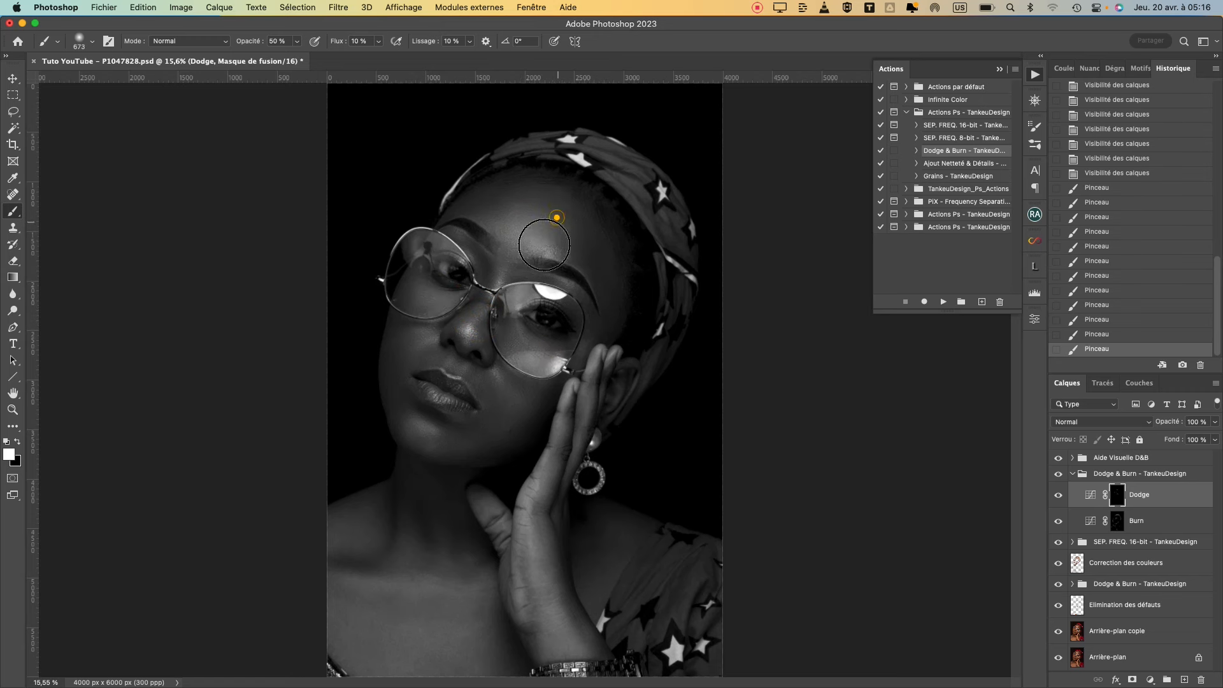
Step: Dodge the highlights on the chest, collarbones, shoulder and neck, and along the hand and fingers
left_click_drag(382, 582, 428, 567)
left_click_drag(333, 577, 382, 567)
left_click_drag(366, 533, 360, 533)
left_click_drag(428, 542, 382, 543)
mouse_move(405, 540)
left_mouse_down()
mouse_move(413, 514)
mouse_move(430, 517)
left_mouse_up()
left_click_drag(440, 506, 450, 548)
left_click_drag(469, 511, 489, 588)
left_click_drag(414, 583, 356, 583)
left_click_drag(556, 557, 552, 558)
mouse_move(528, 553)
left_mouse_down()
mouse_move(533, 598)
mouse_move(548, 555)
left_mouse_up()
mouse_move(544, 472)
left_mouse_down()
mouse_move(576, 379)
mouse_move(624, 349)
left_mouse_up()
mouse_move(609, 402)
left_mouse_down()
mouse_move(626, 370)
mouse_move(619, 394)
mouse_move(629, 391)
mouse_move(552, 503)
mouse_move(565, 490)
mouse_move(563, 546)
left_mouse_up()
Step: Dodge the skin between the eyebrows and around the eye behind the smaller-looking lens with a finer brush
mouse_move(531, 241)
left_mouse_down()
mouse_move(497, 234)
mouse_move(497, 261)
left_mouse_up()
left_click_drag(509, 271, 501, 273)
mouse_move(507, 267)
left_mouse_down()
mouse_move(488, 310)
mouse_move(458, 332)
mouse_move(452, 304)
mouse_move(430, 285)
mouse_move(461, 284)
left_mouse_up()
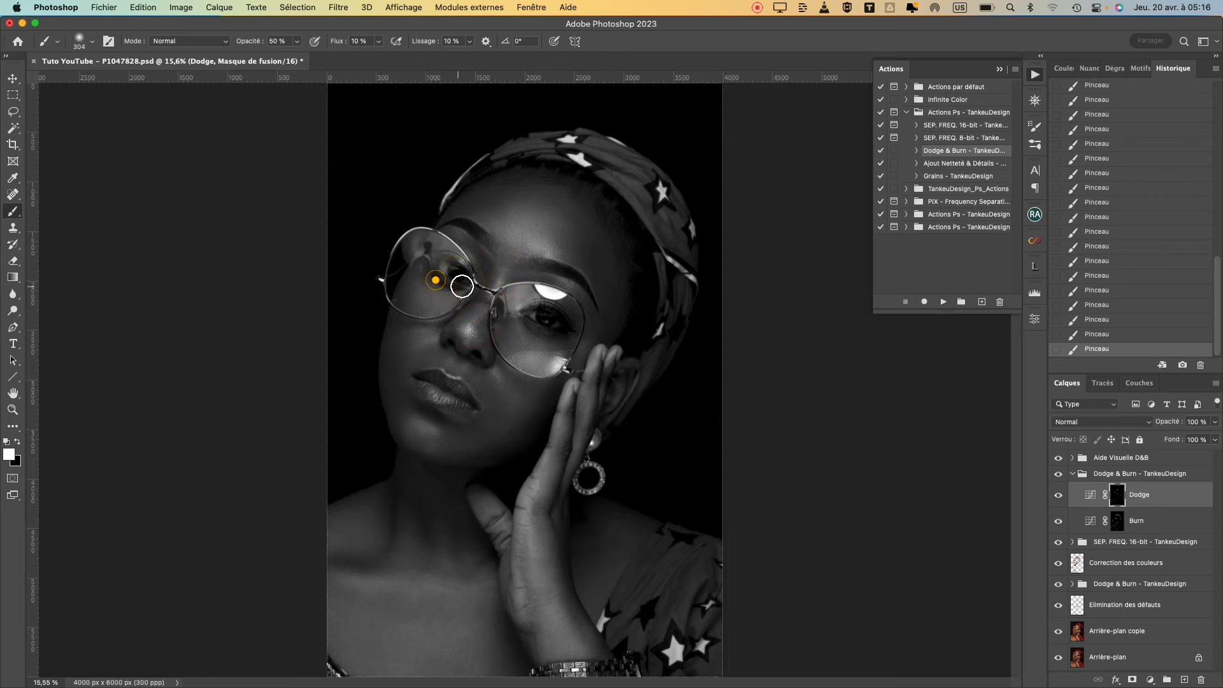
key("super+plus")
key("super+plus")
key("super+plus")
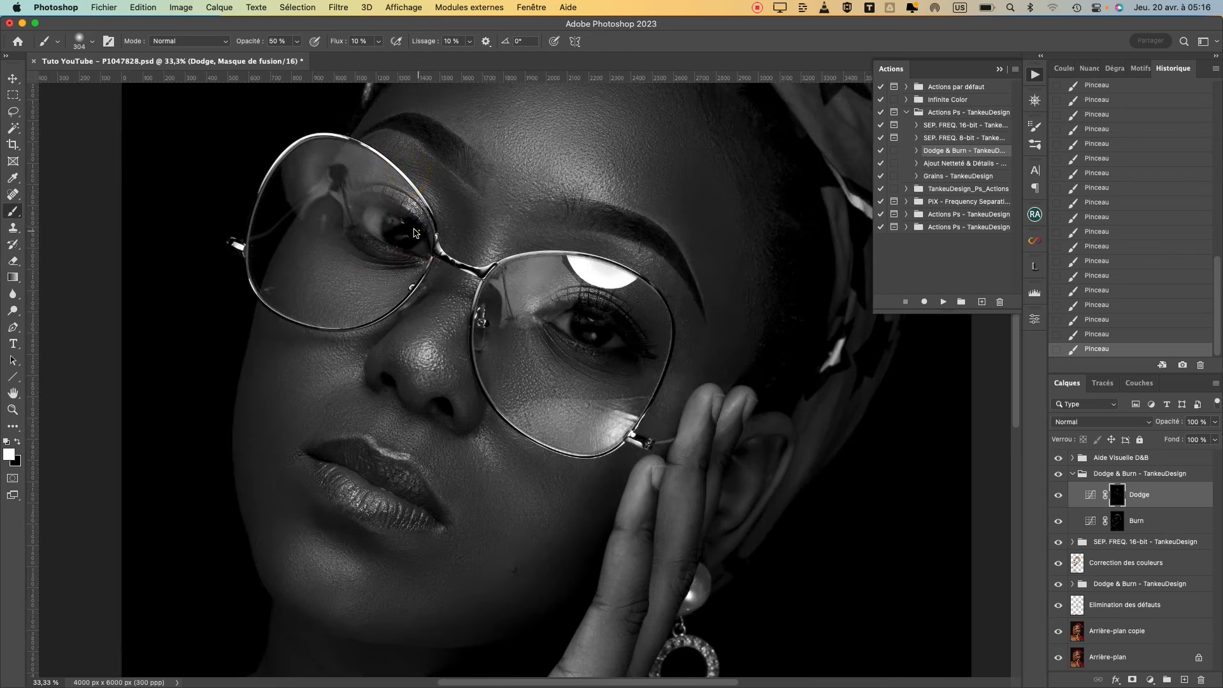
left_click_drag(413, 199, 426, 205)
Step: Dodge the small highlights around both eyes, the eyelid and the brow bone
left_click_drag(505, 218, 505, 217)
left_click_drag(556, 289, 624, 304)
left_click_drag(545, 306, 542, 317)
left_click_drag(423, 261, 426, 261)
left_click_drag(419, 263, 421, 262)
left_click_drag(606, 349, 557, 344)
left_click_drag(598, 302, 637, 313)
mouse_move(627, 261)
left_mouse_down()
mouse_move(644, 261)
mouse_move(608, 253)
mouse_move(645, 265)
left_mouse_up()
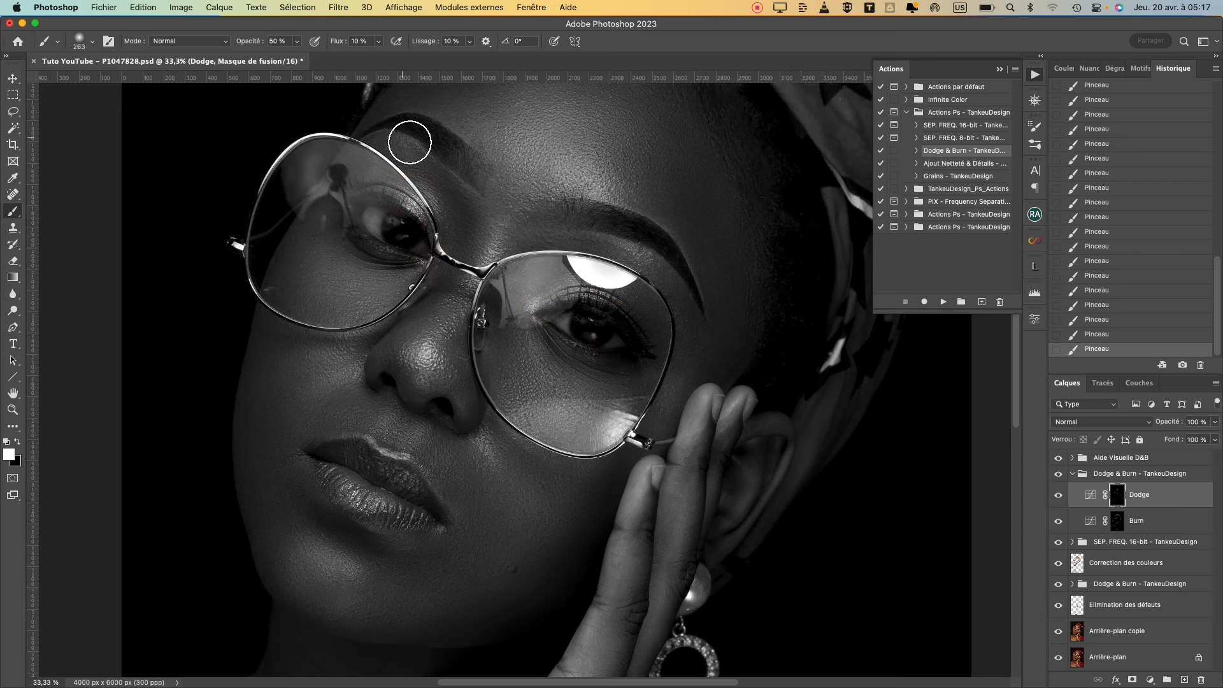
Step: Hide the Aide Visuelle D&B group and compare the portrait with the Dodge curves layer off and on
key("super+minus")
key("super+minus")
key("super+minus")
key("super+plus")
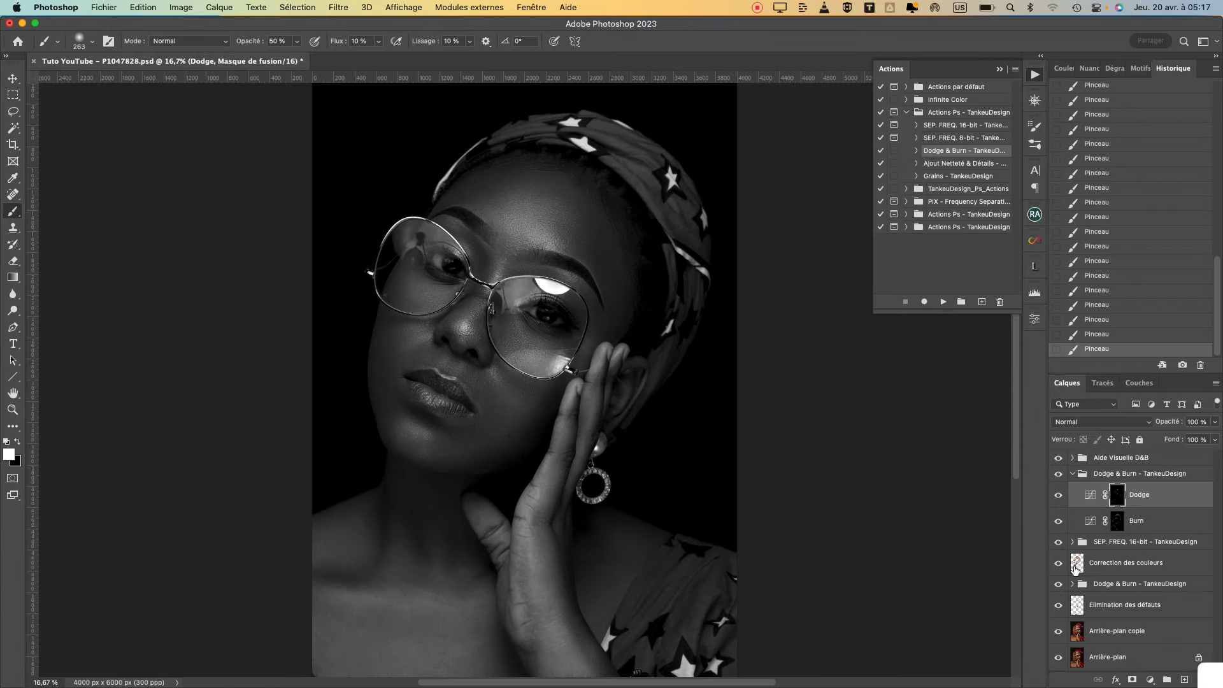
left_click(1059, 459)
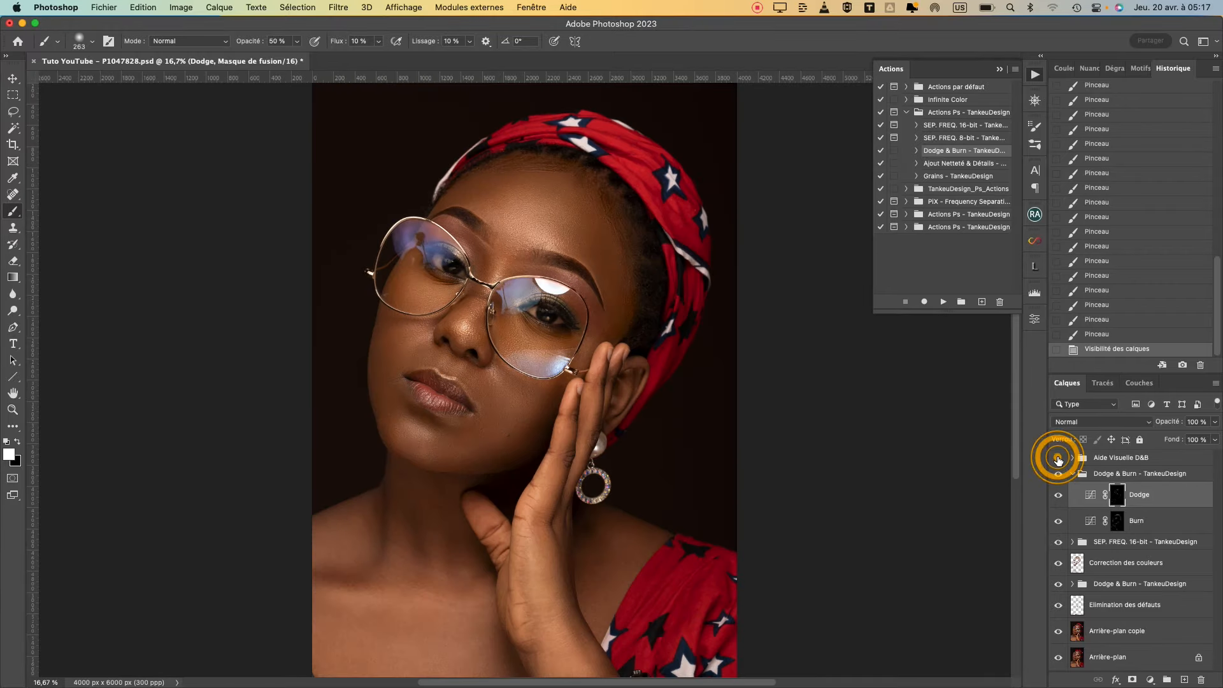
left_click(1056, 495)
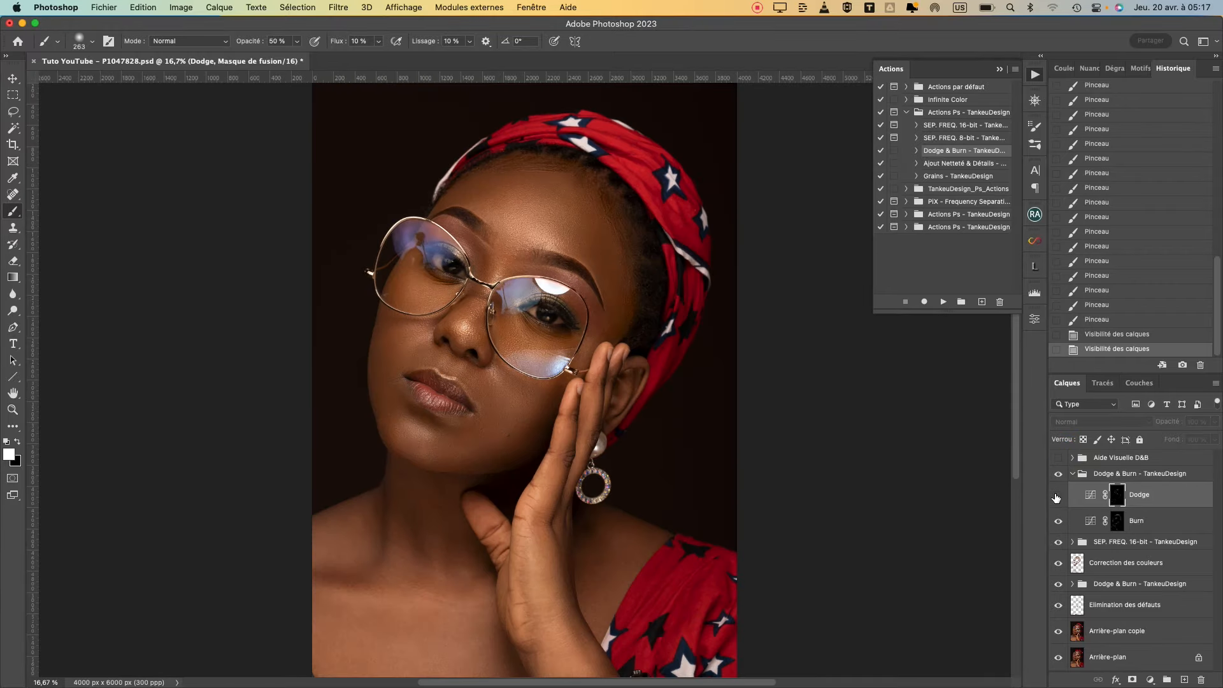
left_click(1057, 497)
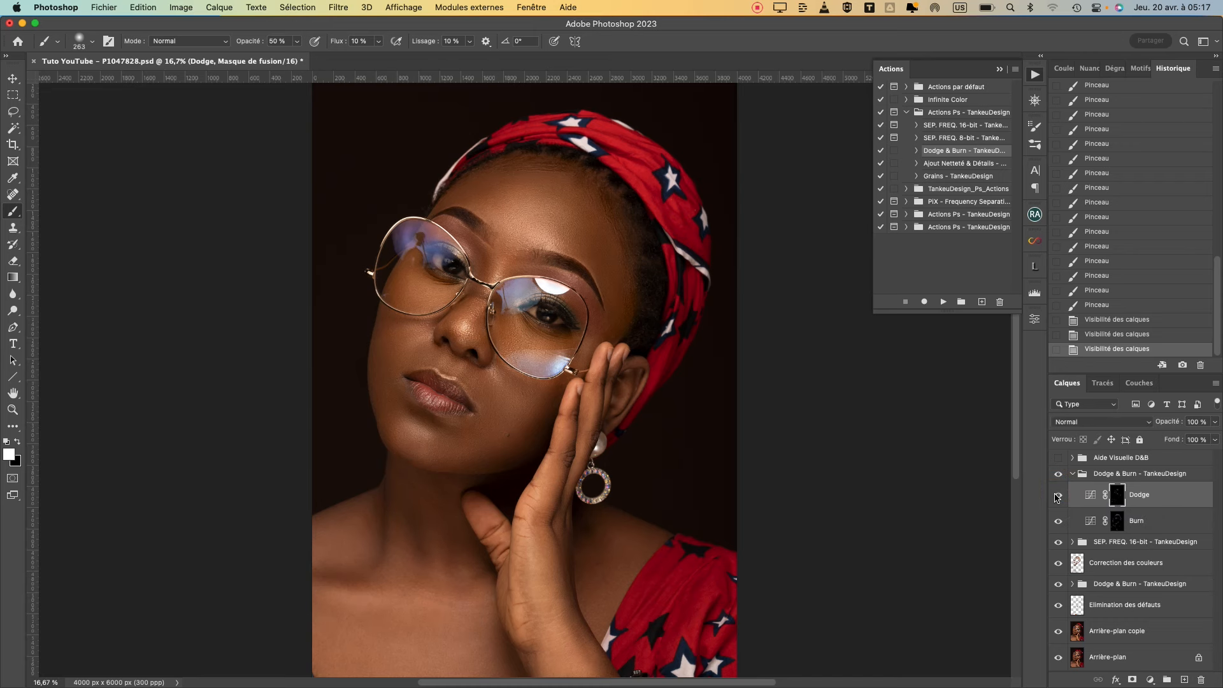
Step: Compare the portrait with the upper Dodge & Burn group hidden and shown at different zoom levels
key("super+minus")
left_click(1059, 476)
left_click(1059, 476)
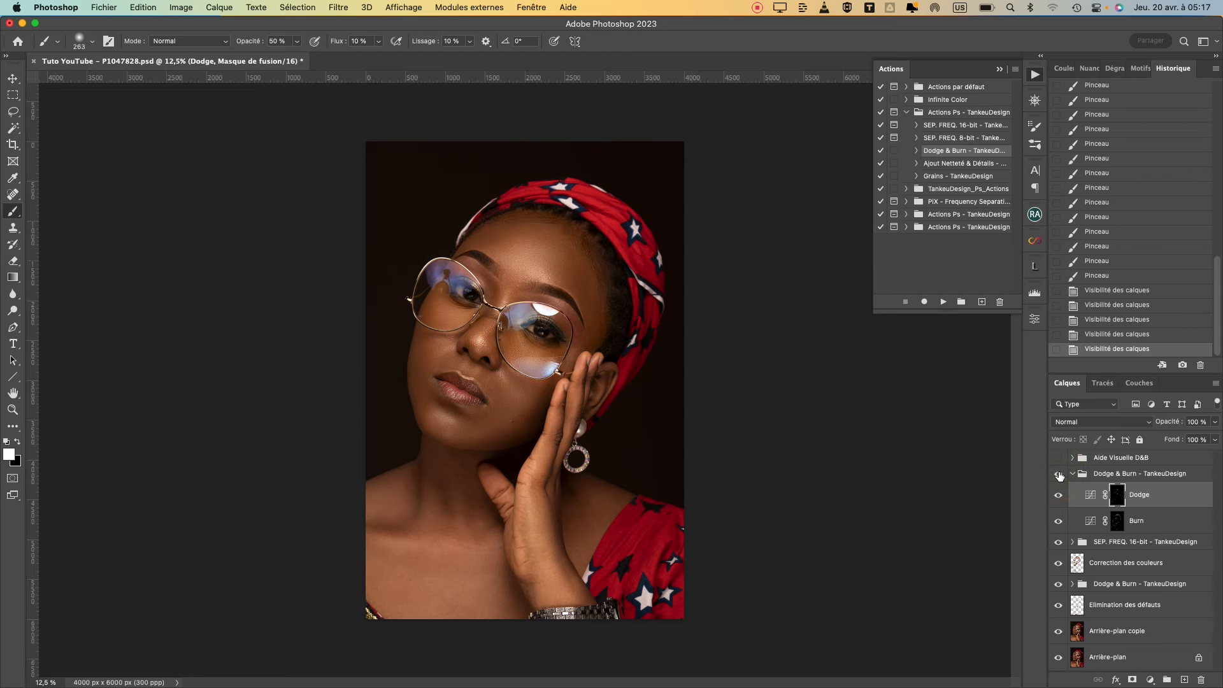
left_click(1059, 475)
left_click(1059, 475)
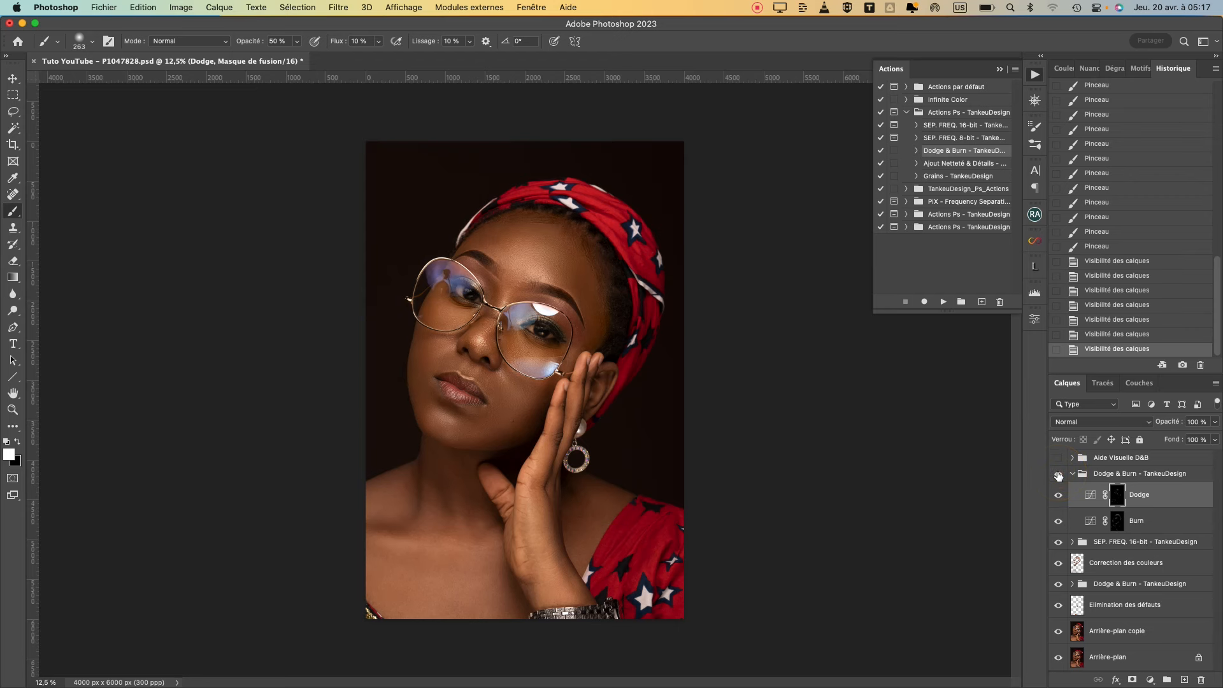
key("super+plus")
key("super+plus")
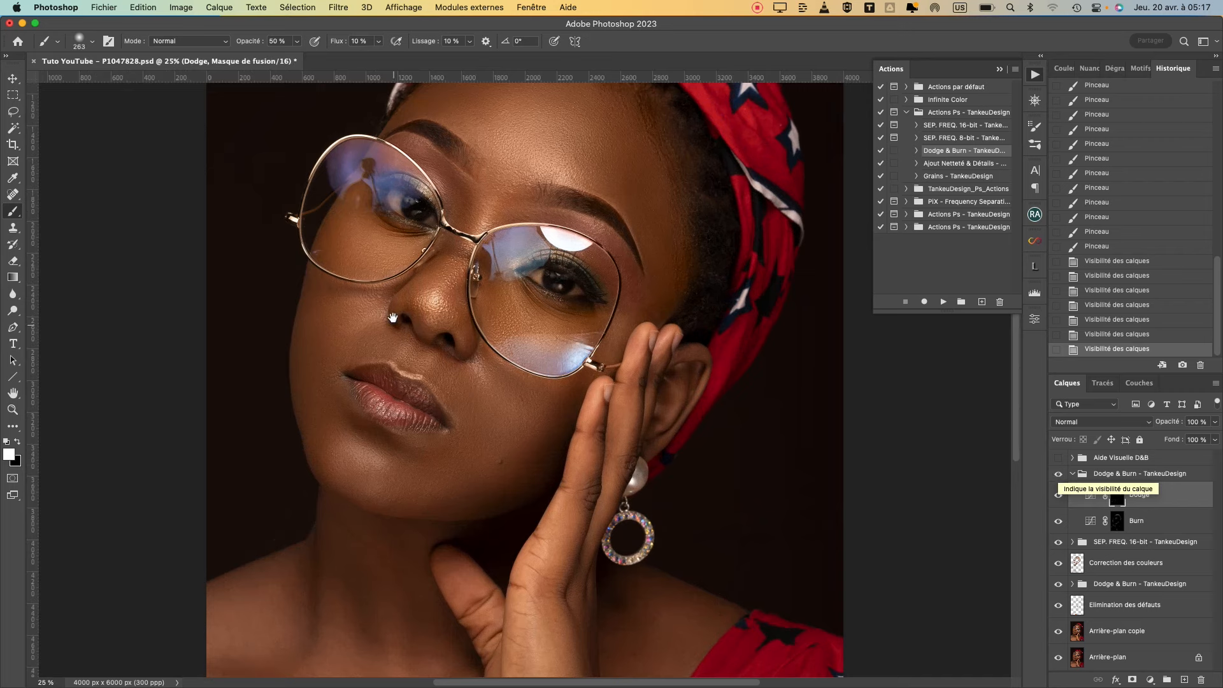
left_click_drag(439, 235, 407, 322)
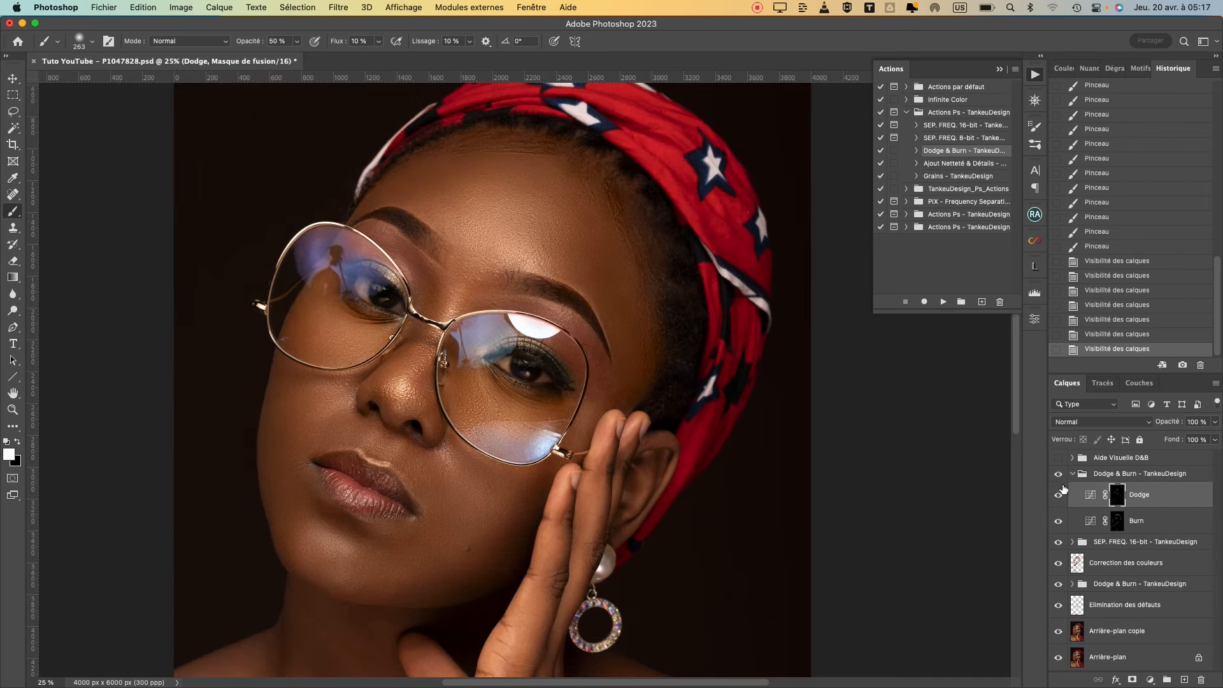
left_click(1059, 475)
left_click(1058, 475)
left_click(1059, 475)
left_click(1059, 475)
key("super+minus")
left_click_drag(462, 436, 417, 458)
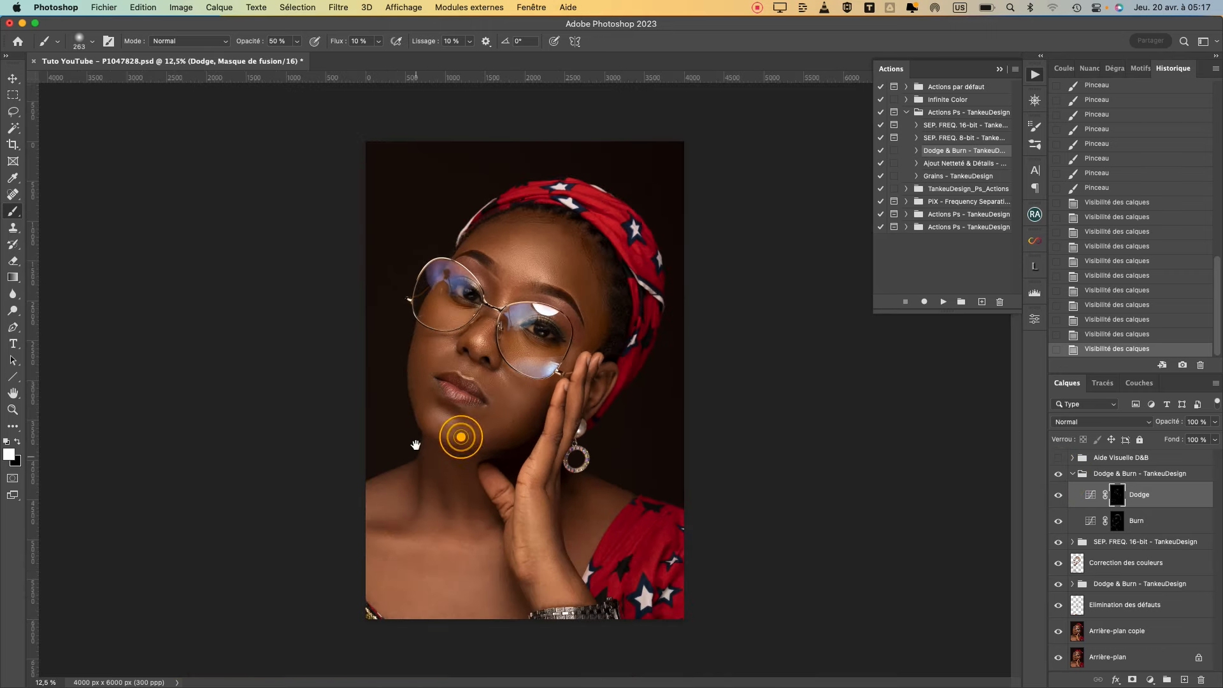
key("super+plus")
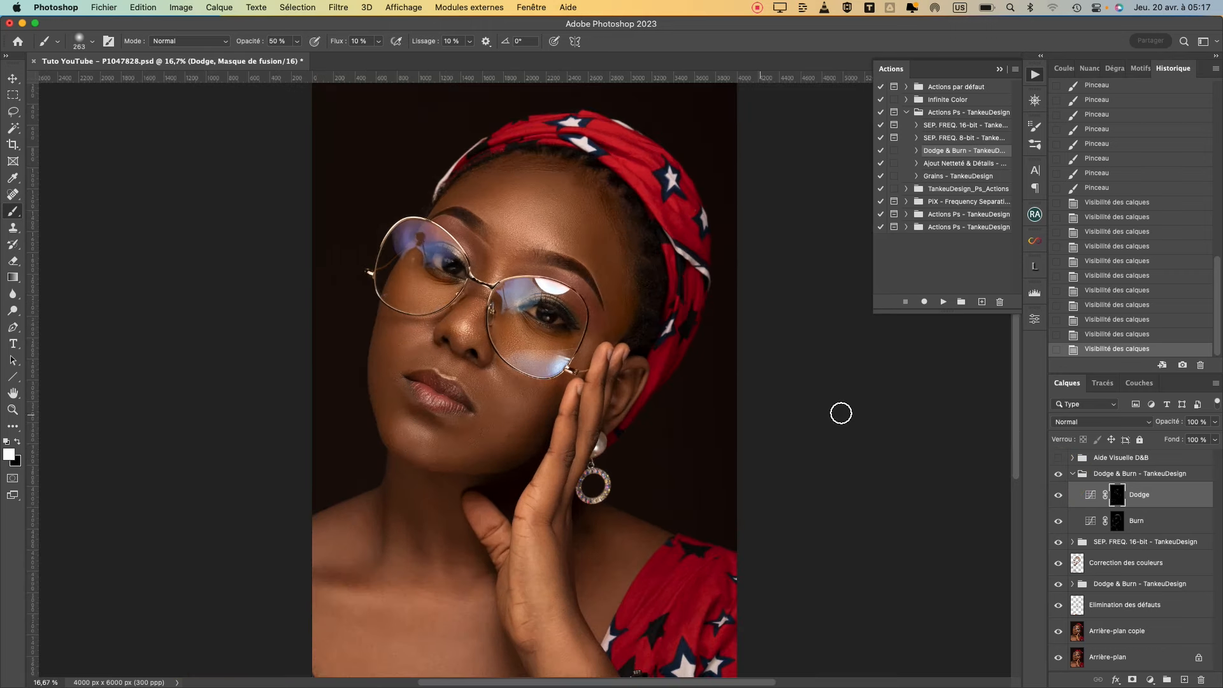
Step: Target the Burn mask and darken the forehead, hairline, temple, jaw and outer cheek with a large brush
left_click(1118, 520)
mouse_move(499, 280)
left_mouse_down()
mouse_move(479, 281)
mouse_move(466, 303)
mouse_move(498, 261)
left_mouse_up()
mouse_move(523, 266)
left_mouse_down()
mouse_move(555, 265)
mouse_move(507, 161)
left_mouse_up()
mouse_move(508, 161)
left_mouse_down()
mouse_move(582, 172)
mouse_move(650, 239)
left_mouse_up()
left_click_drag(588, 395, 592, 395)
left_click_drag(501, 461, 437, 459)
left_click_drag(390, 301, 377, 363)
key("super+minus")
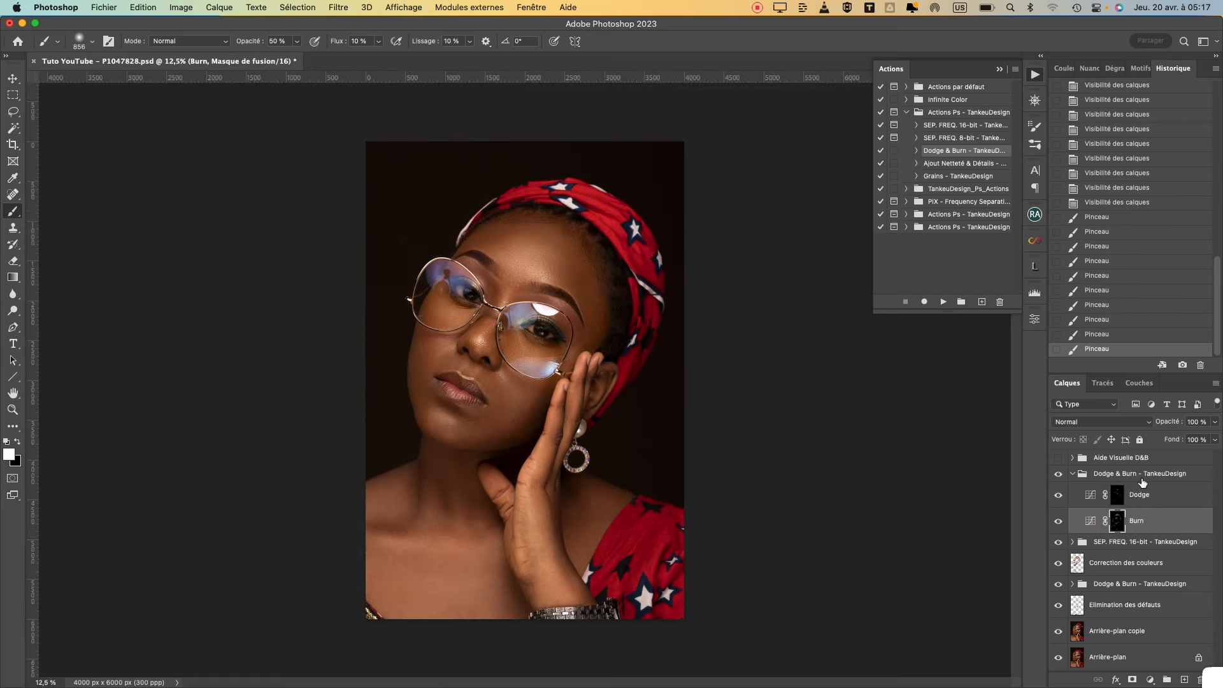
Step: Collapse the upper Dodge & Burn group, compare the retouched portrait with the original Arrière-plan, and select that group
left_click(1073, 473)
left_click(1076, 609)
key("super+0")
left_click(1059, 473)
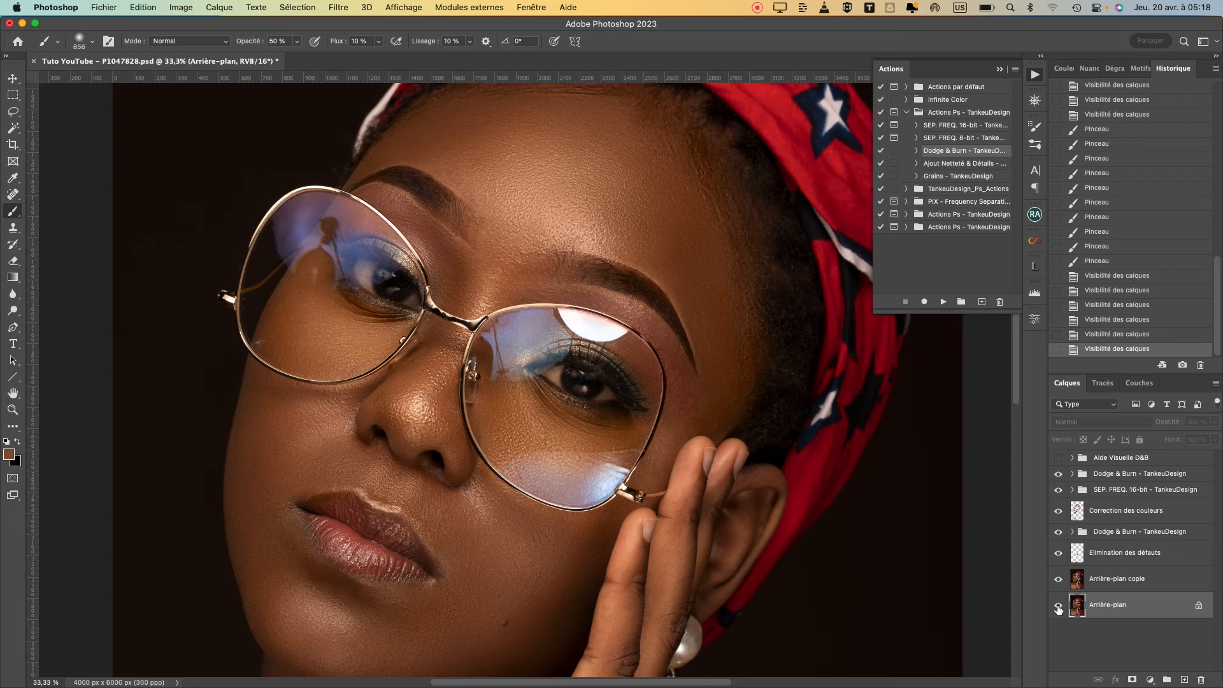
left_click(1088, 475)
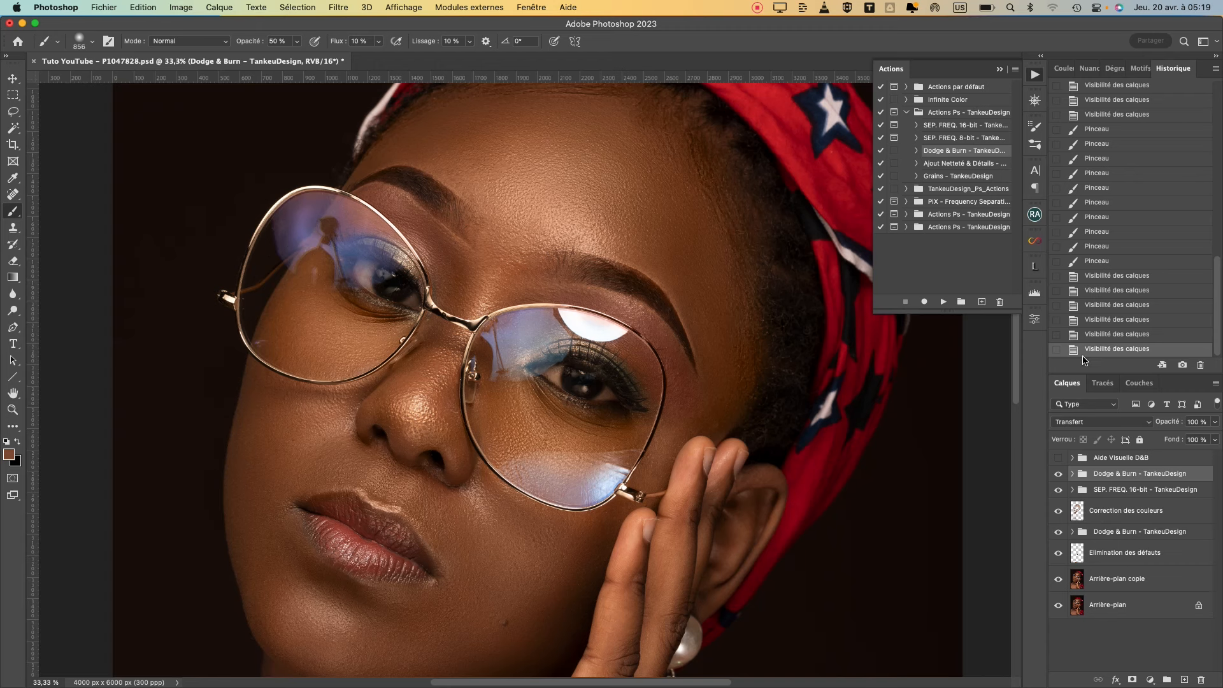
Step: Delete the Aide Visuelle D&B group and run the Ajout Netteté & Détails action above the upper Dodge & Burn group
left_click(1109, 459)
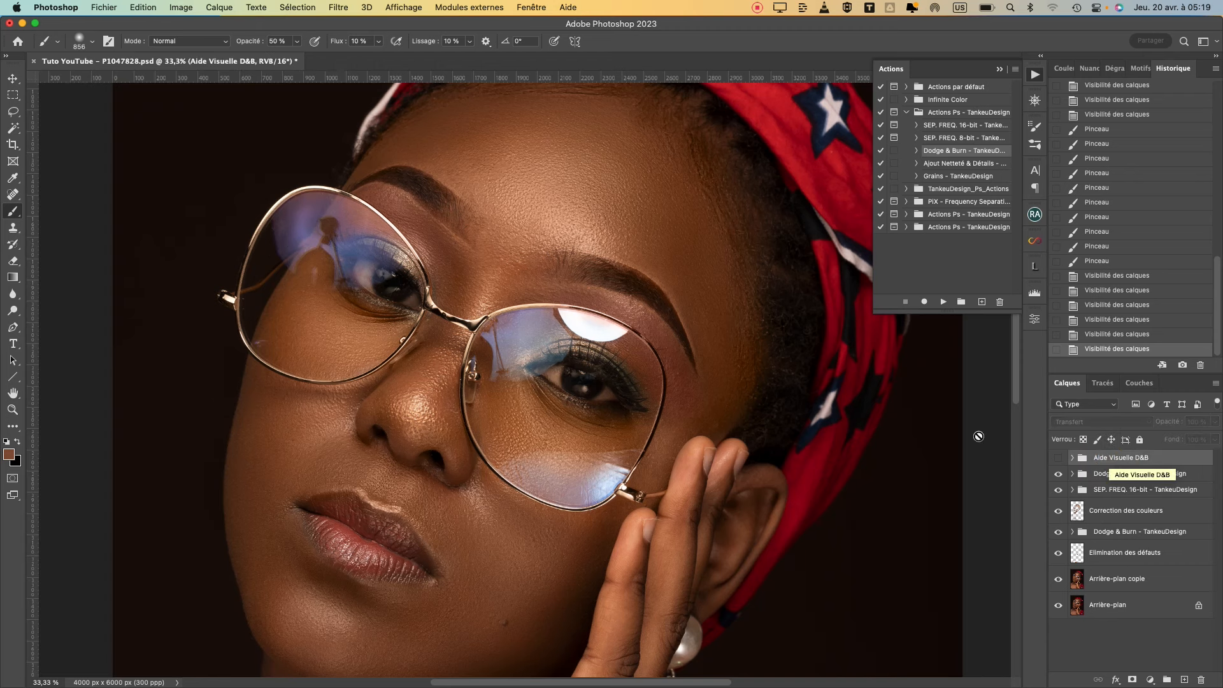
left_click_drag(1102, 459, 1206, 679)
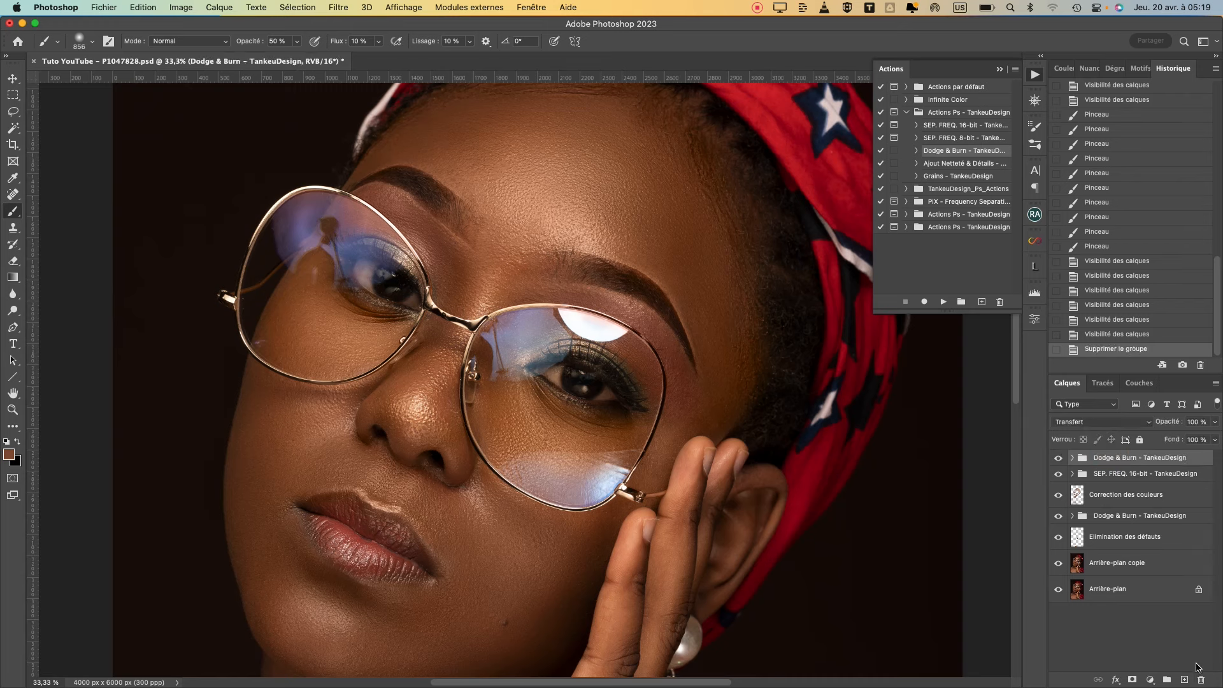
left_click(1127, 461)
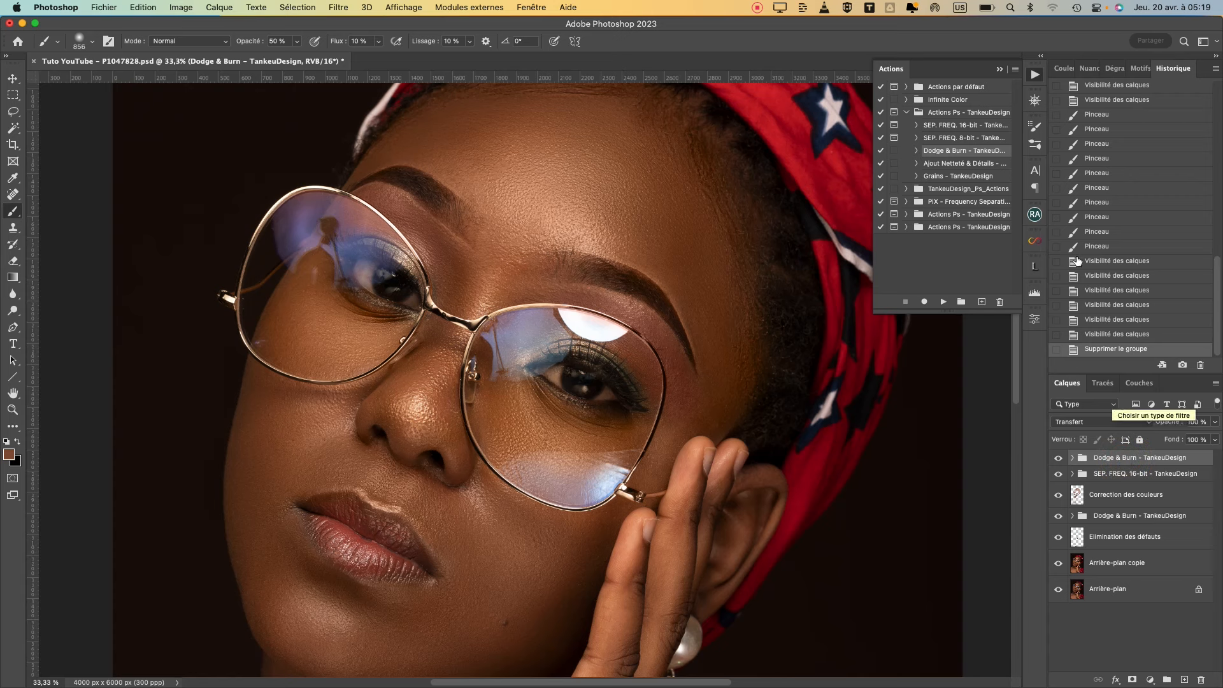
left_click(956, 164)
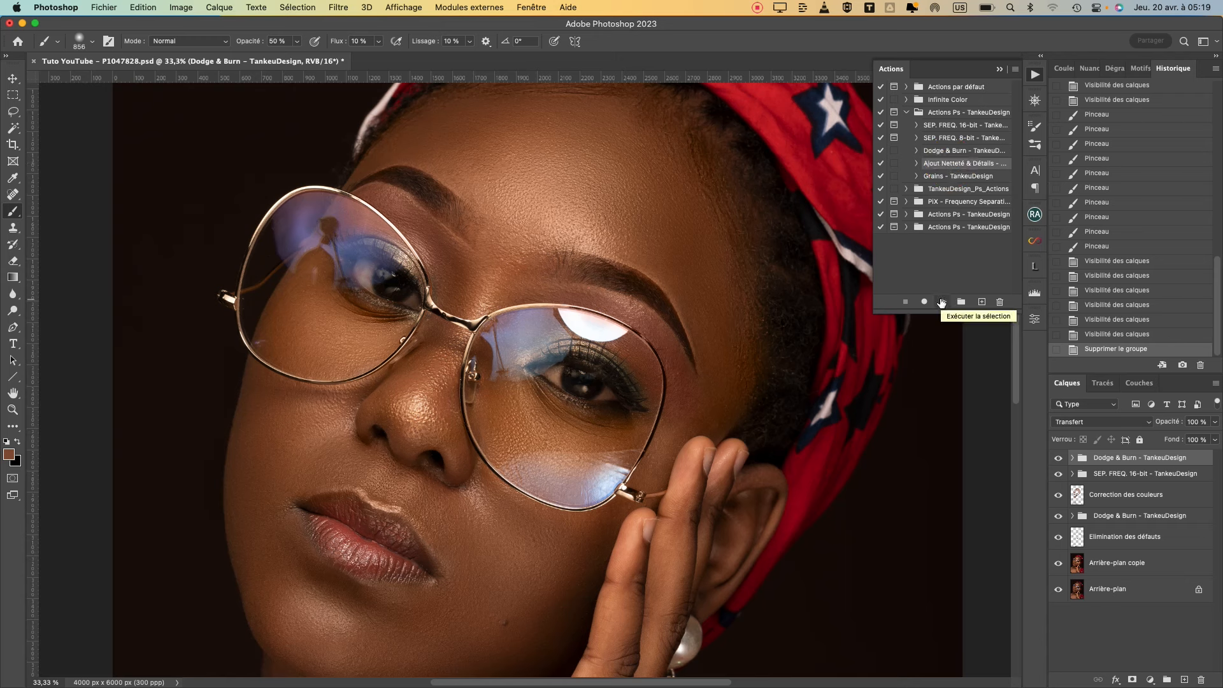
left_click(942, 302)
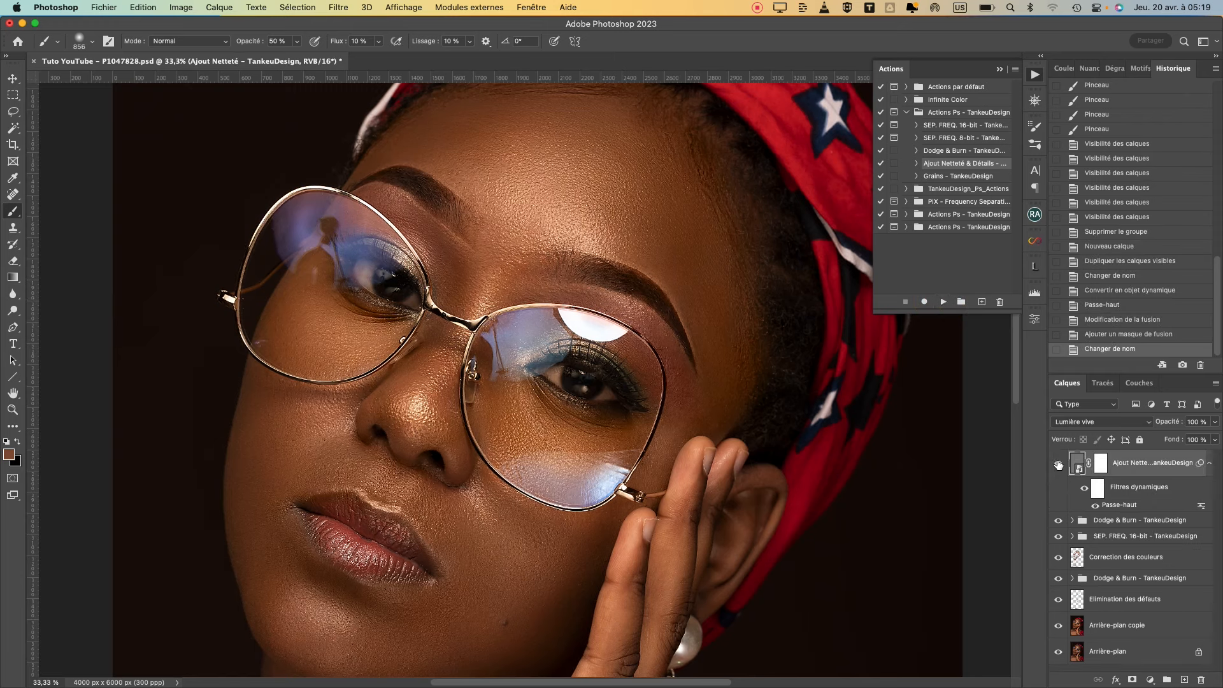
Step: Compare the portrait with the Ajout Netteté layer off and on, and with only the original Arrière-plan shown
left_click(1059, 465)
left_click(1059, 465)
key("super+plus")
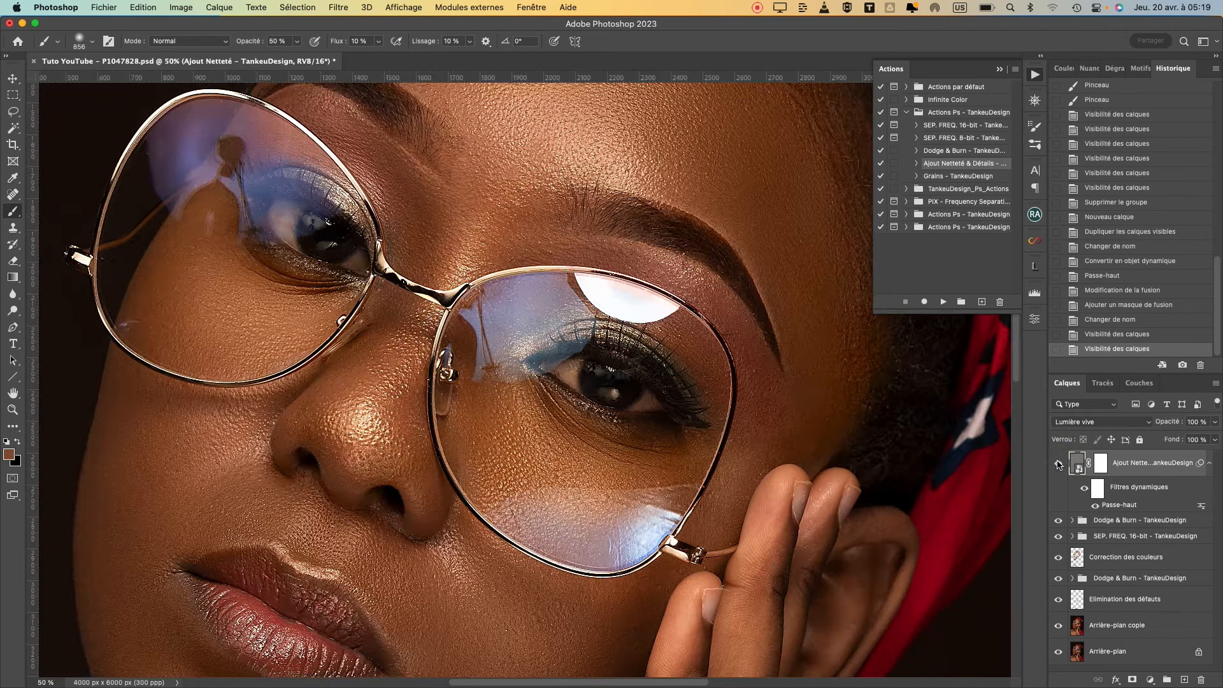
left_click(1059, 465)
left_click(1059, 465)
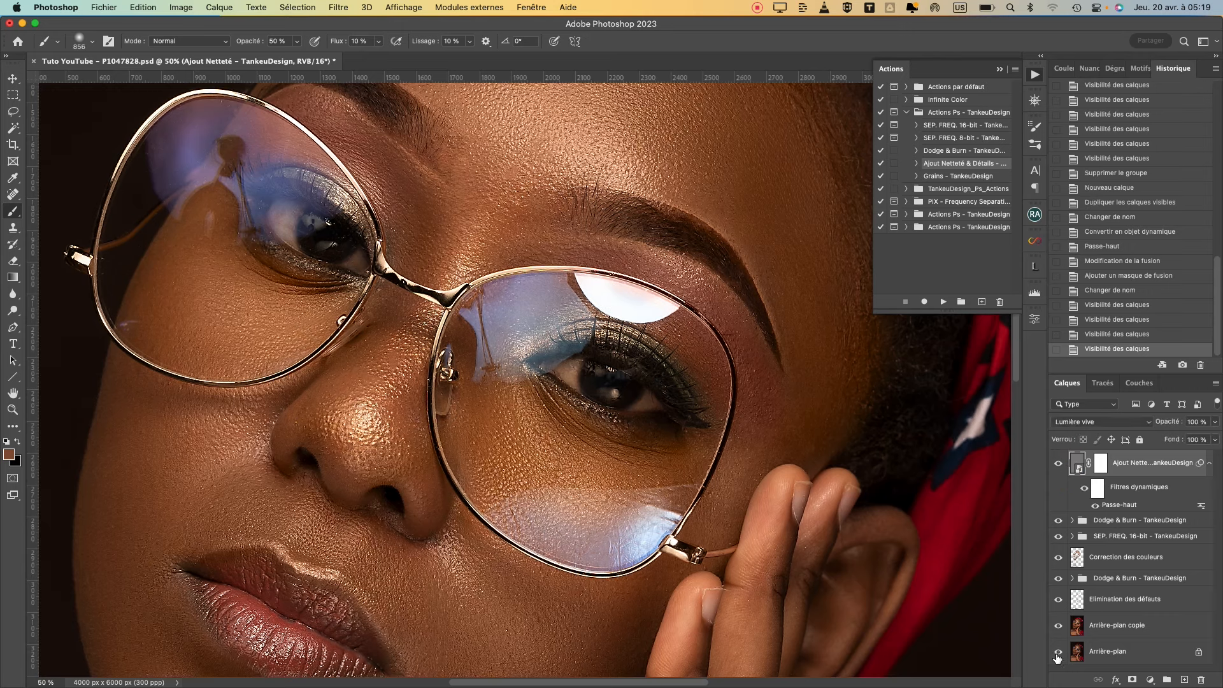
left_click(1057, 654, "alt")
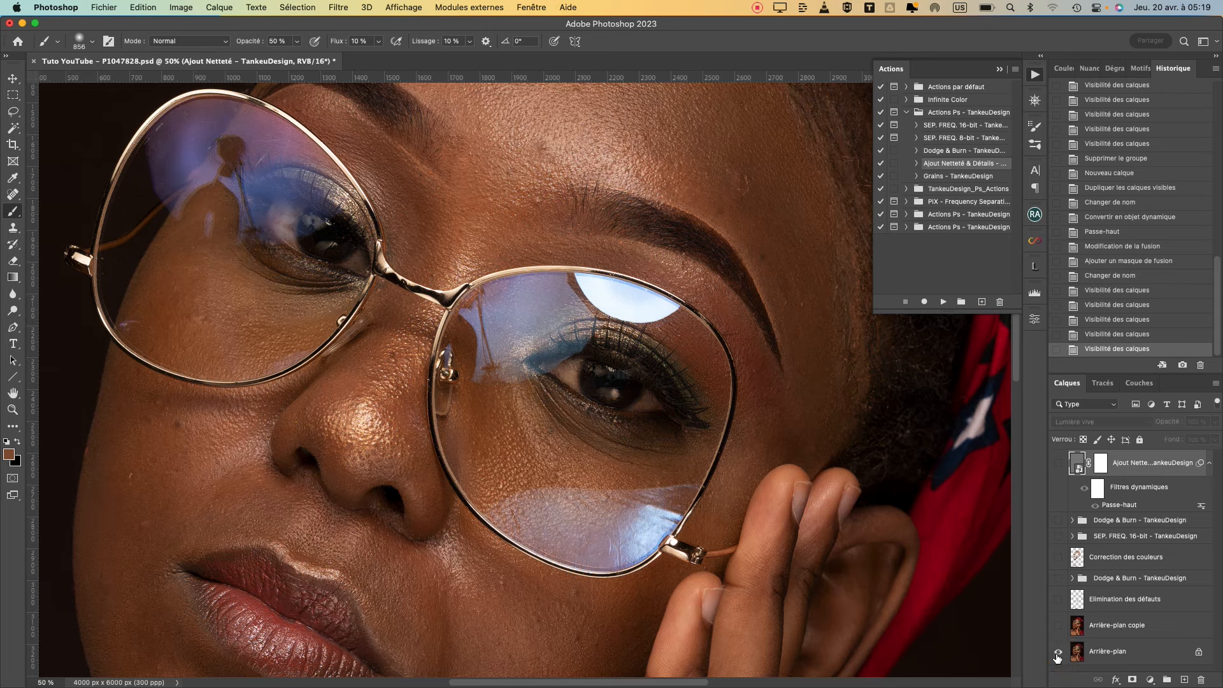
left_click(1057, 656, "alt")
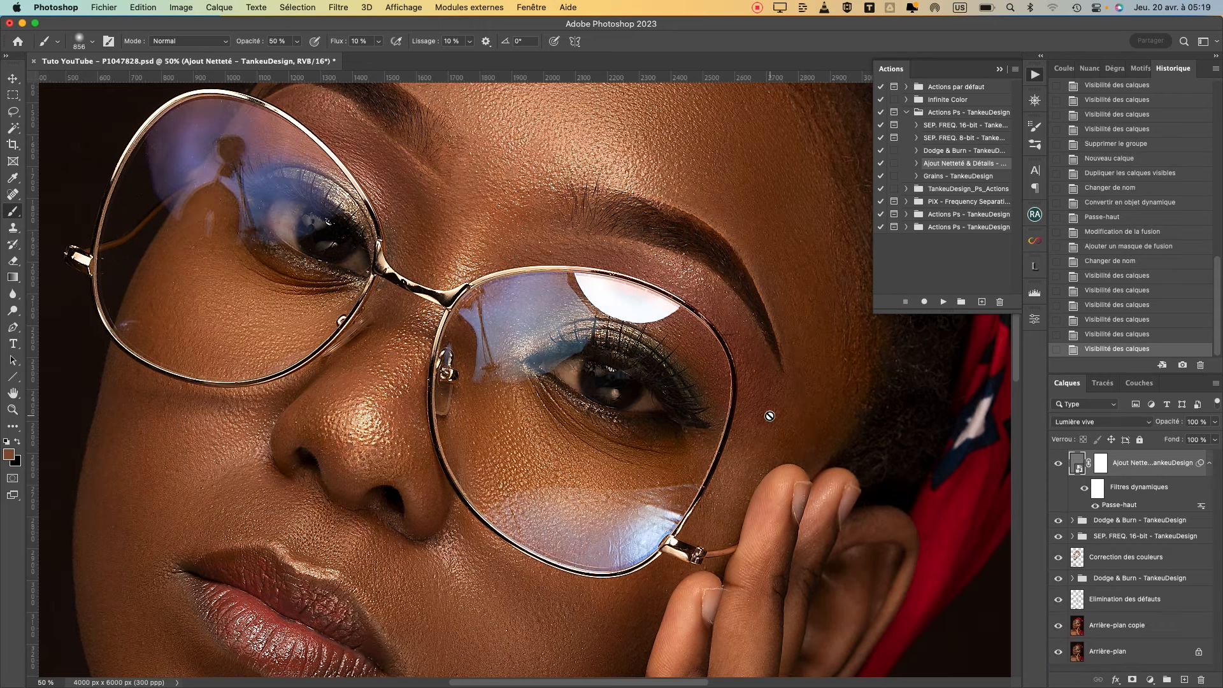
Step: Examine the sharpened portrait both as a whole and in close-up
key("super+minus")
key("super+minus")
key("super+minus")
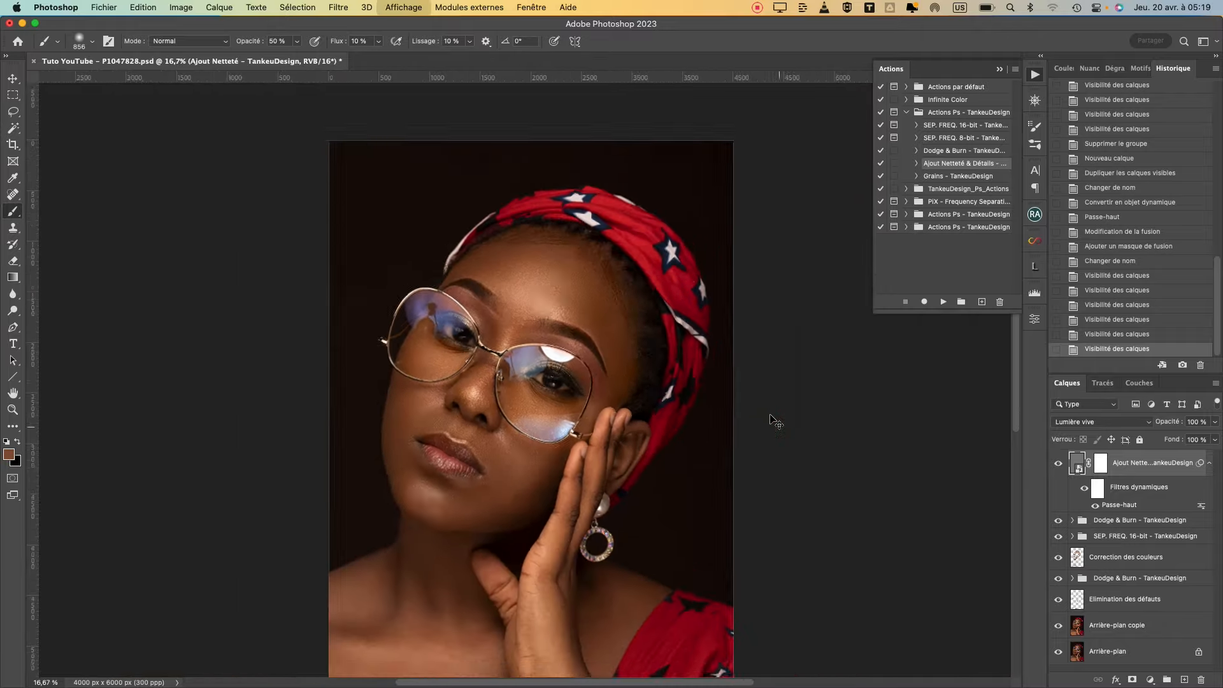
key("super+plus")
key("super+plus")
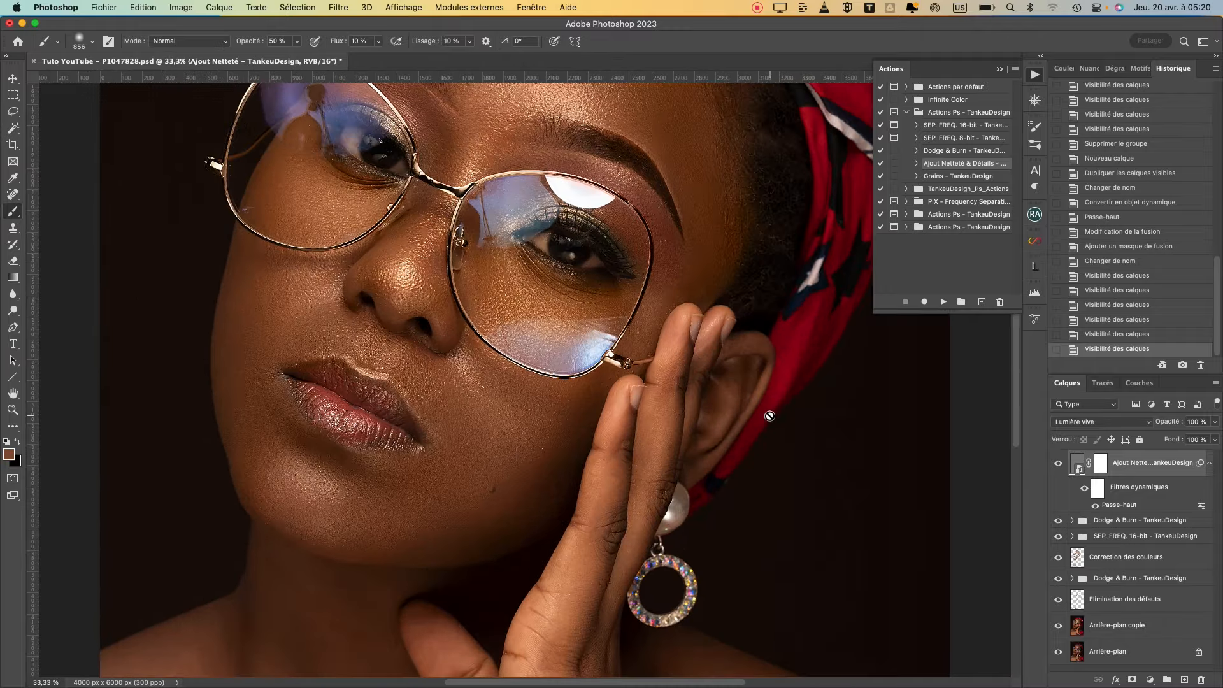
key("super+minus")
key("super+plus")
key("super+plus")
key("super+minus")
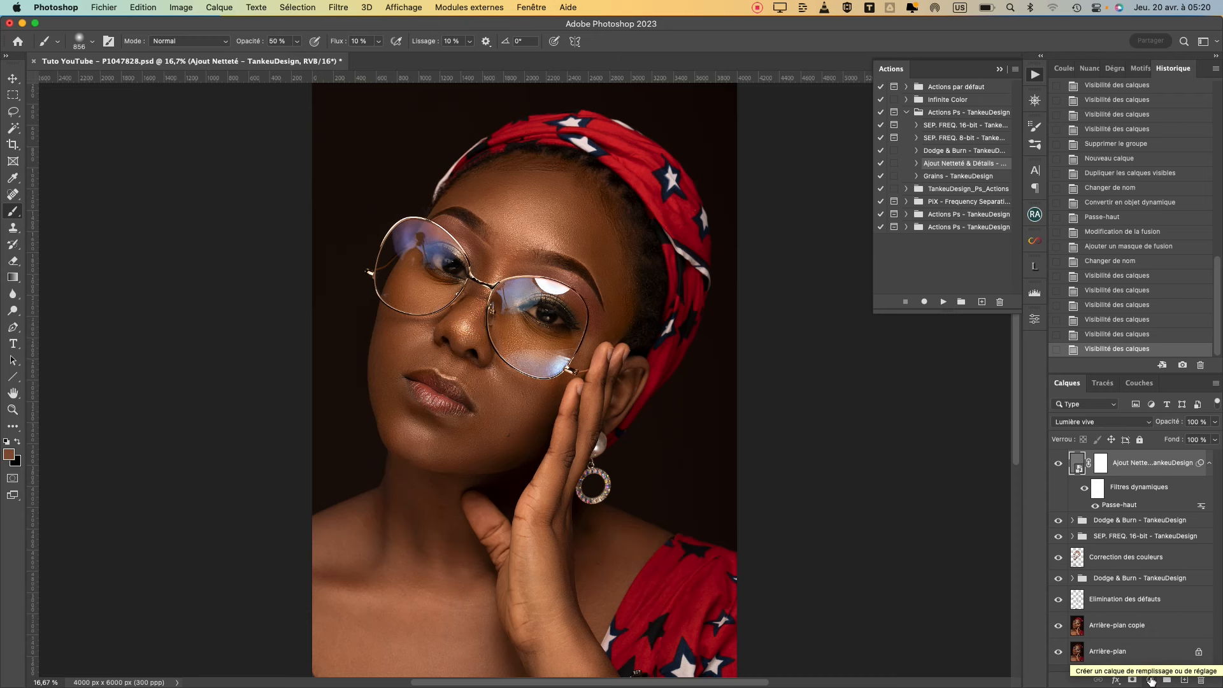
Step: Add a Correction sélective adjustment layer and set its Rouges to Cyan -6 %, Magenta about -3 % and Noir +1 %
left_click(1150, 680)
left_click(1150, 680)
left_click(1150, 680)
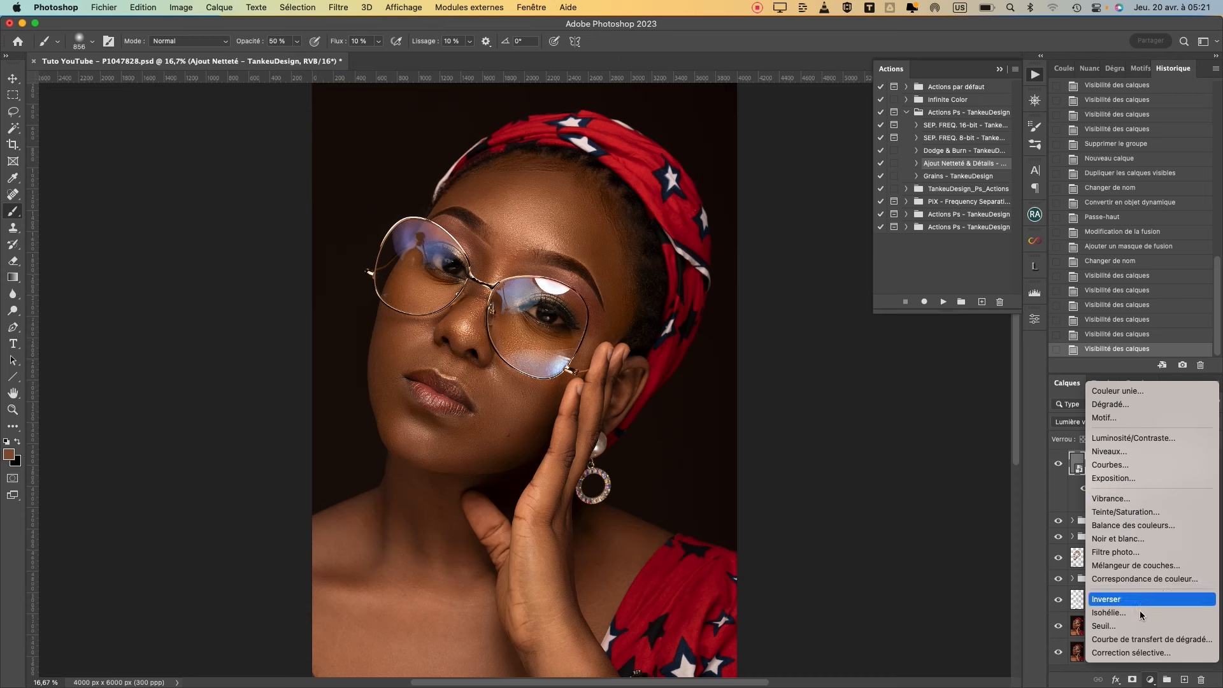
left_click(1135, 653)
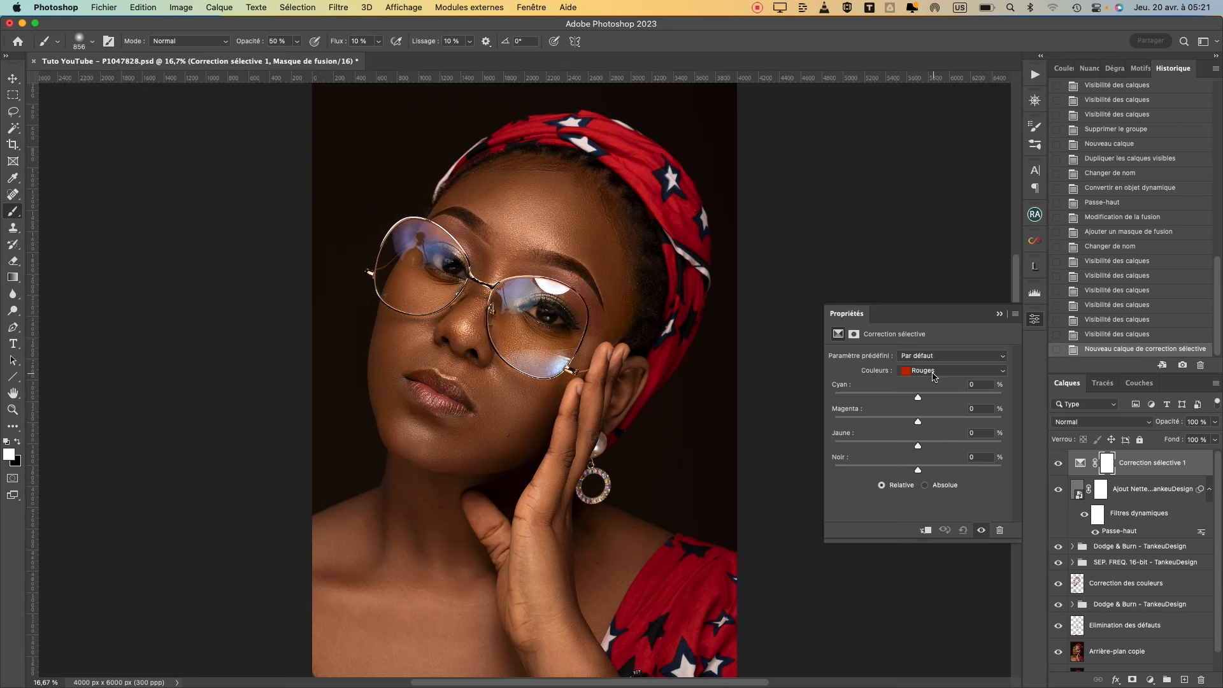
mouse_move(919, 399)
left_mouse_down()
mouse_move(898, 400)
mouse_move(915, 400)
left_mouse_up()
left_click_drag(914, 399, 913, 398)
left_click_drag(918, 422, 915, 423)
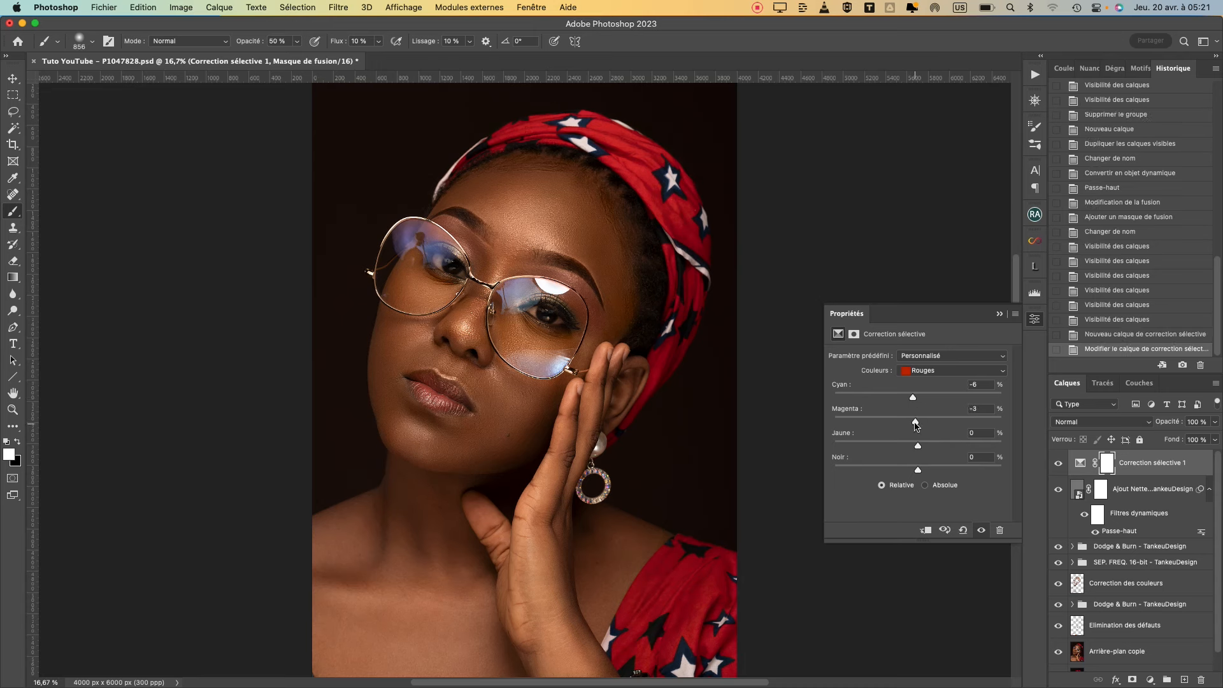
left_click_drag(917, 425, 919, 471)
Step: In the Jaunes, set Magenta to +2 %, lower Jaune and slightly raise Noir, and compare the portrait with the correction off and on
left_click(941, 371)
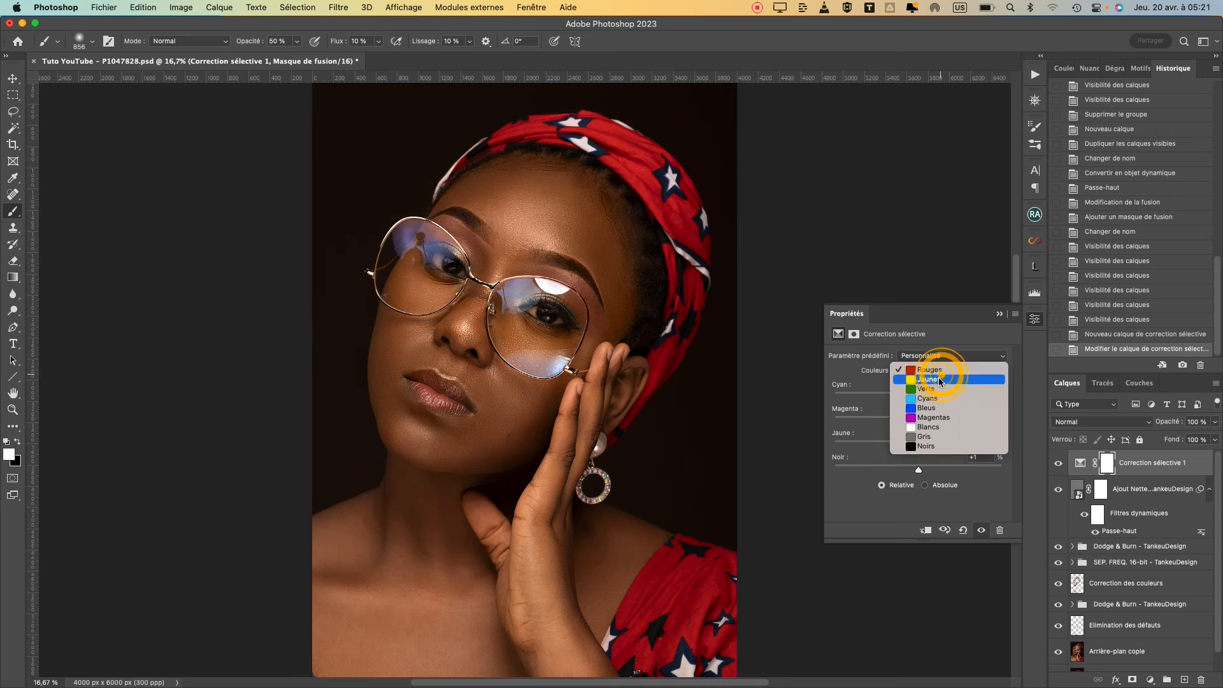
left_click(935, 380)
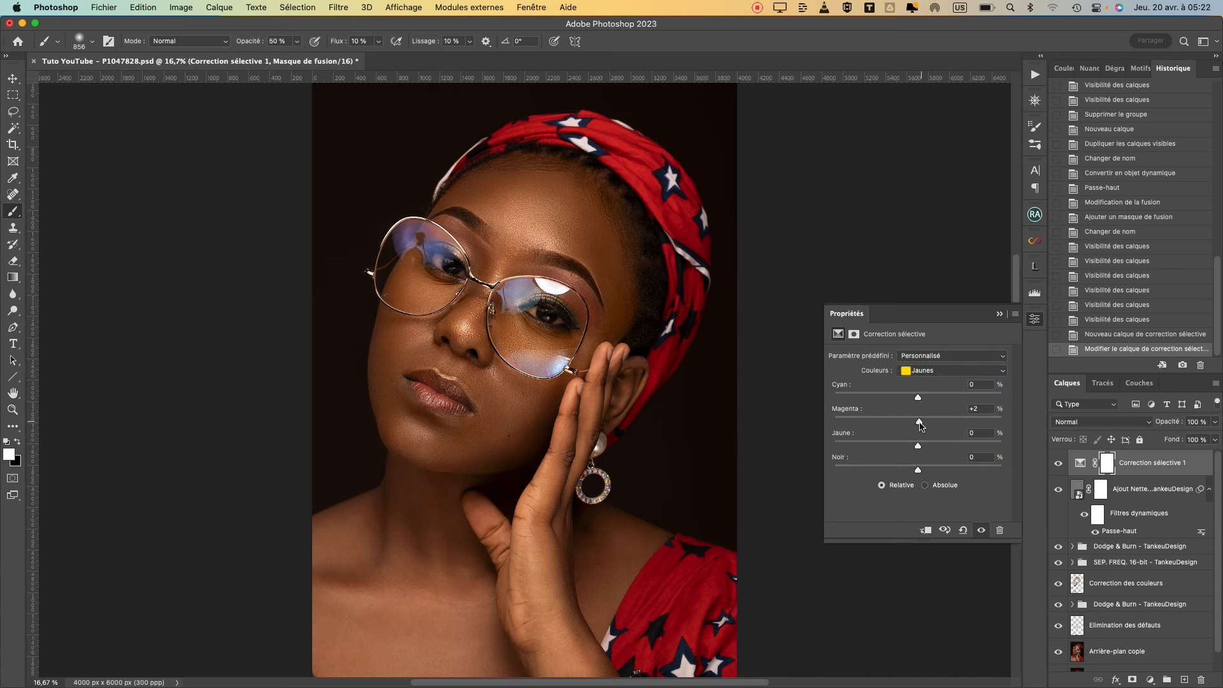
left_click_drag(918, 448, 910, 448)
left_click_drag(918, 470, 922, 470)
left_click(999, 315)
left_click(1060, 464)
left_click(1059, 464)
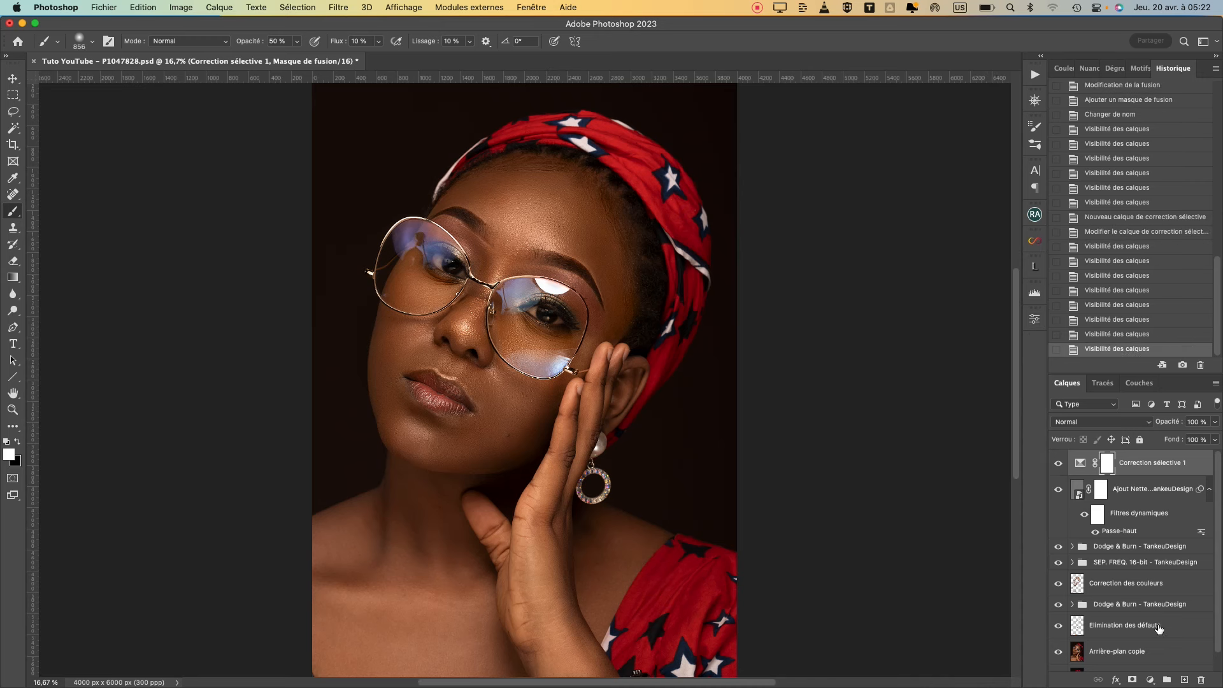
Step: Add a Balance des couleurs adjustment layer and shift its Tons clairs slightly towards cyan and more towards blue
left_click(1153, 680)
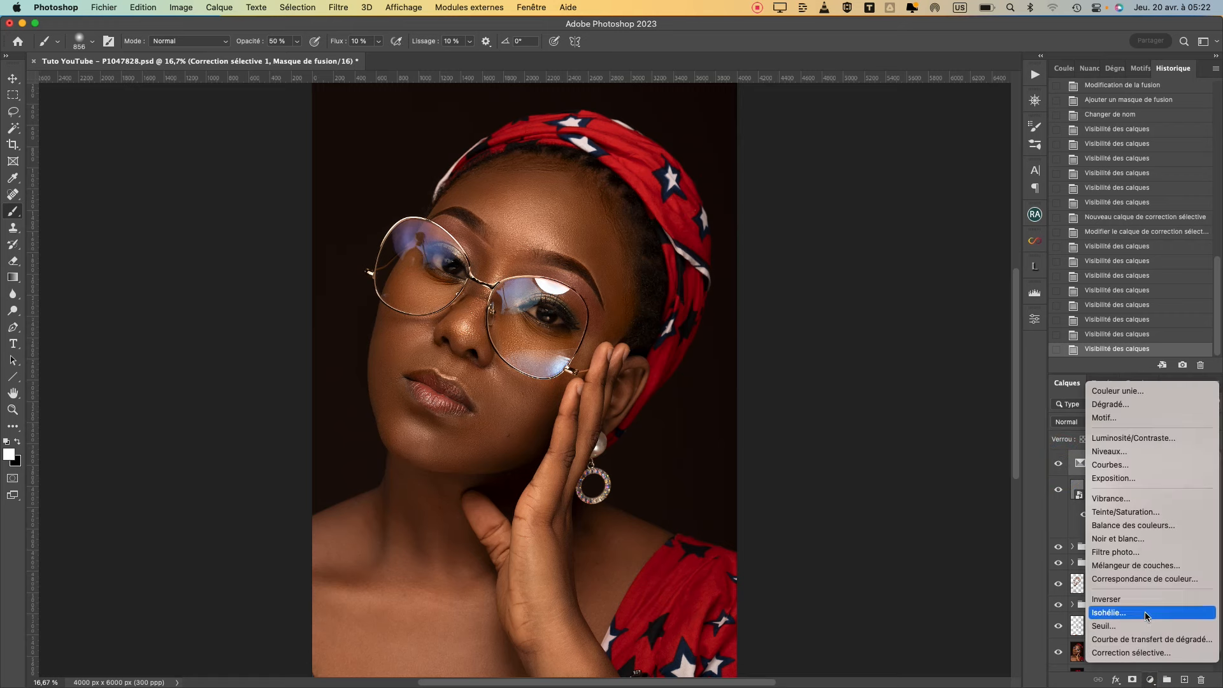
left_click(1133, 525)
left_click(890, 356)
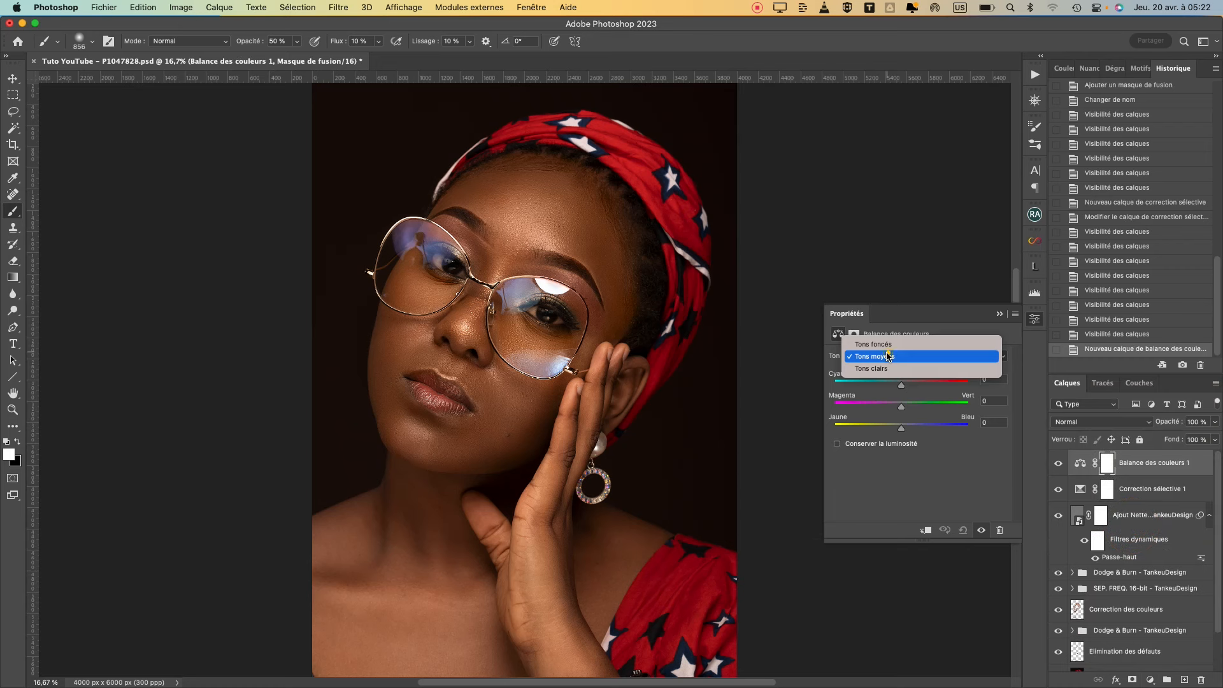
left_click(886, 369)
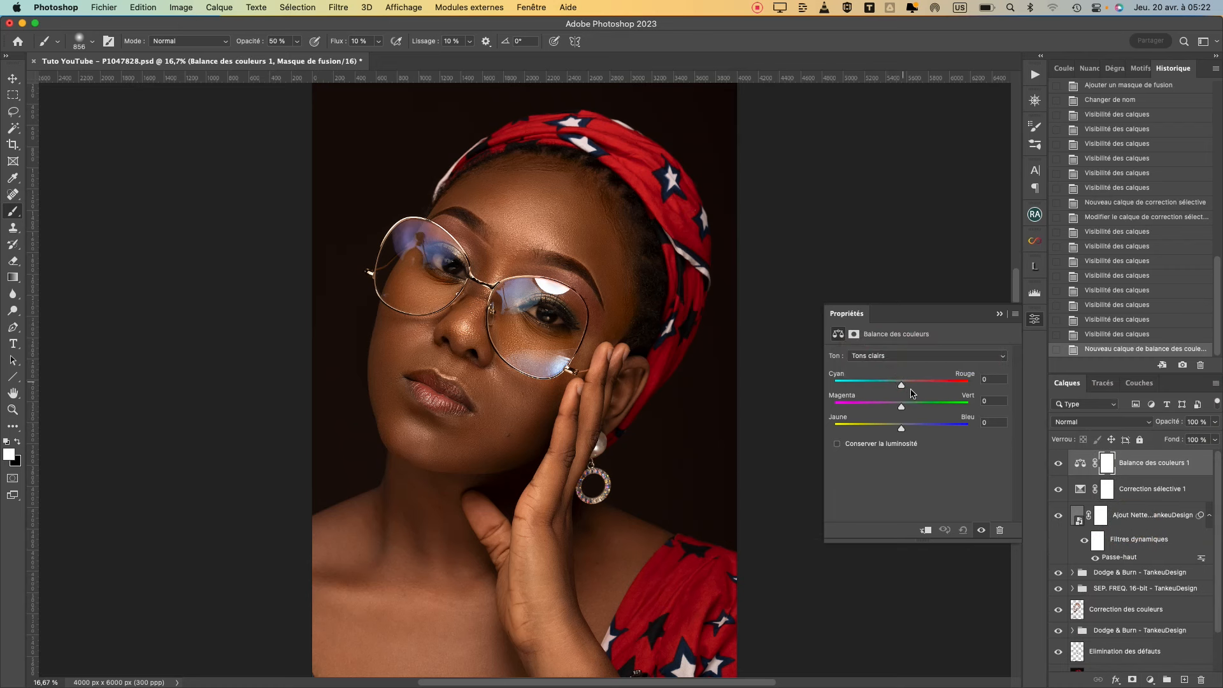
left_click_drag(902, 387, 896, 385)
left_click_drag(894, 385, 901, 386)
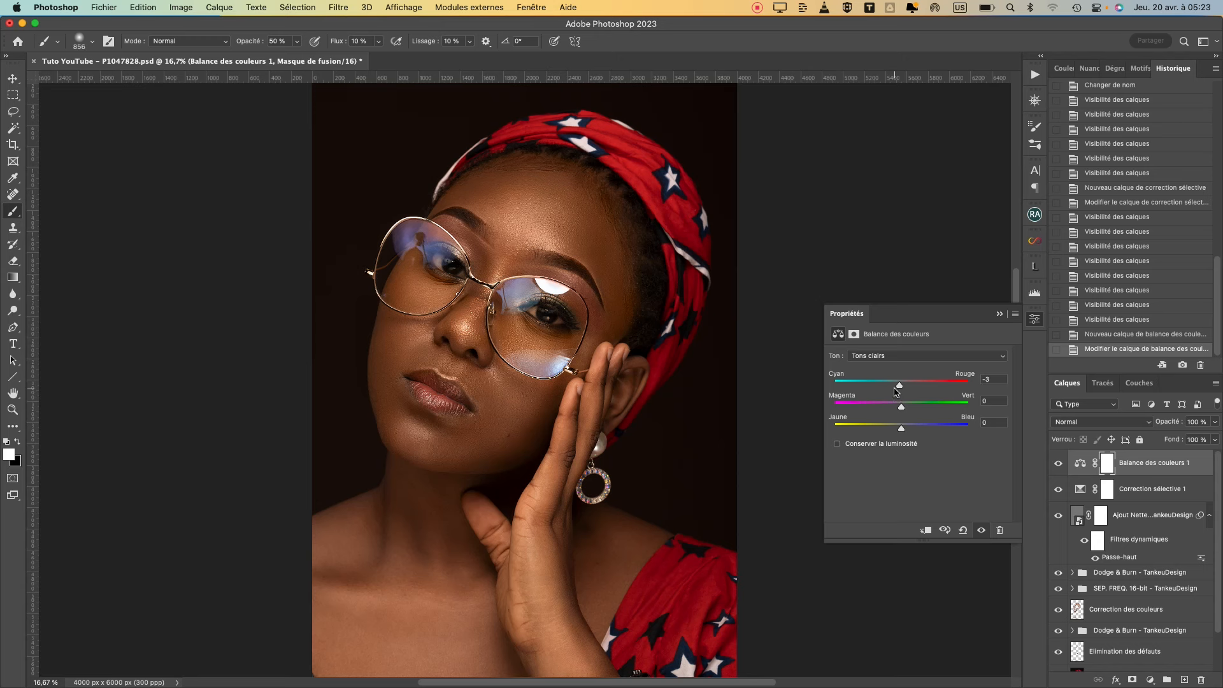
left_click_drag(897, 386, 903, 408)
left_click_drag(902, 428, 916, 428)
Step: Fine-tune the Tons foncés and Tons moyens of the Balance des couleurs layer, shifting both slightly towards blue
left_click(918, 355)
left_click(905, 327)
left_click_drag(899, 388, 902, 388)
left_click_drag(901, 407, 907, 430)
left_click(927, 357)
left_click(923, 368)
left_click_drag(902, 385, 898, 406)
left_click_drag(902, 409, 908, 428)
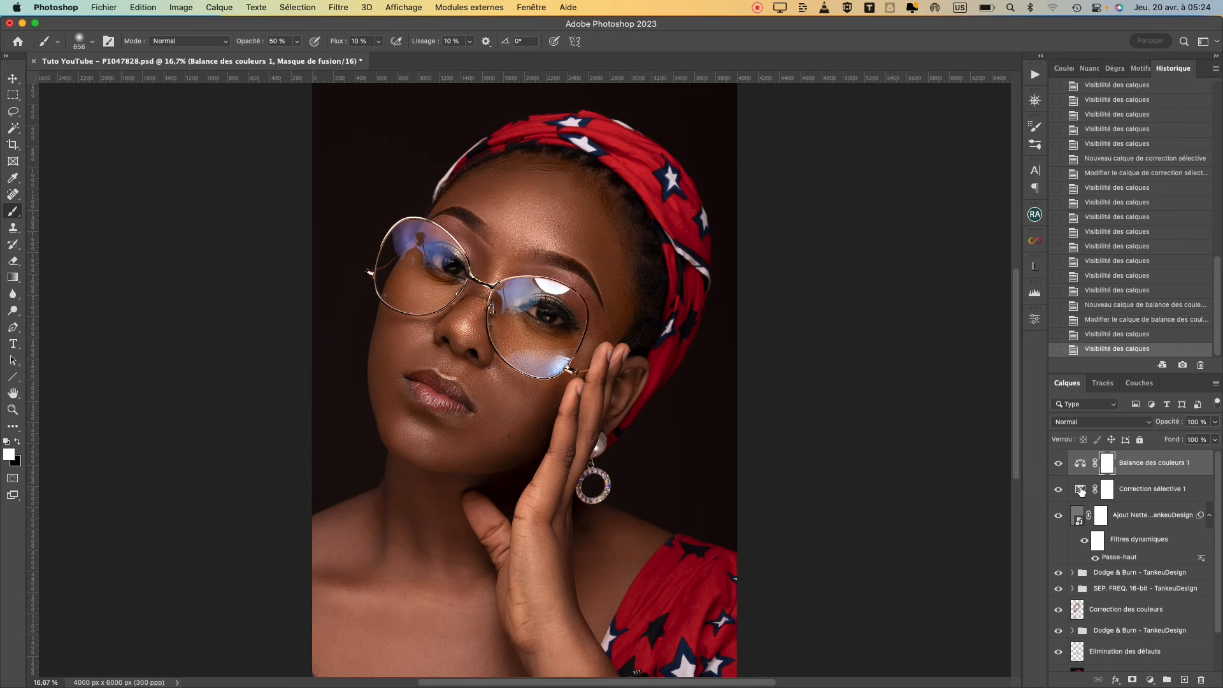
Step: Group the Balance des couleurs and Correction sélective layers and name the group Etalonnage
left_click(1080, 489, "shift")
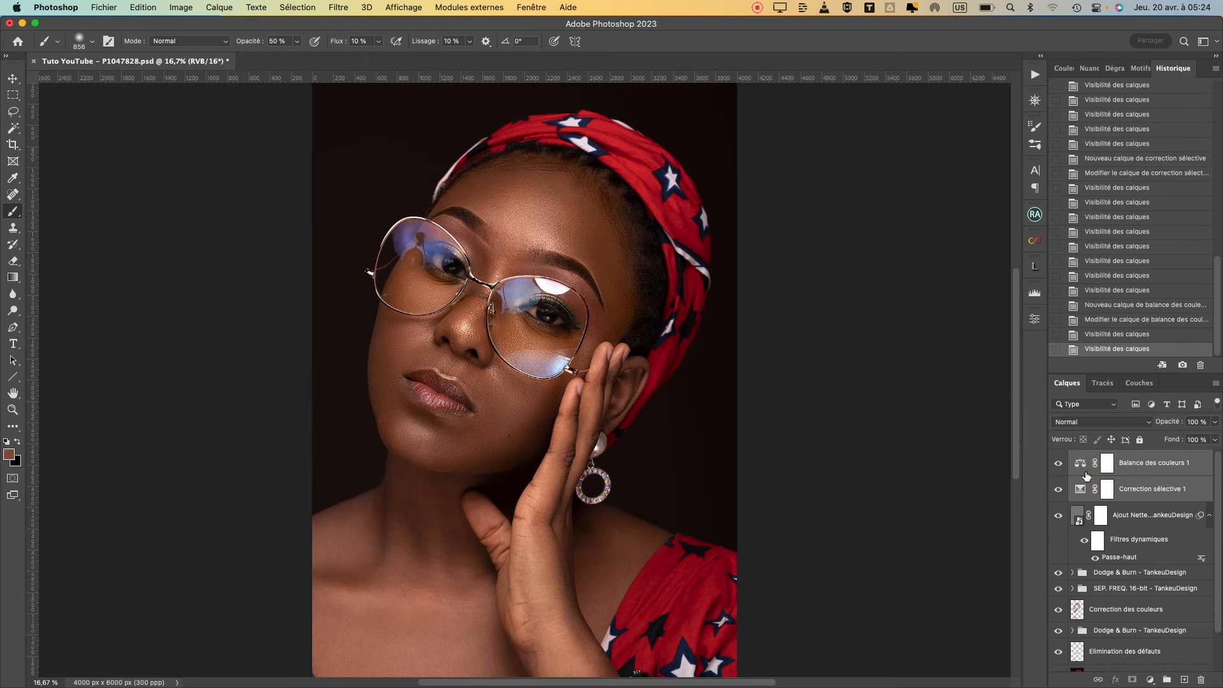
left_click_drag(1087, 471, 1168, 679)
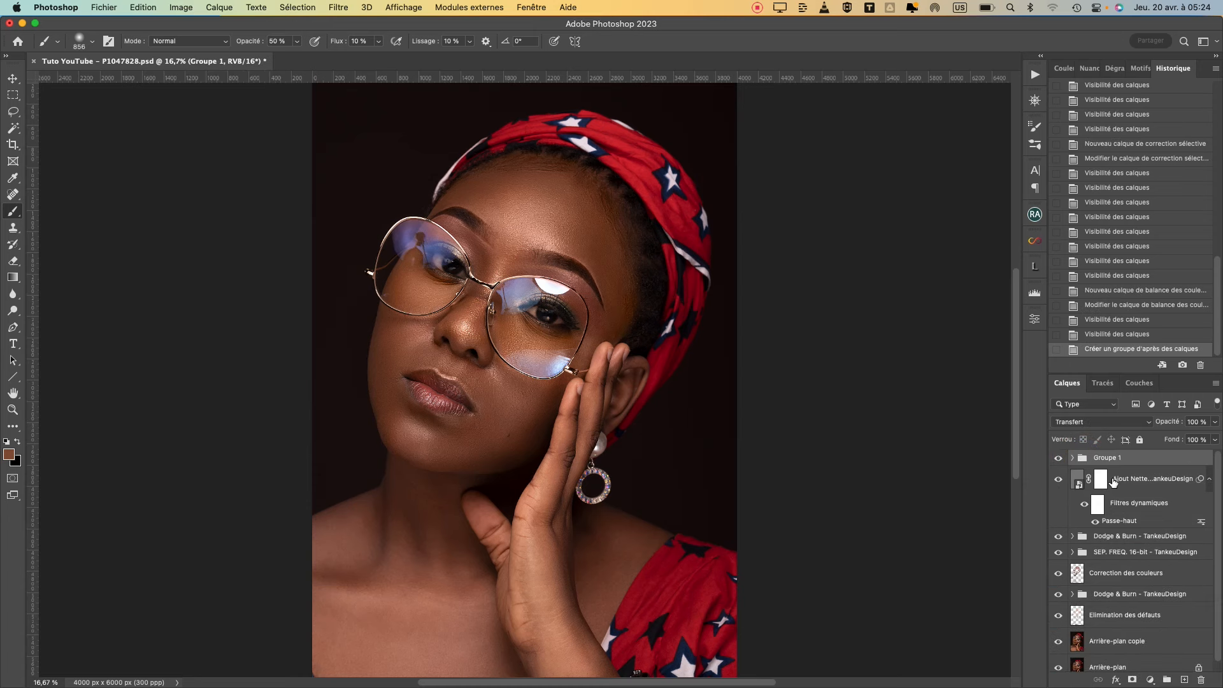
double_click(1106, 458)
type("Etalonnage")
key("Return")
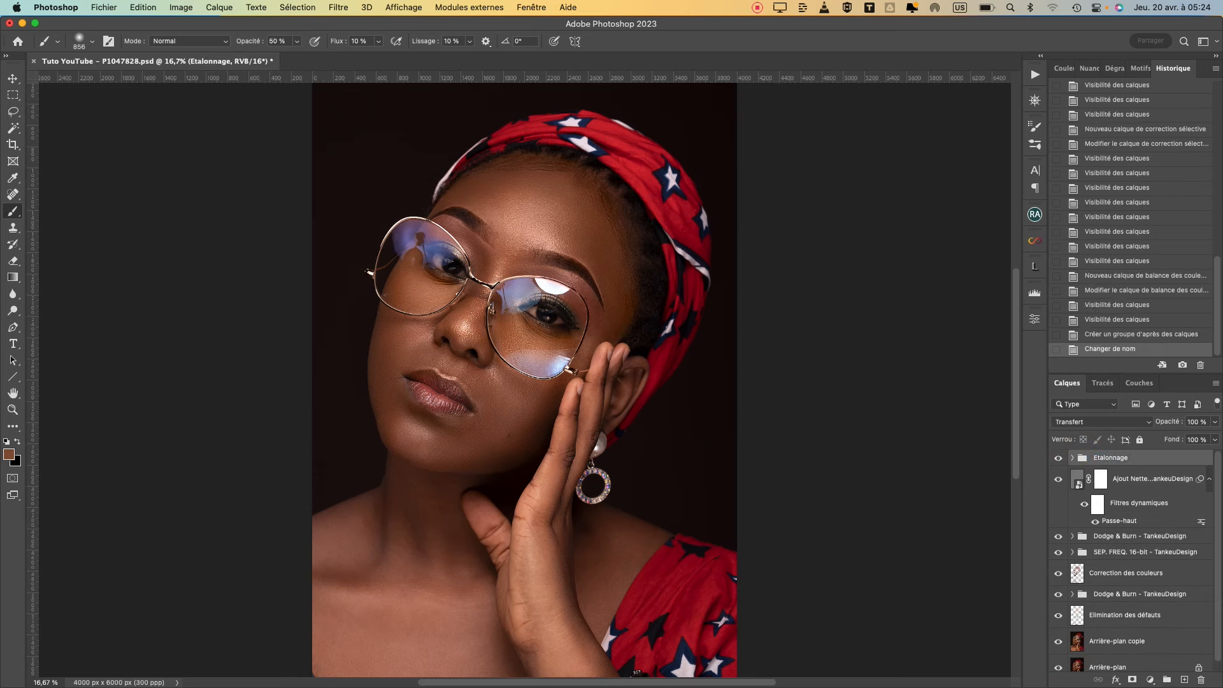
Step: Compare the portrait with the Etalonnage group hidden and shown
left_click(1058, 458)
left_click(1058, 458)
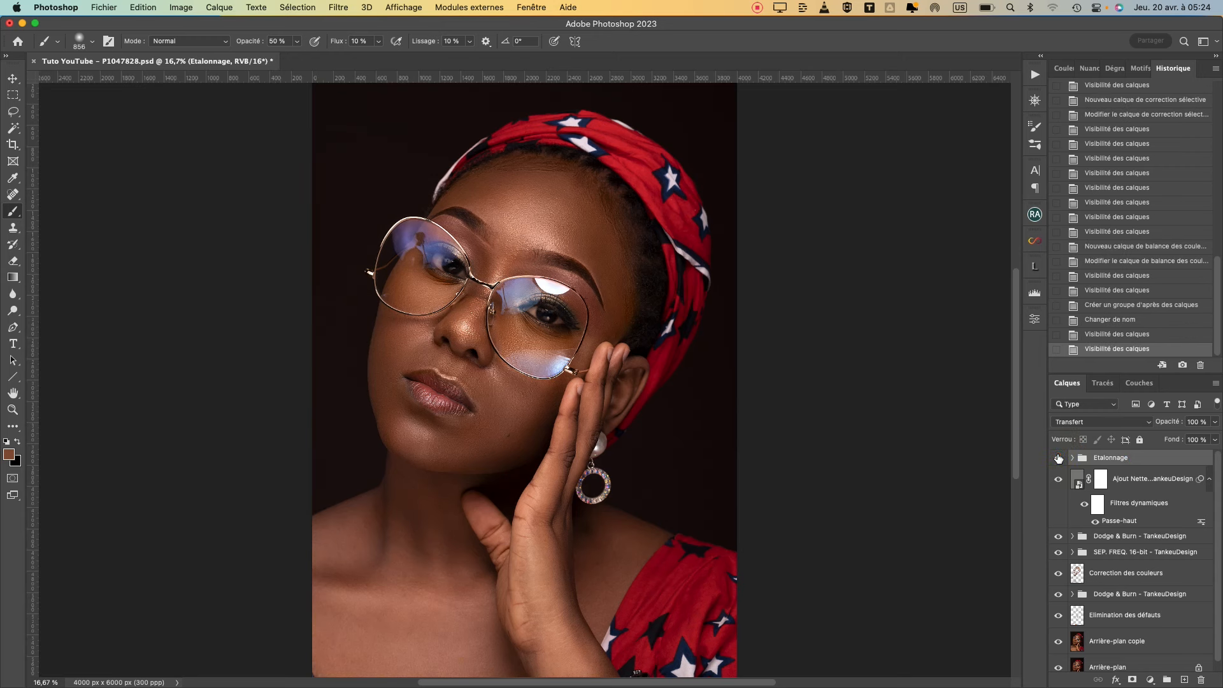
left_click(1058, 458)
left_click(1058, 458)
left_click(1058, 458)
left_click(1058, 458)
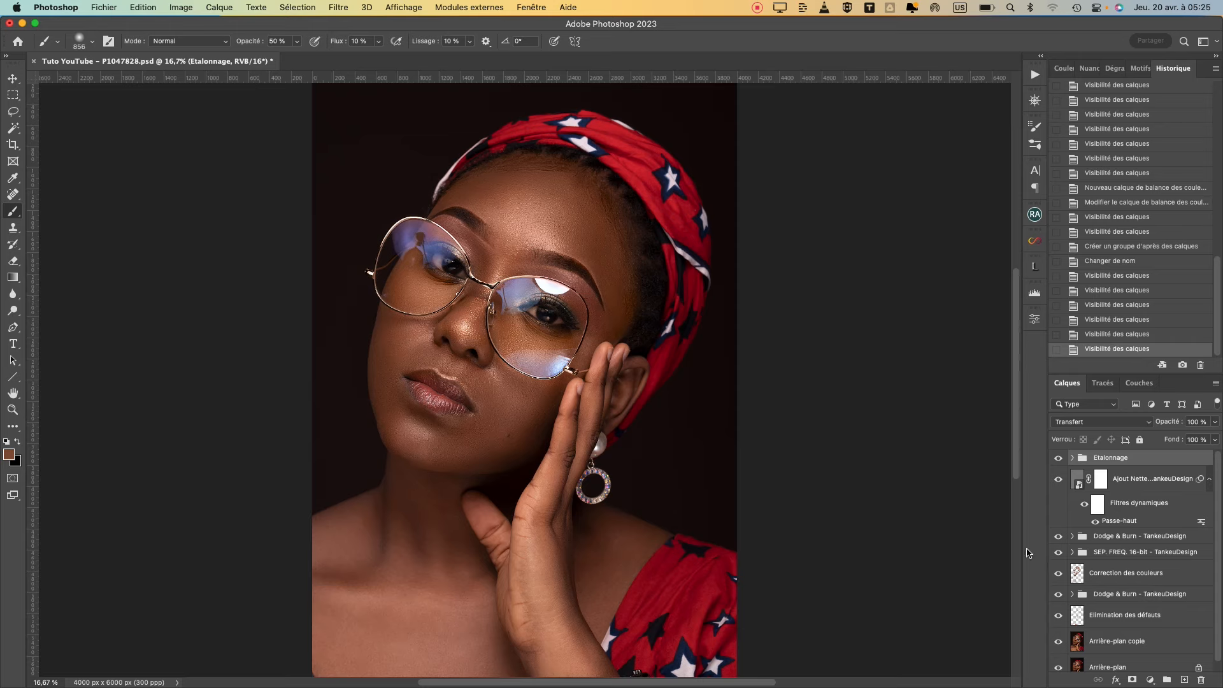
Step: Add a Teinte/Saturation adjustment layer and target the Magentas by sampling the bluish reflection in the eyeglass lens
key("super+plus")
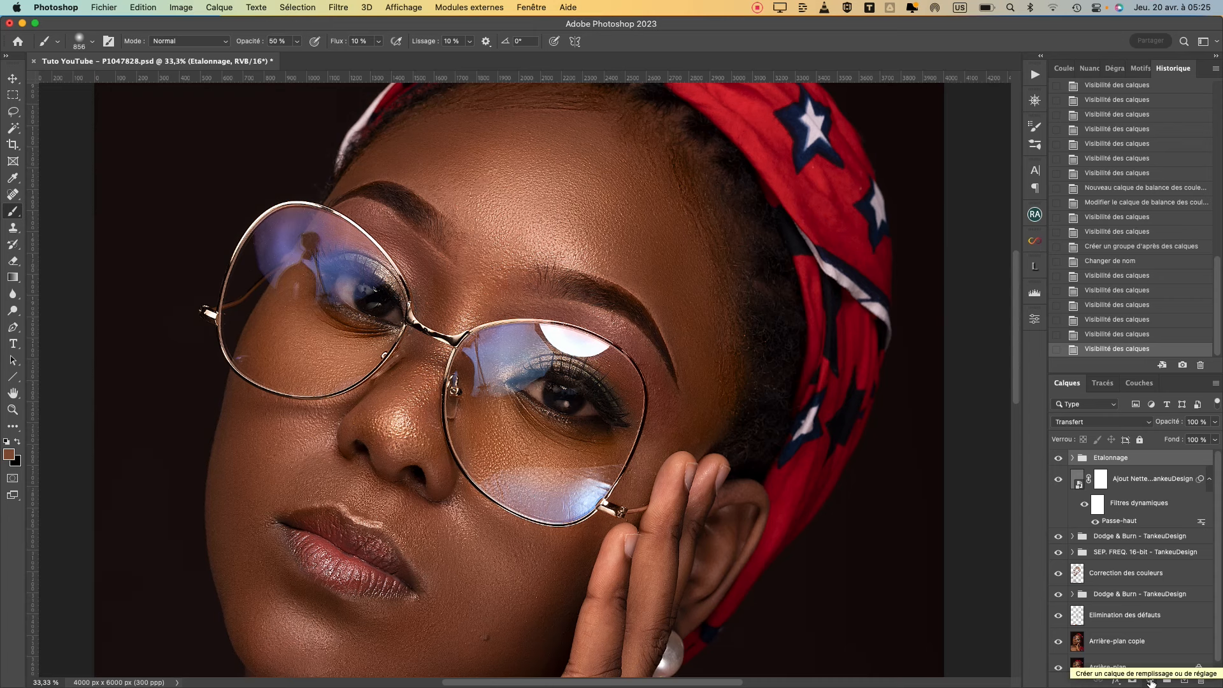
left_click(1150, 681)
left_click(1140, 511)
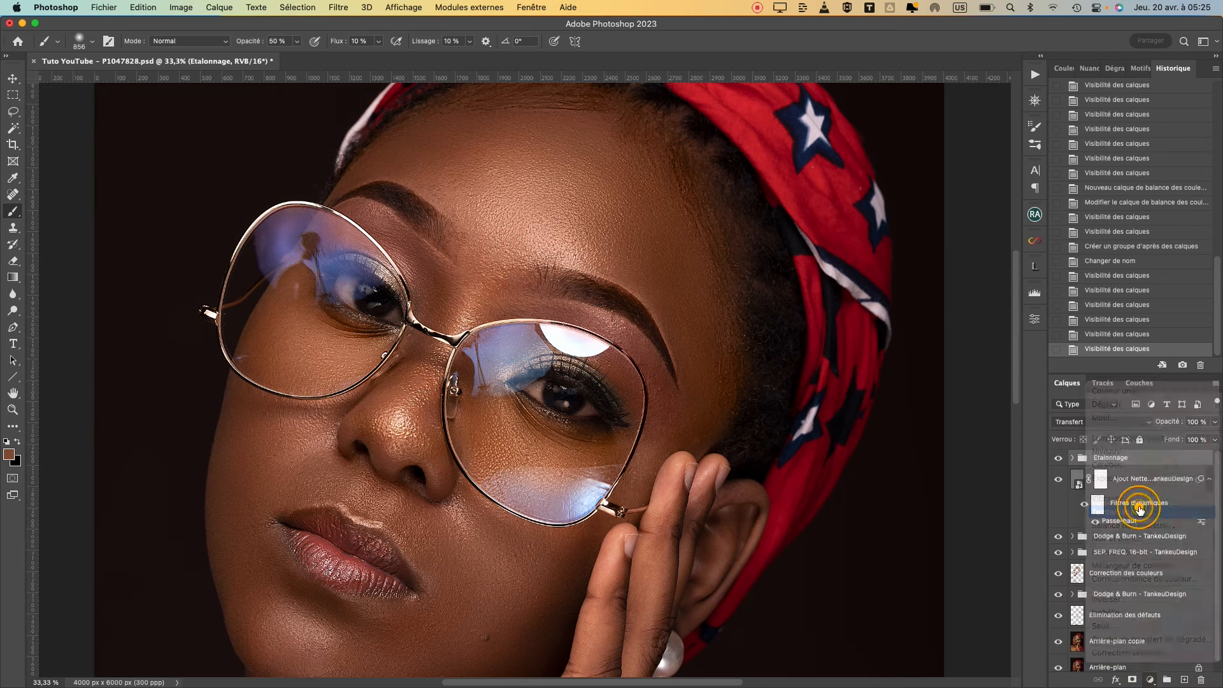
key("super+plus")
key("super+plus")
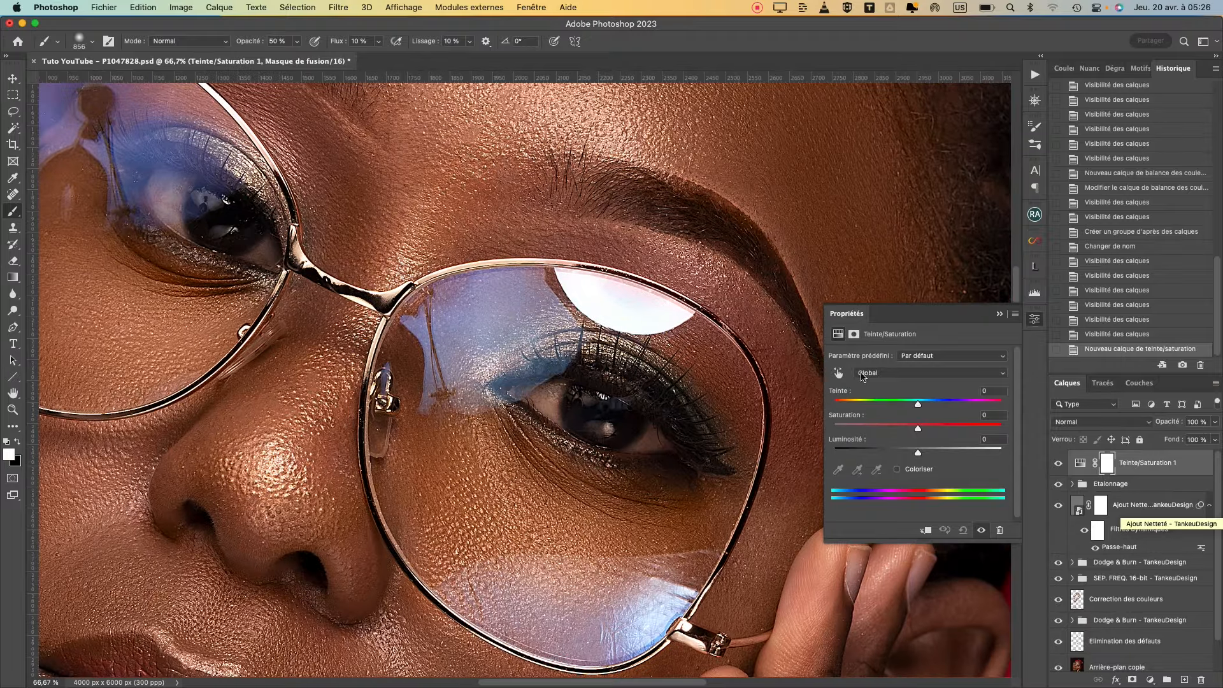
left_click(838, 374)
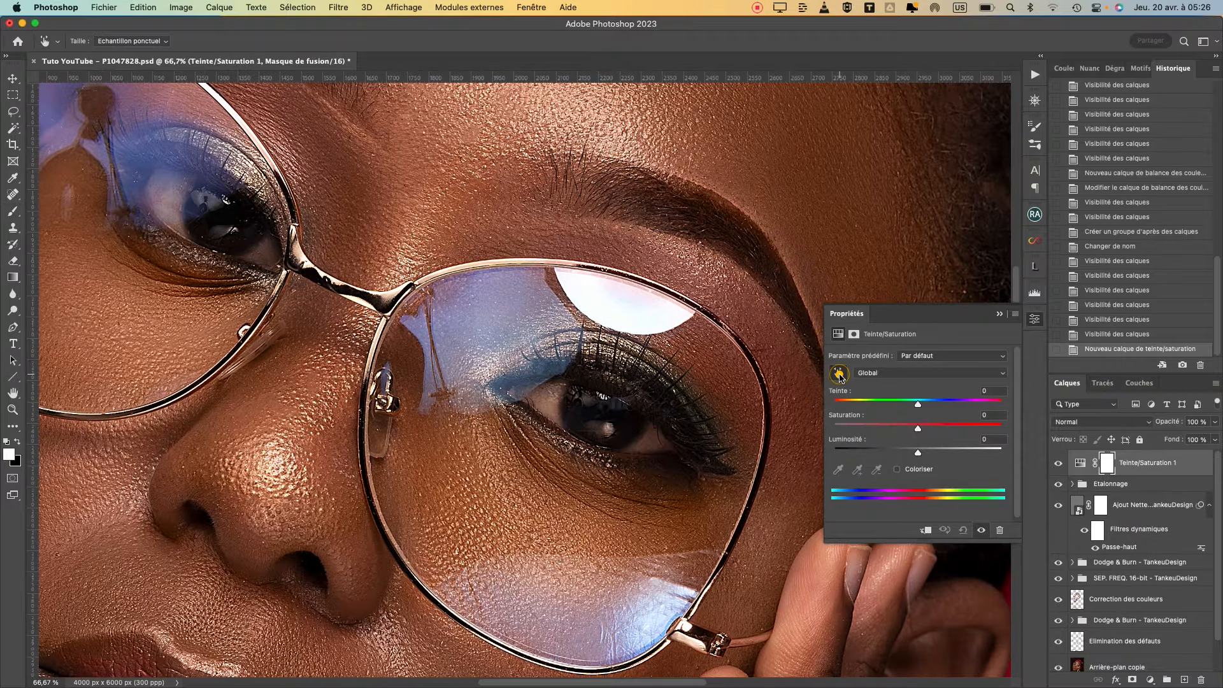
left_click(172, 195)
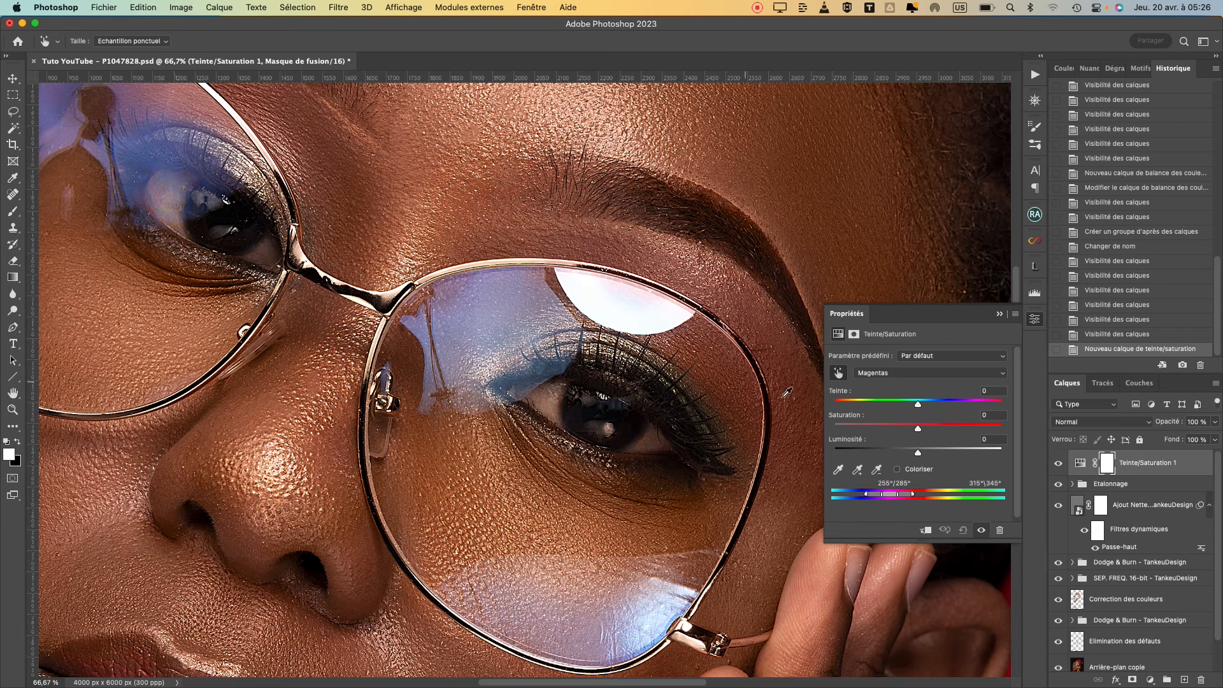
Step: Set the Magentas to Saturation -64 and Luminosité +33
left_click(920, 429)
left_click_drag(890, 430, 864, 428)
left_click(918, 451)
left_click_drag(932, 454, 947, 453)
Step: Set the Rouges of the Teinte/Saturation layer to Saturation -56 and Luminosité +60
left_click(869, 376)
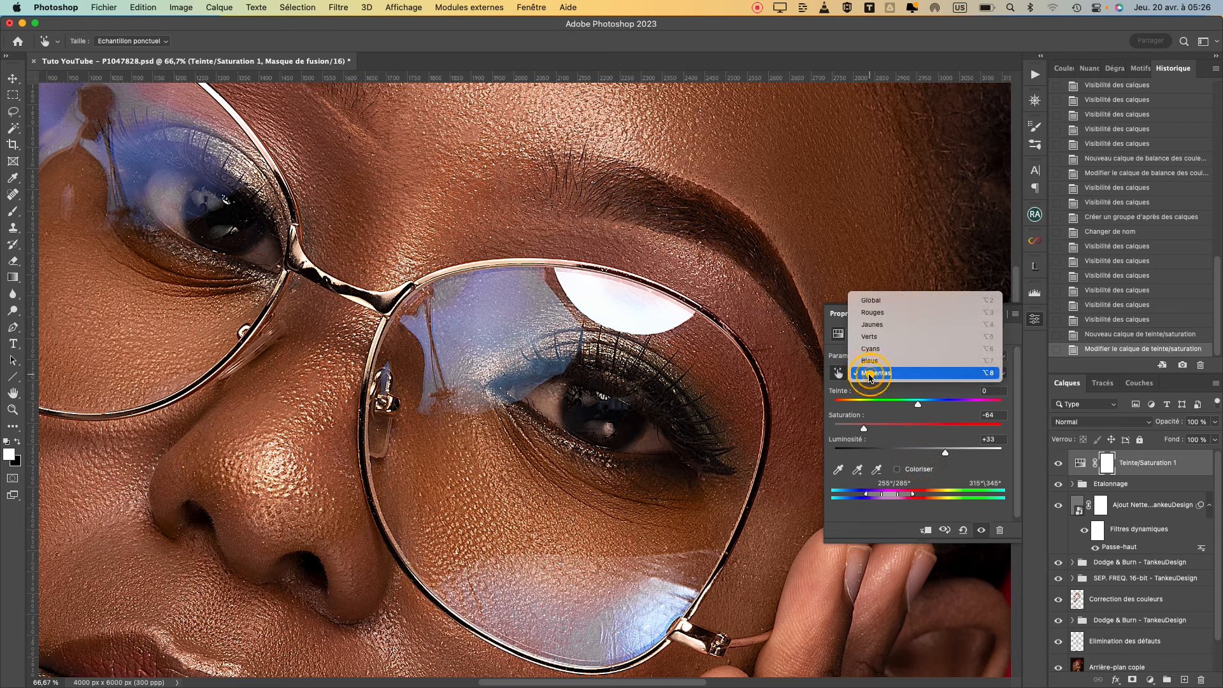
left_click(877, 313)
left_click_drag(918, 428, 970, 450)
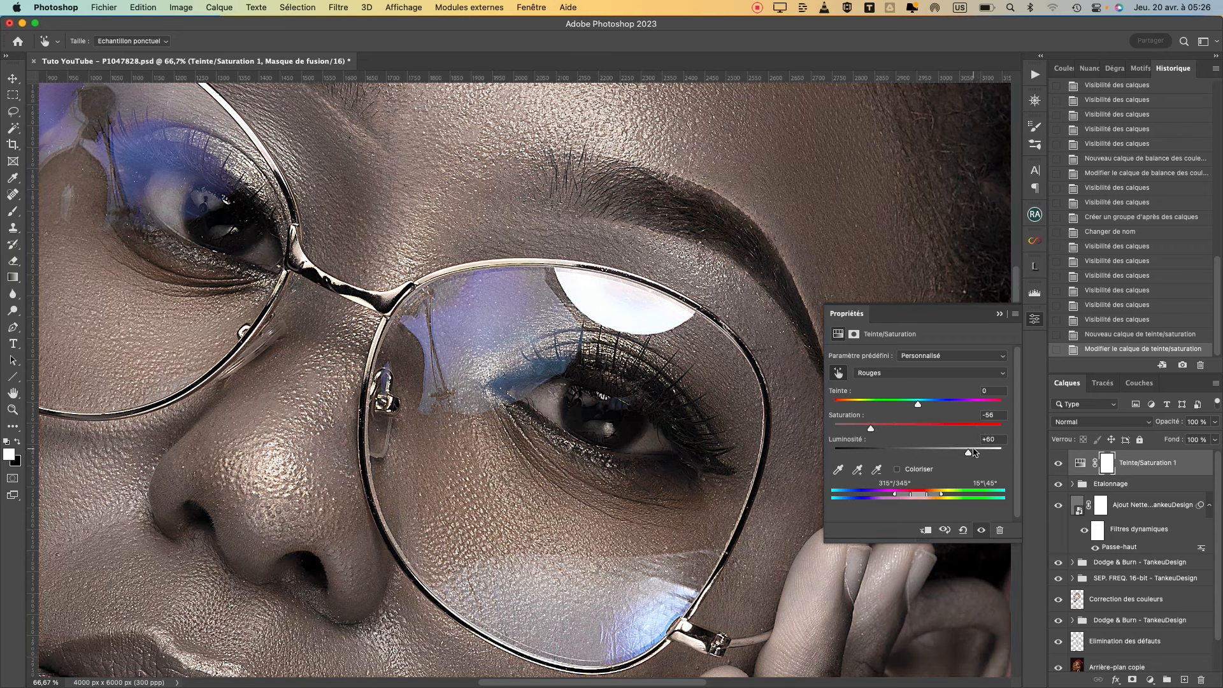
left_click(999, 314)
Step: Invert the Teinte/Saturation layer's mask to black and set the Brush to 100% opacity and 100% flow
left_click(1107, 464)
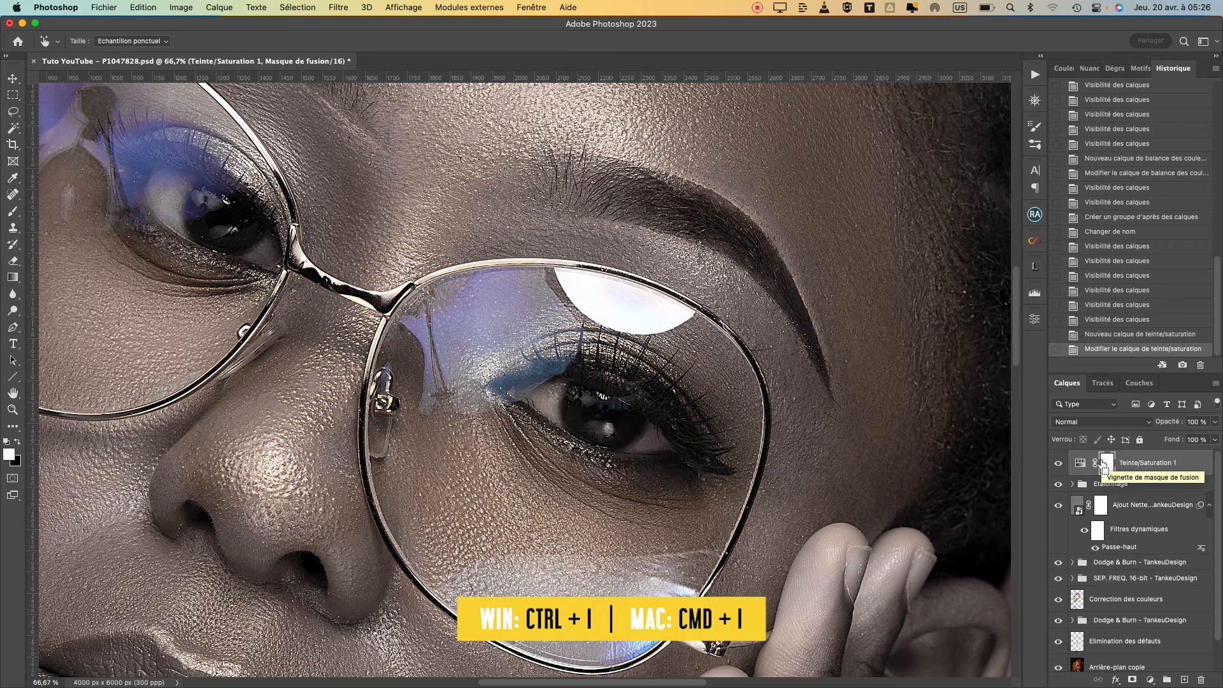
key("super+i")
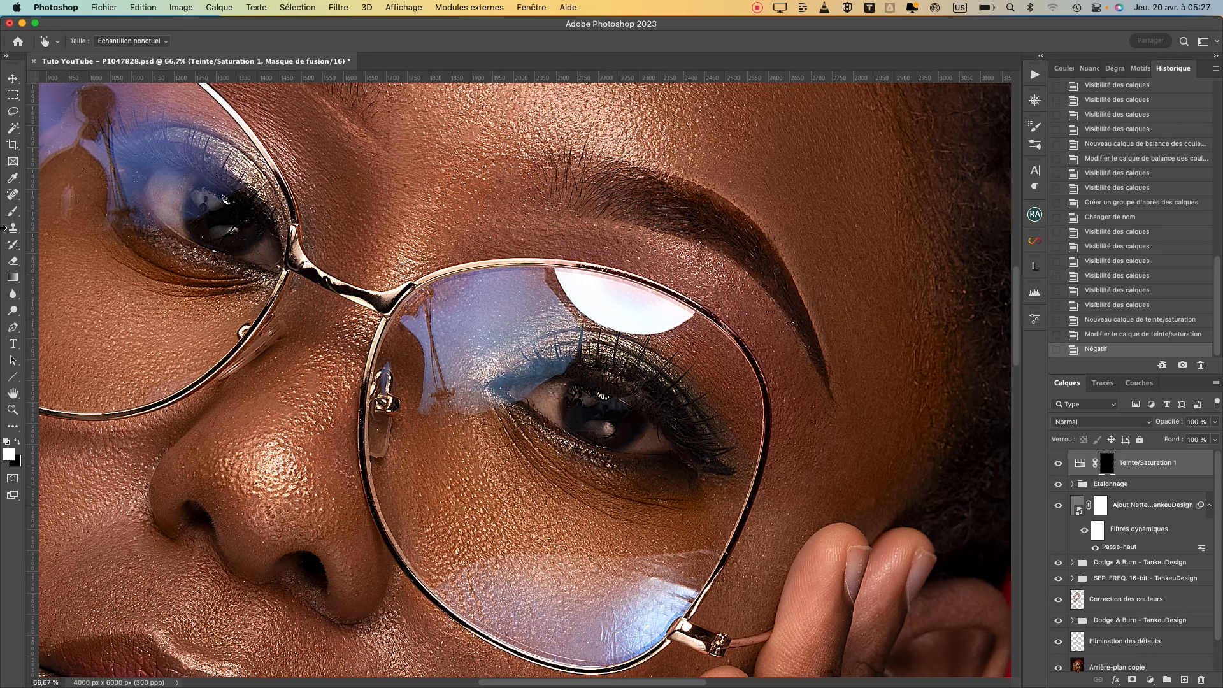
left_click(13, 210)
left_click(274, 42)
type("100")
left_click(355, 41)
type("100")
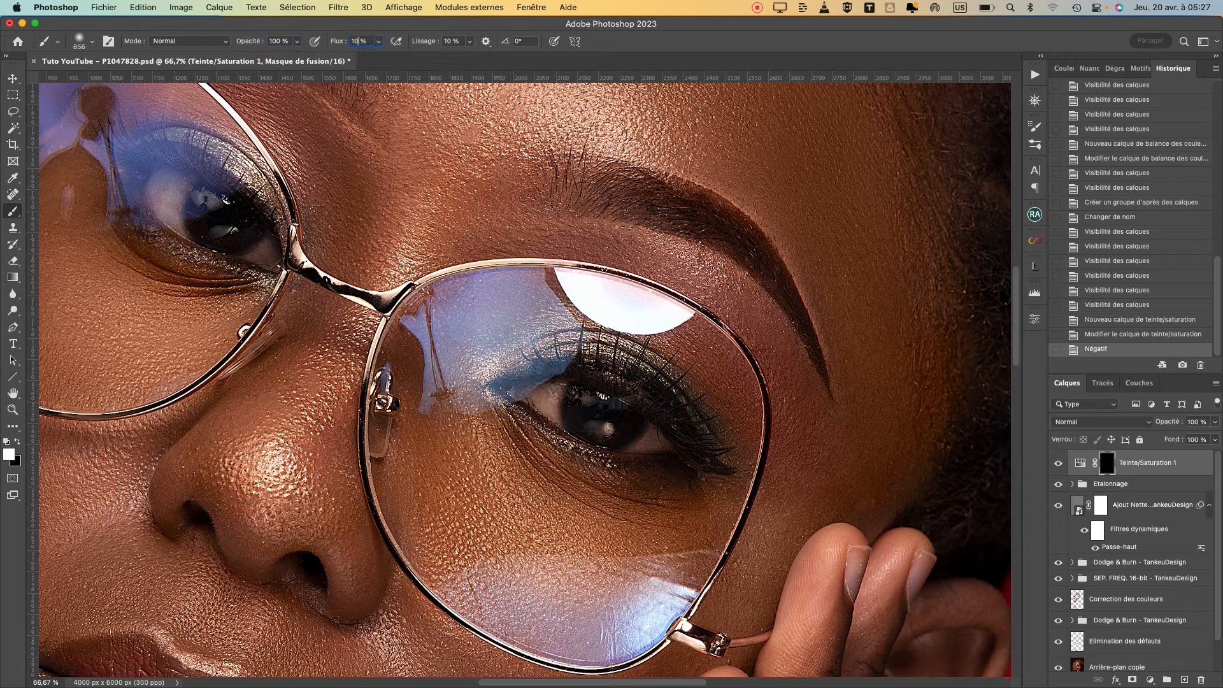
Step: Paint the layer mask with white over the white of the eye on the image's left, using a 40 px brush
key("super+plus")
mouse_move(92, 140)
left_mouse_down()
mouse_move(408, 309)
mouse_move(510, 382)
mouse_move(407, 382)
left_mouse_up()
right_click(423, 325)
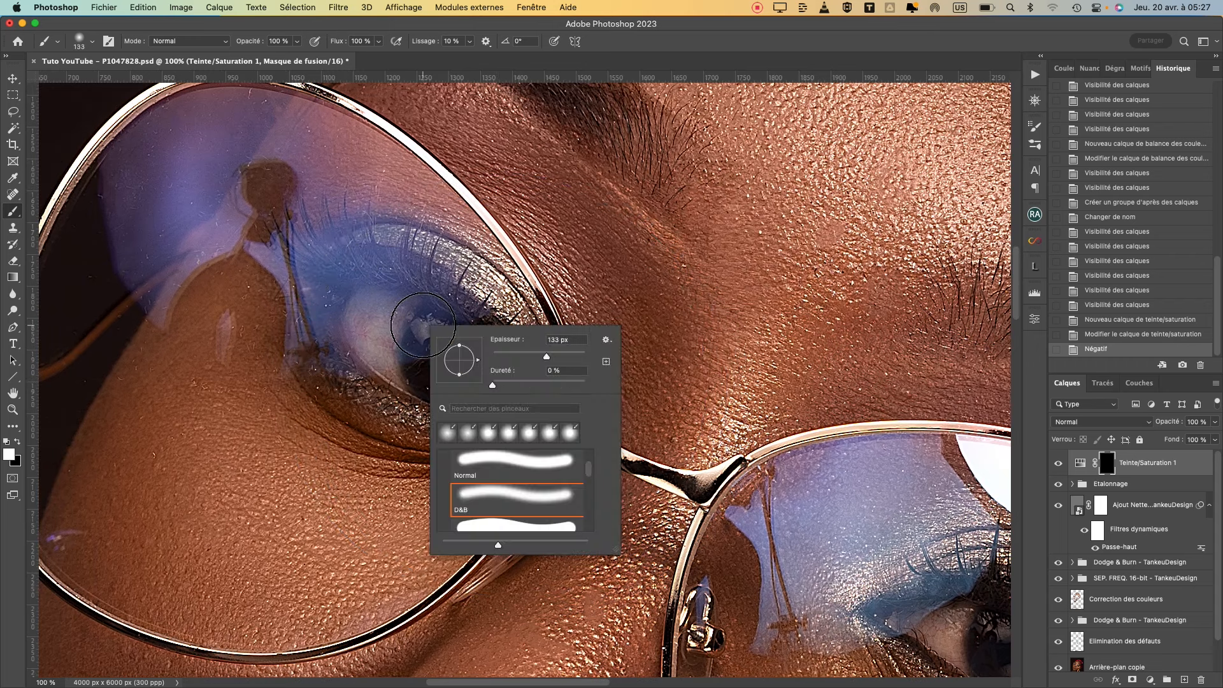
left_click(523, 385)
mouse_move(381, 317)
left_mouse_down()
mouse_move(350, 323)
mouse_move(368, 310)
left_mouse_up()
key("super+plus")
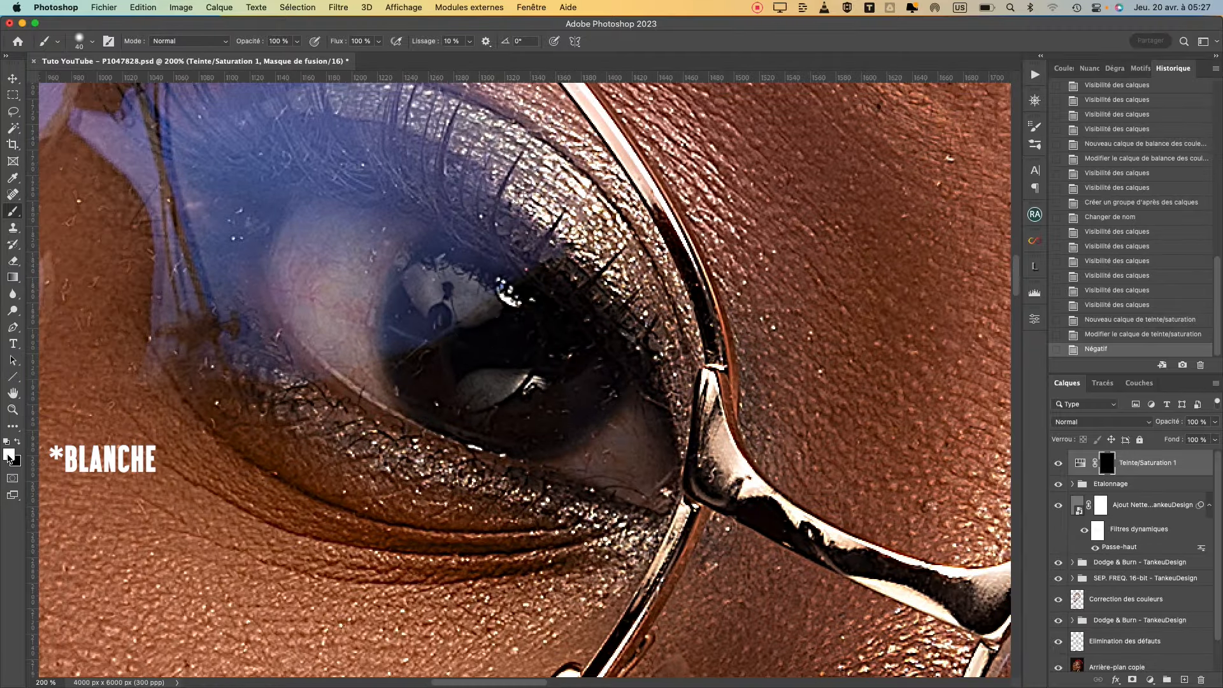
mouse_move(316, 223)
left_mouse_down()
mouse_move(361, 244)
mouse_move(343, 280)
mouse_move(373, 244)
mouse_move(309, 245)
mouse_move(292, 282)
mouse_move(343, 230)
mouse_move(347, 301)
left_mouse_up()
mouse_move(345, 304)
left_mouse_down()
mouse_move(314, 290)
mouse_move(297, 314)
mouse_move(354, 328)
left_mouse_up()
left_click_drag(360, 356, 383, 400)
left_click_drag(595, 448, 599, 448)
left_click_drag(637, 409, 569, 462)
Step: Paint the layer mask with white over the white of the other eye, adapting the brush size around the iris and corners
left_click_drag(652, 477, 512, 326)
key("bracketright")
key("bracketright")
key("bracketright")
left_click_drag(560, 287, 524, 291)
mouse_move(551, 288)
left_mouse_down()
mouse_move(465, 305)
mouse_move(517, 351)
left_mouse_up()
left_click_drag(532, 326, 545, 357)
left_click_drag(548, 377, 549, 385)
left_click_drag(548, 387, 546, 344)
left_click_drag(756, 426, 578, 339)
key("bracketleft")
left_click_drag(662, 323, 687, 365)
mouse_move(656, 311)
left_mouse_down()
mouse_move(587, 390)
mouse_move(694, 389)
mouse_move(683, 361)
left_mouse_up()
left_click_drag(614, 385, 565, 394, "ctrl+alt")
left_click_drag(574, 392, 613, 382, "ctrl+alt")
mouse_move(631, 372)
left_mouse_down()
mouse_move(658, 341)
mouse_move(705, 383)
left_mouse_up()
left_click_drag(400, 260, 373, 267, "ctrl+alt")
left_click_drag(383, 307, 396, 325)
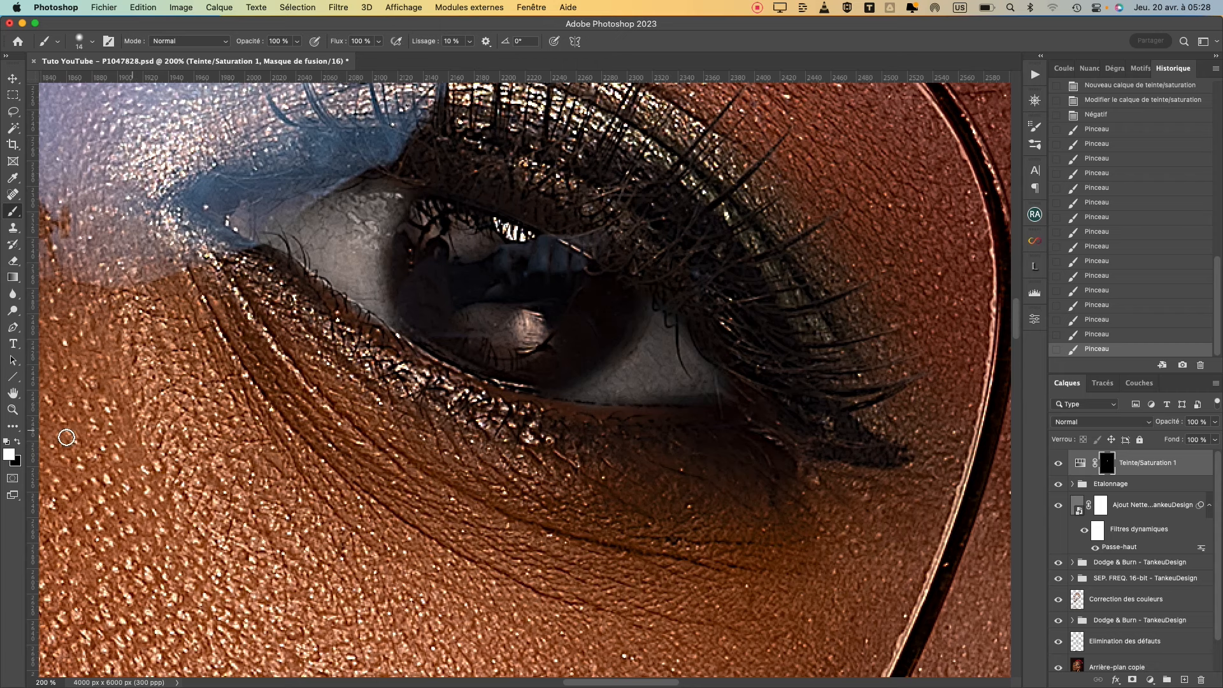
Step: Clean up the mask around the eyelid edges with black, using a 38 px brush
left_click(18, 443)
left_click_drag(368, 390, 401, 386, "ctrl+alt")
mouse_move(345, 336)
left_mouse_down()
mouse_move(459, 399)
mouse_move(526, 418)
mouse_move(694, 427)
left_mouse_up()
left_click_drag(739, 368, 775, 399)
left_click_drag(587, 363, 737, 383)
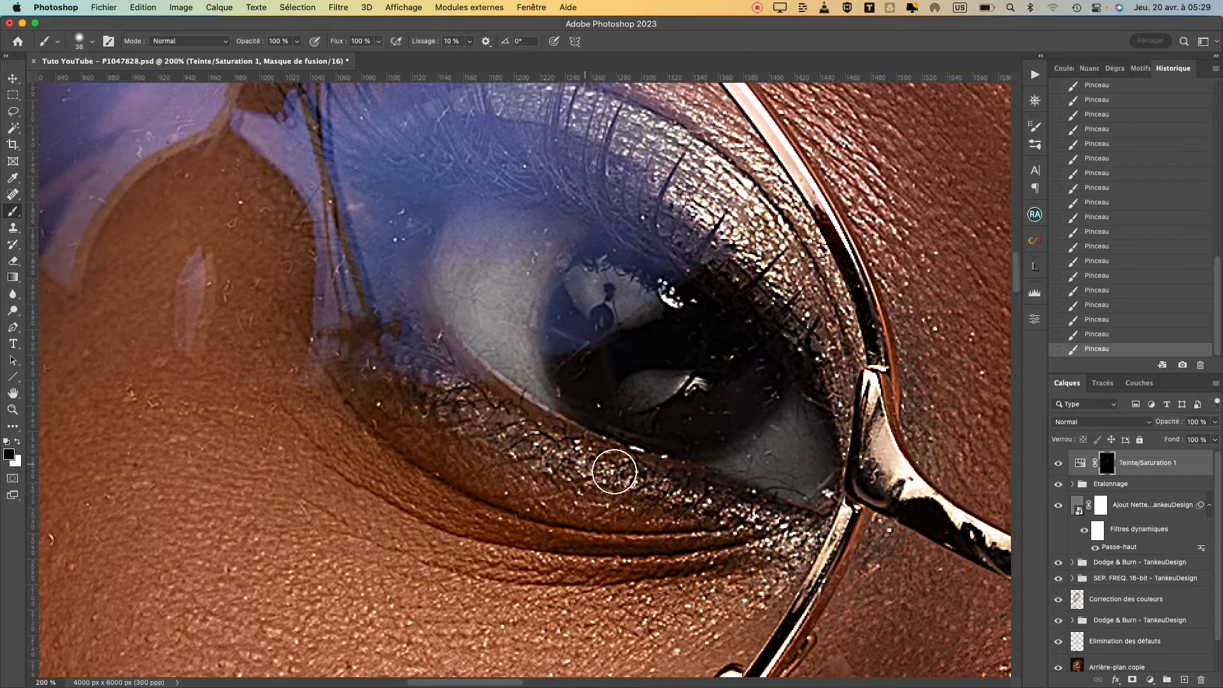
Step: Compare the whole portrait with the Teinte/Saturation 1 layer hidden and shown
key("super+minus")
key("super+0")
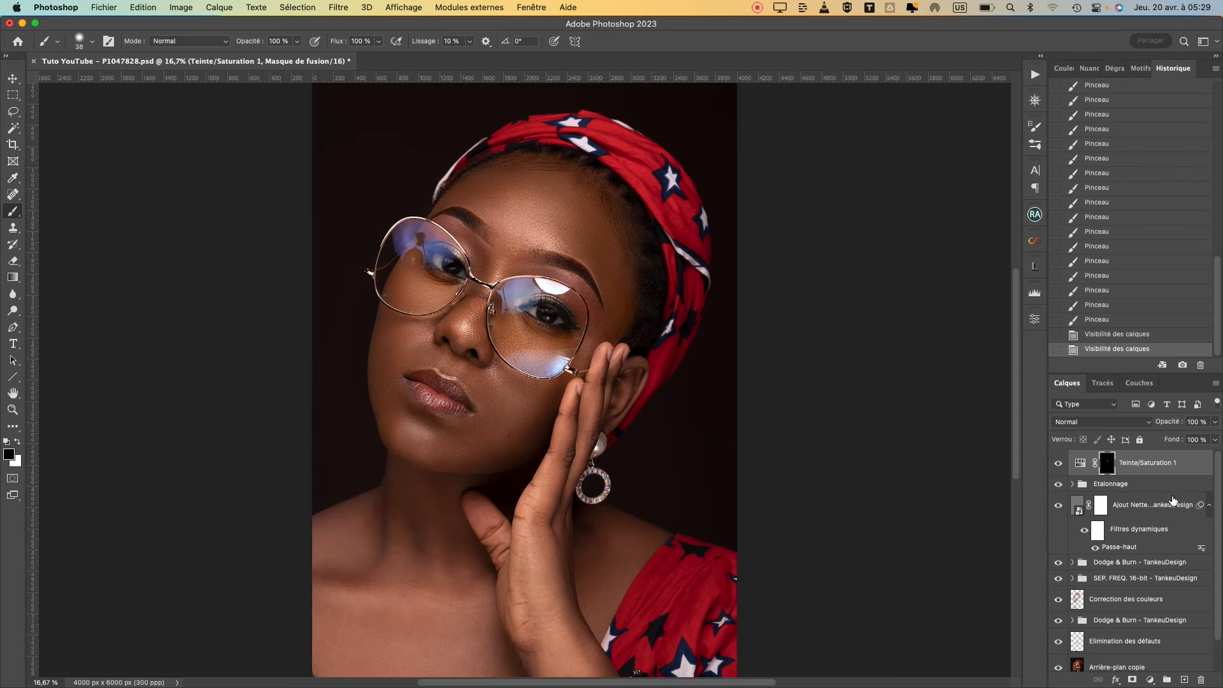
left_click(1058, 464)
left_click(1057, 465)
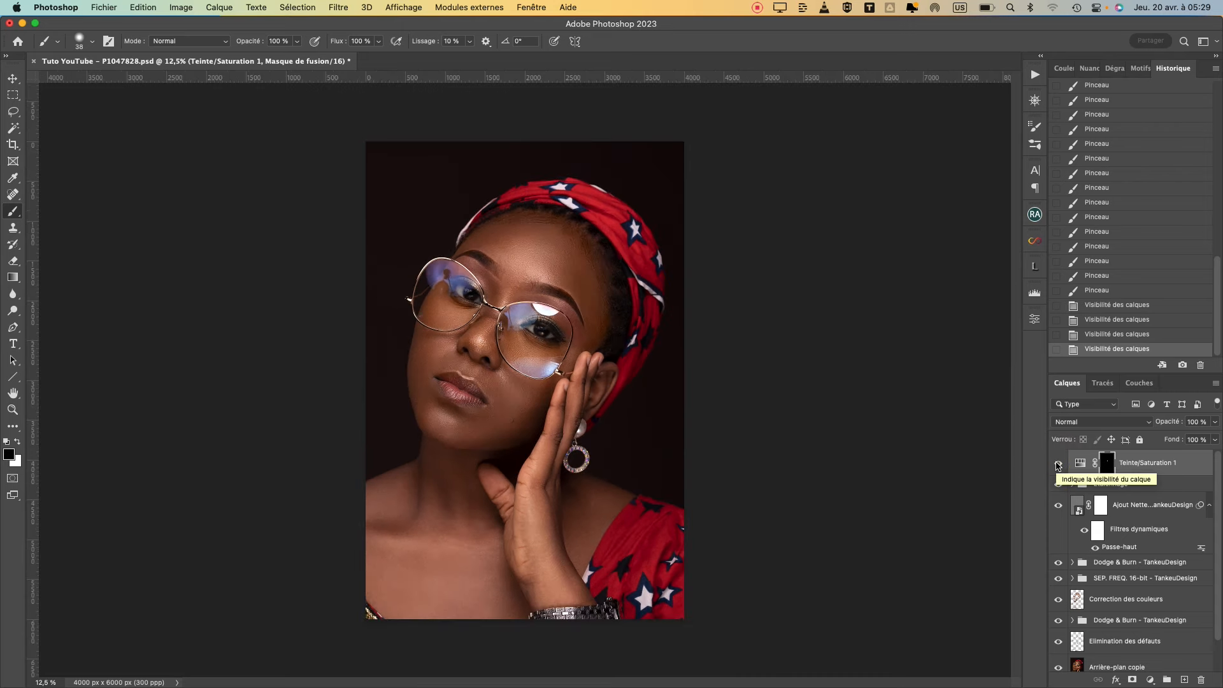
Step: Rename the Teinte/Saturation 1 layer as Yeux Blancs
double_click(1165, 462)
type("Yeux Blancs")
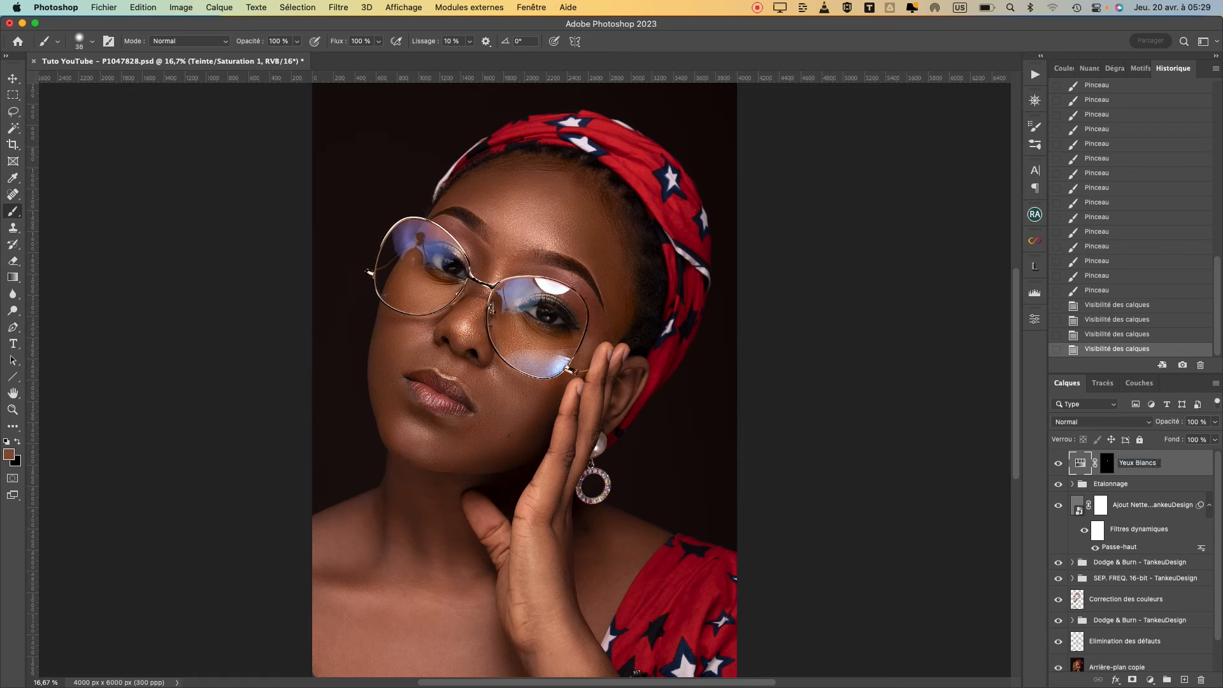
key("Return")
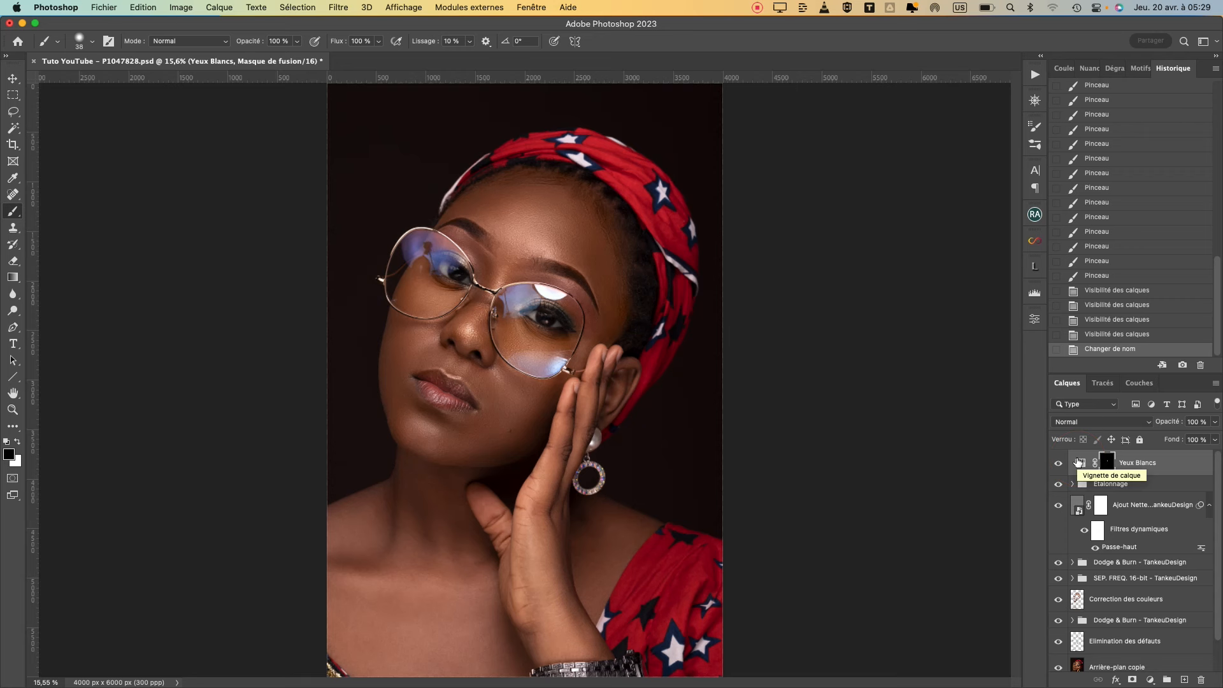
Step: Add a Niveaux adjustment layer, set its white input level to 243 and raise the black input level slightly
left_click(1151, 680)
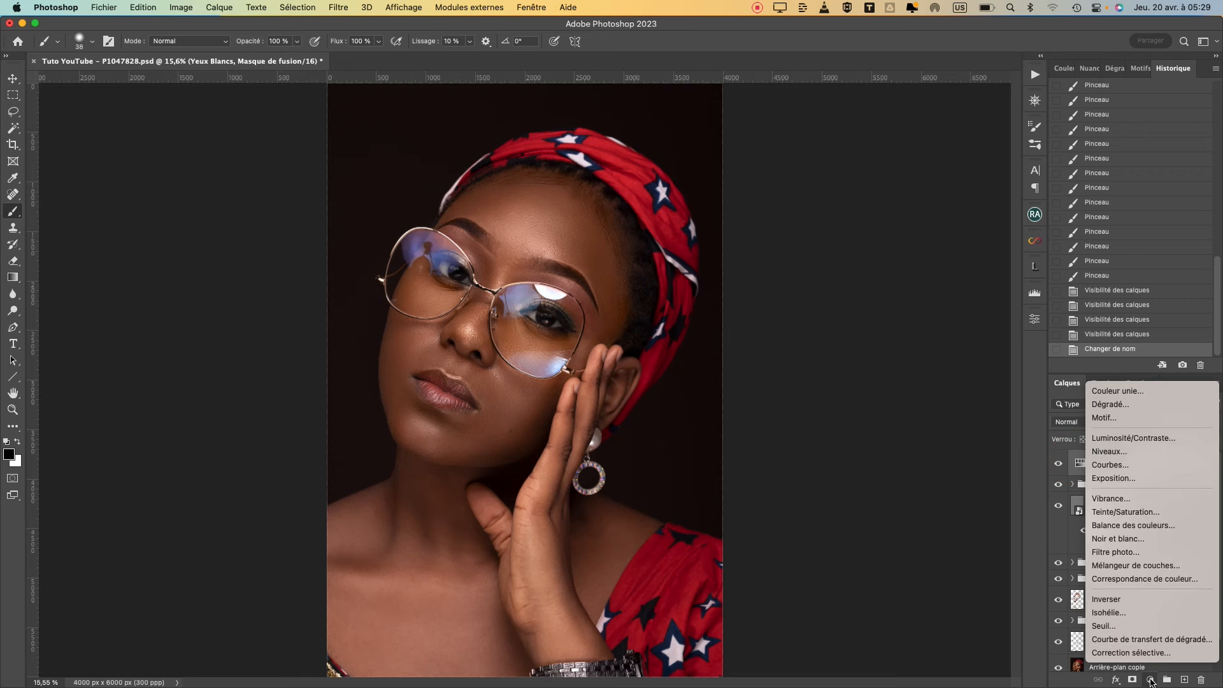
left_click(1134, 451)
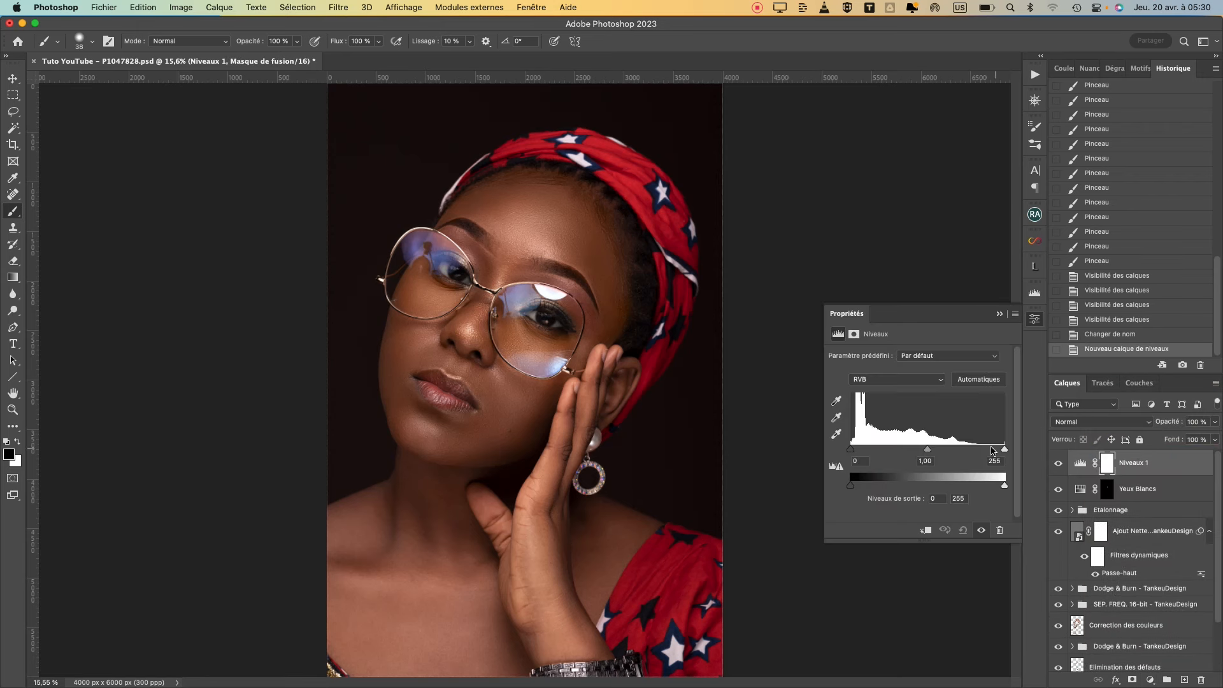
left_click_drag(1006, 450, 998, 451)
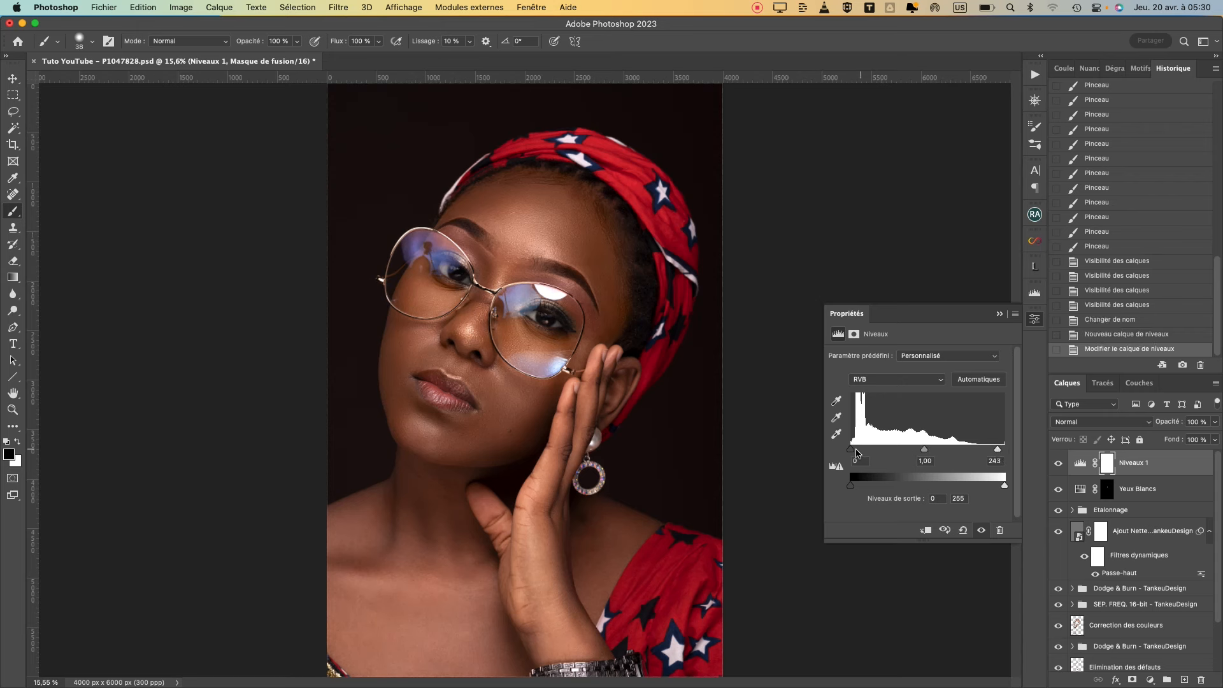
left_click_drag(852, 452, 855, 451)
left_click(999, 313)
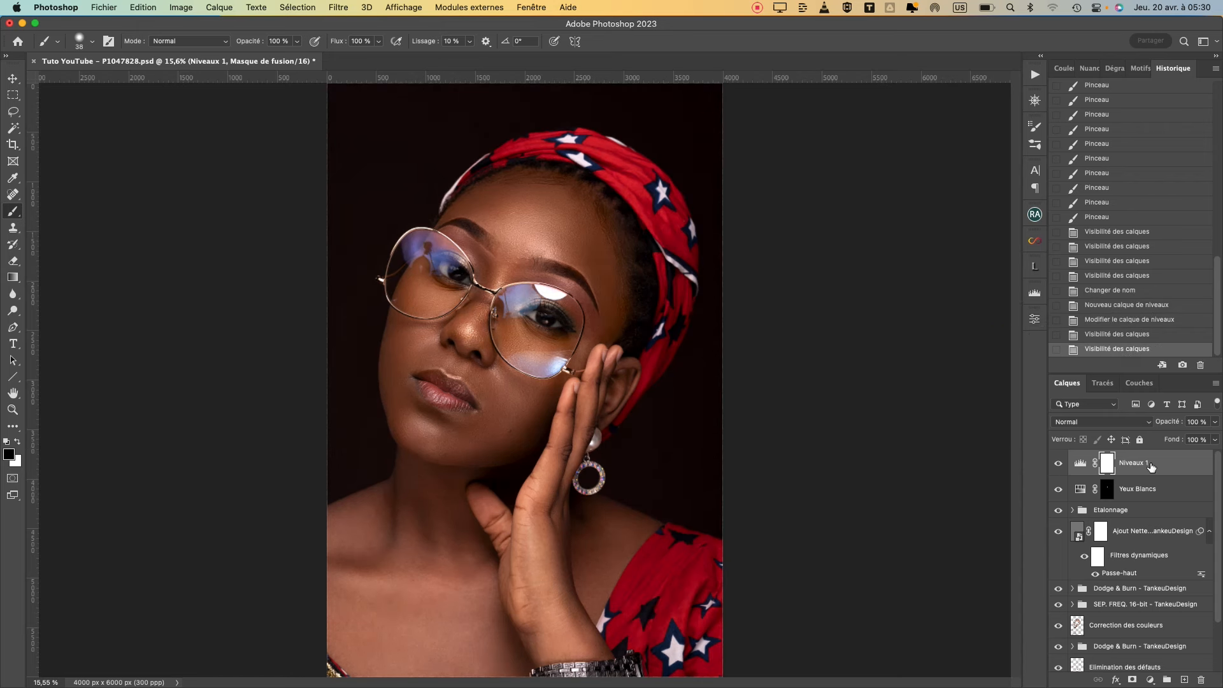
Step: Rename the Niveaux 1 layer as Contrast
left_click(1137, 463)
double_click(1137, 462)
type("Contrats")
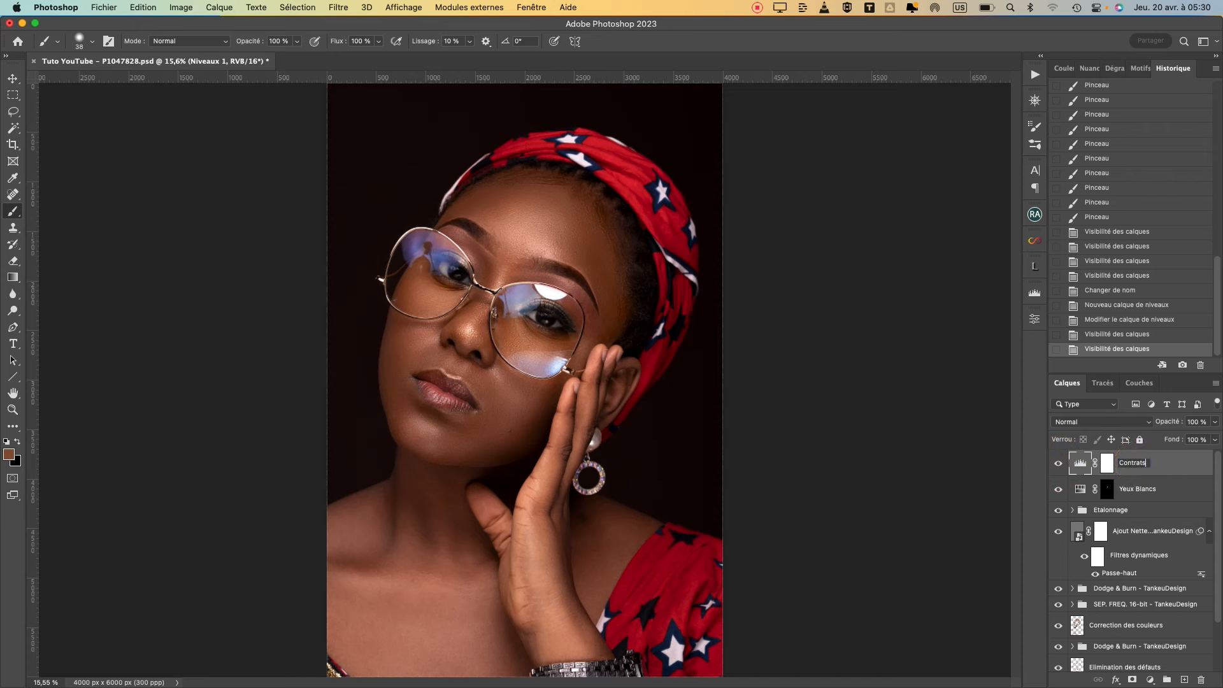
type("st")
key("Return")
Step: Compare the portrait without and with the contrast layer, and the original Arrière-plan with the full retouch, overall and close up
left_click(1057, 463)
left_click(1057, 463)
scroll(1060, 612, "down", 3)
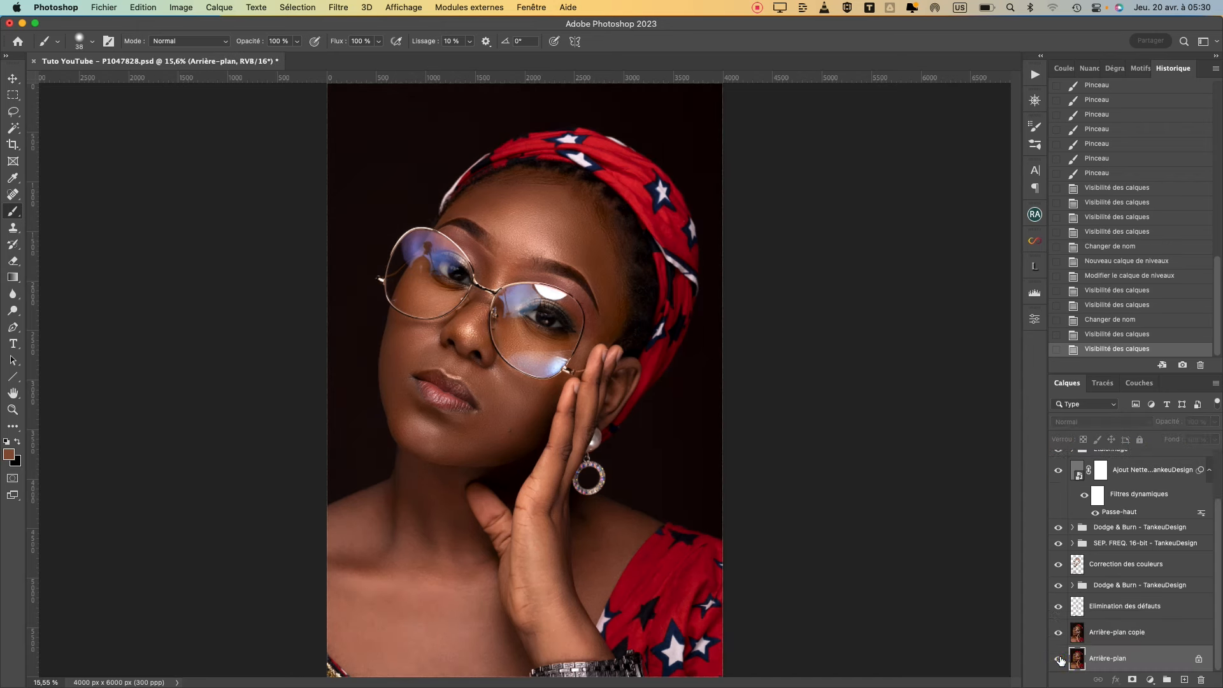
left_click(1060, 660, "alt")
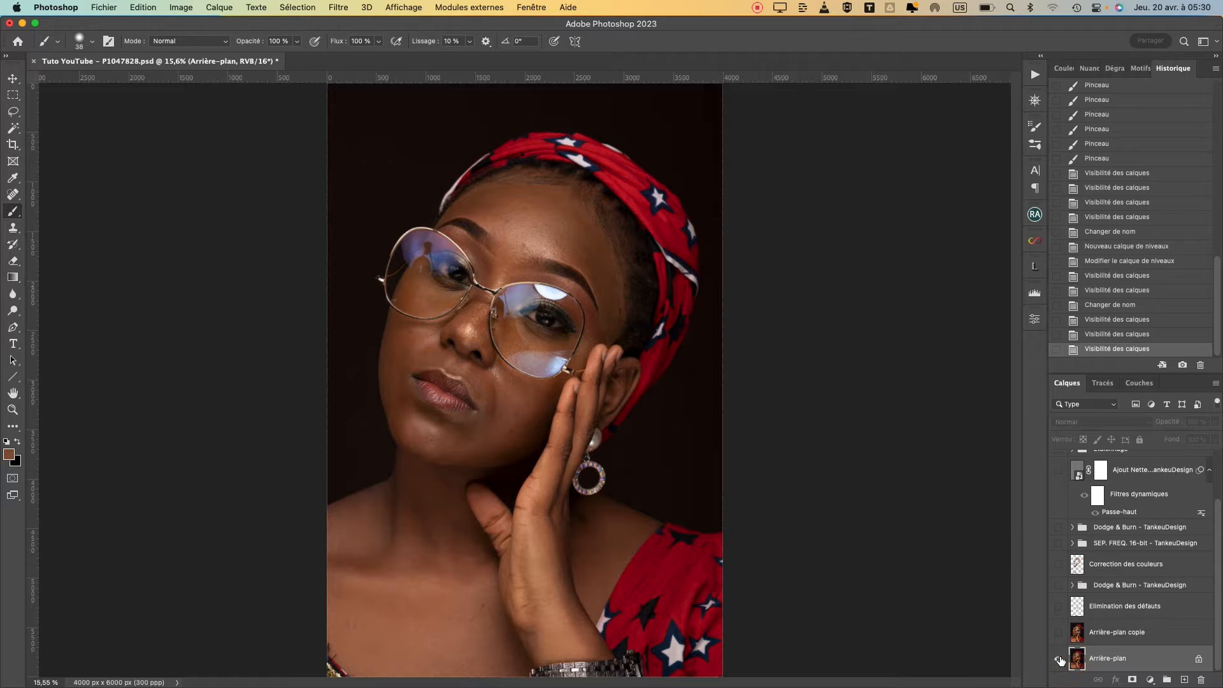
left_click(1060, 659, "alt")
key("super+equal")
key("super+equal")
key("super+equal")
key("super+equal")
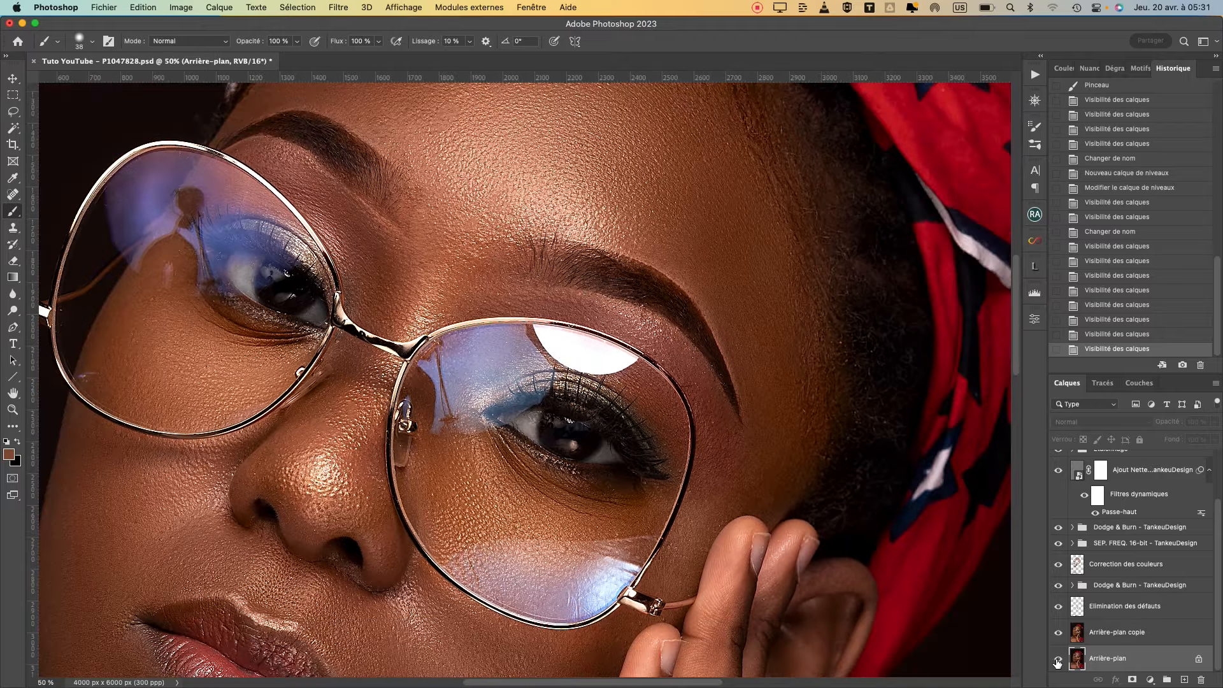
left_click(1058, 661, "alt")
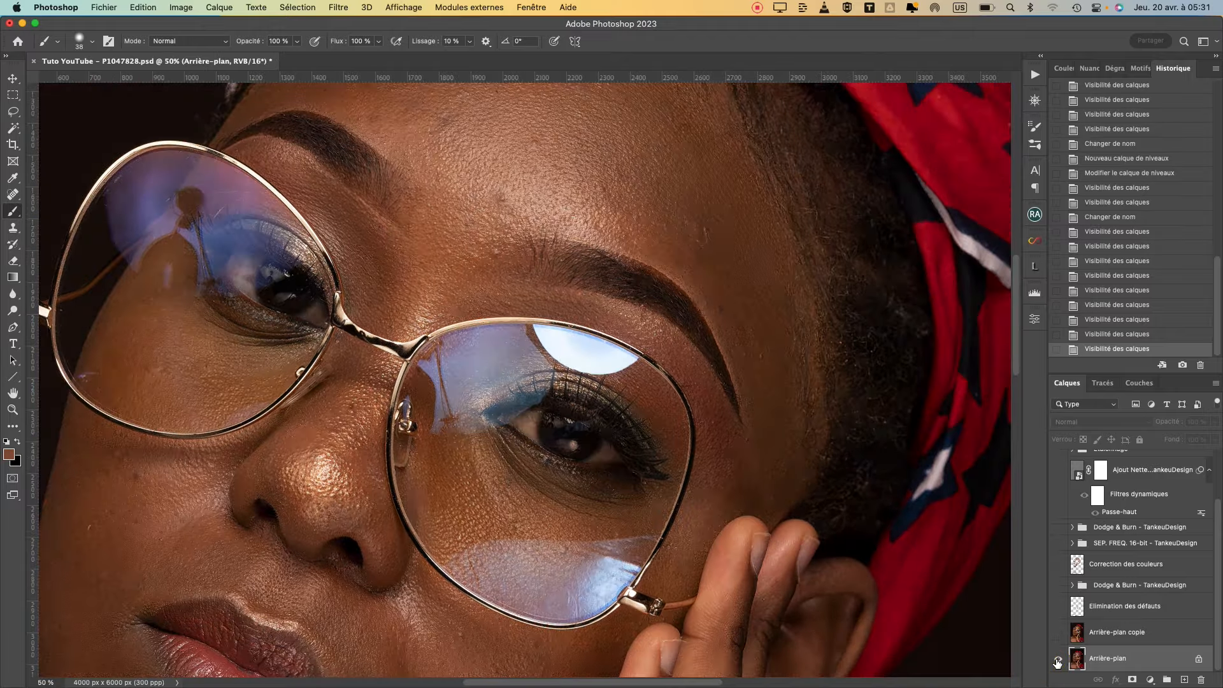
left_click(1058, 661, "alt")
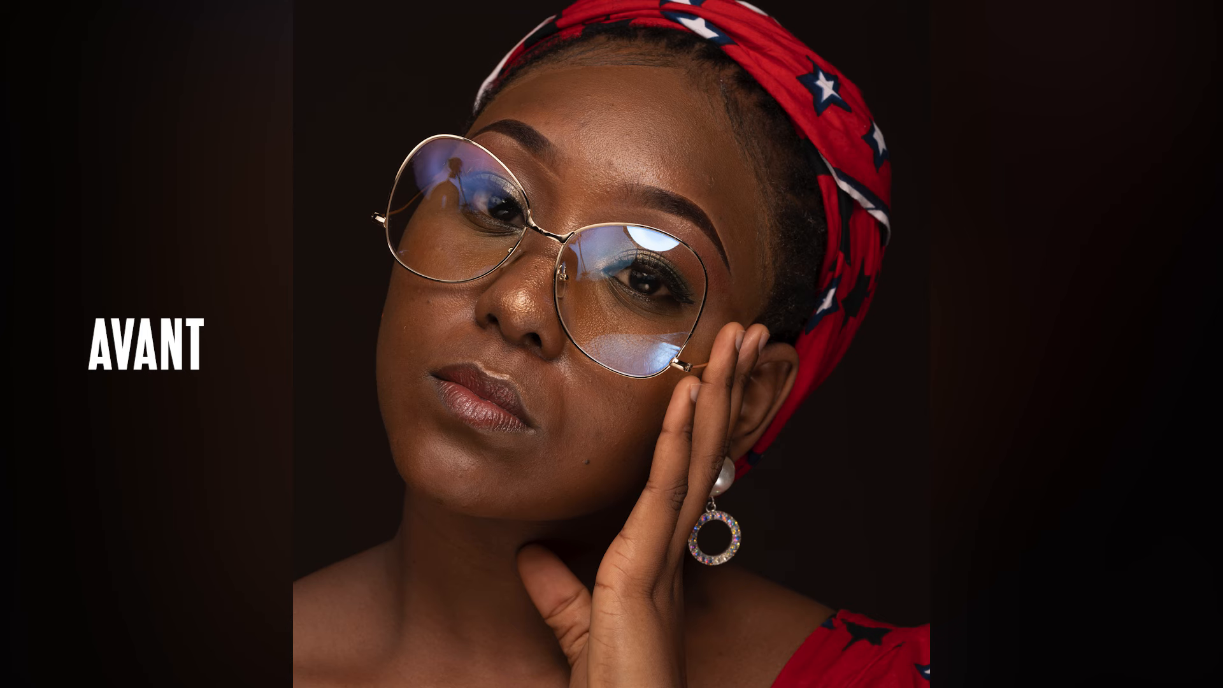